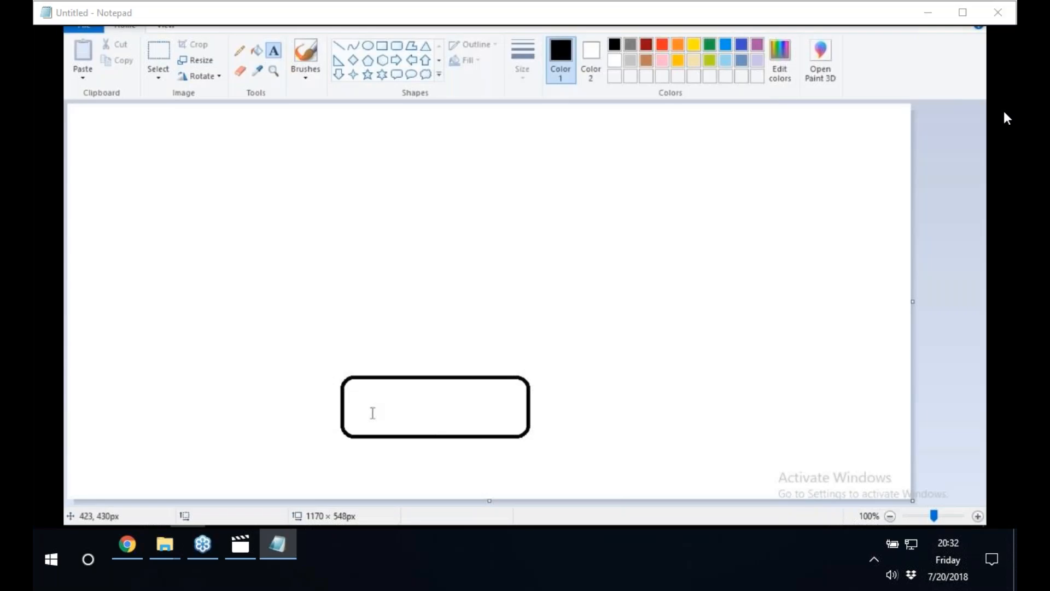
Add the text label HANA/S4 inside the large rounded rectangle at the lower part of the canvas.
click(404, 393)
text(HANA/S3)
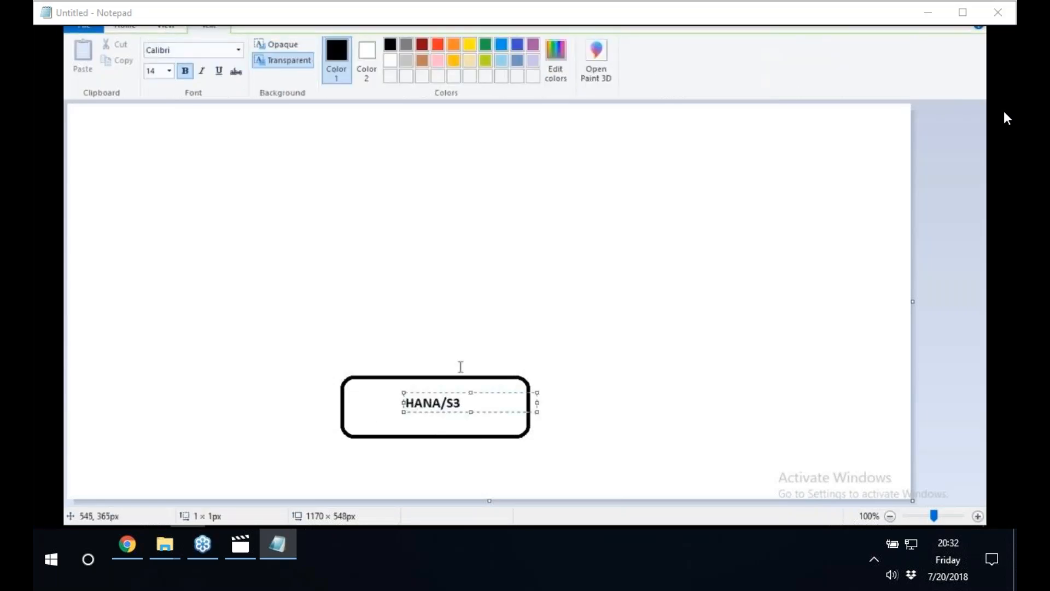
key(BackSpace)
text(4)
click(540, 310)
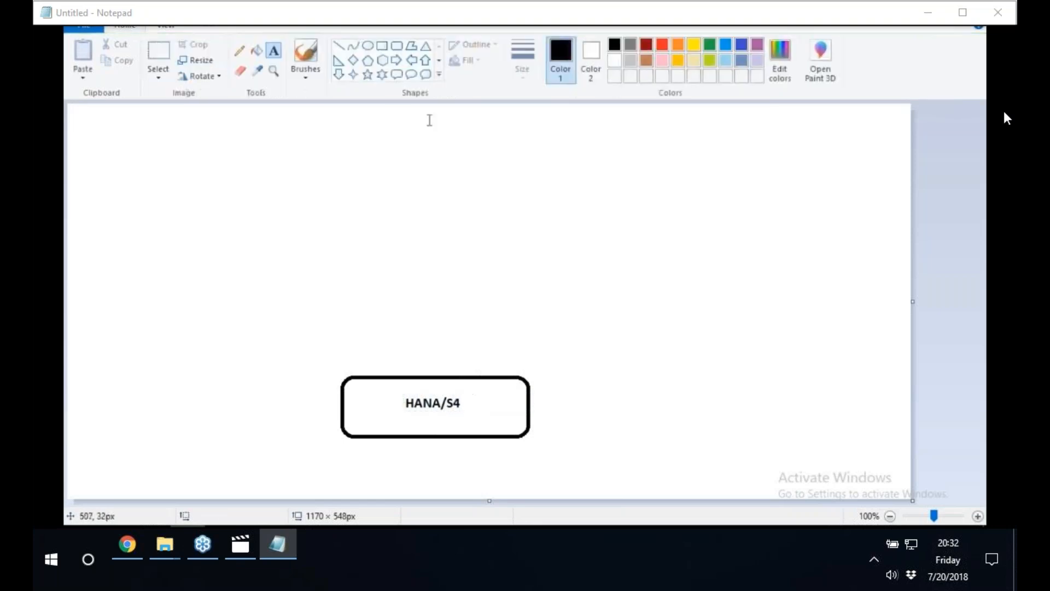
Draw a small rounded rectangle inside the HANA/S4 box, just right of its label, and label it CV.
click(395, 48)
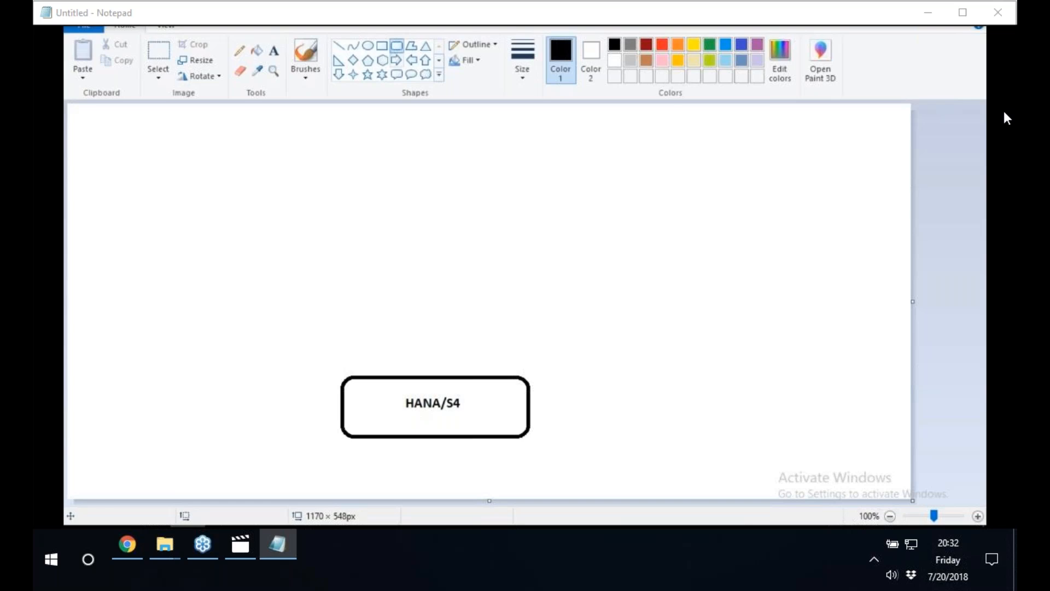
drag(469, 392, 514, 426)
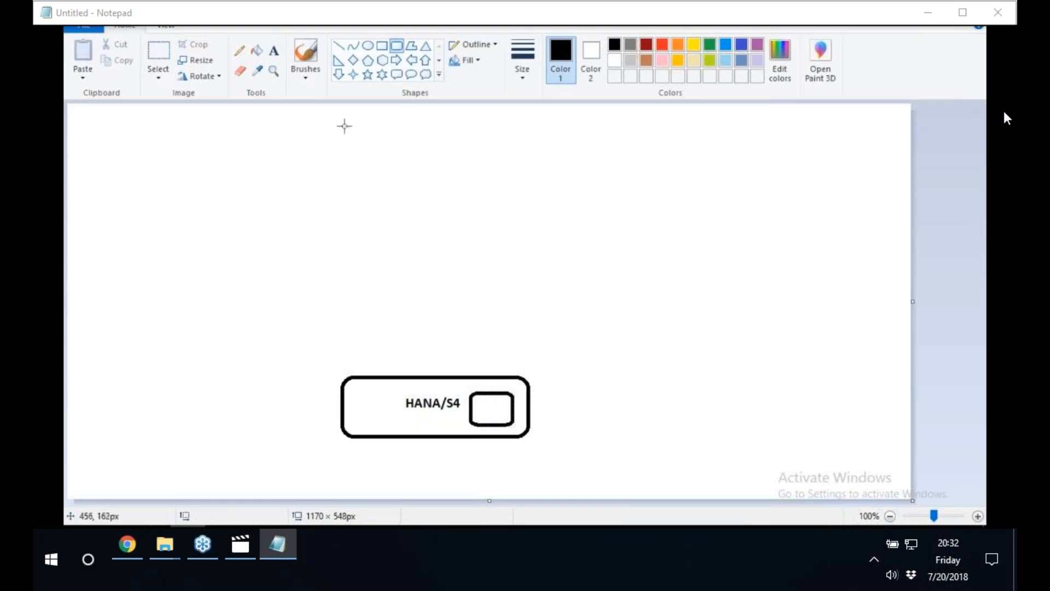
click(273, 52)
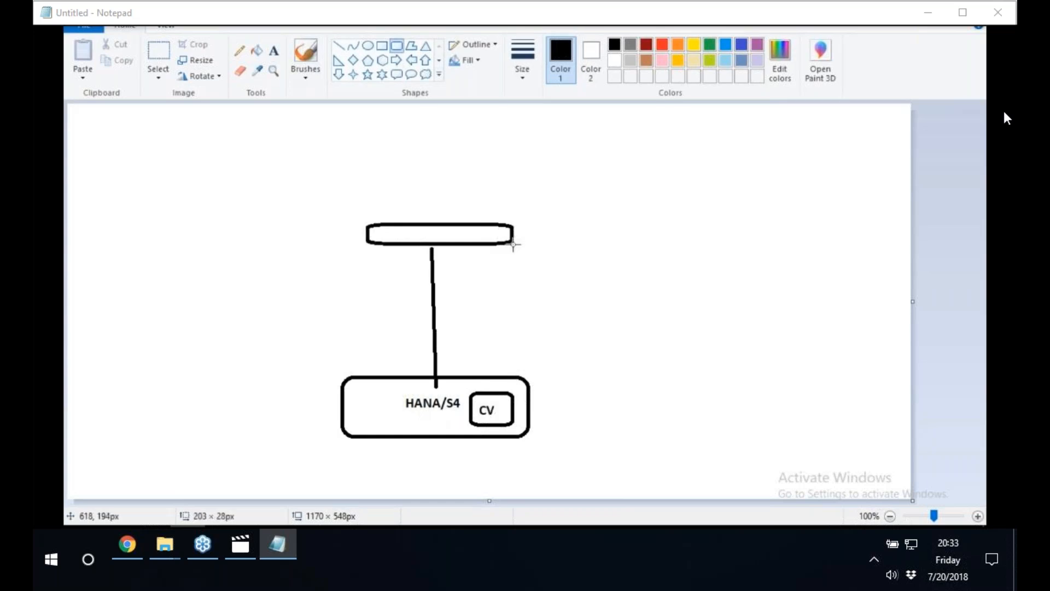
Finish the flat rounded rectangle, about 203 px wide, atop the vertical line and label it IDT.
drag(513, 244, 513, 247)
click(274, 56)
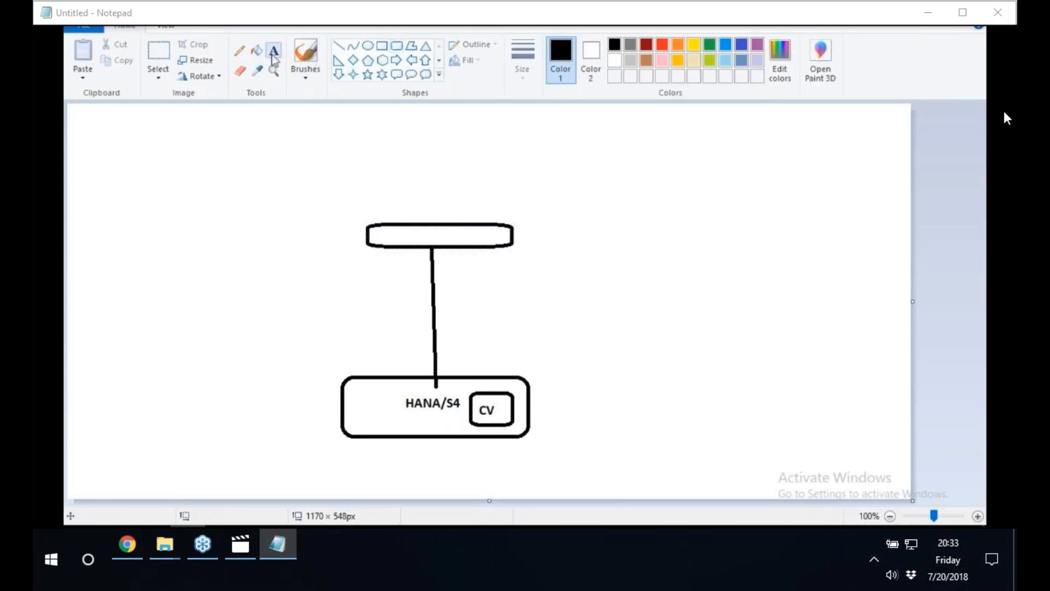
click(421, 235)
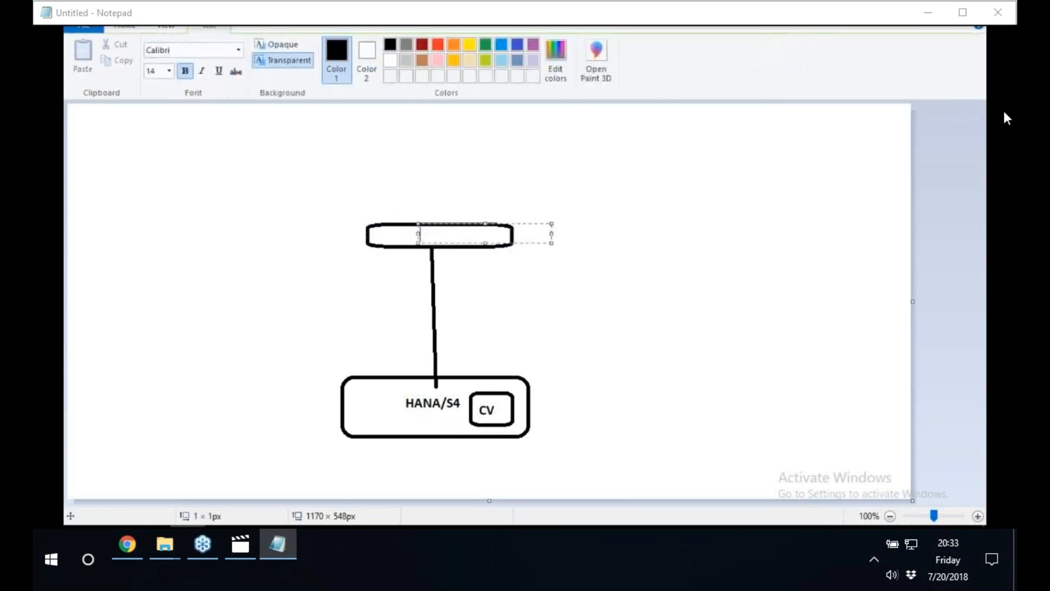
text(IDT)
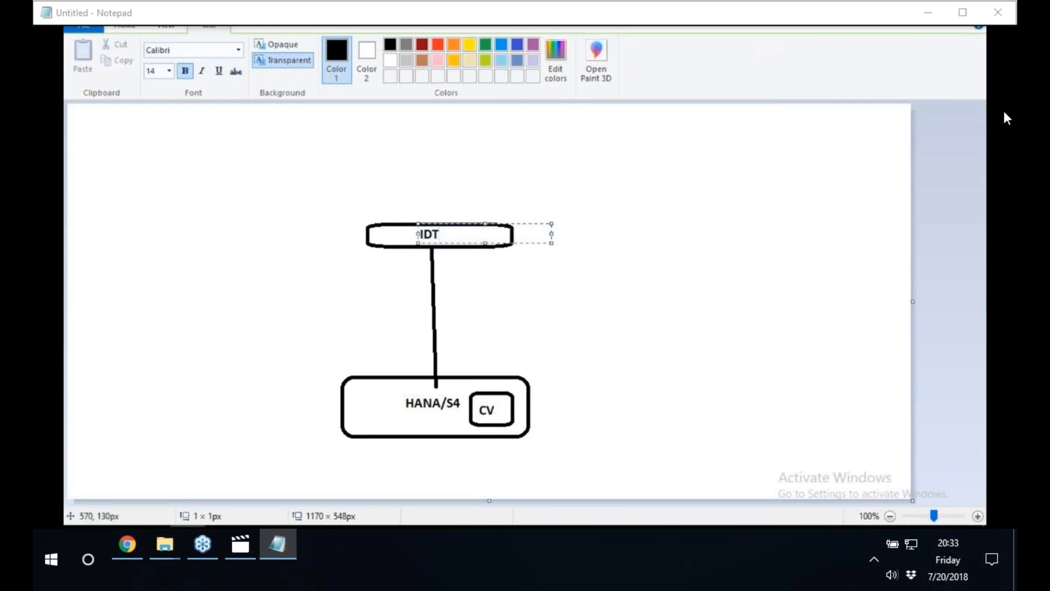
click(489, 183)
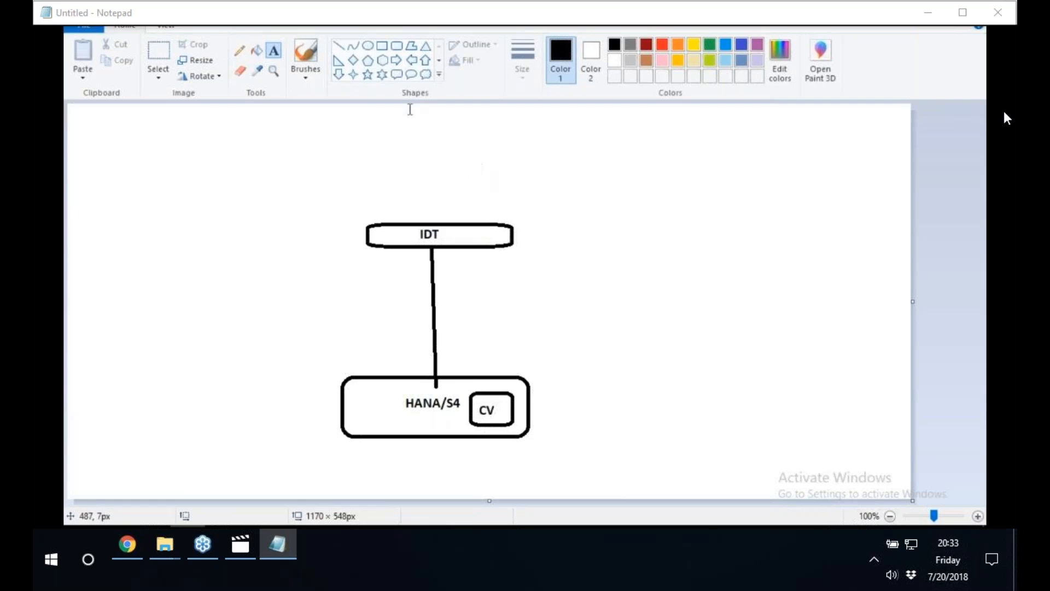
Draw a diagonal line from the IDT box up to the left, with a rounded rectangle about 112 × 43 px at its upper end.
click(339, 46)
drag(426, 221, 356, 156)
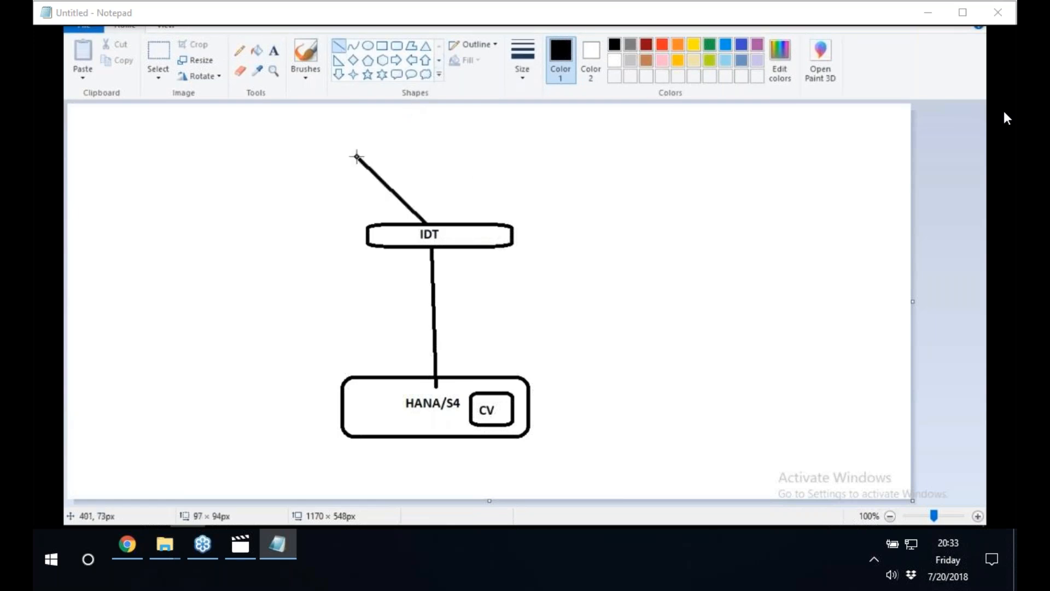
click(396, 45)
drag(304, 123, 386, 155)
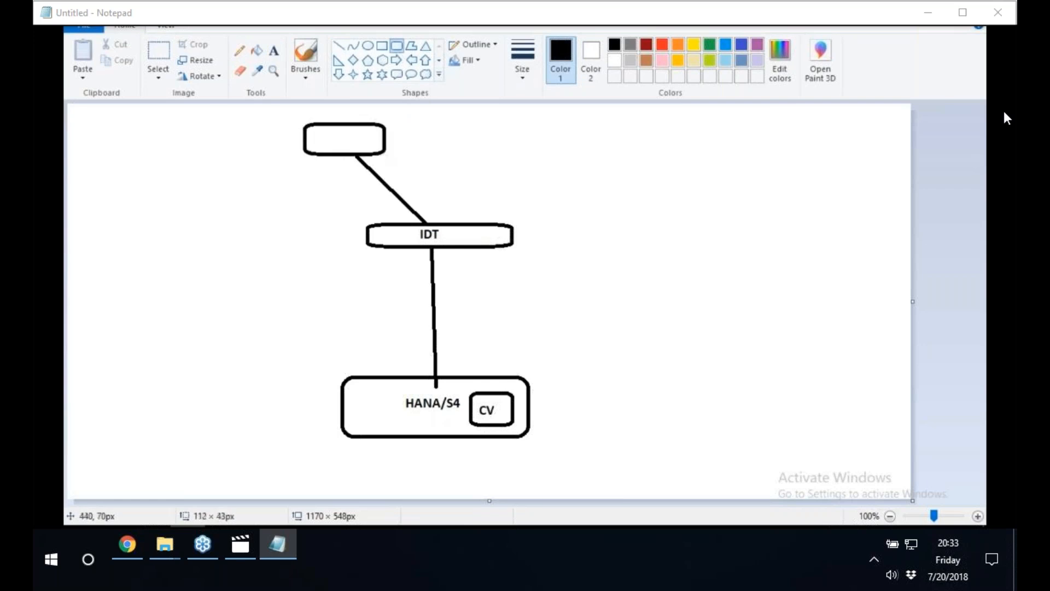
Label the empty rounded rectangle at the upper end of the diagonal line UI.
click(273, 49)
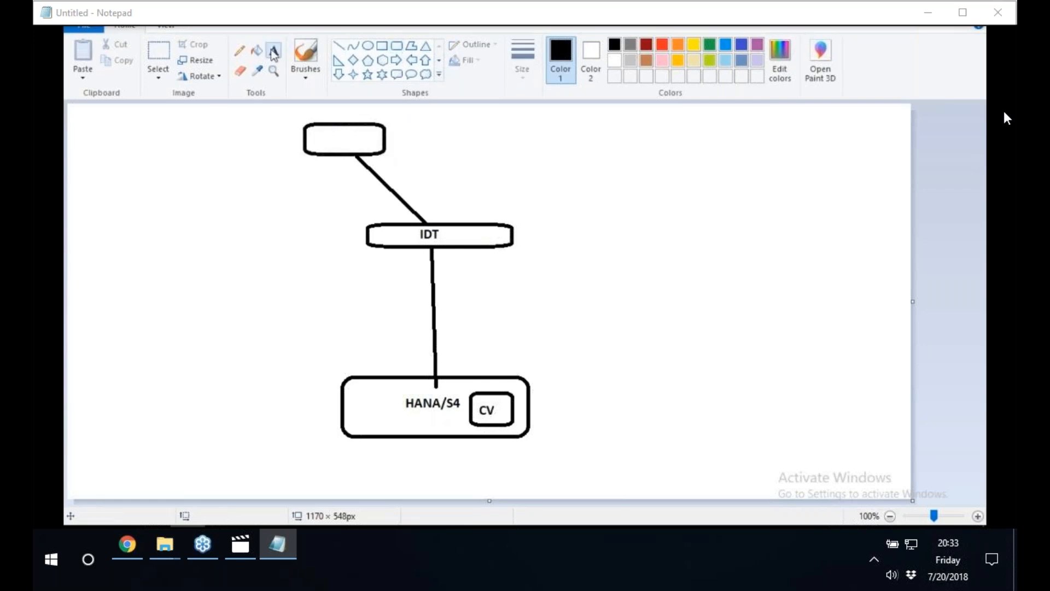
click(333, 131)
text(UI)
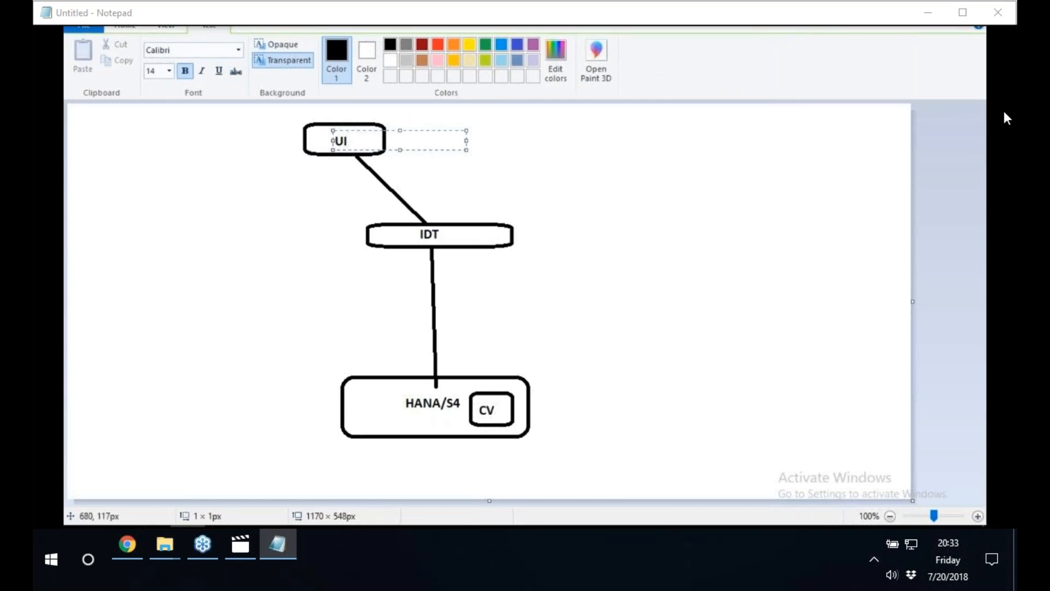
click(558, 188)
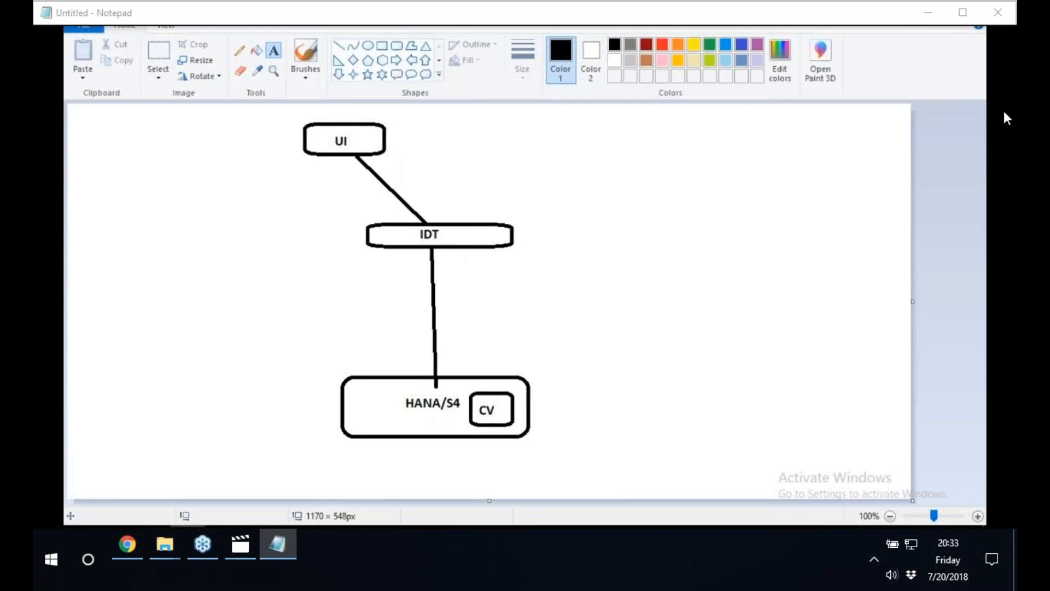
Minimize the drawing to reveal the remote desktop and refresh the desktop.
mouse_move(222, 535)
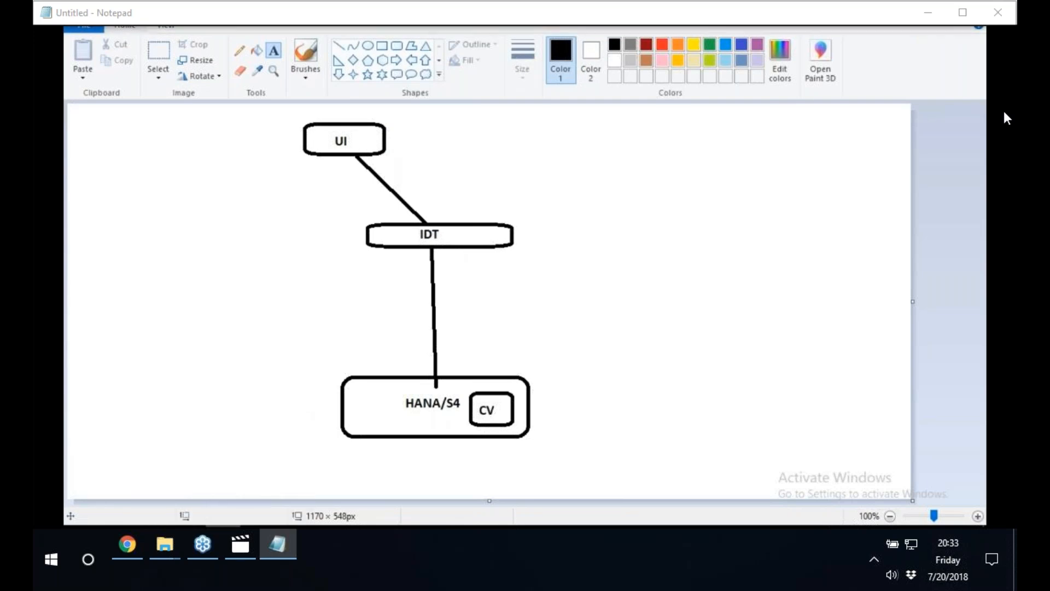
click(222, 533)
right_click(513, 207)
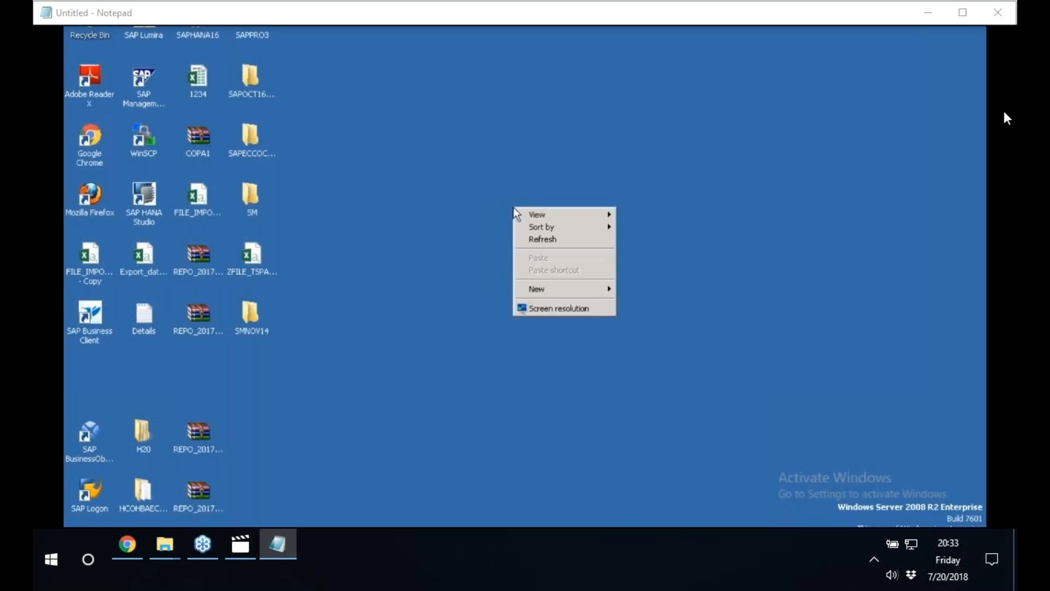
click(542, 239)
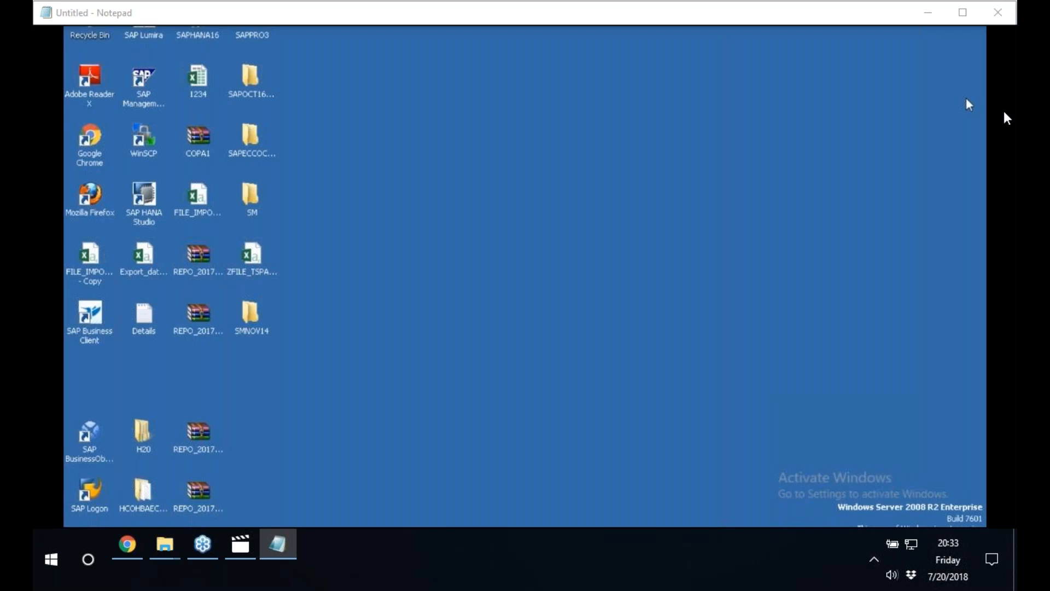
right_click(483, 192)
click(513, 225)
Launch SAP HANA Studio from the SAP HANA program folder.
key(super)
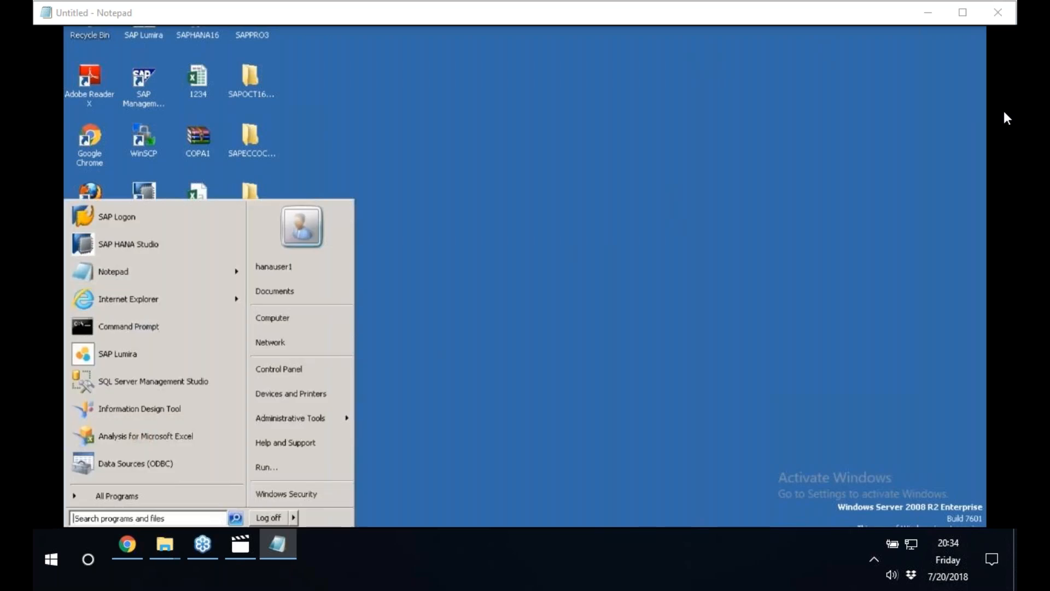
click(130, 502)
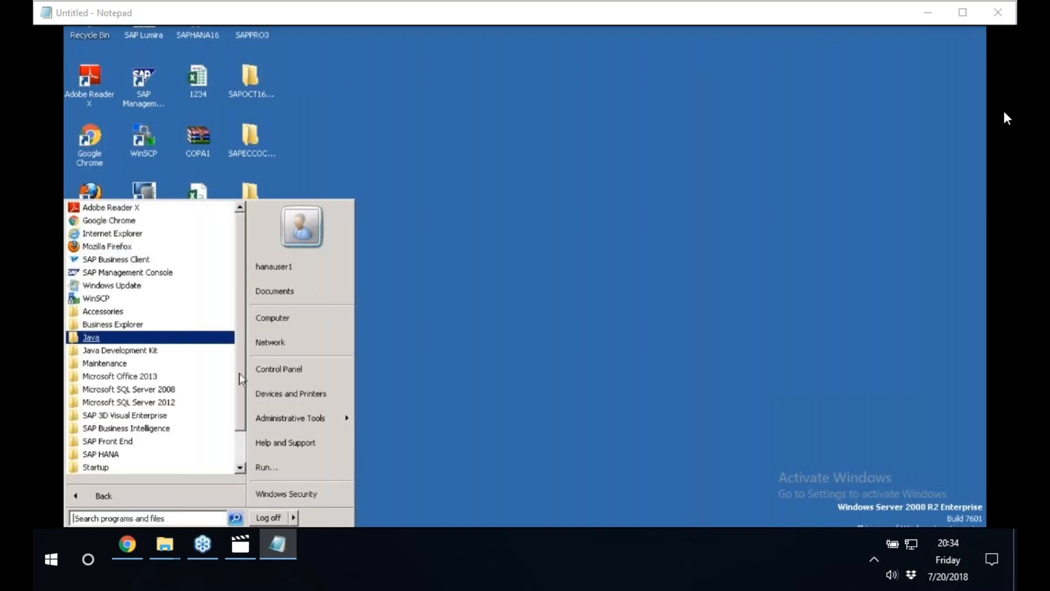
scroll(229, 449, down, 1)
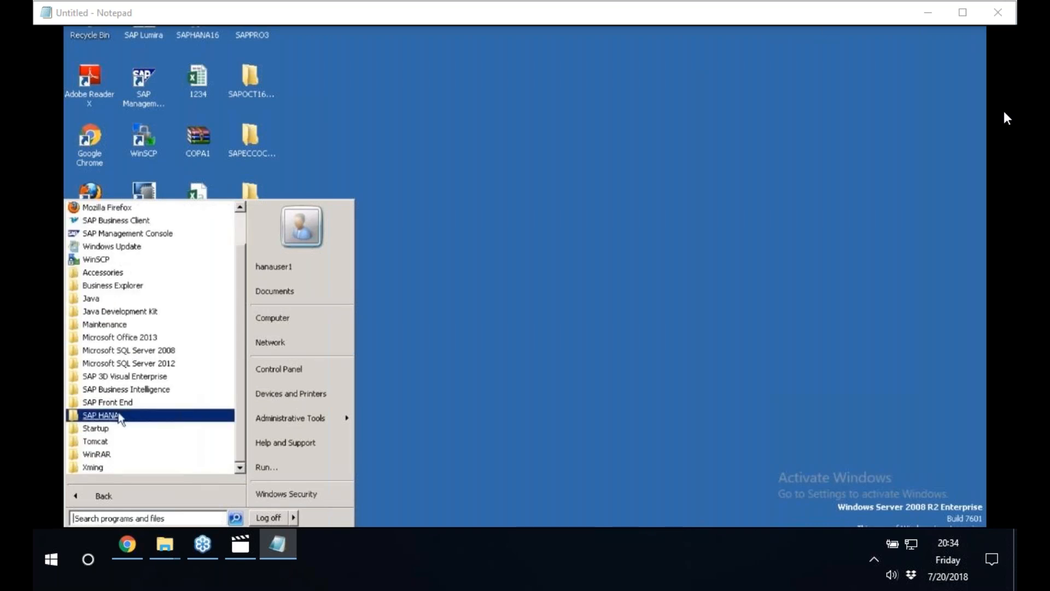
click(83, 417)
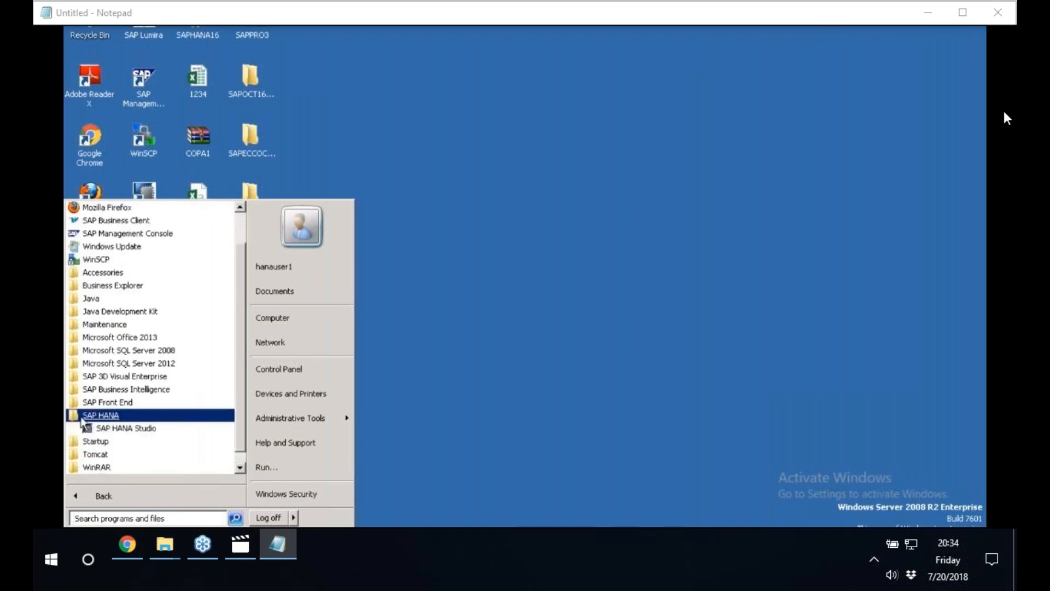
click(115, 428)
click(642, 309)
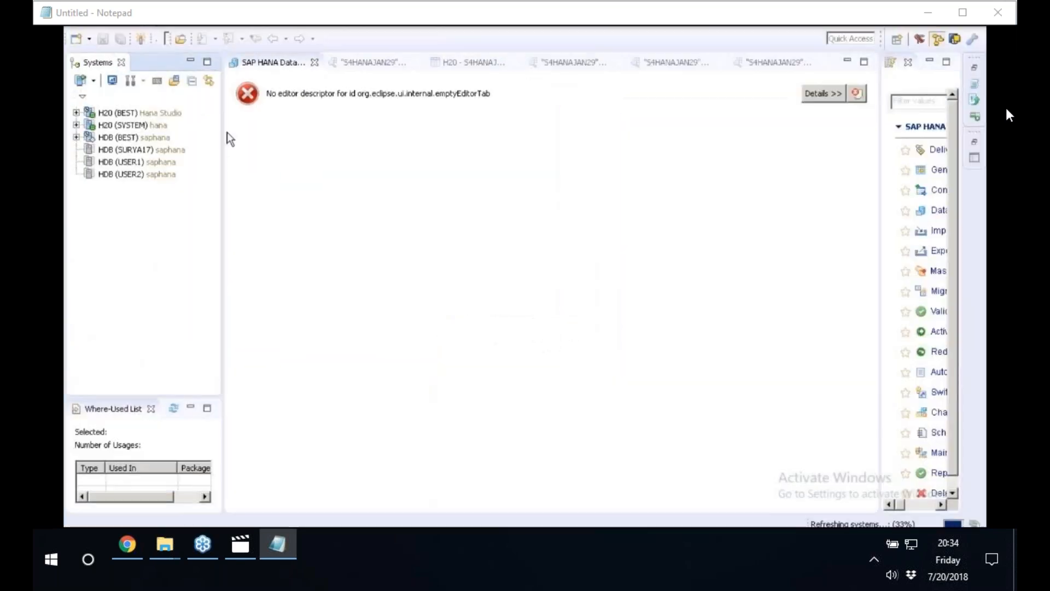
Expand the H20 (BEST) system and its Content folder in the Systems view, widening the view to show the packages.
click(106, 97)
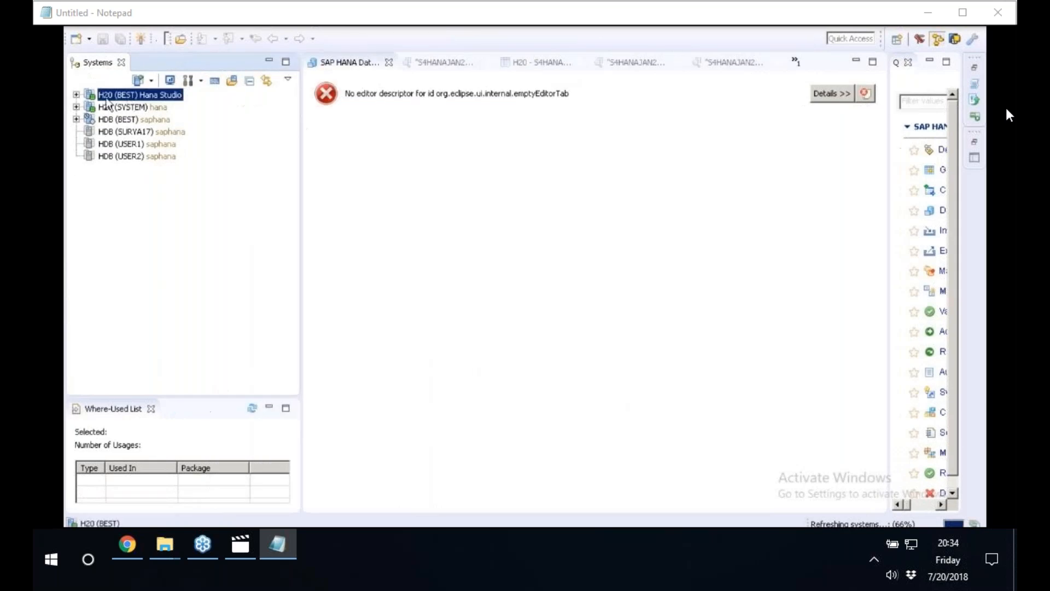
click(76, 95)
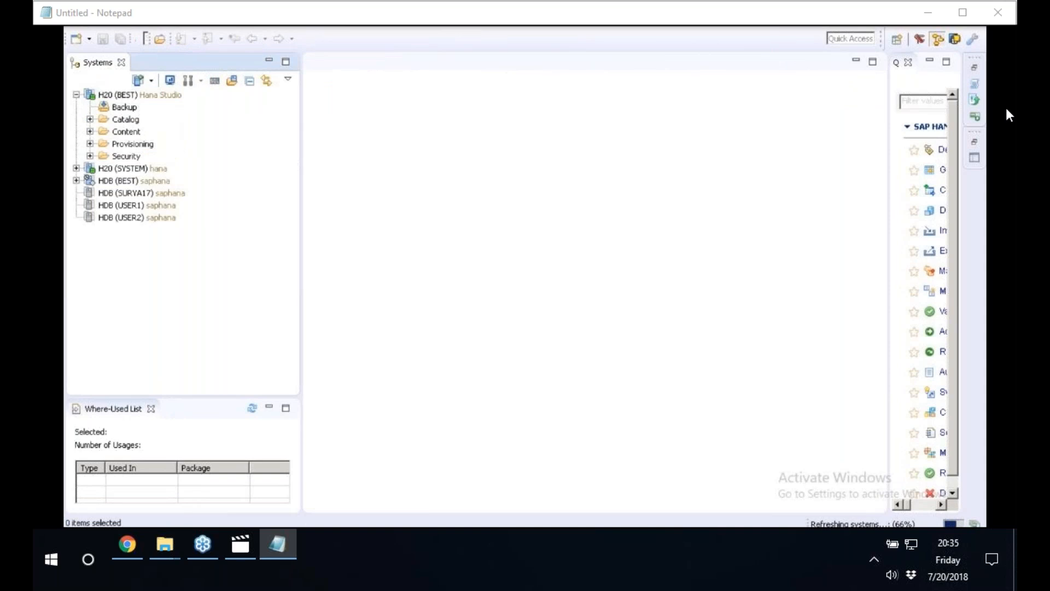
drag(309, 158, 386, 158)
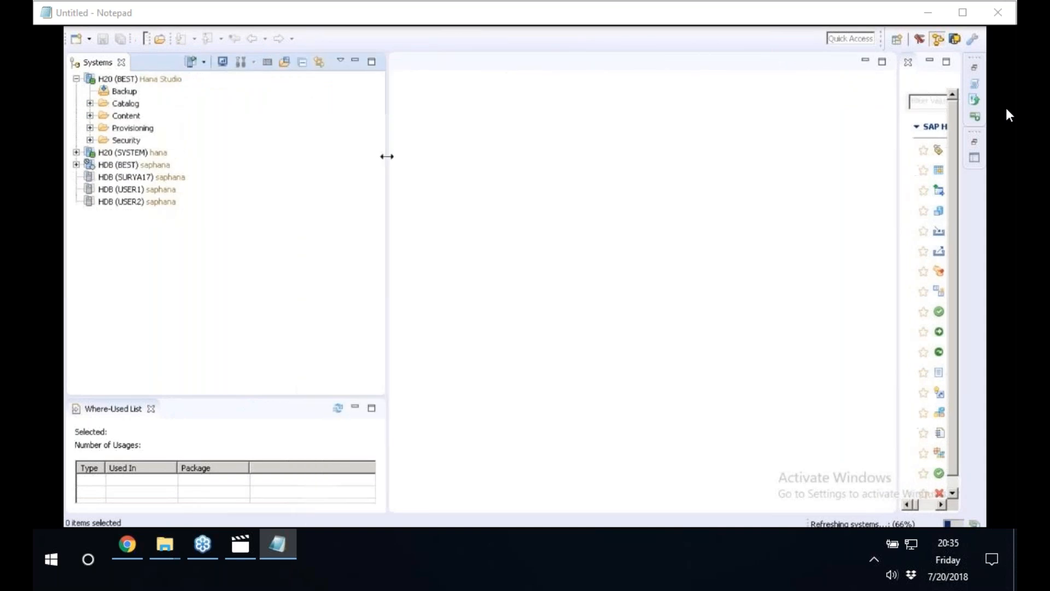
click(125, 117)
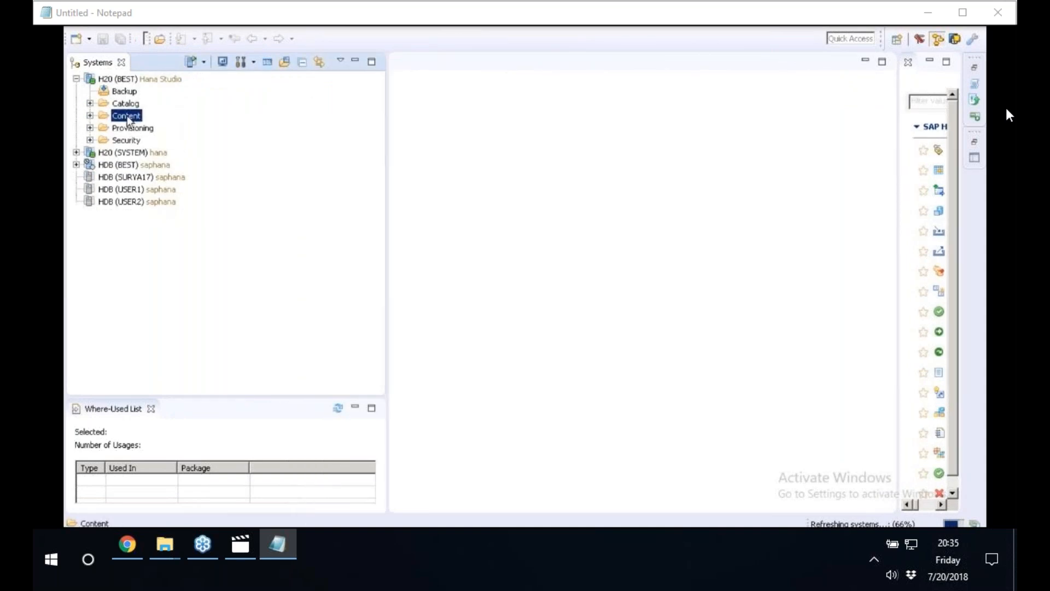
click(126, 104)
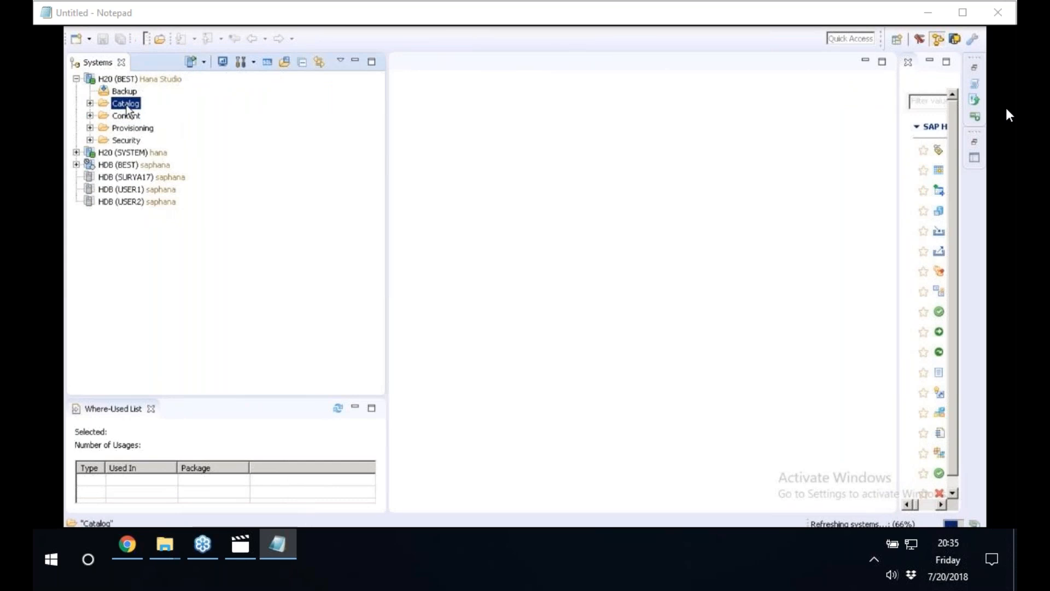
click(91, 116)
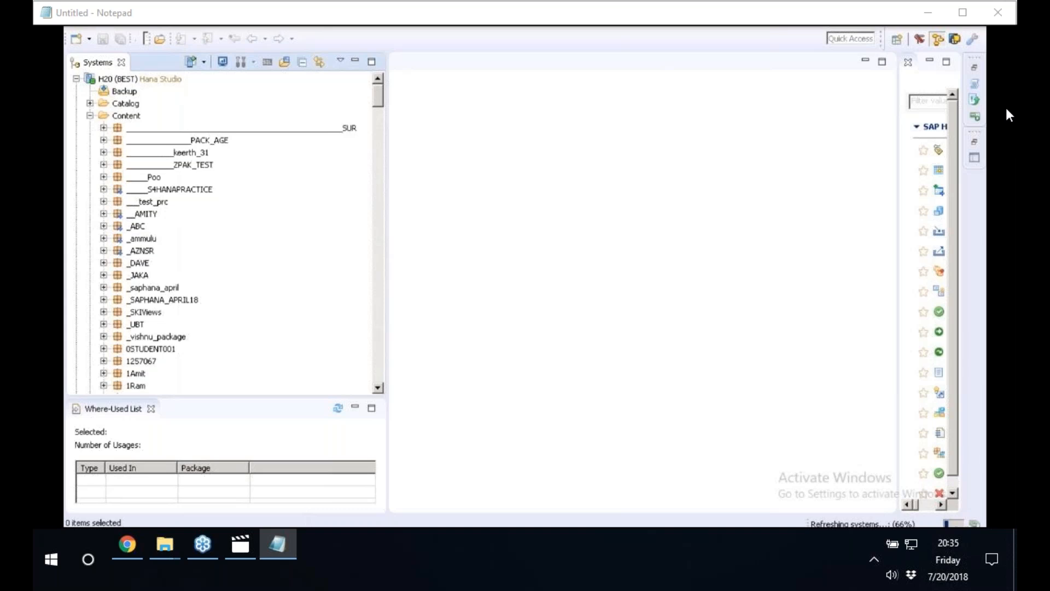
drag(387, 188, 480, 187)
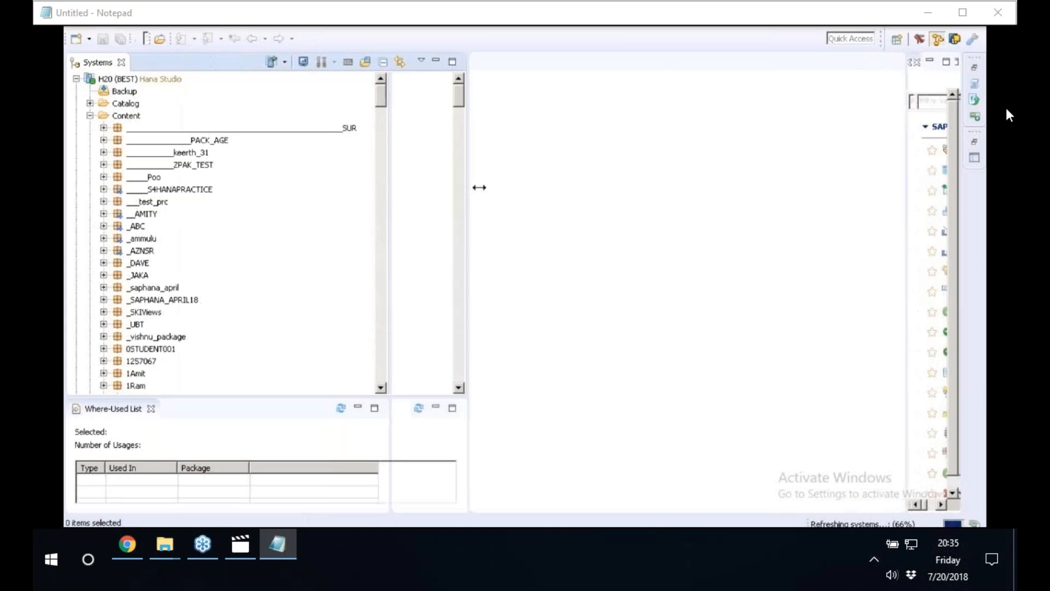
Find the packages starting with S4HANA and expand S4HANAMASTERDATA and its ECC subpackage to inspect their contents.
click(191, 131)
key(s)
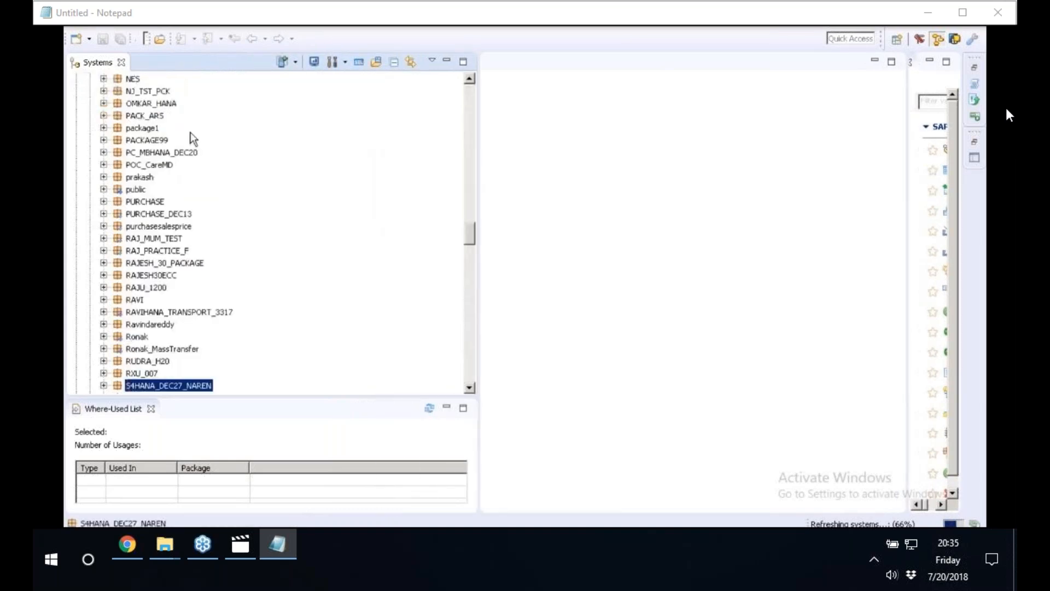
click(472, 366)
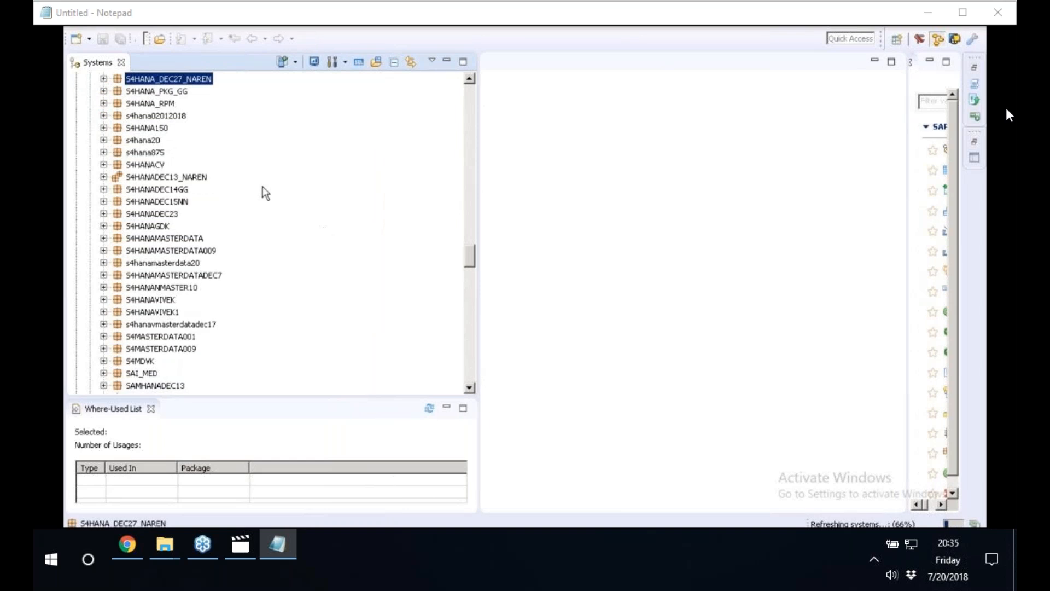
click(152, 240)
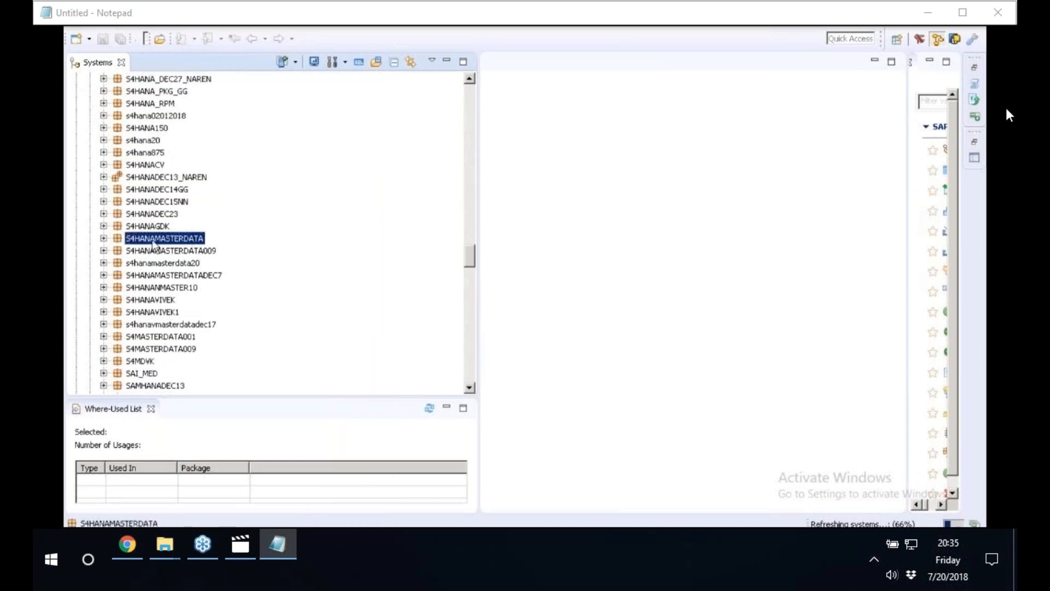
click(103, 238)
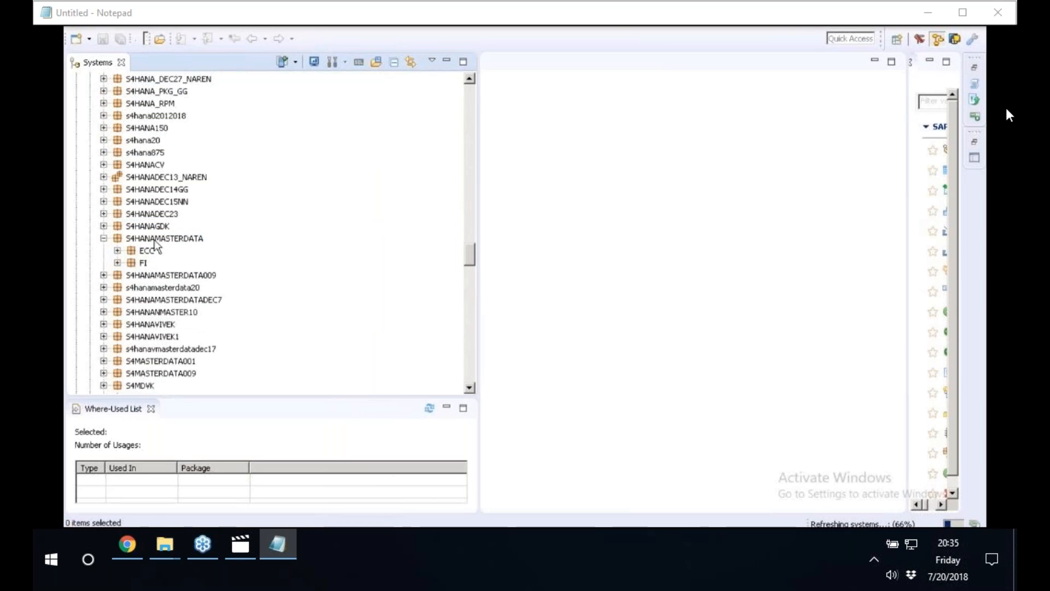
click(146, 250)
click(117, 251)
Expand the S4HANAMASTERDATA009, S4HANAMASTERDATADEC7 and S4HANANMASTER10 packages to inspect their subpackages and calculation views.
click(104, 275)
click(117, 287)
click(117, 299)
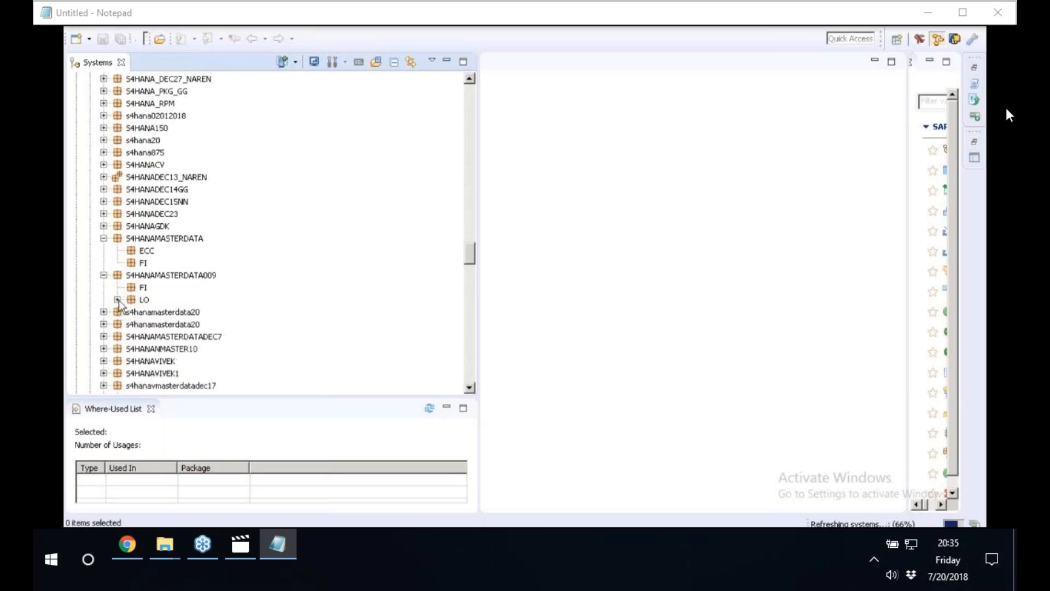
click(108, 327)
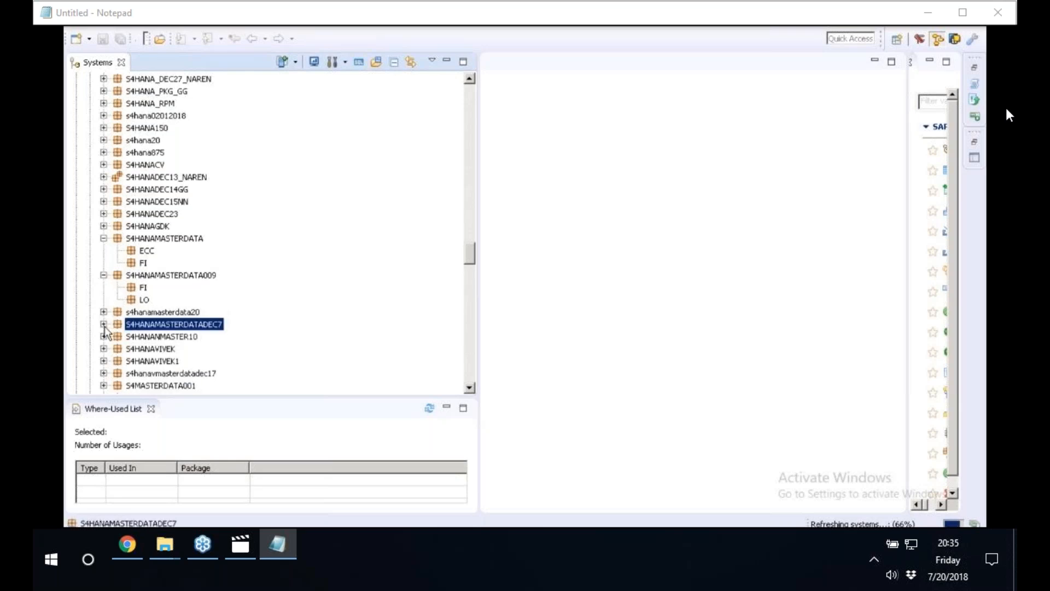
click(104, 325)
click(103, 336)
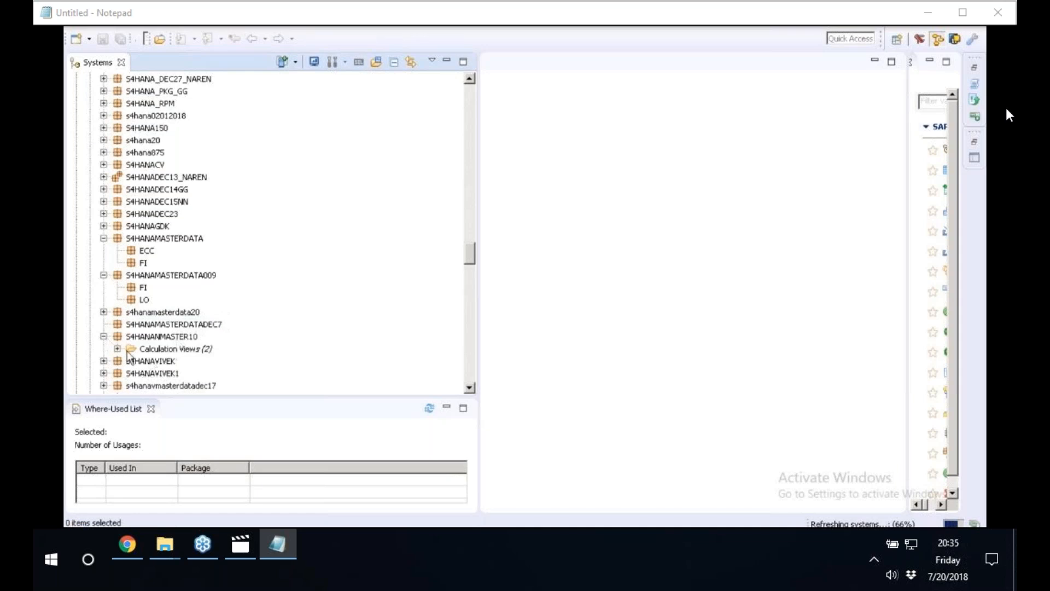
click(117, 349)
Expand the S4MASTERDATA009 package and list its calculation views.
click(470, 387)
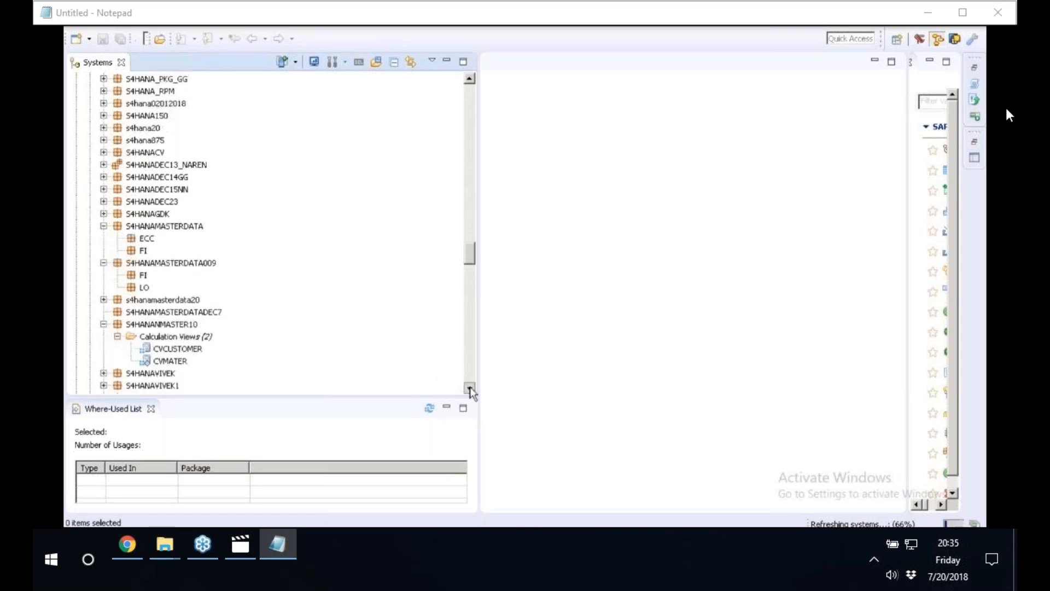
click(469, 387)
scroll(470, 386, down, 4)
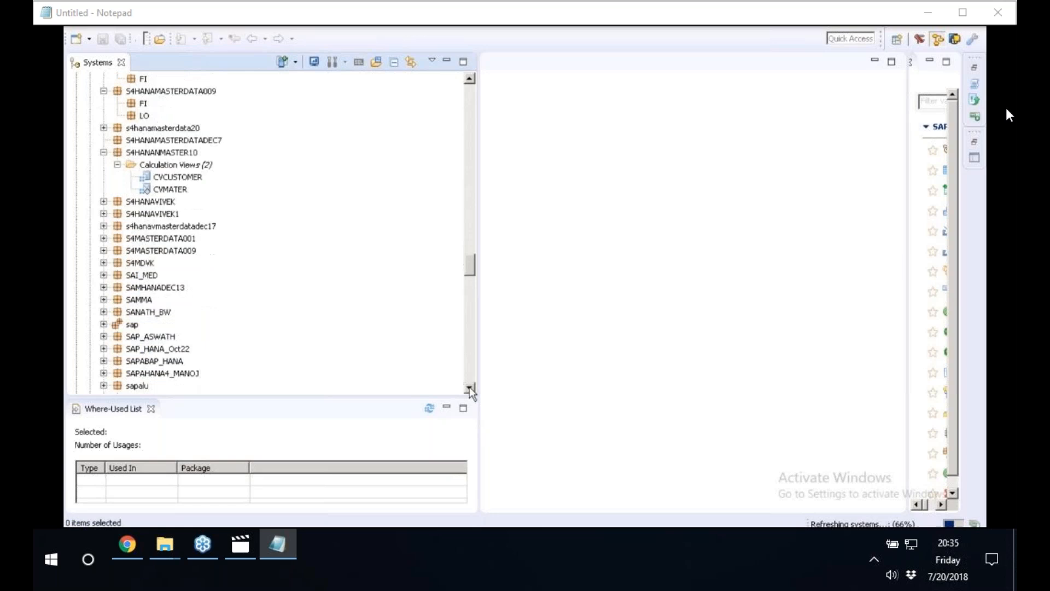
click(112, 252)
click(103, 251)
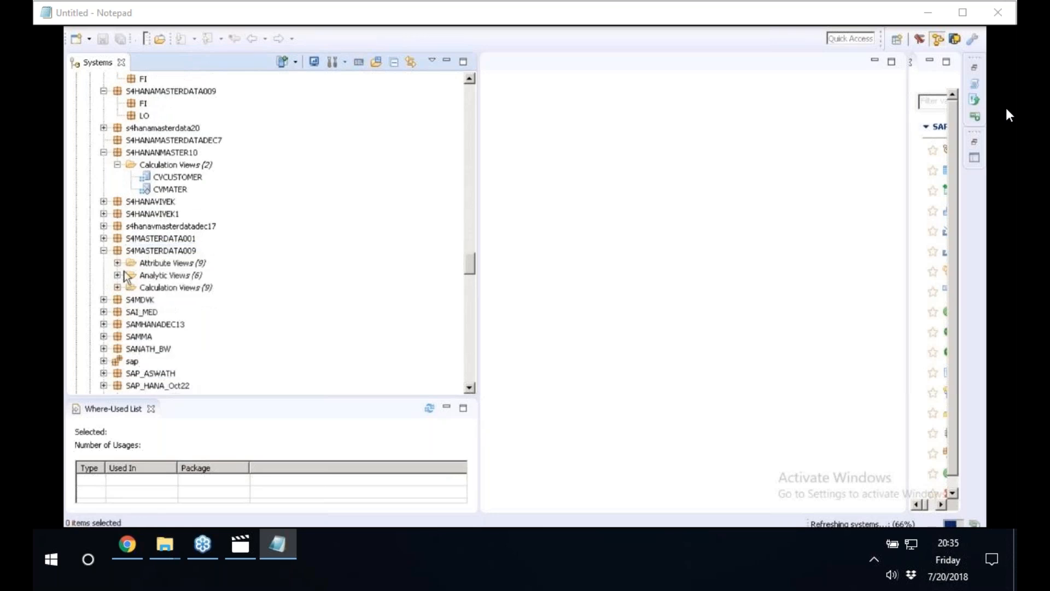
click(117, 275)
click(117, 275)
click(117, 287)
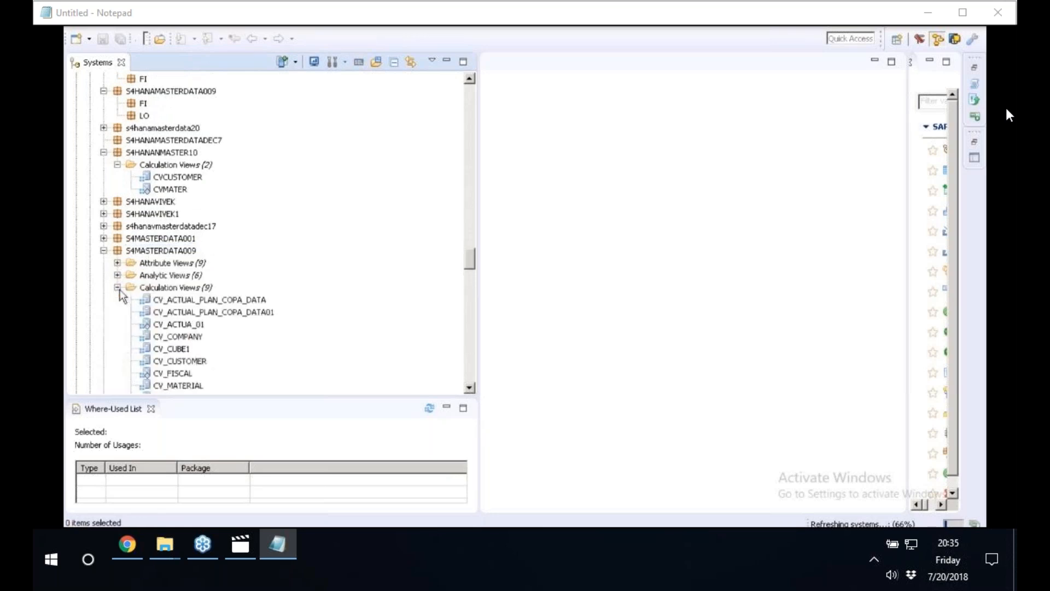
scroll(258, 278, down, 2)
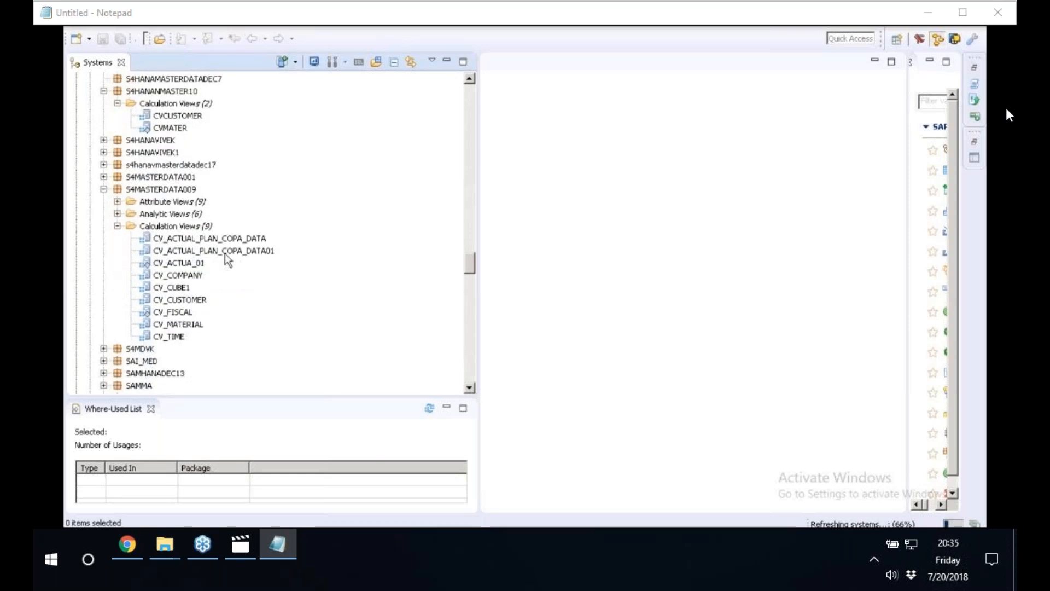
Open the CV_ACTUAL_PLAN_COPA_DATA01 calculation view, narrow the Systems view and preview the calculation view's raw data.
click(204, 254)
double_click(203, 252)
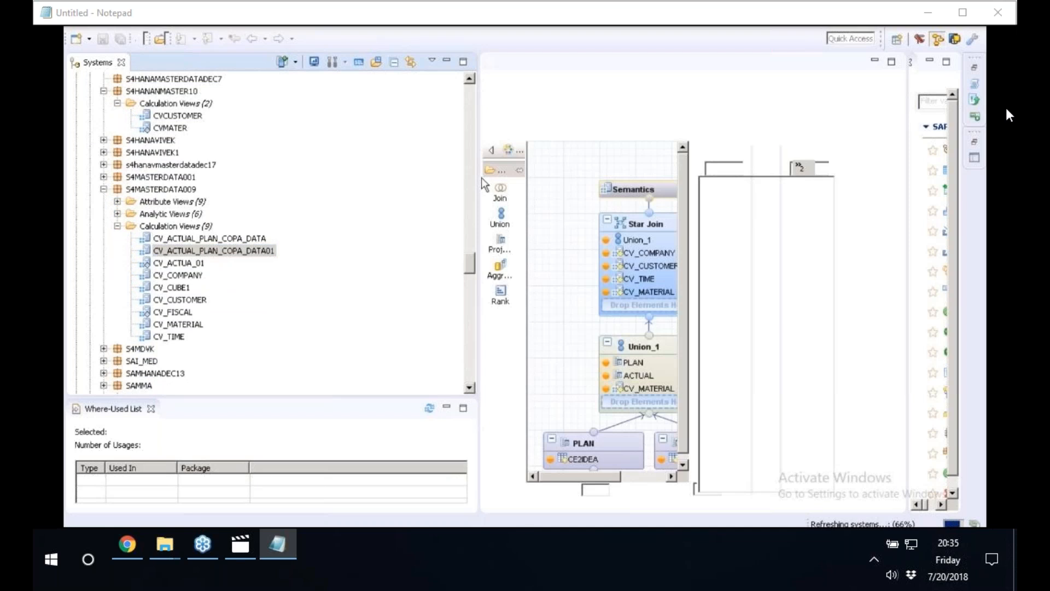
drag(481, 177, 341, 183)
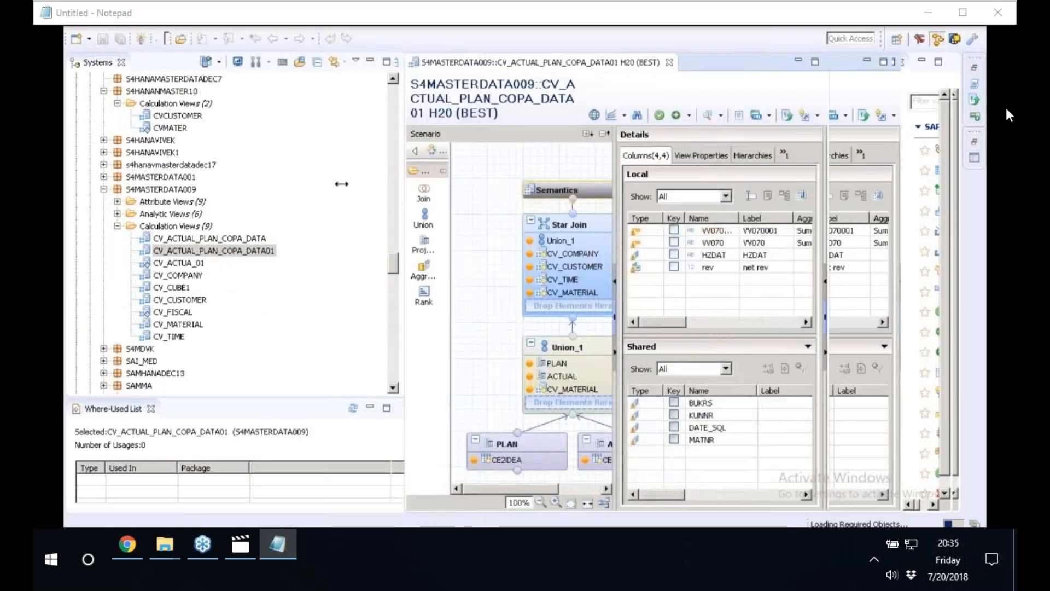
drag(342, 183, 302, 184)
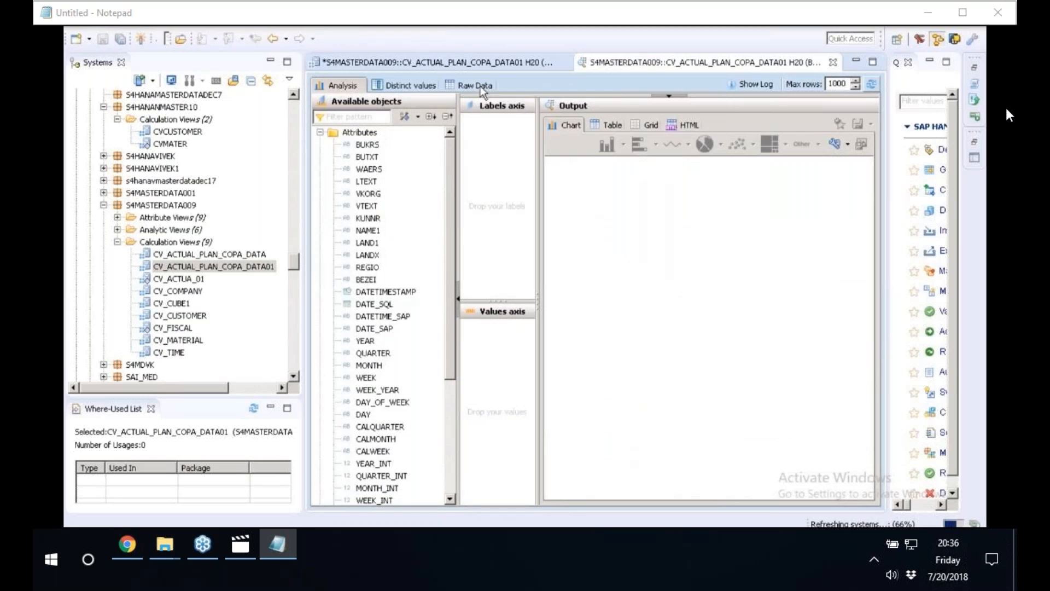
click(480, 87)
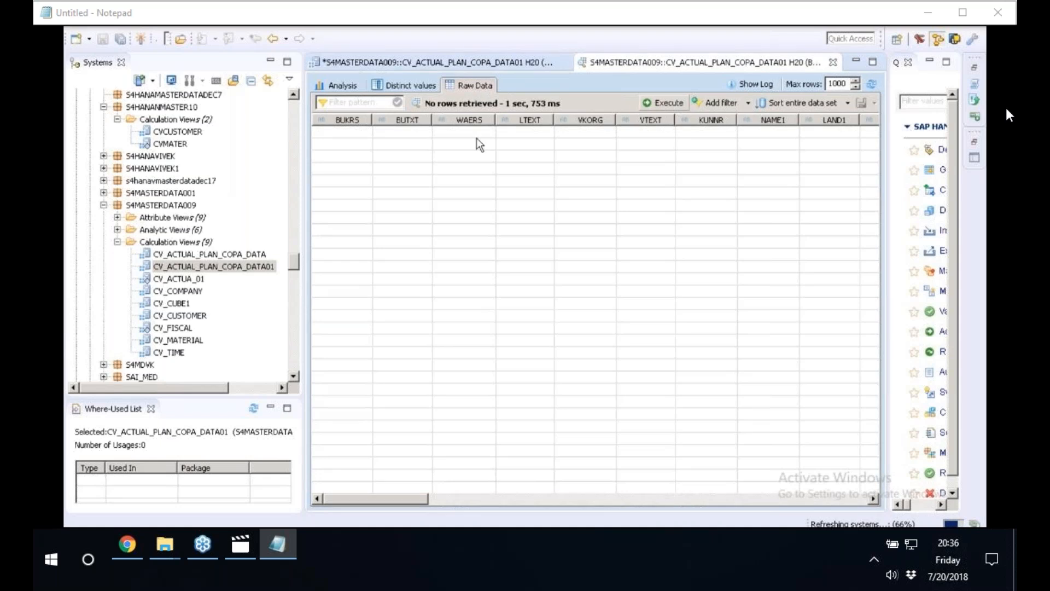
Preview the raw data of the CV_ACTUAL_PLAN_COPA_DATA calculation view.
click(224, 254)
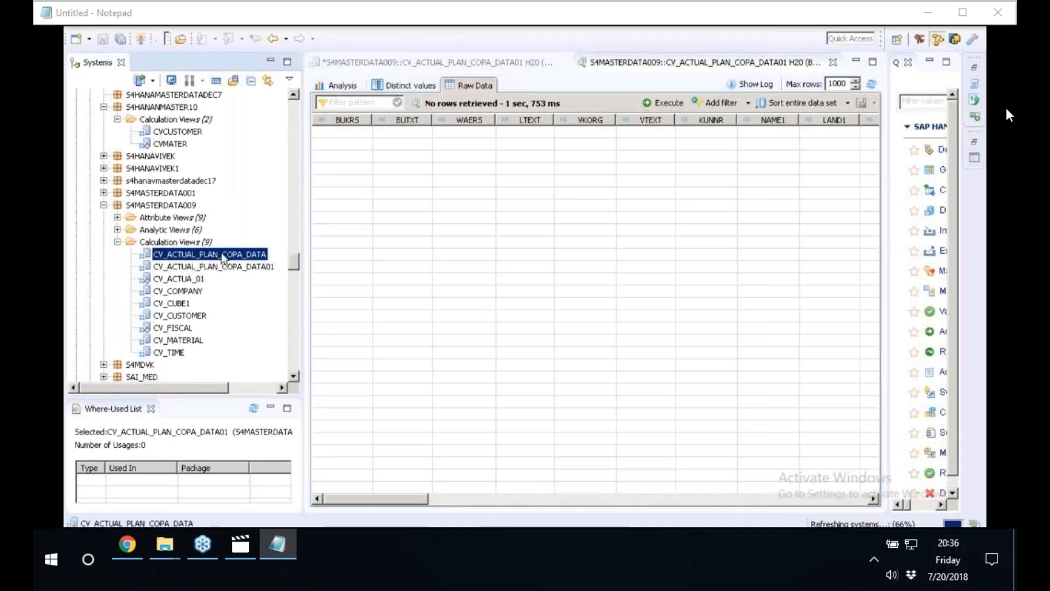
right_click(223, 255)
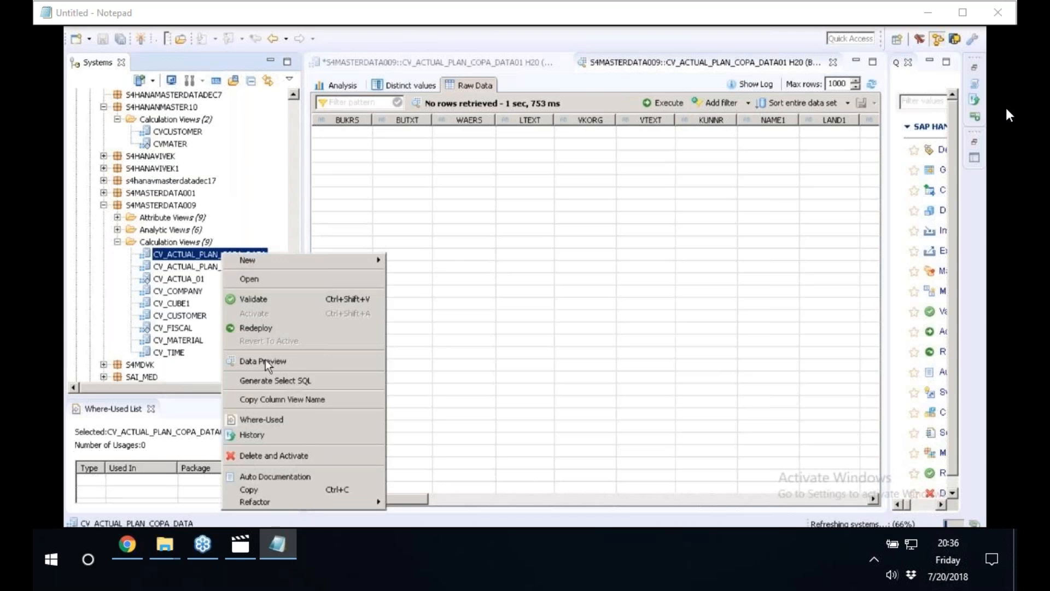
click(265, 361)
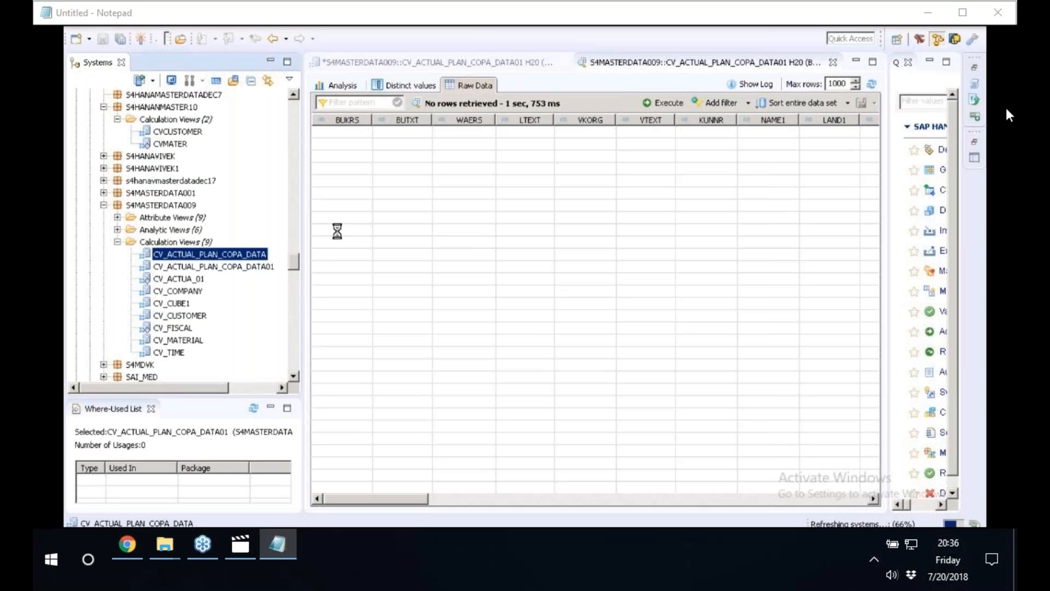
click(470, 85)
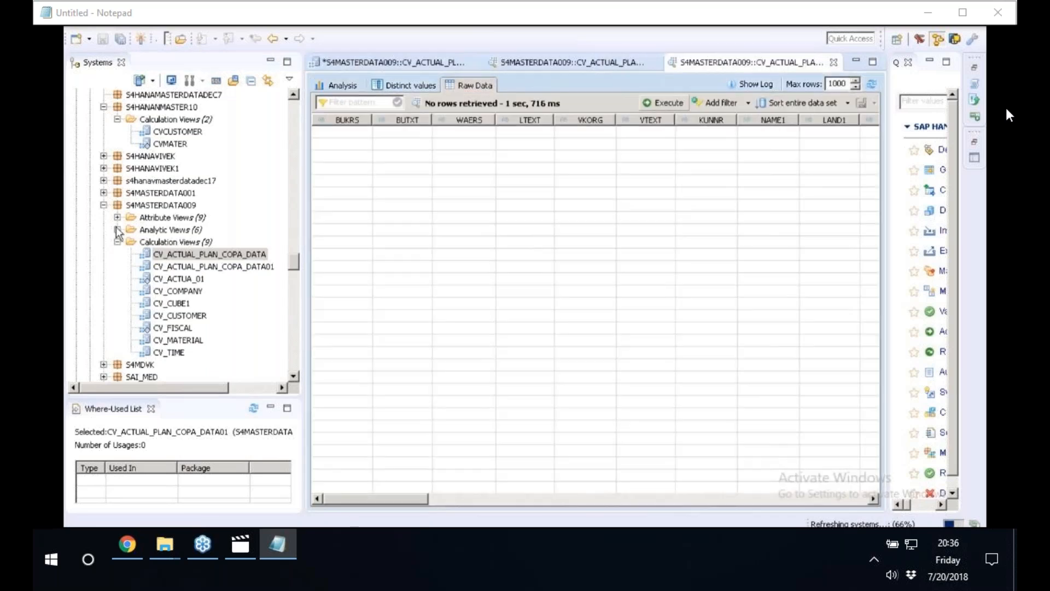
Expand the analytic views of S4MASTERDATA009 and preview the raw data of AN_PA_PLAN.
click(117, 230)
click(178, 266)
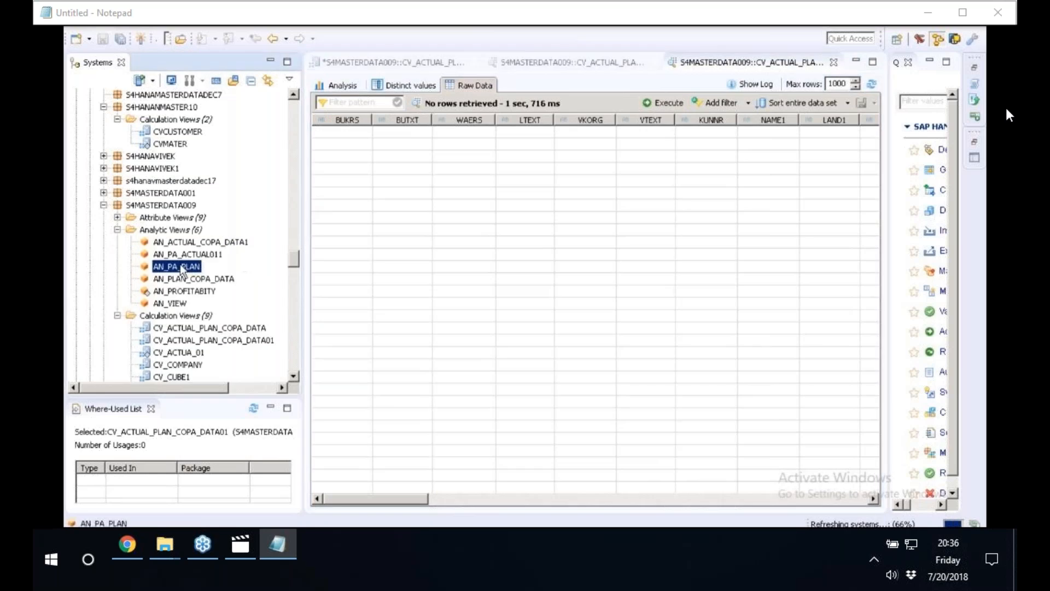
right_click(181, 269)
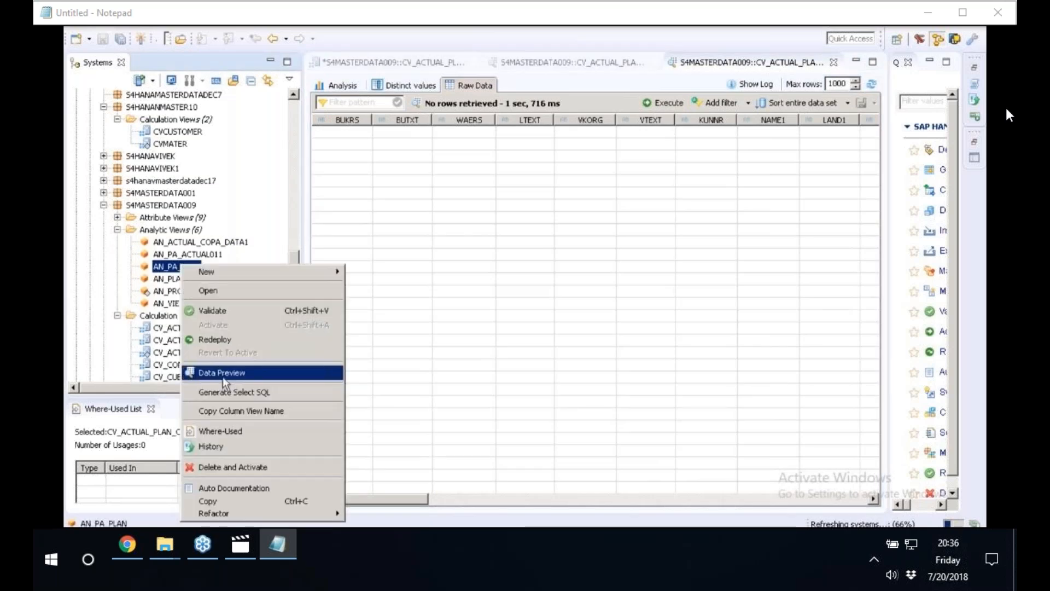
click(225, 374)
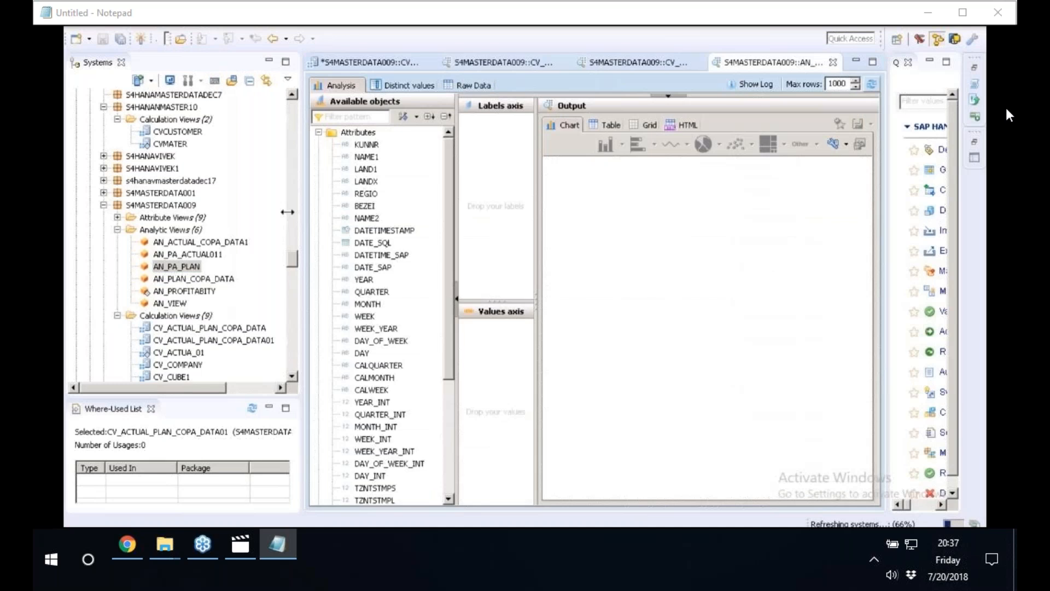
drag(301, 212, 288, 212)
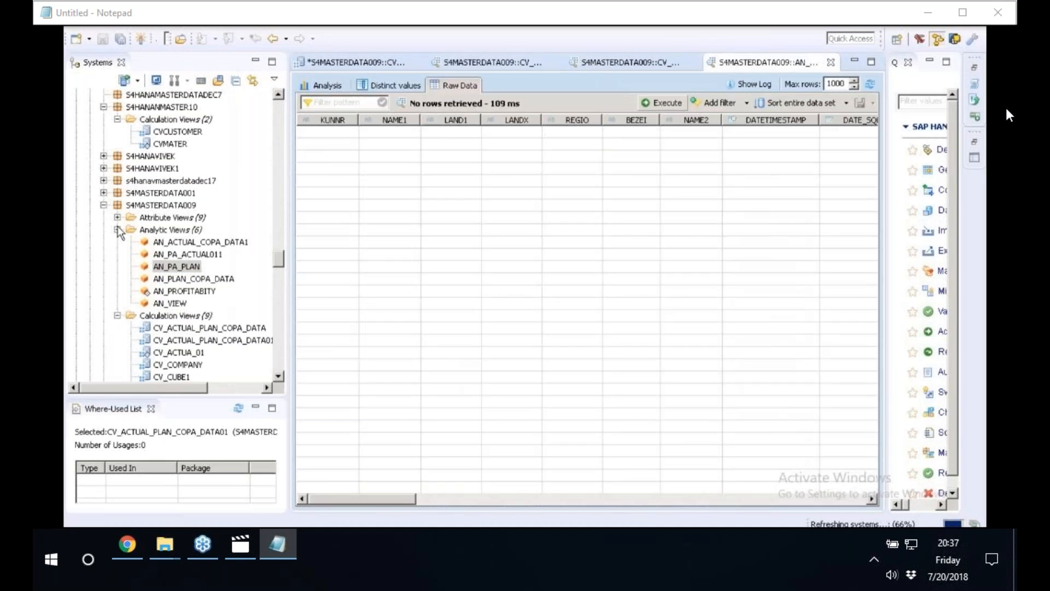
Collapse S4MASTERDATA009, widen the Systems view and expand the SD subpackage of SAPABAP_HANA to inspect its contents.
click(117, 227)
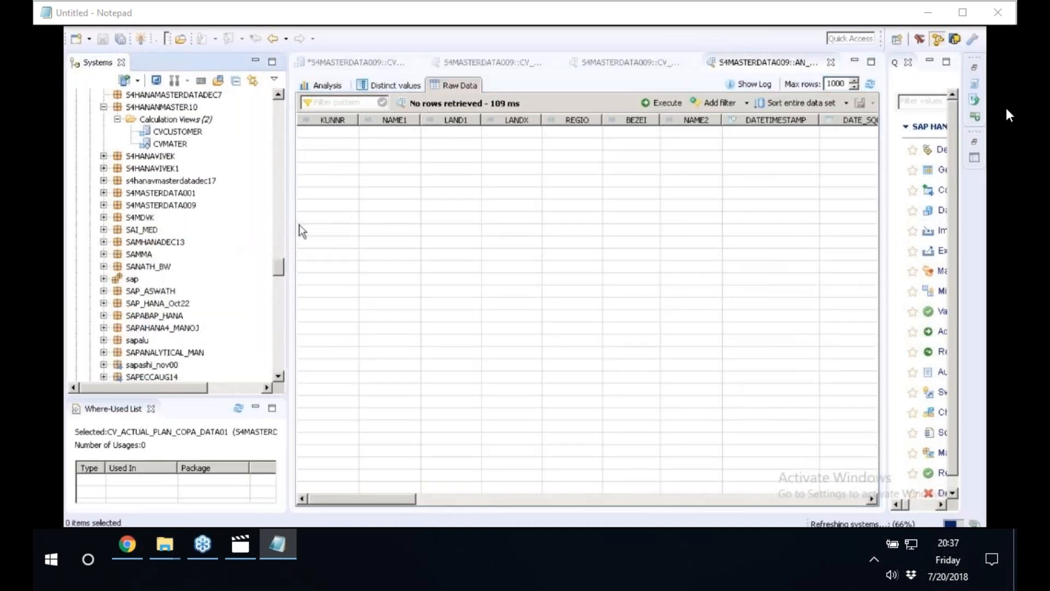
drag(289, 221, 363, 219)
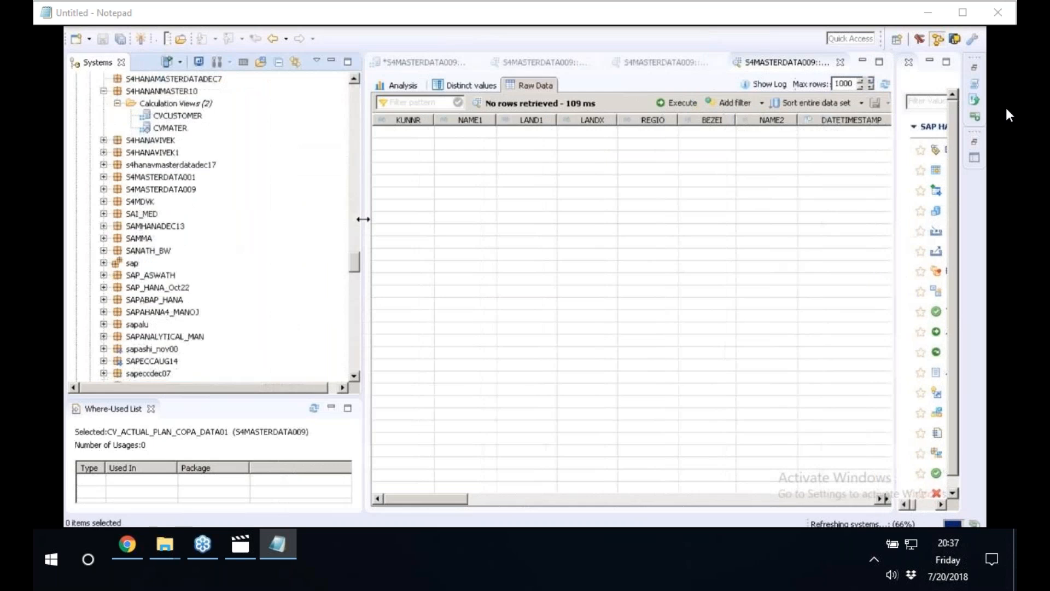
click(103, 299)
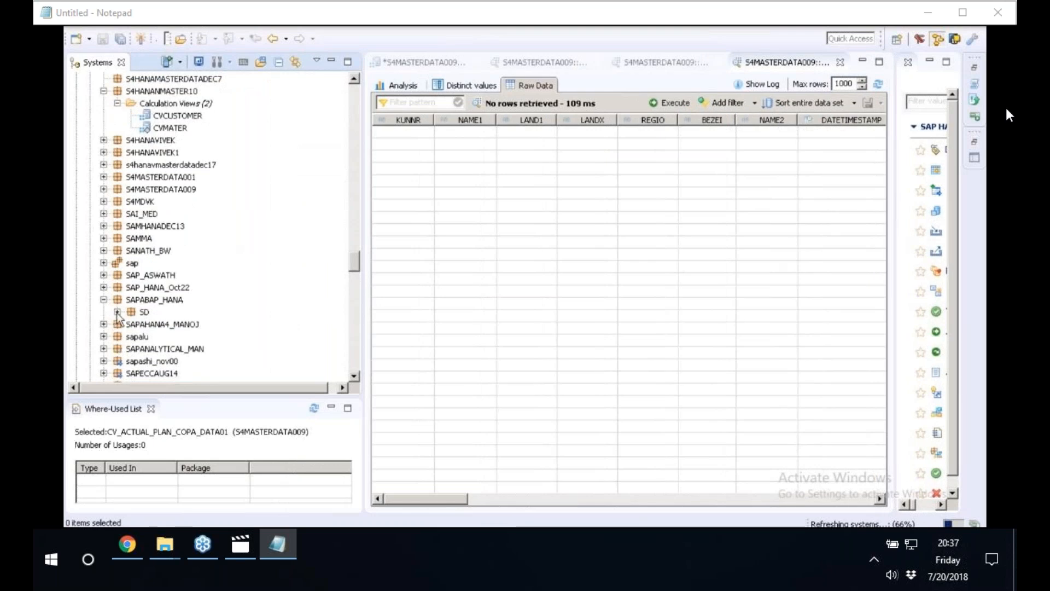
click(117, 313)
Expand the calculation views of the SAPECCVIKAS1 package and open CV_TIME3.
click(355, 359)
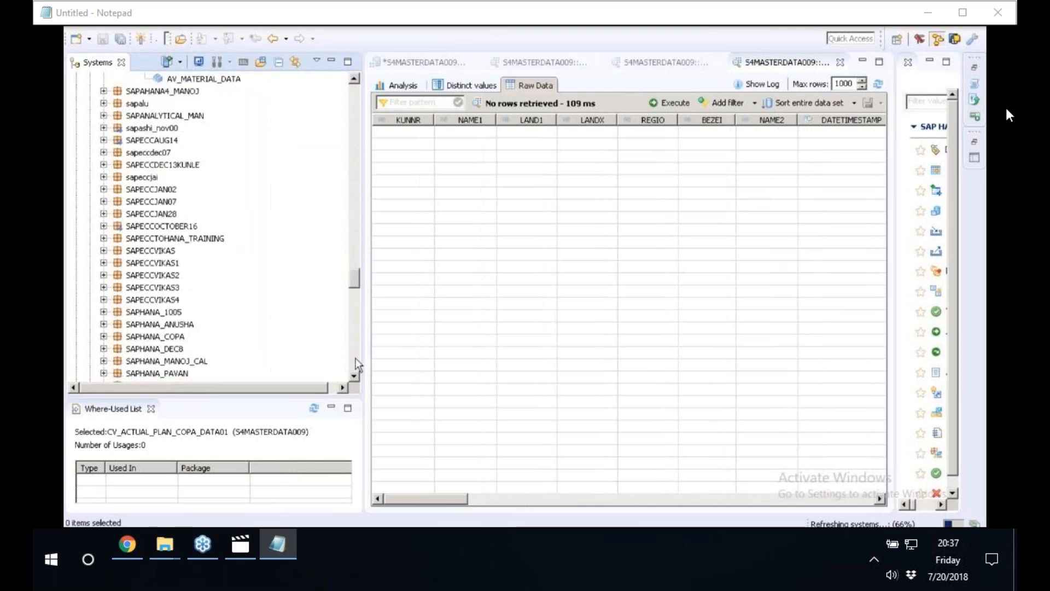
click(103, 263)
click(117, 299)
double_click(171, 312)
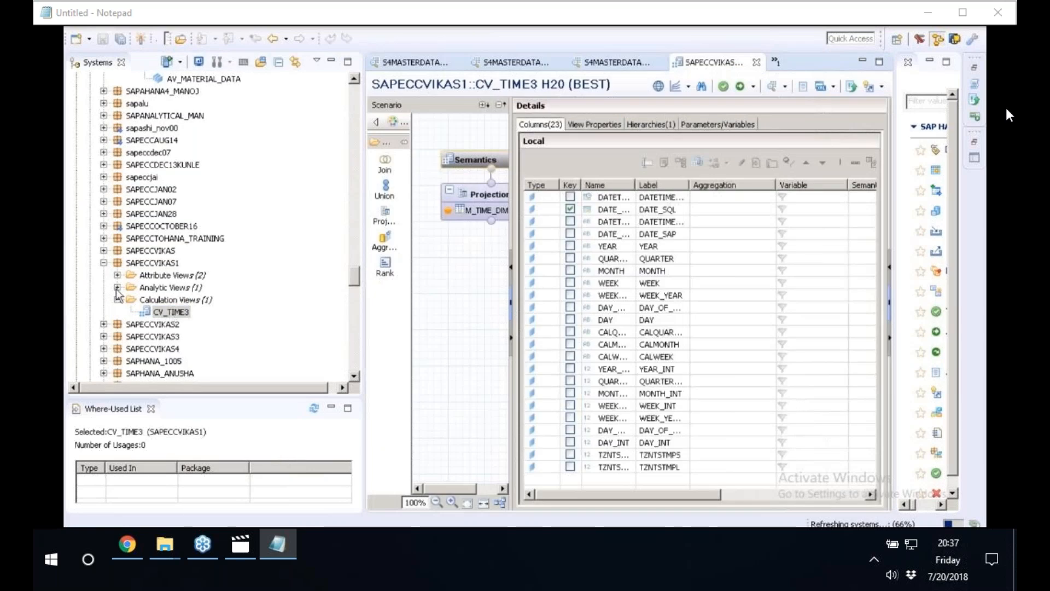
Preview the raw data of the AN_ACTUAL_PA analytic view in SAPECCVIKAS1, narrowing the Systems view to show more columns.
click(117, 287)
right_click(160, 299)
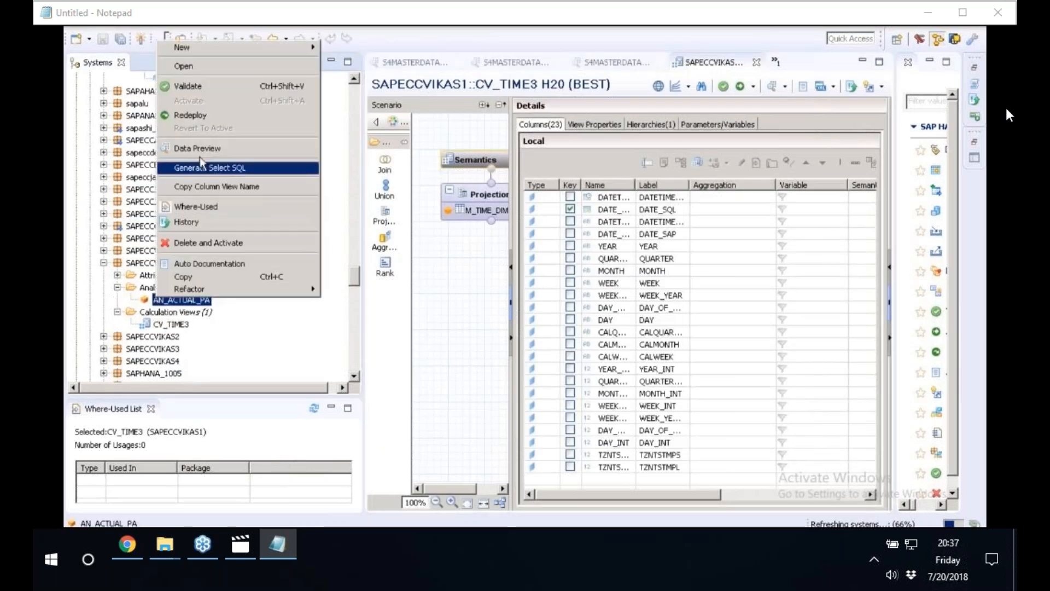
click(155, 288)
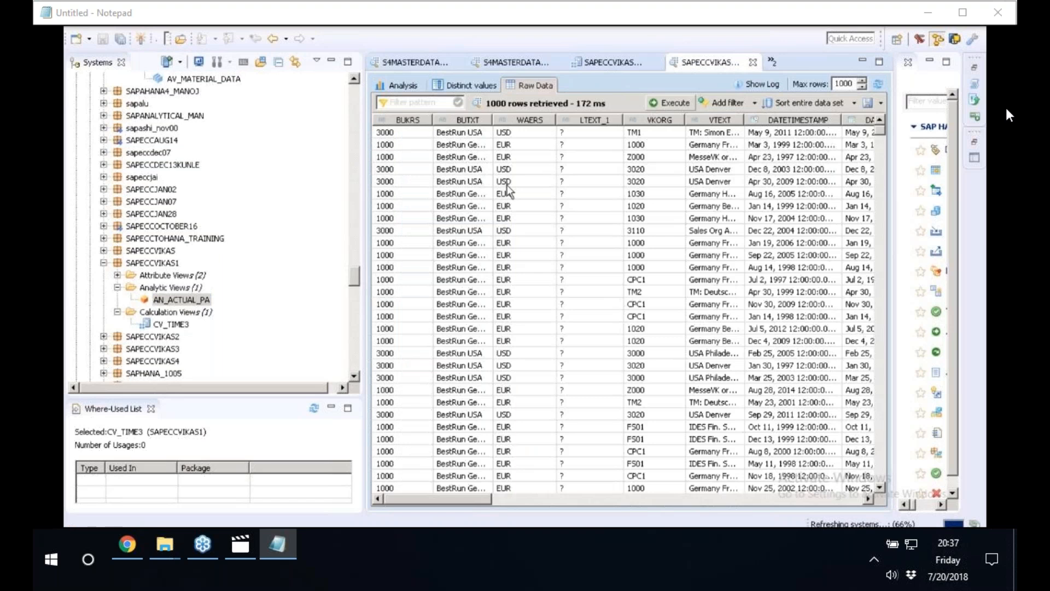
drag(364, 169, 313, 165)
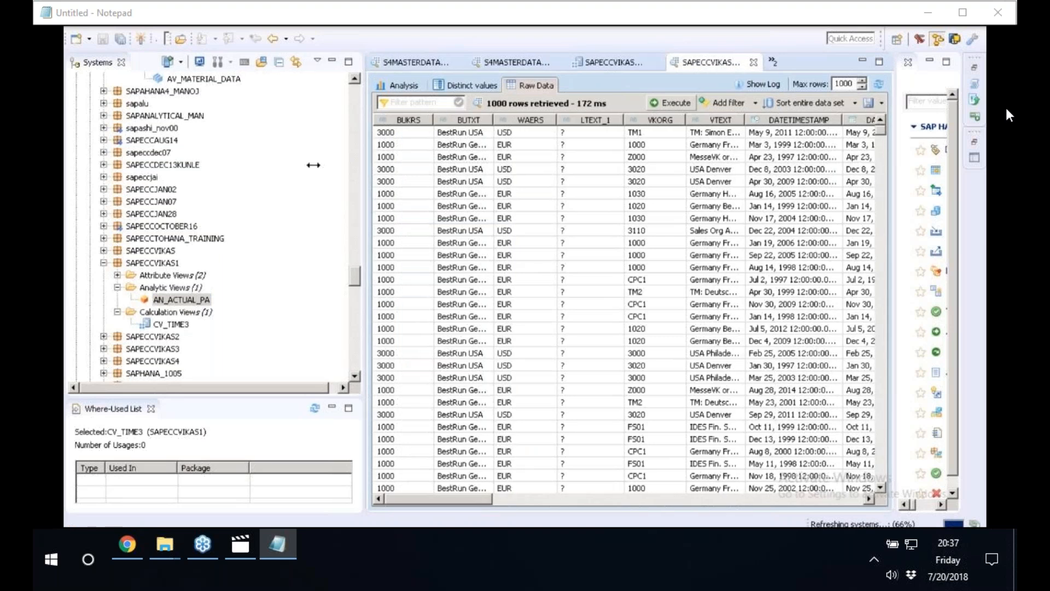
drag(314, 165, 261, 165)
click(170, 318)
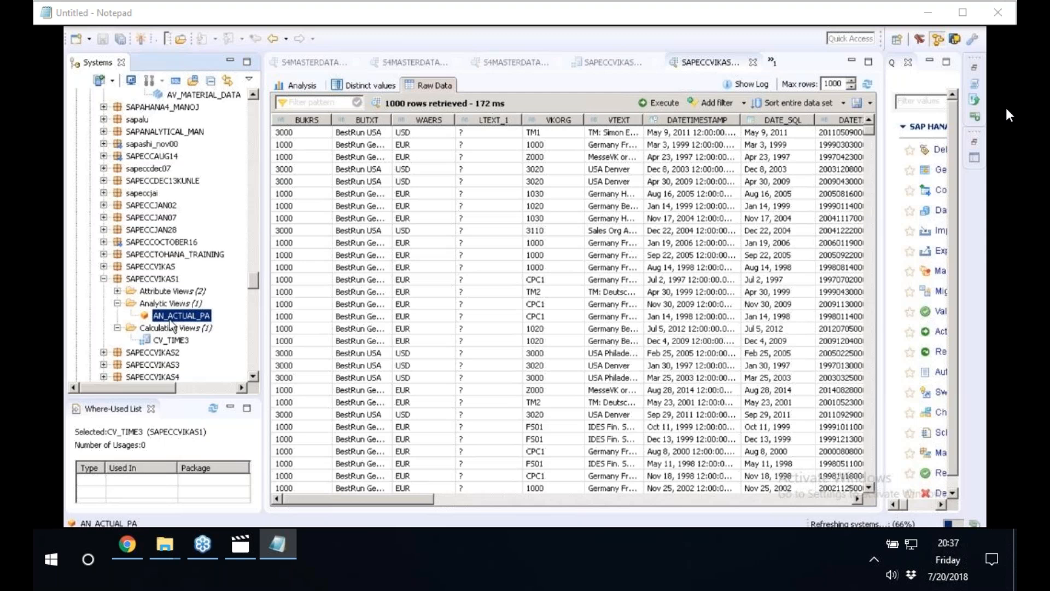
Try to launch Information Design Tool from the SAP BusinessObjects BI platform 4 client programs, continuing past the file access dialog.
key(super)
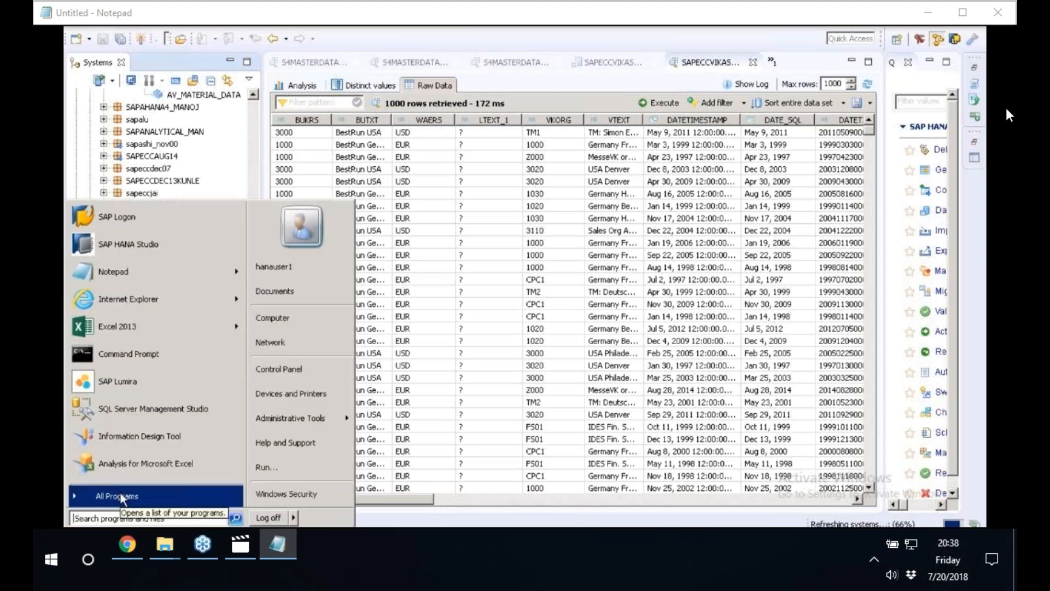
click(119, 491)
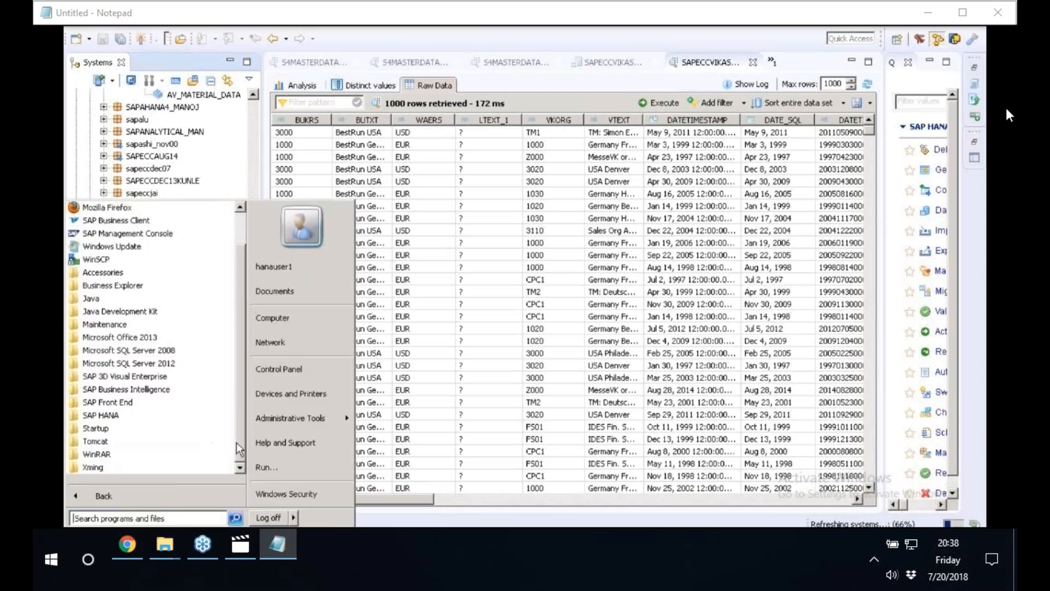
click(128, 392)
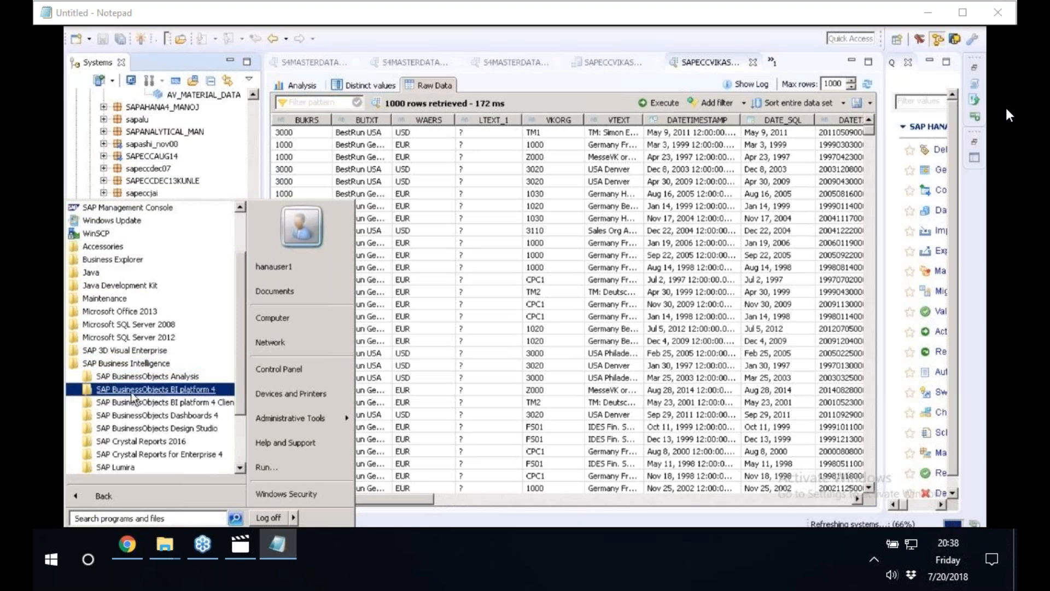
click(181, 402)
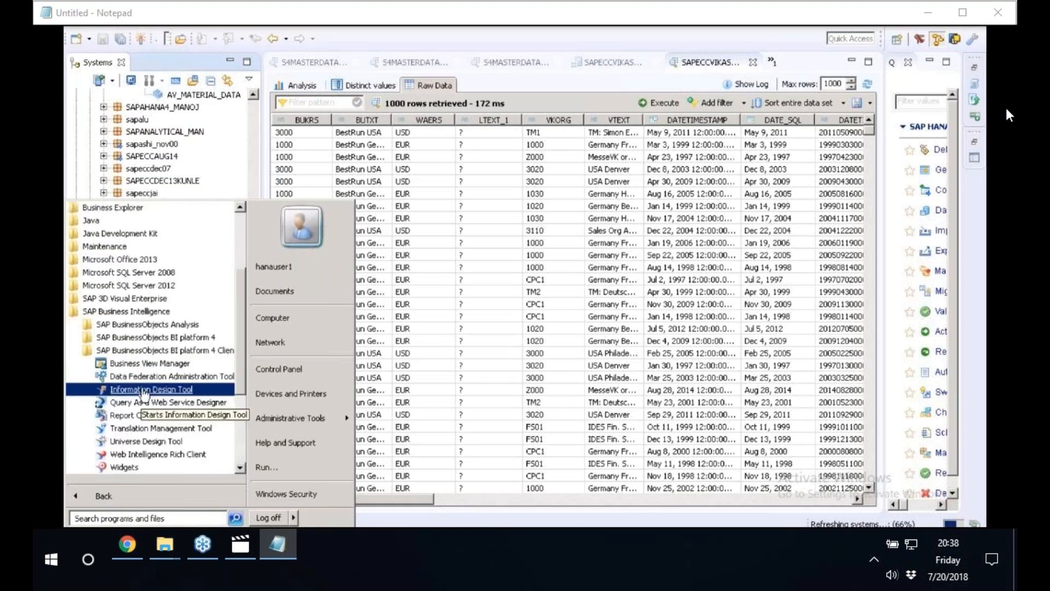
click(144, 391)
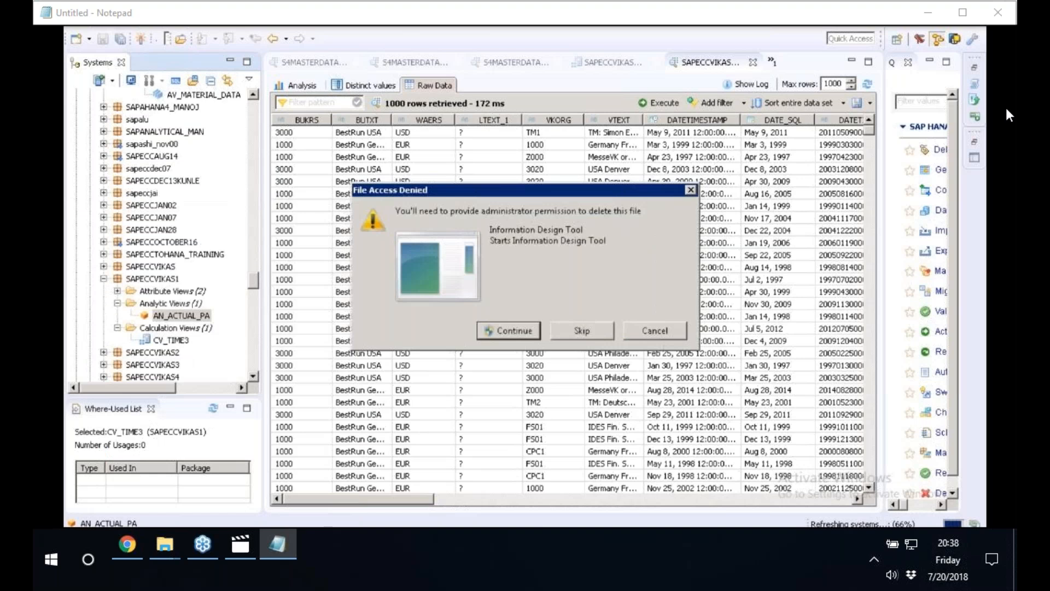
click(508, 331)
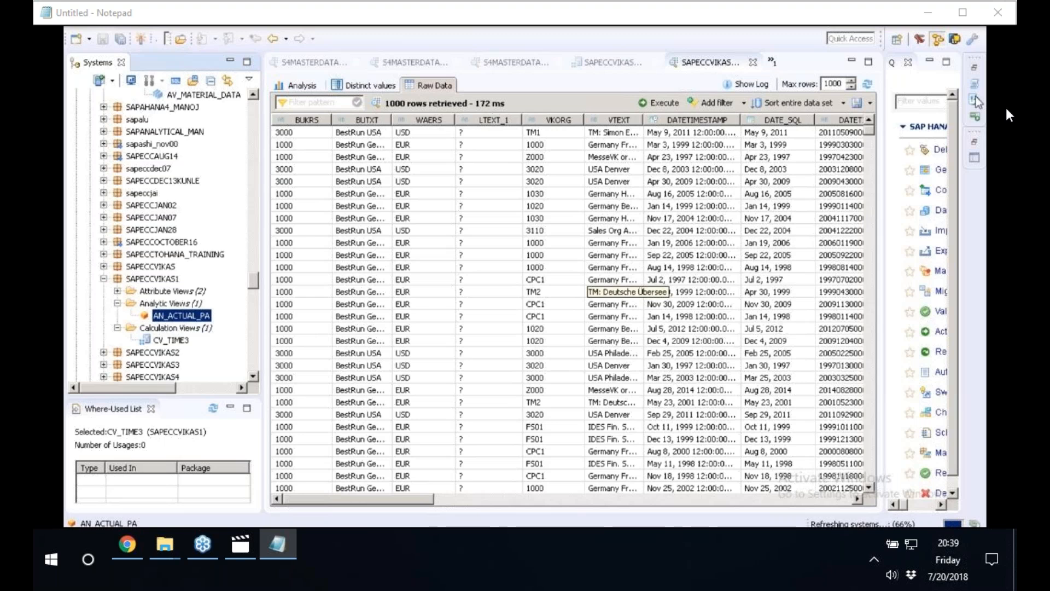
Close SAP HANA Studio, refresh the remote desktop and relaunch SAP HANA Studio from the SAP HANA program group.
click(951, 12)
right_click(518, 187)
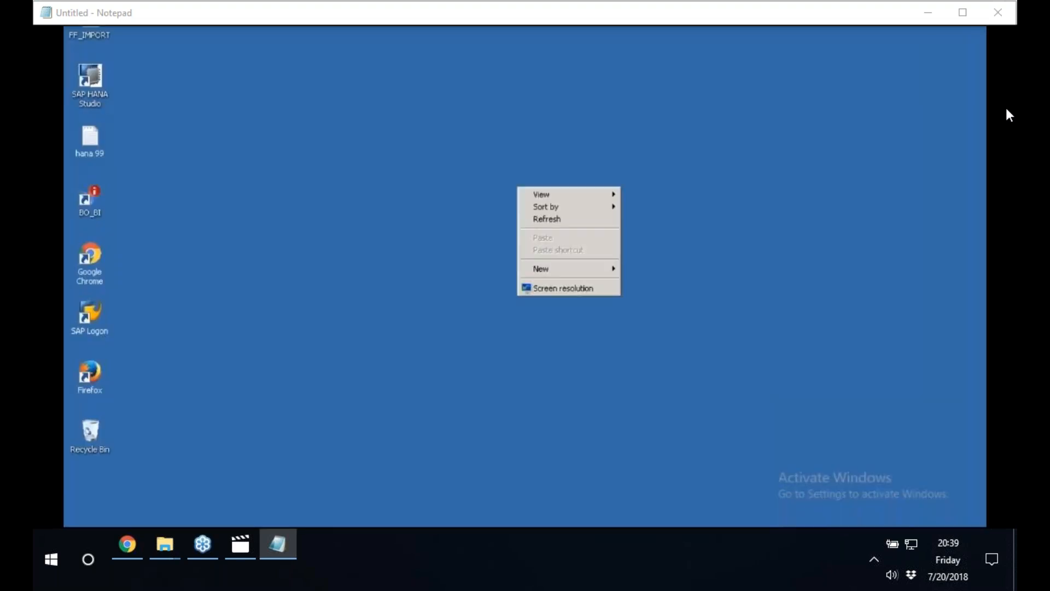
click(551, 219)
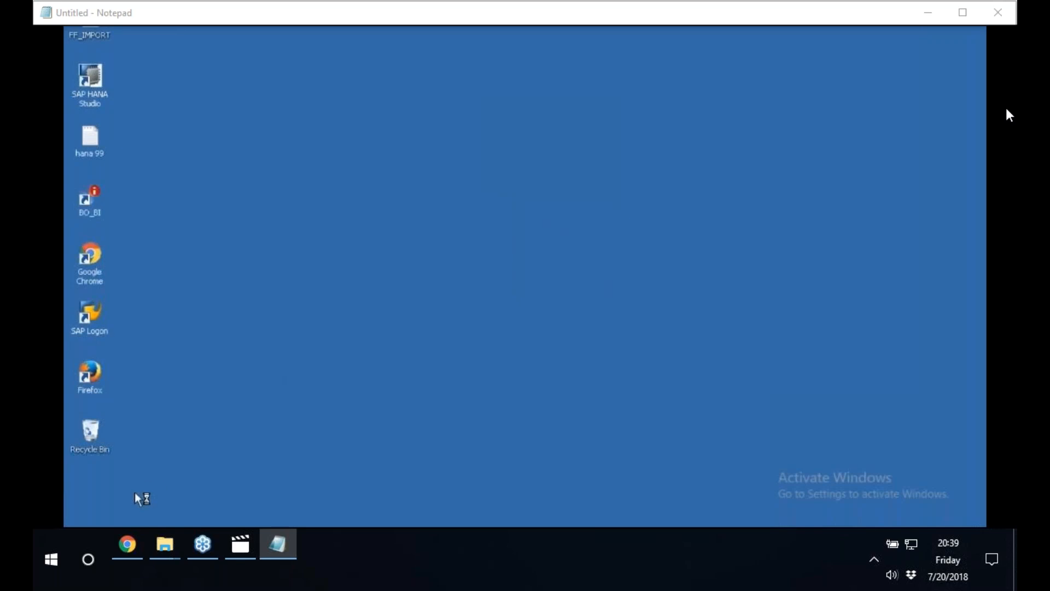
key(super)
click(112, 495)
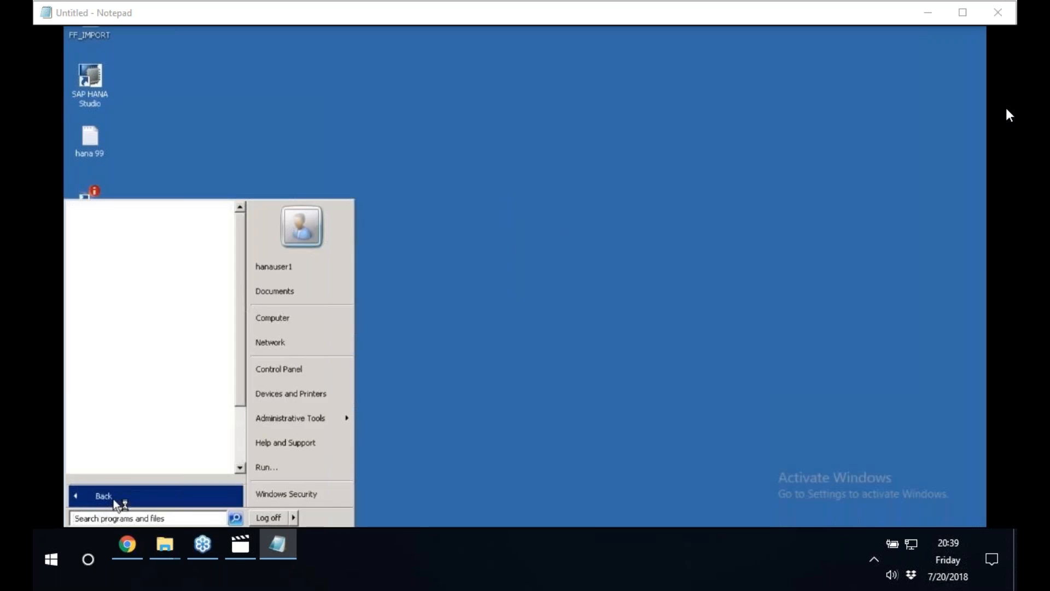
click(241, 450)
click(98, 401)
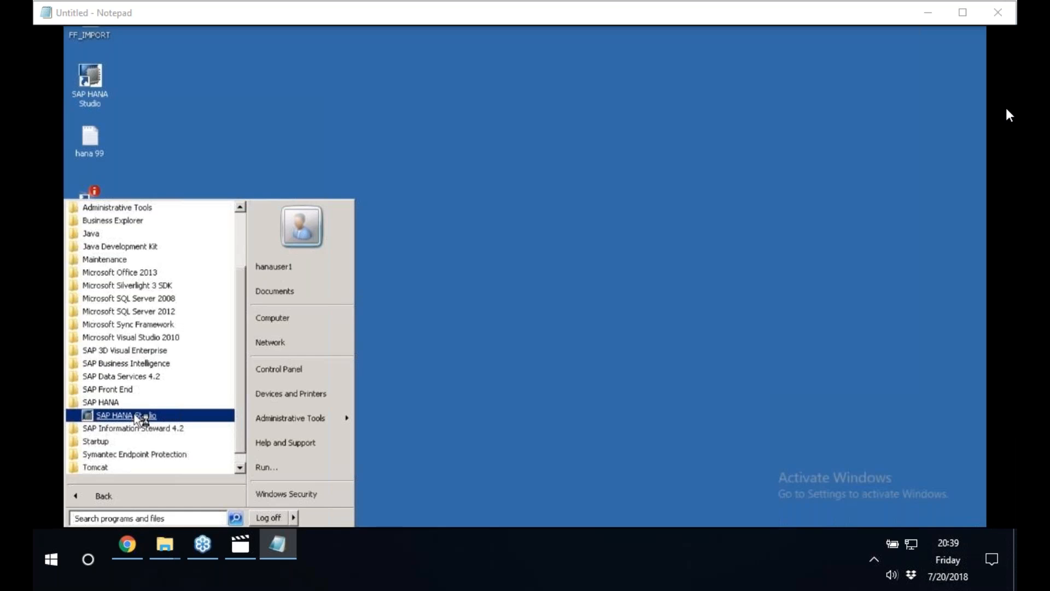
click(125, 415)
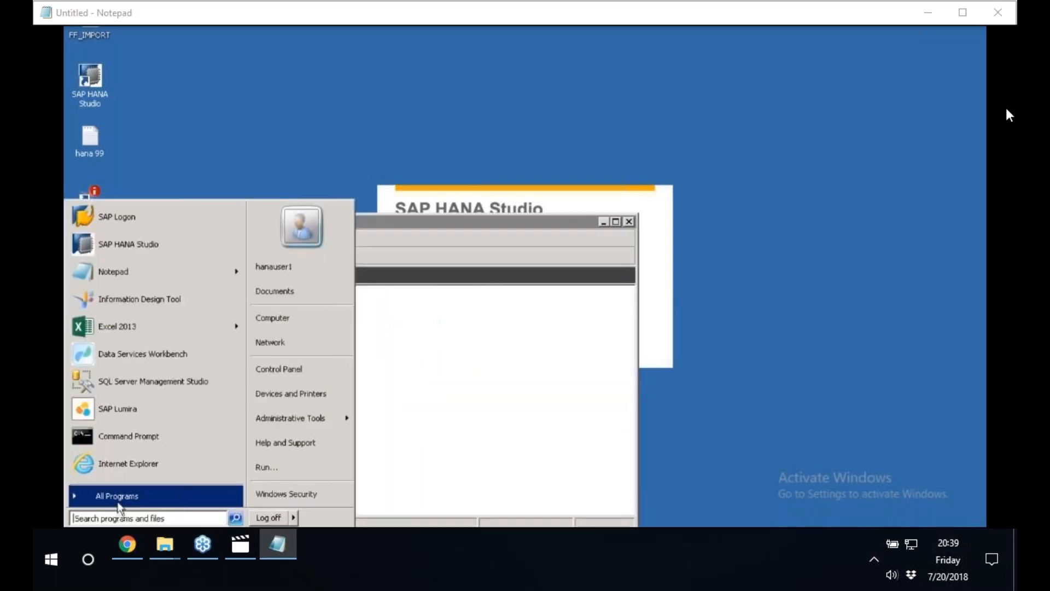
Launch Information Design Tool from the SAP BusinessObjects BI platform 4 client tools under SAP Business Intelligence.
click(118, 499)
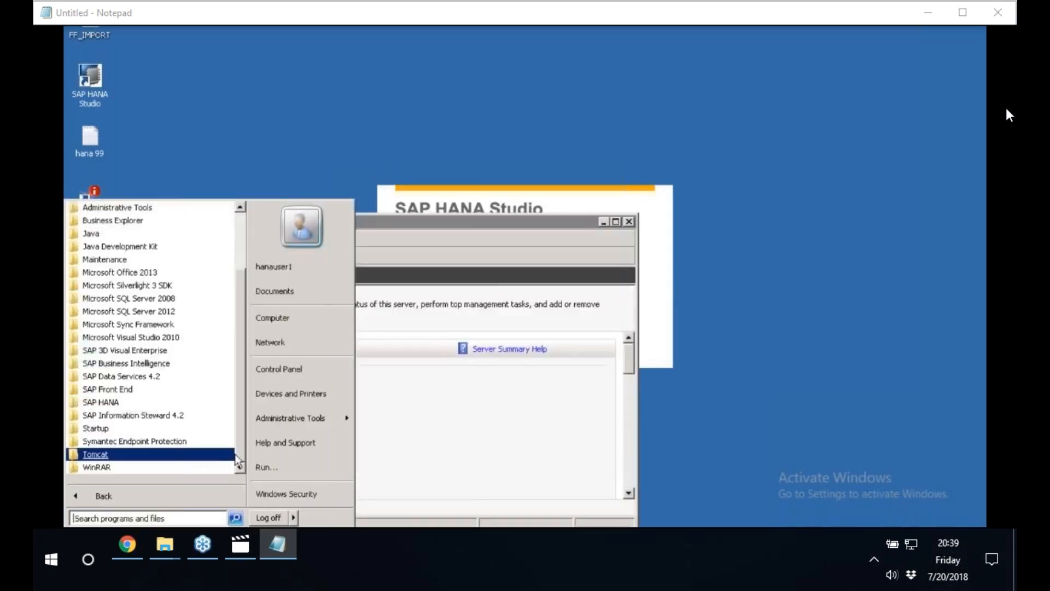
click(127, 364)
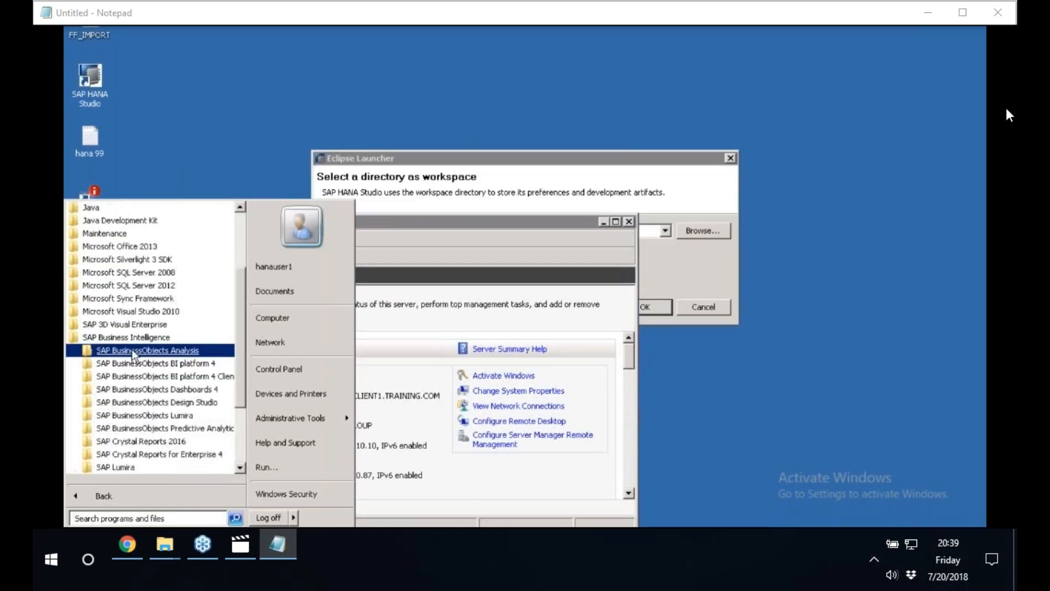
click(241, 467)
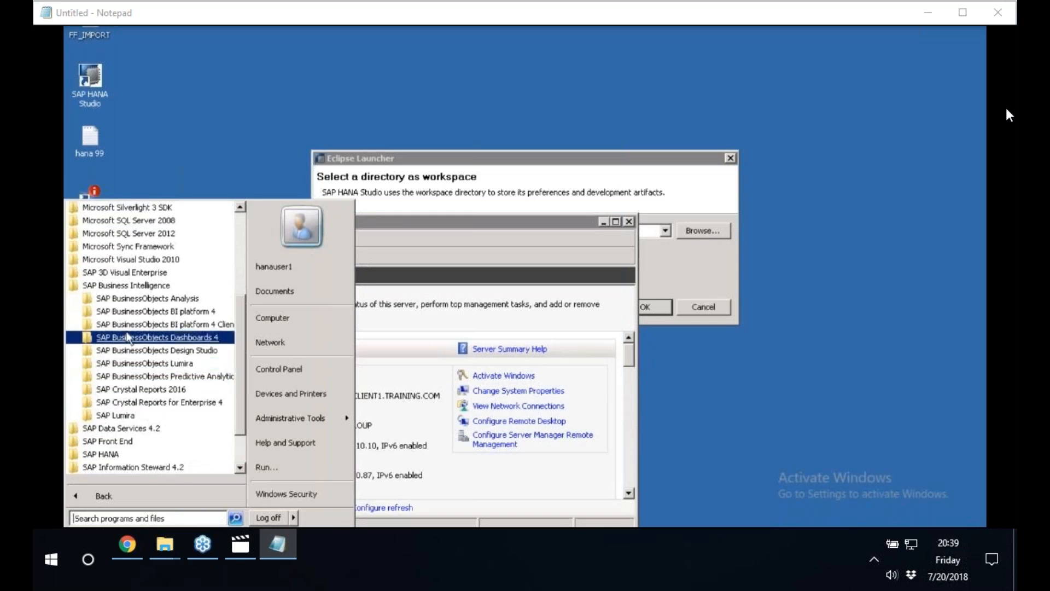
click(188, 324)
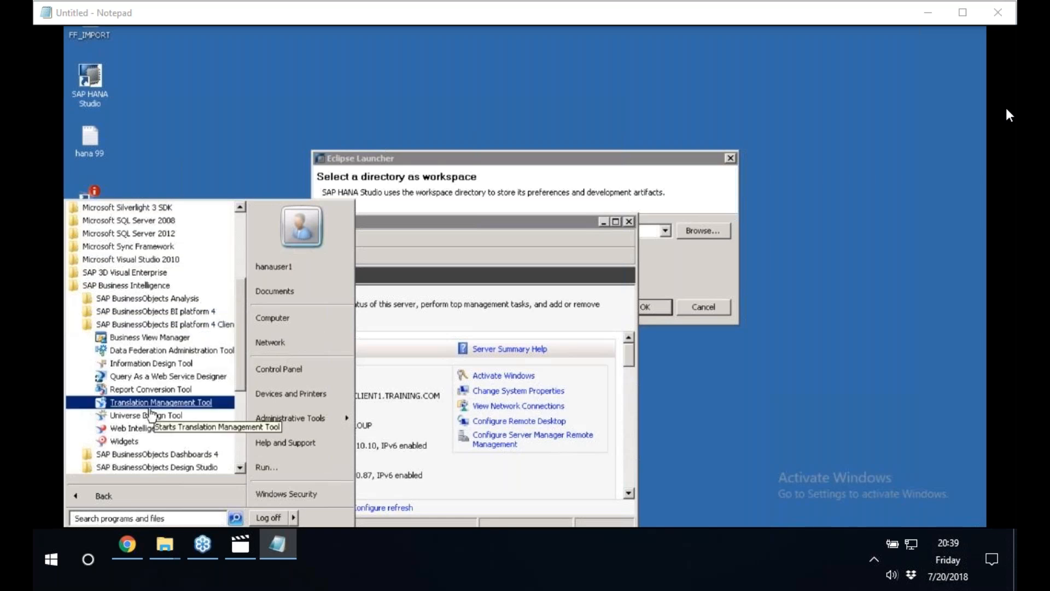
click(136, 365)
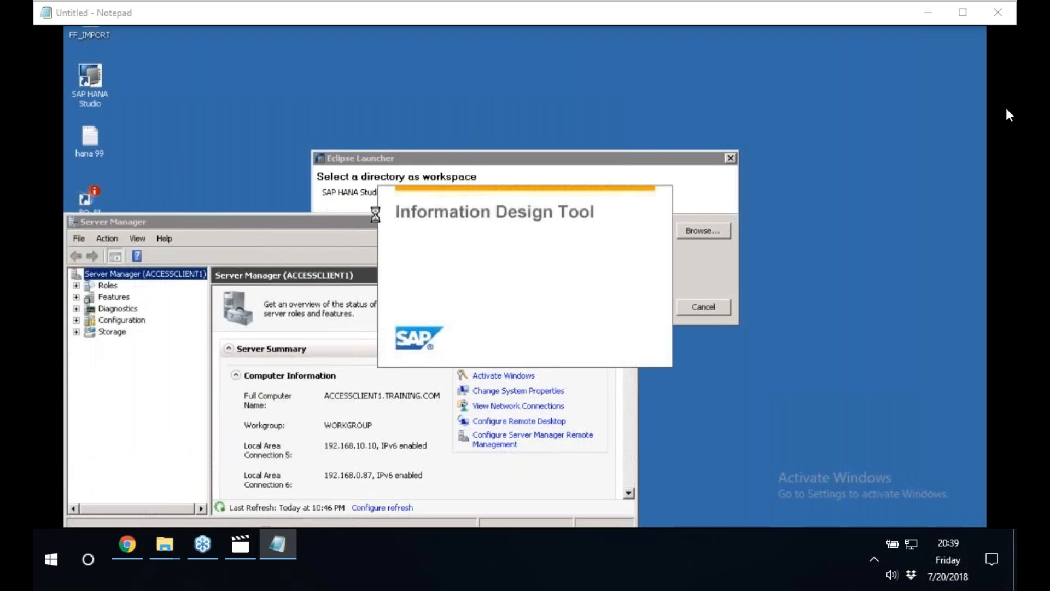
Close Server Manager, accept the hdbstudio workspace directory for SAP HANA Studio and refresh the desktop.
drag(375, 218, 99, 307)
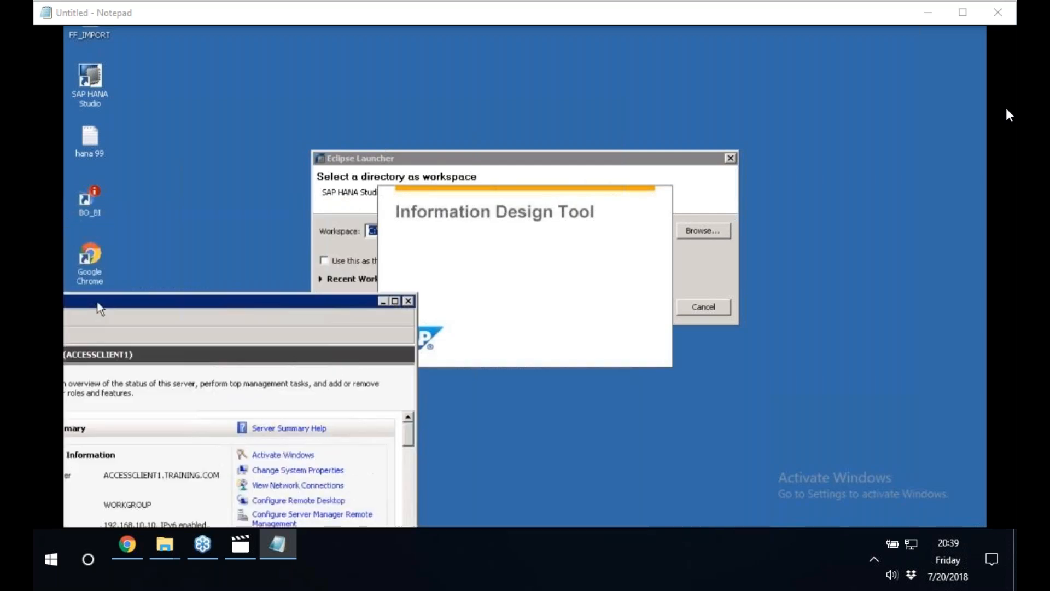
click(407, 301)
drag(510, 163, 217, 156)
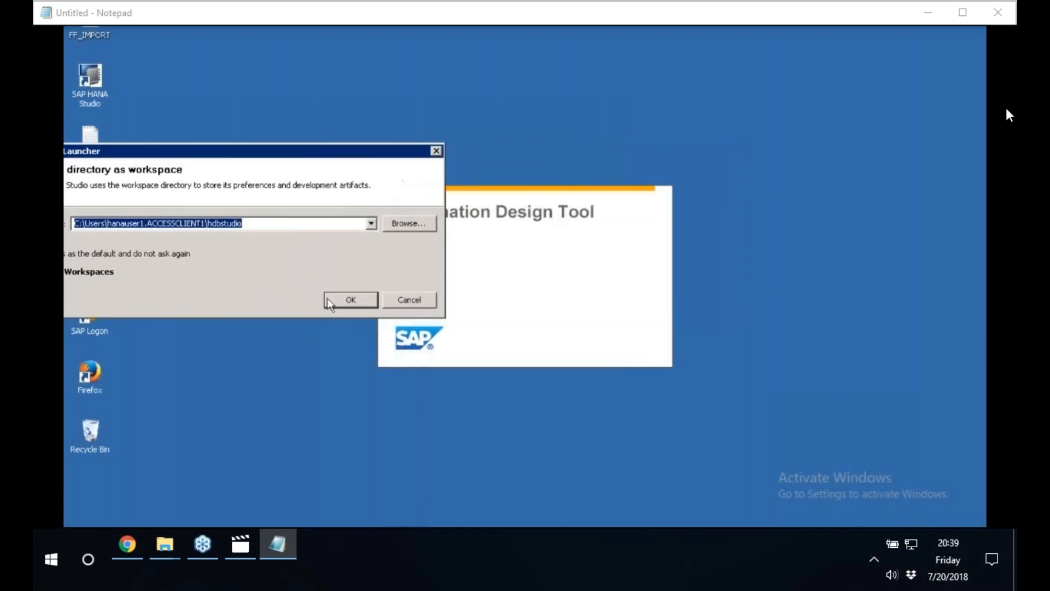
click(328, 299)
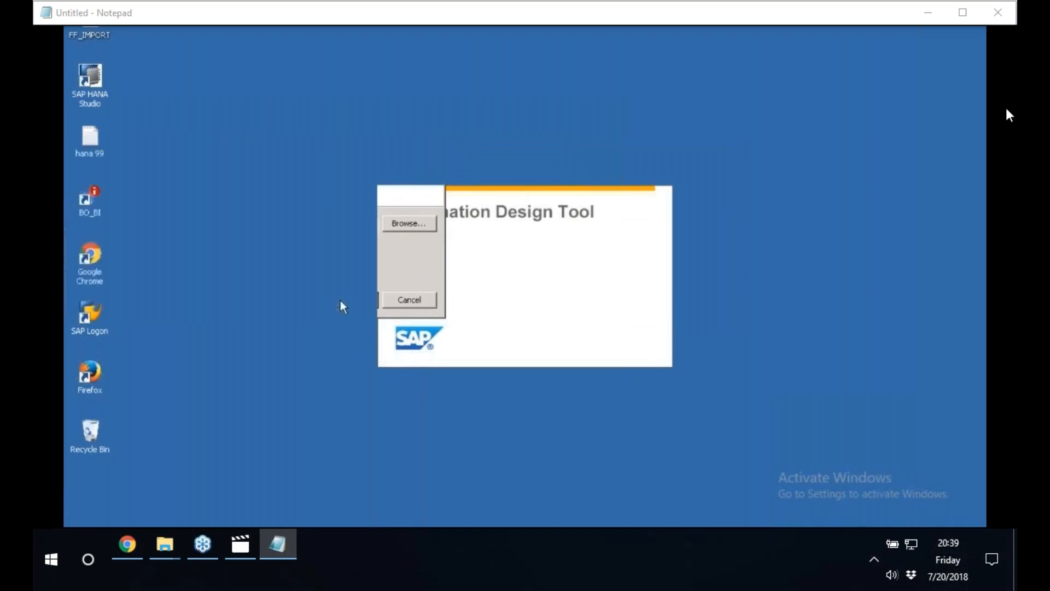
right_click(203, 356)
click(248, 390)
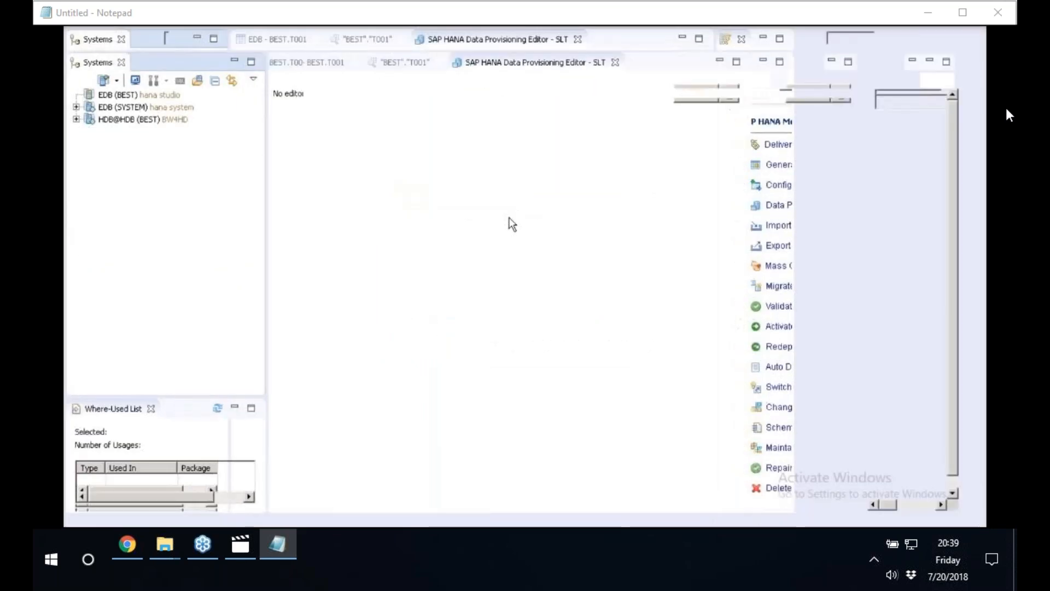
Widen the Systems view and log on to the EDB hana studio system with the database user's password.
drag(265, 141, 364, 138)
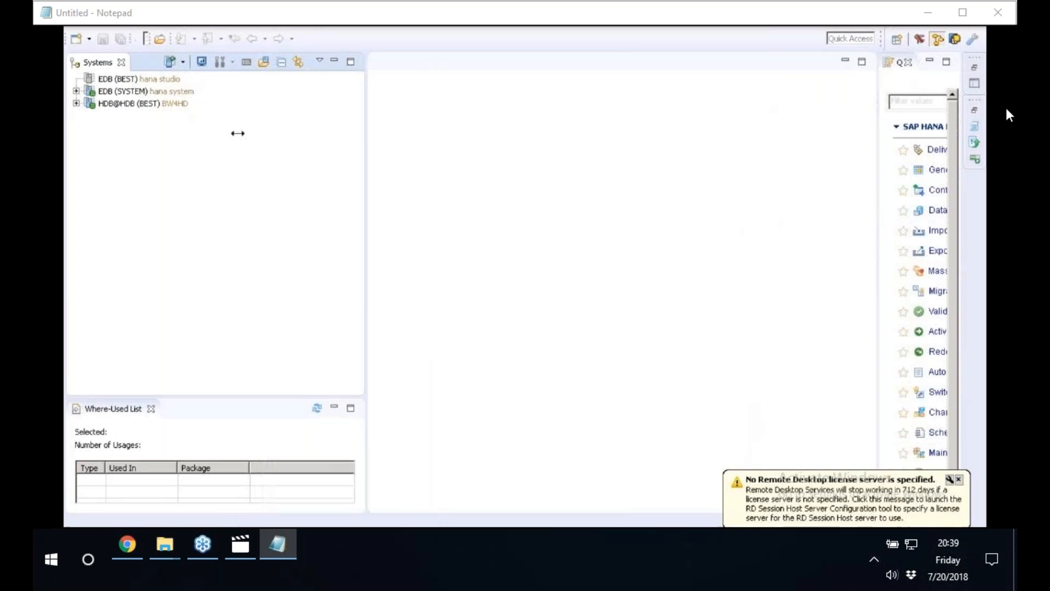
click(139, 82)
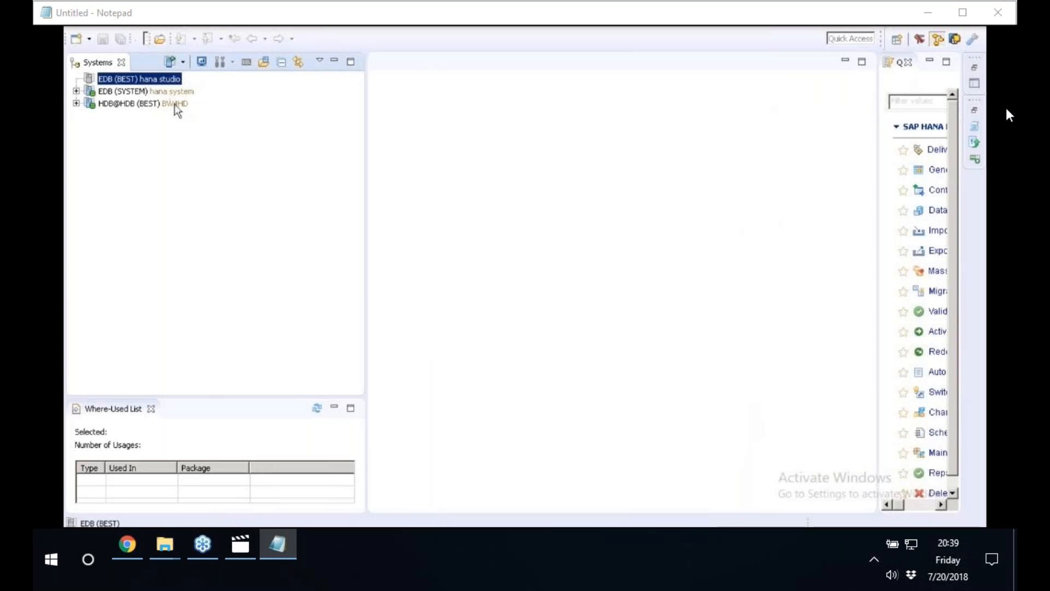
text(***********)
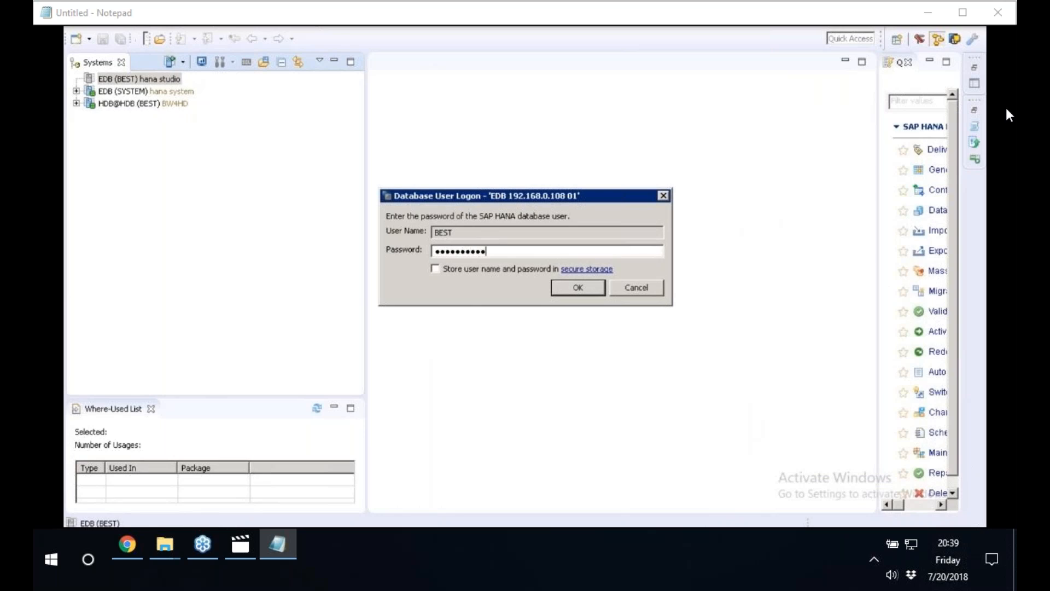
key(Return)
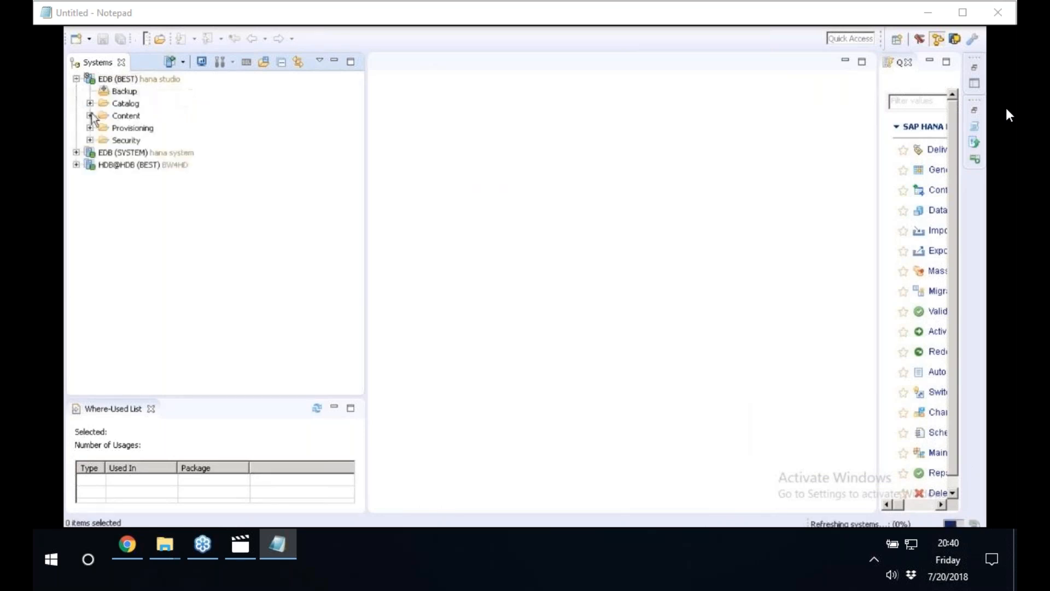
Expand the Content folder of the EDB hana studio system and browse to the SAPECC packages.
click(90, 115)
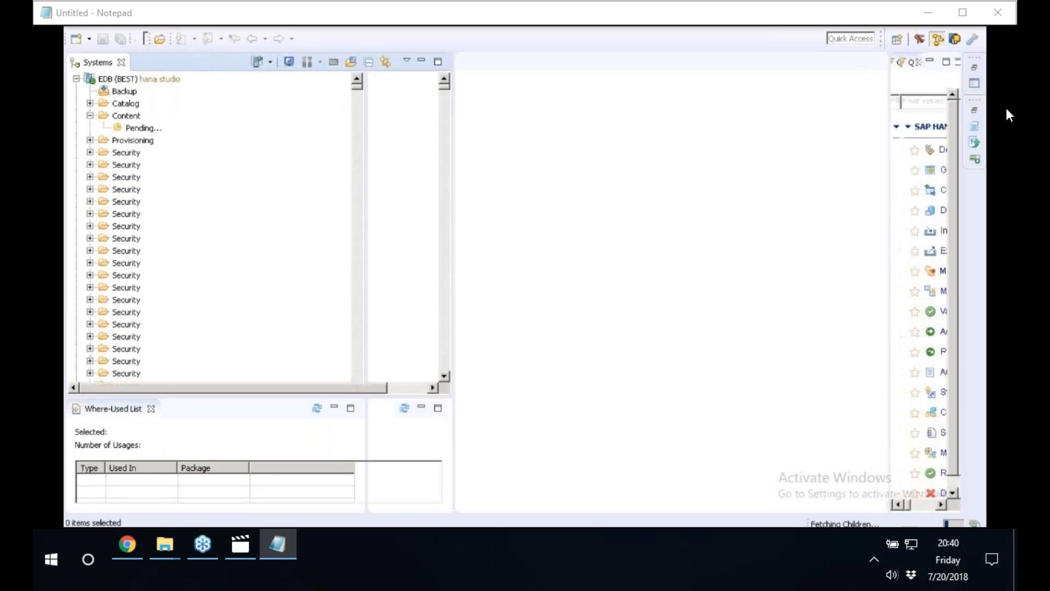
click(141, 157)
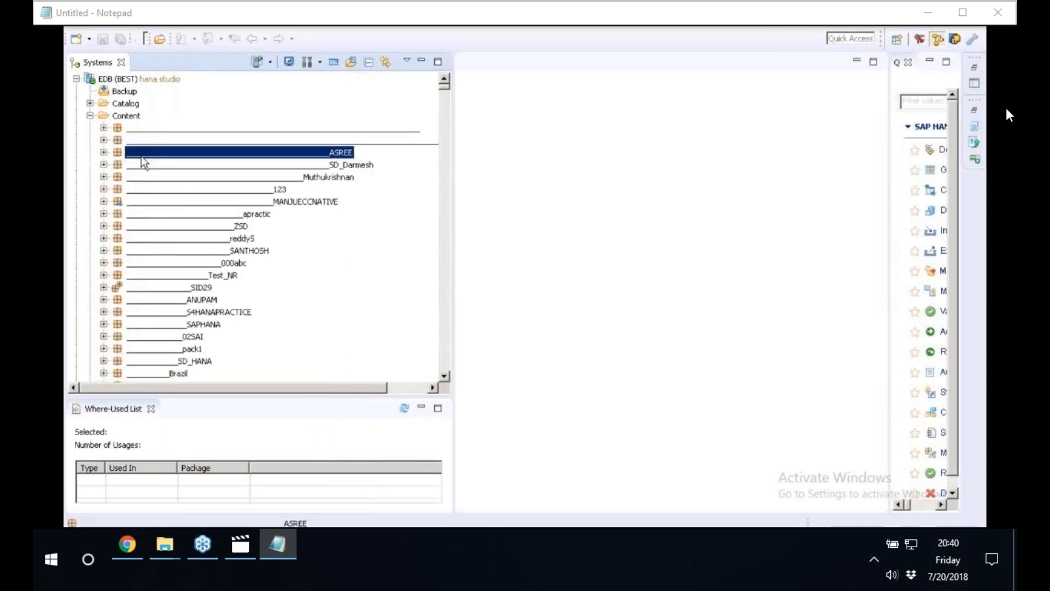
text(sap)
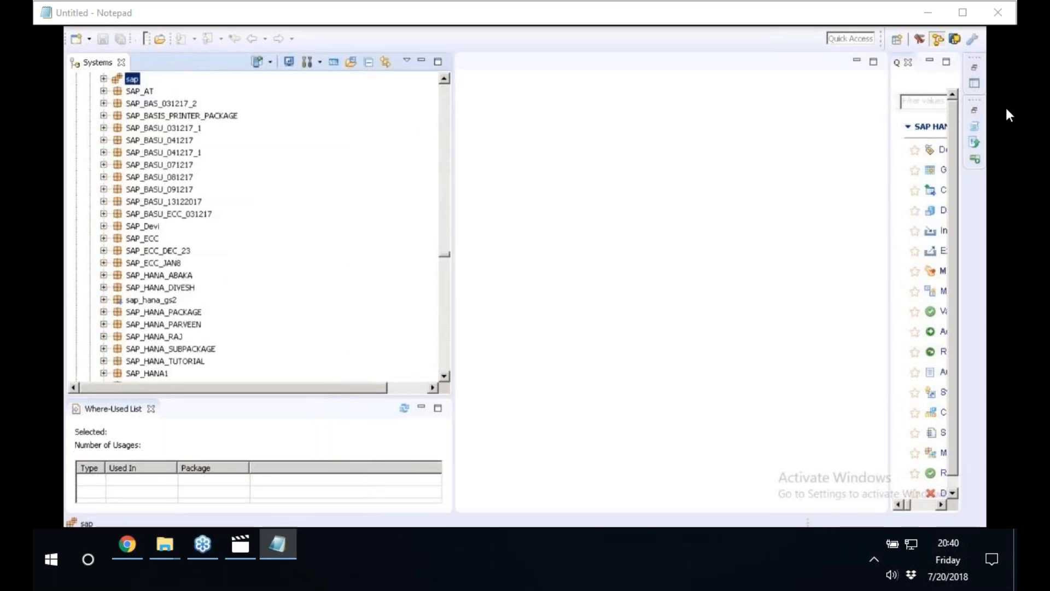
click(444, 317)
scroll(146, 266, down, 8)
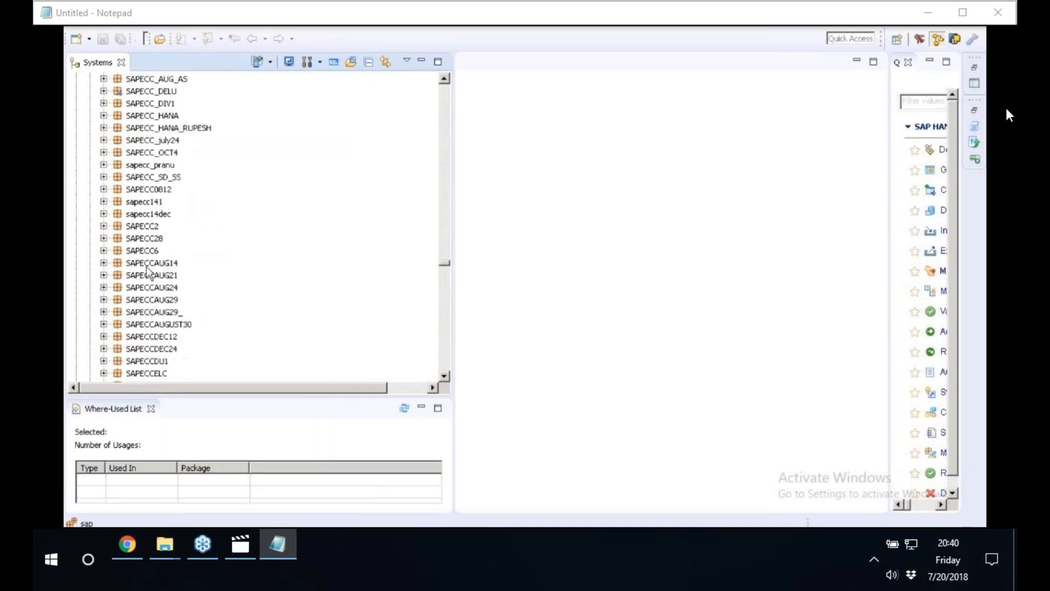
click(146, 266)
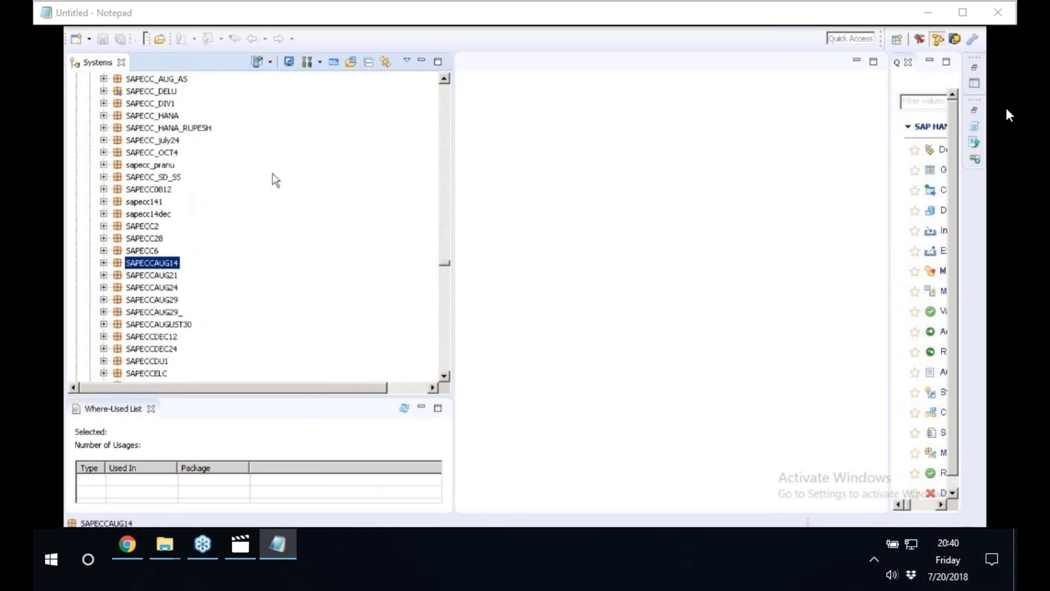
Find the S4HANAMASTERDATA package, expand its calculation views and open CV_COMPANYCODE.
click(155, 153)
text(s4hanams)
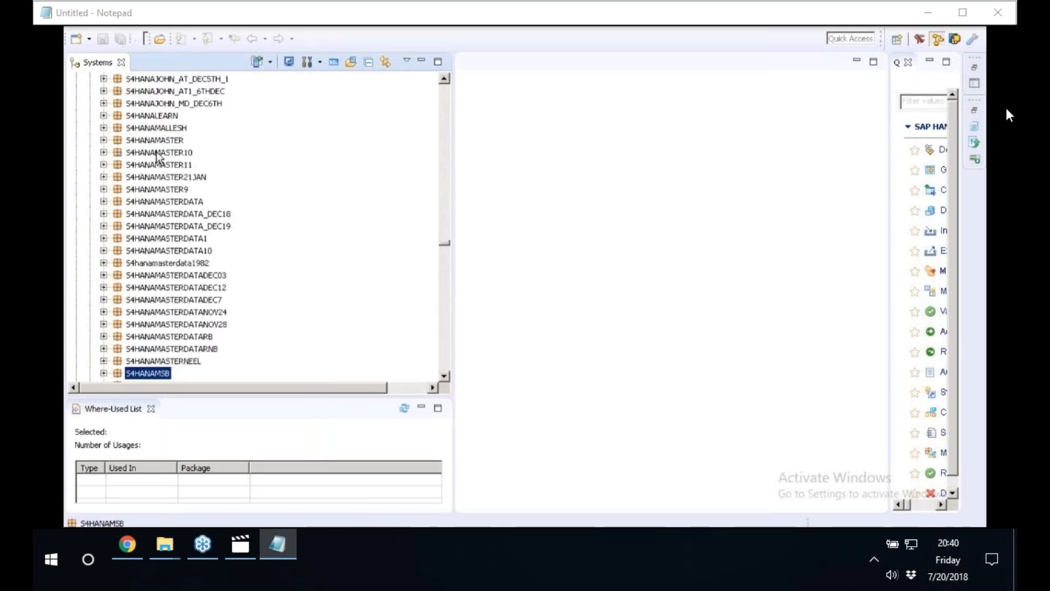
click(104, 202)
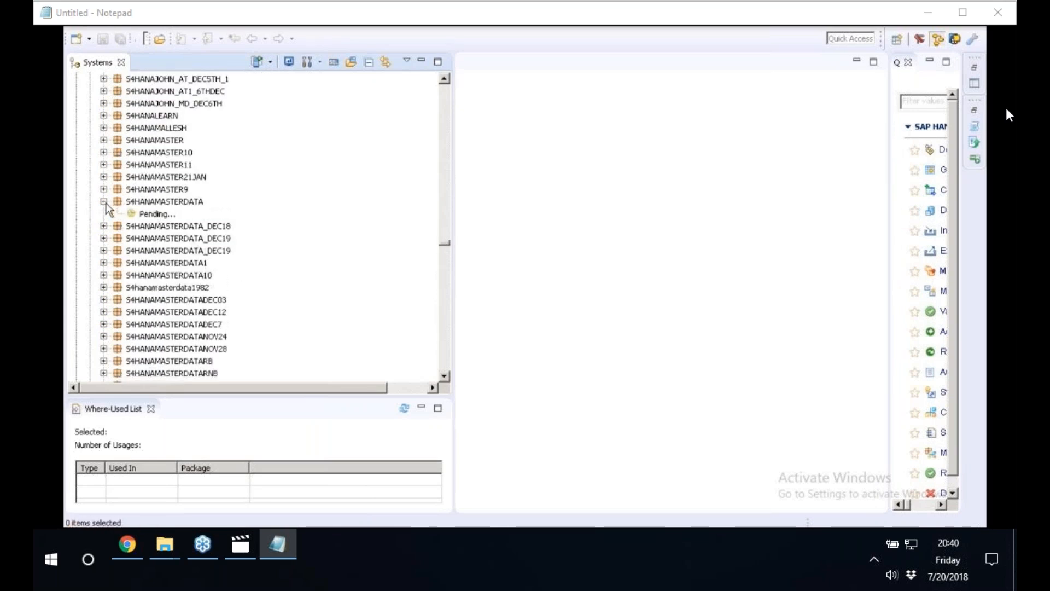
click(117, 238)
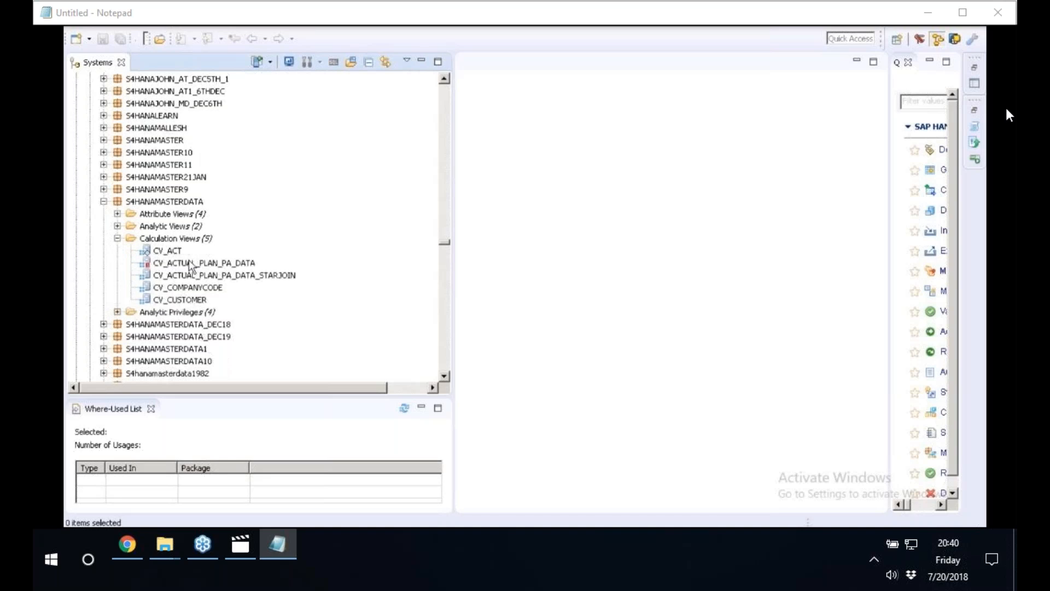
click(189, 287)
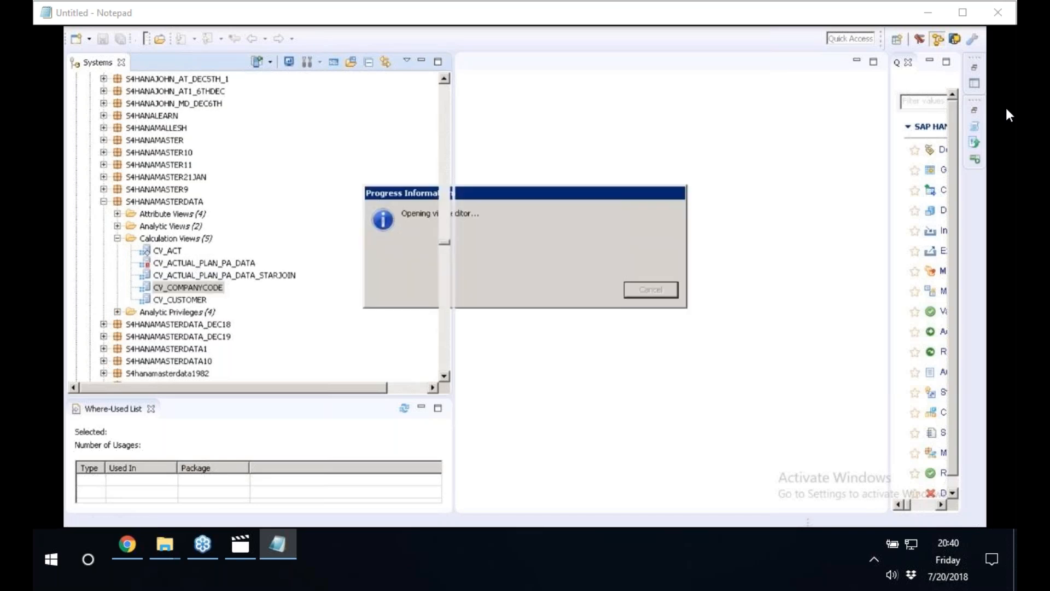
Expand the attribute and analytic views of S4HANAMASTERDATA and select the CV_ACTUAL_PLAN_PA_DATA_STARJOIN calculation view.
click(117, 226)
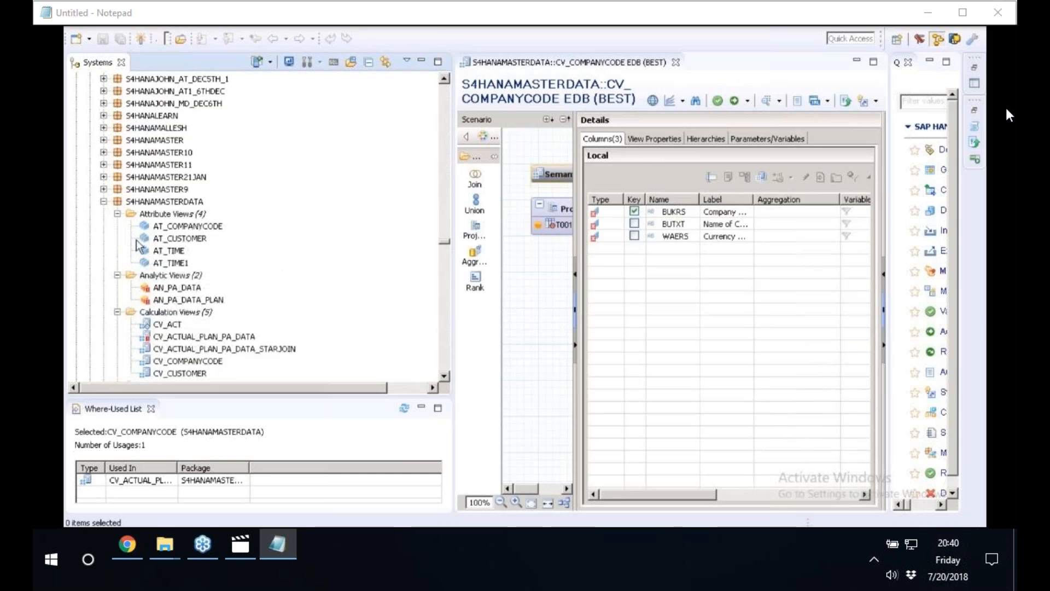
scroll(140, 246, down, 1)
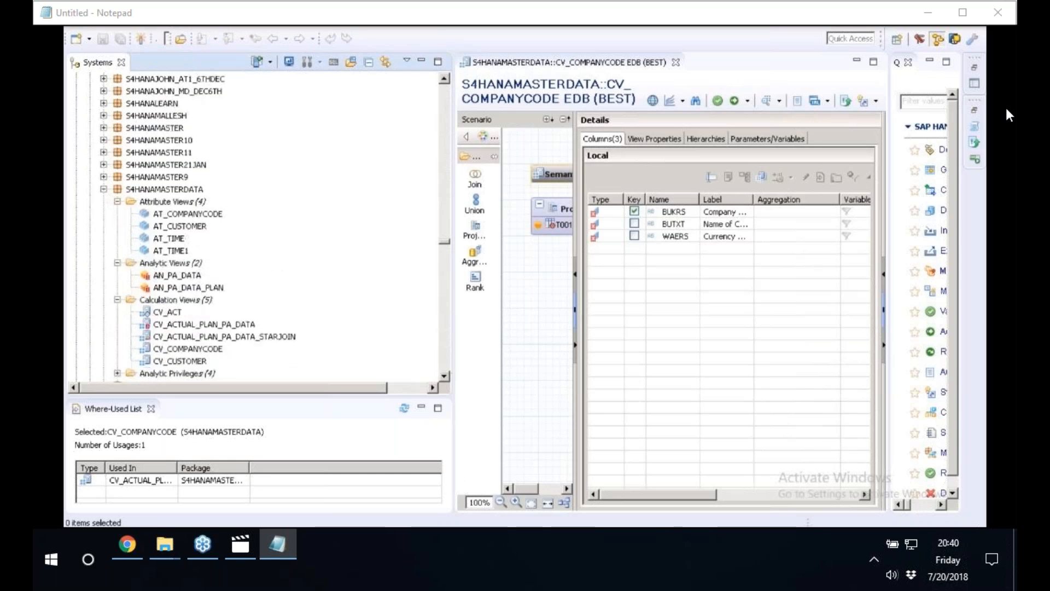
scroll(269, 313, down, 2)
click(269, 313)
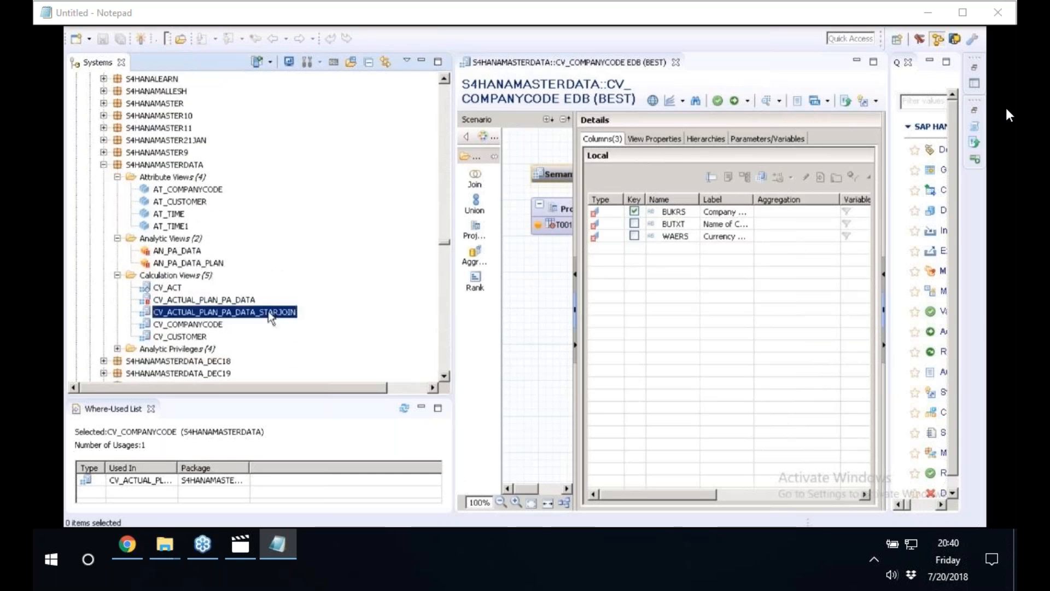
right_click(183, 311)
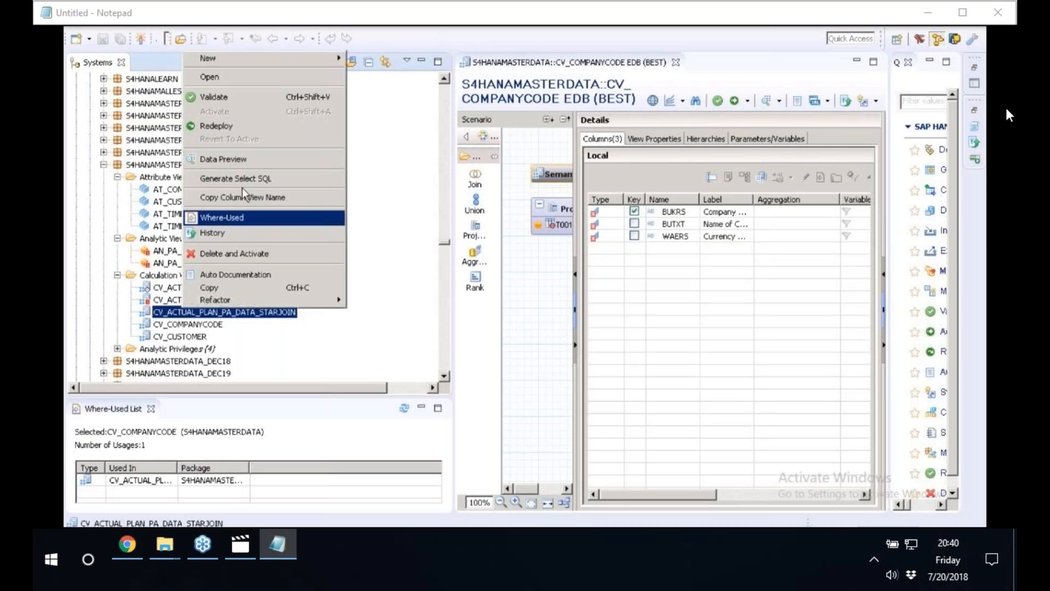
click(500, 195)
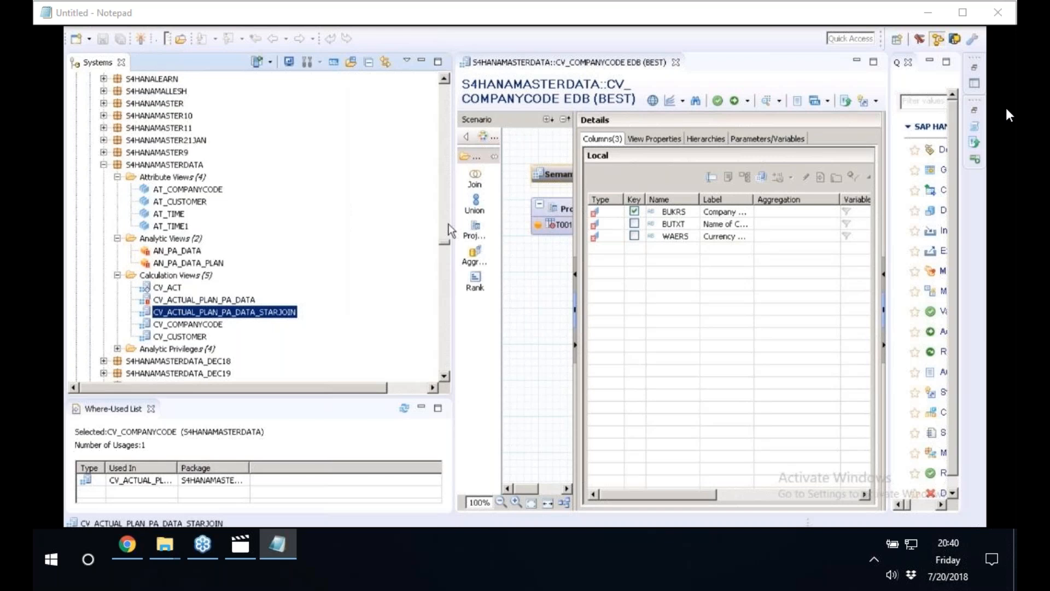
Expand the S4HANAMASTERDATANOV28 package and the calculation views of its SD subpackage to inspect them.
click(444, 353)
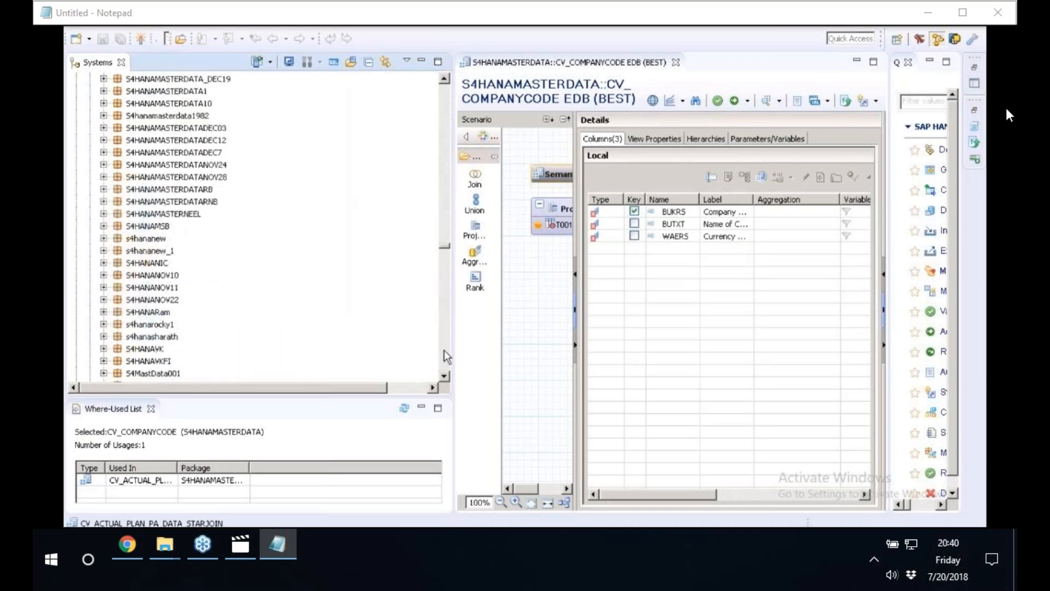
click(104, 178)
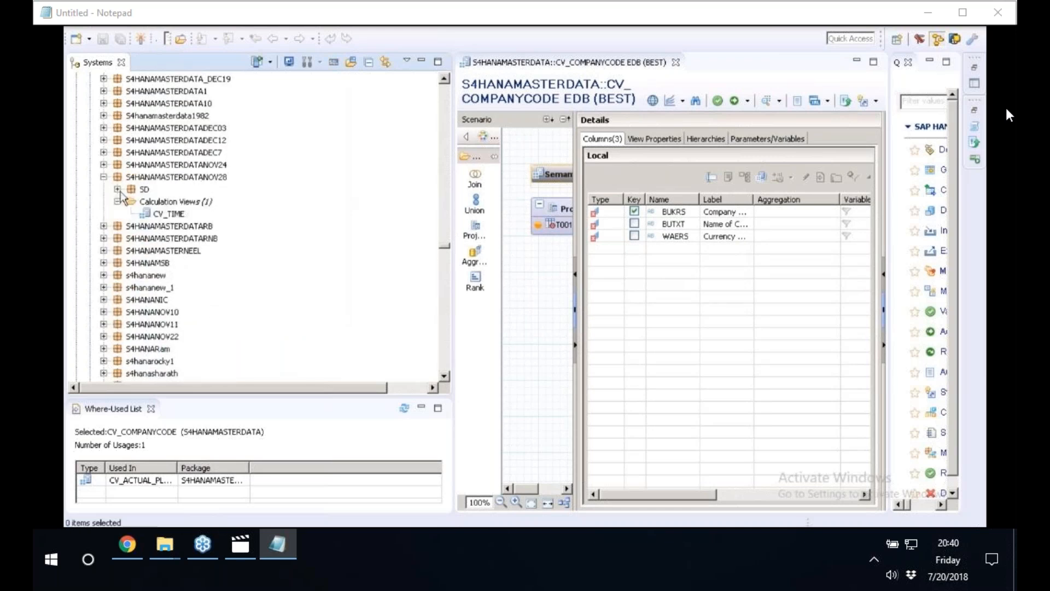
click(131, 202)
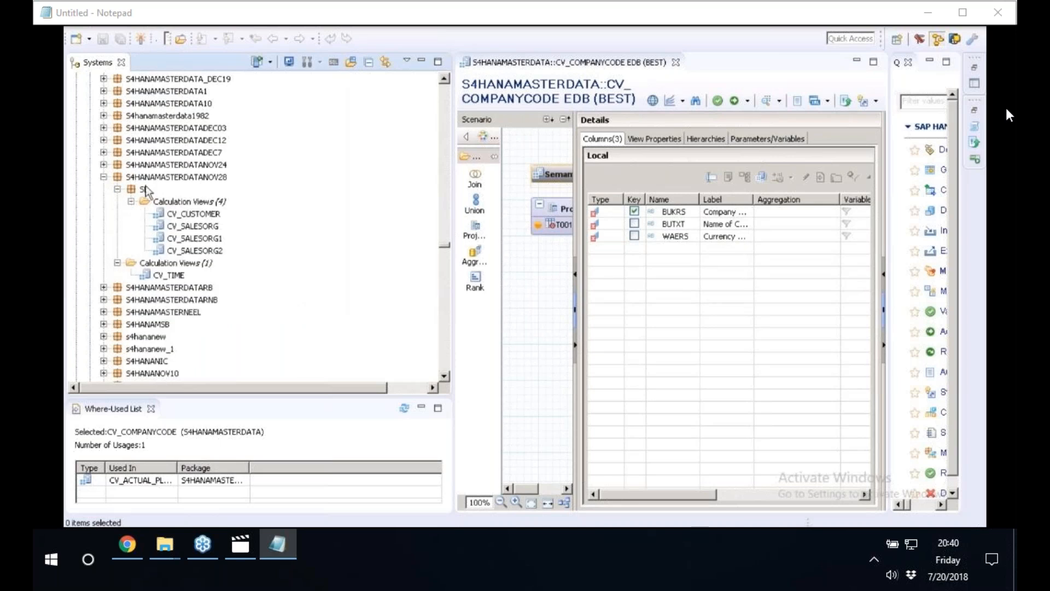
Expand the S4HANAMASTERDATANOV24, DEC7, DEC12 and DEC03 packages and inspect the analytic and calculation views of S4HANAMASTERDATADEC03.
click(104, 165)
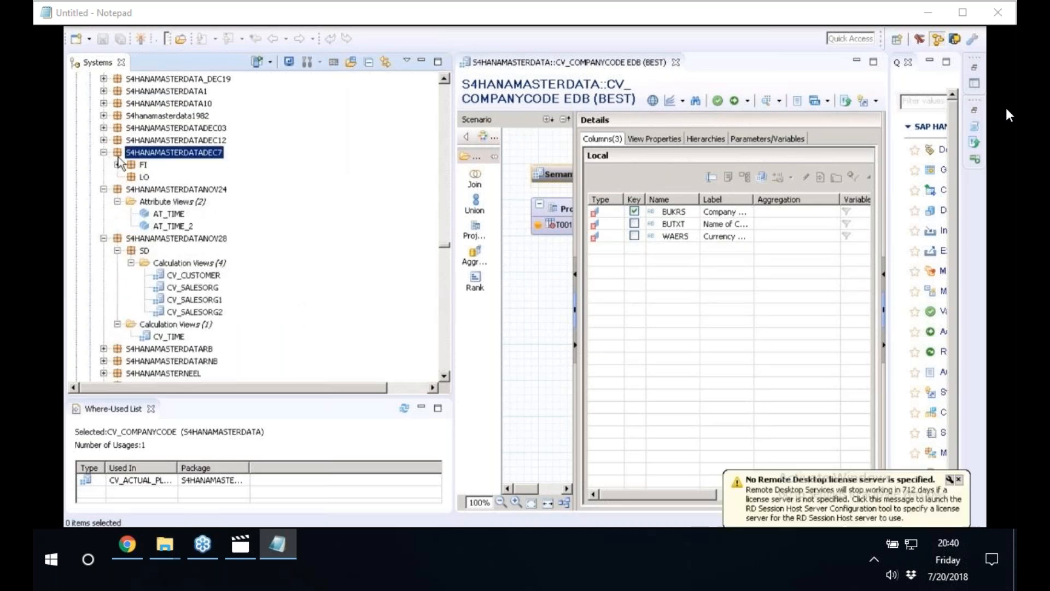
click(104, 153)
click(104, 140)
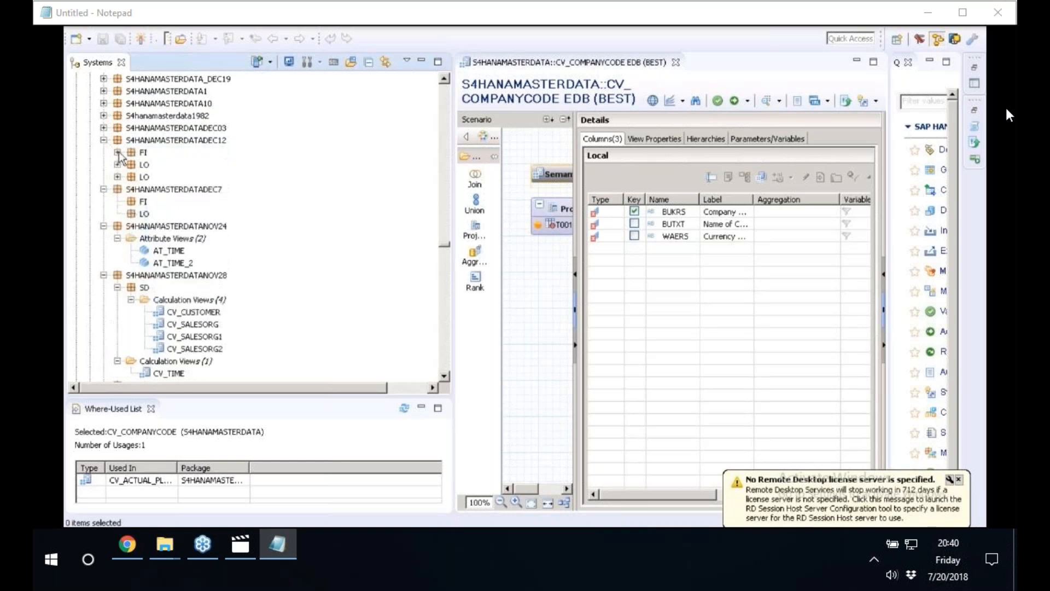
click(118, 164)
click(104, 127)
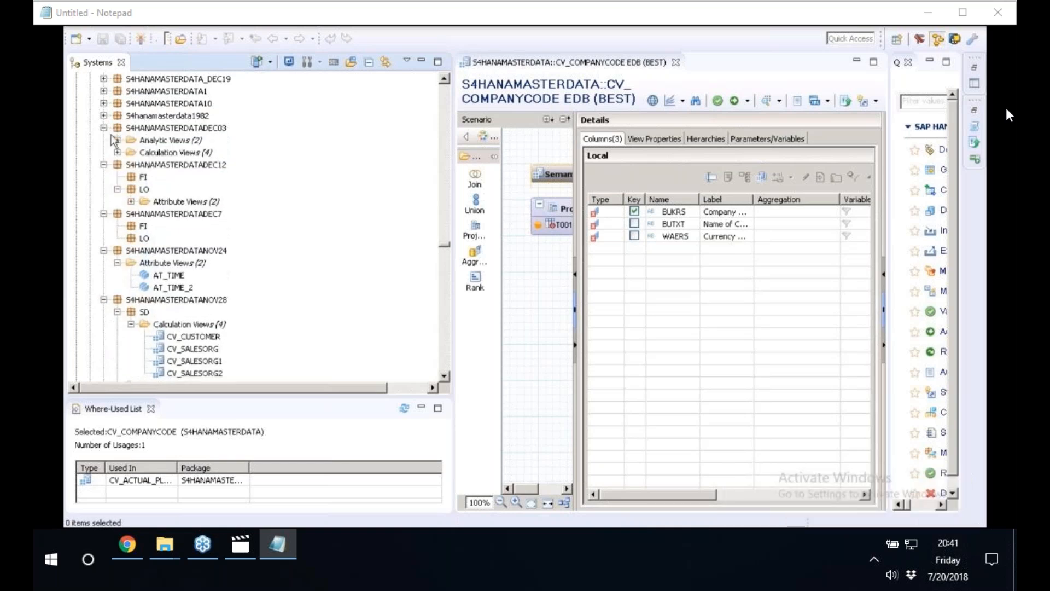
click(117, 152)
click(118, 140)
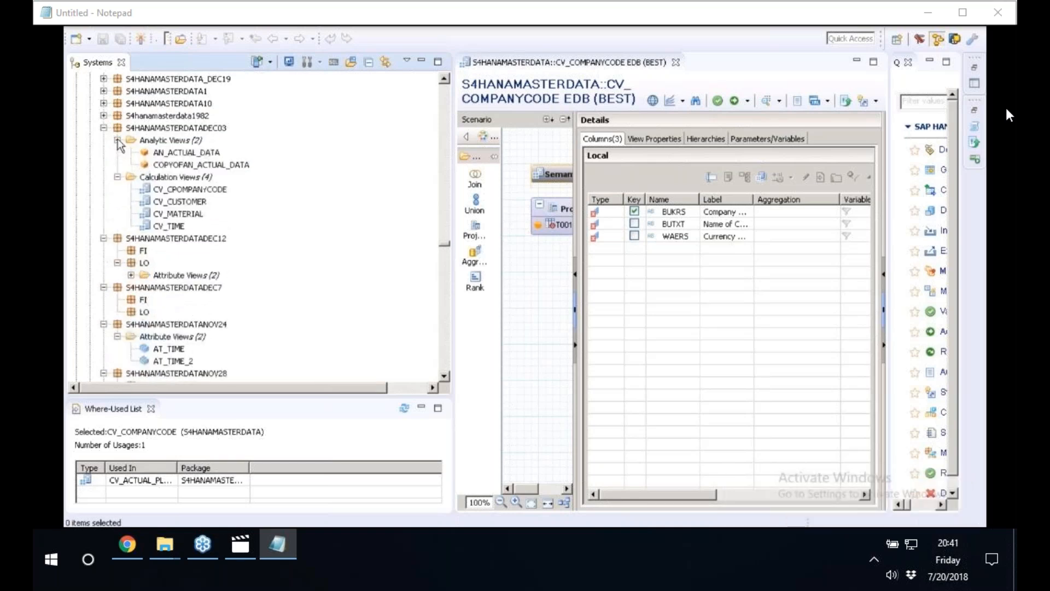
Preview the raw data of the AN_ACTUAL_DATA analytic view in S4HANAMASTERDATADEC03.
right_click(189, 154)
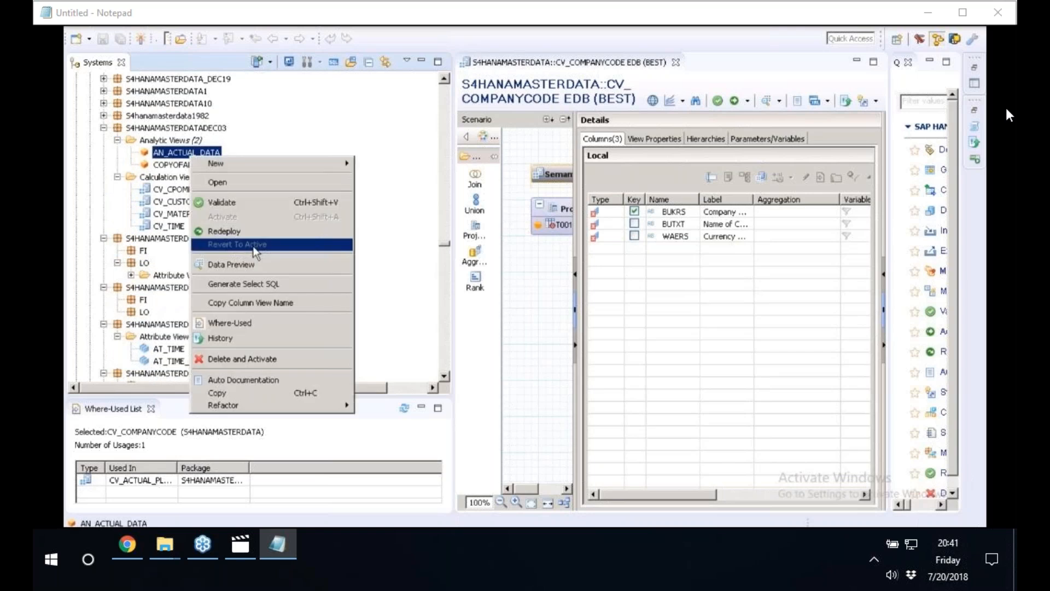
click(534, 267)
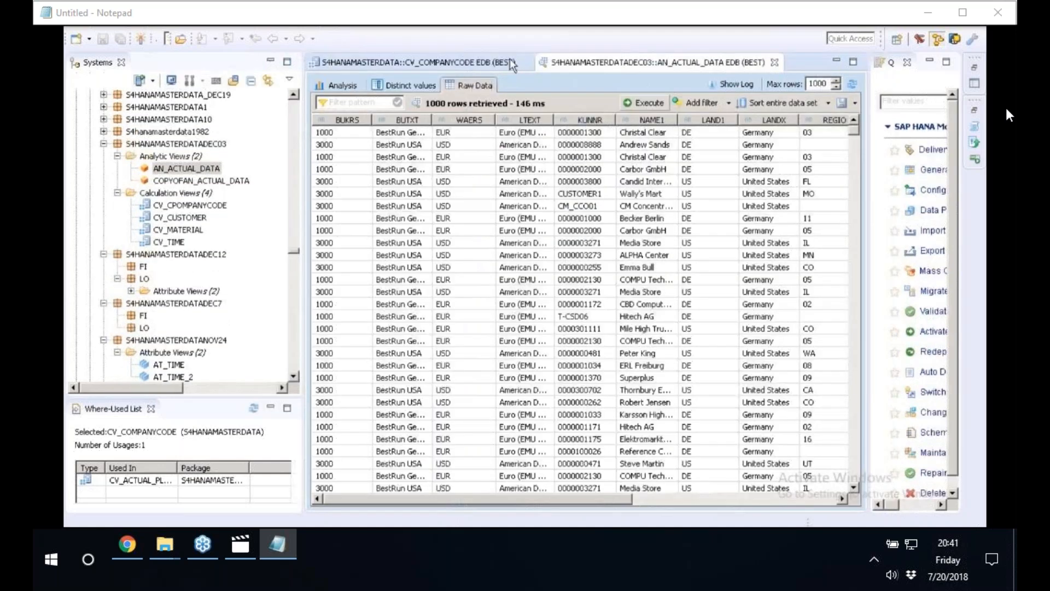
click(192, 170)
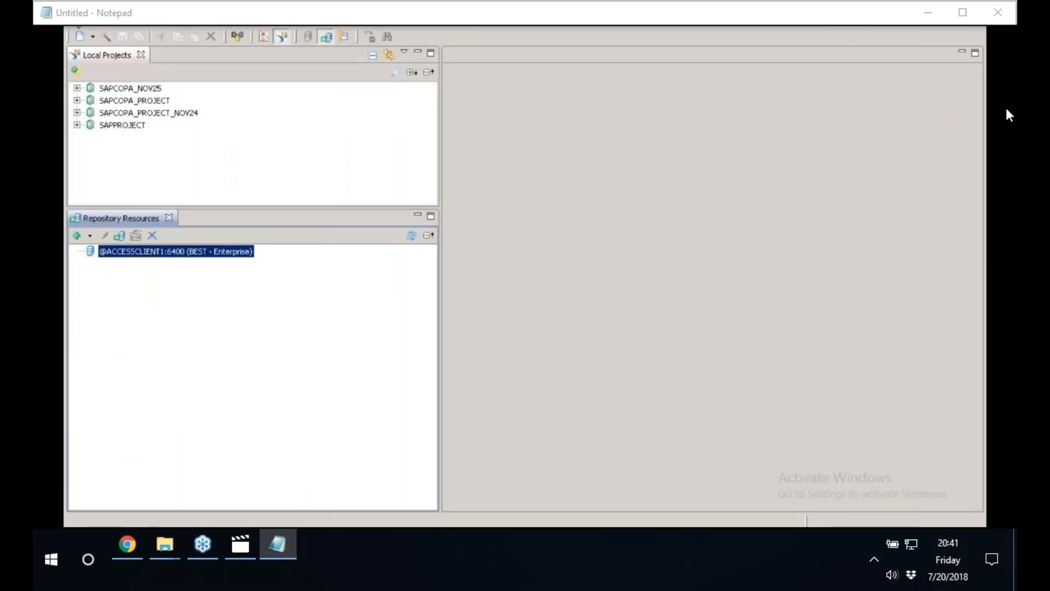
drag(86, 26, 96, 67)
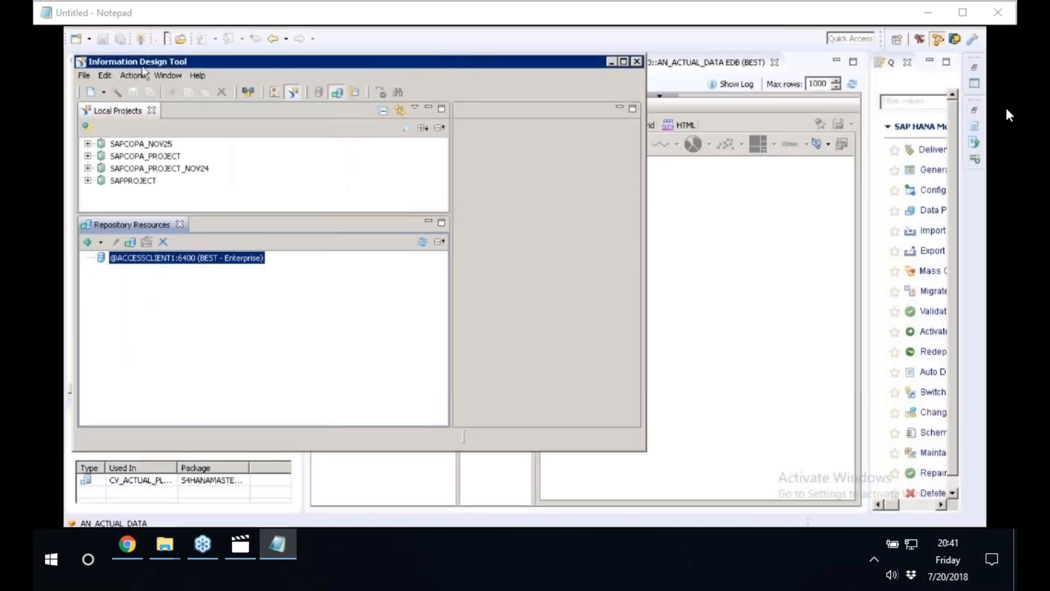
double_click(142, 64)
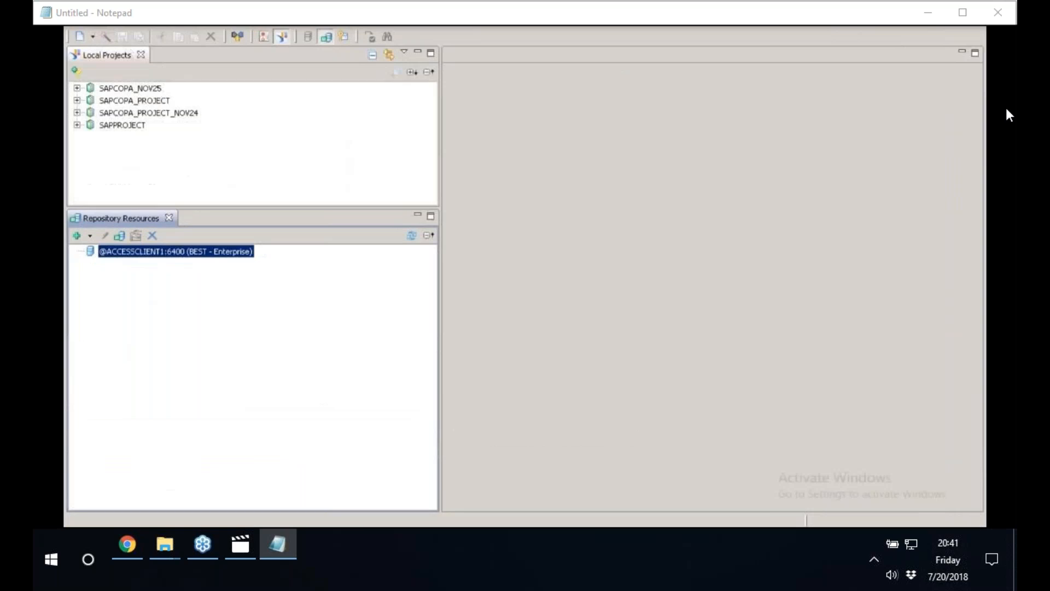
right_click(141, 252)
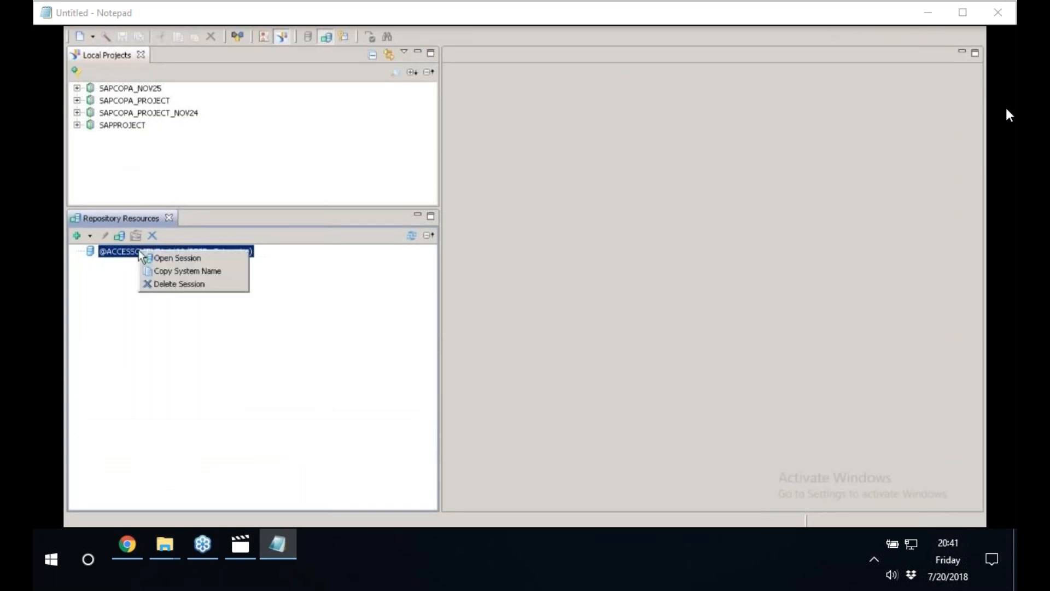
click(175, 262)
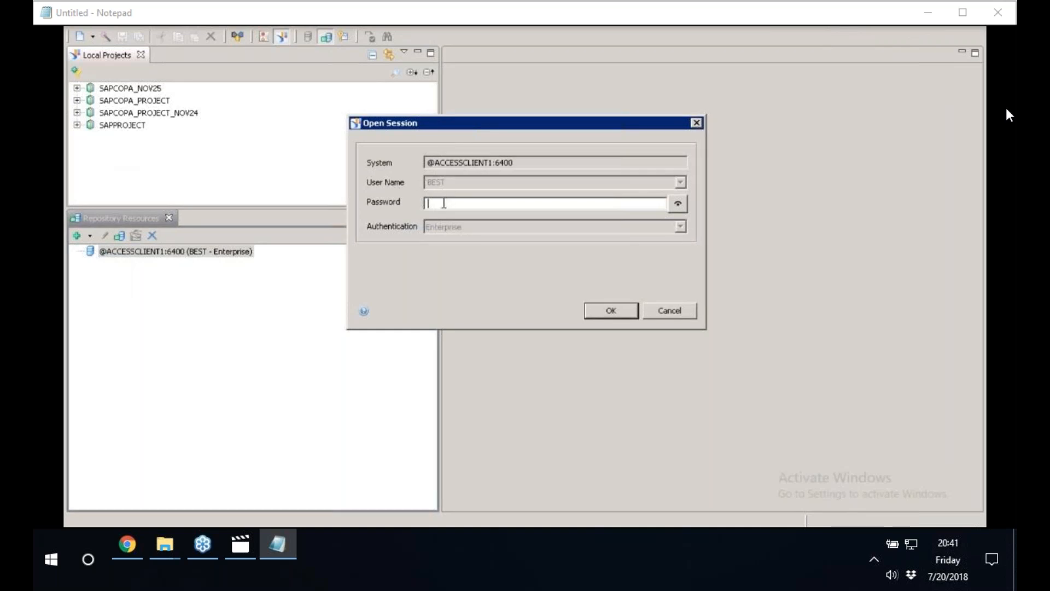
text(••••••••••)
click(600, 310)
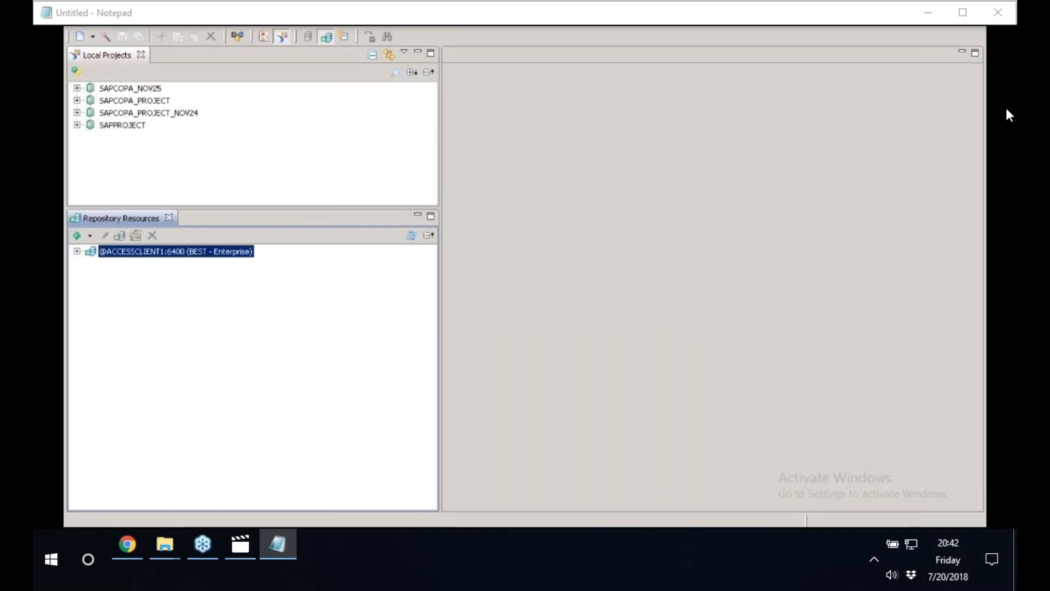
click(78, 252)
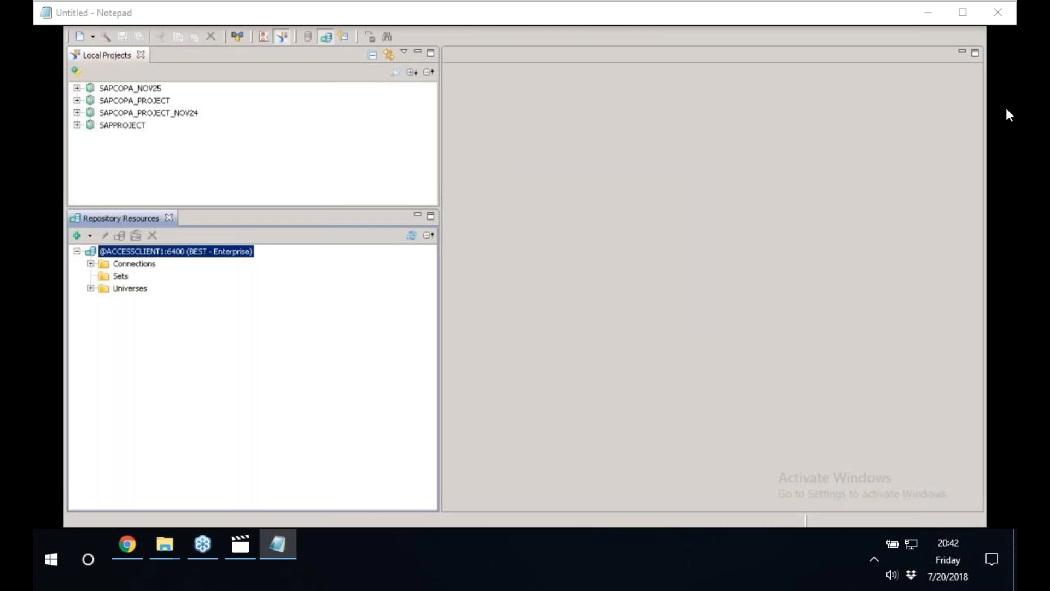
click(141, 266)
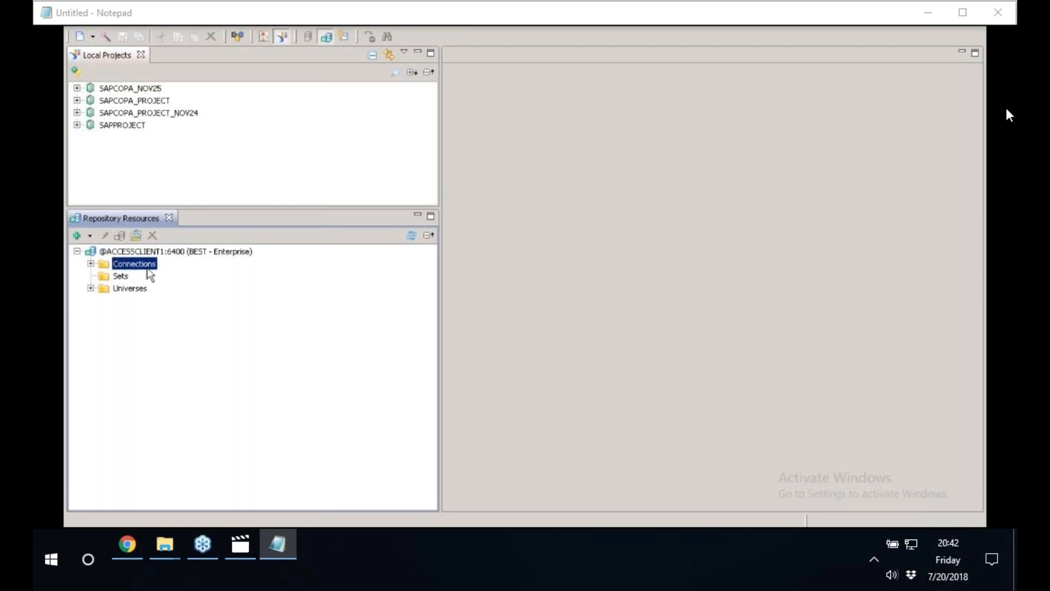
click(131, 290)
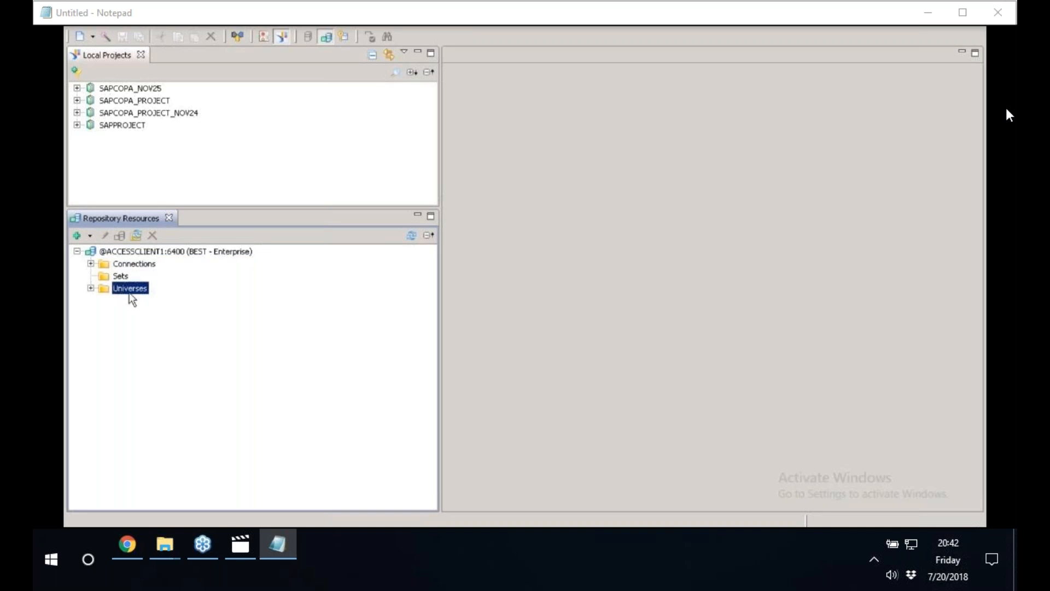
click(131, 264)
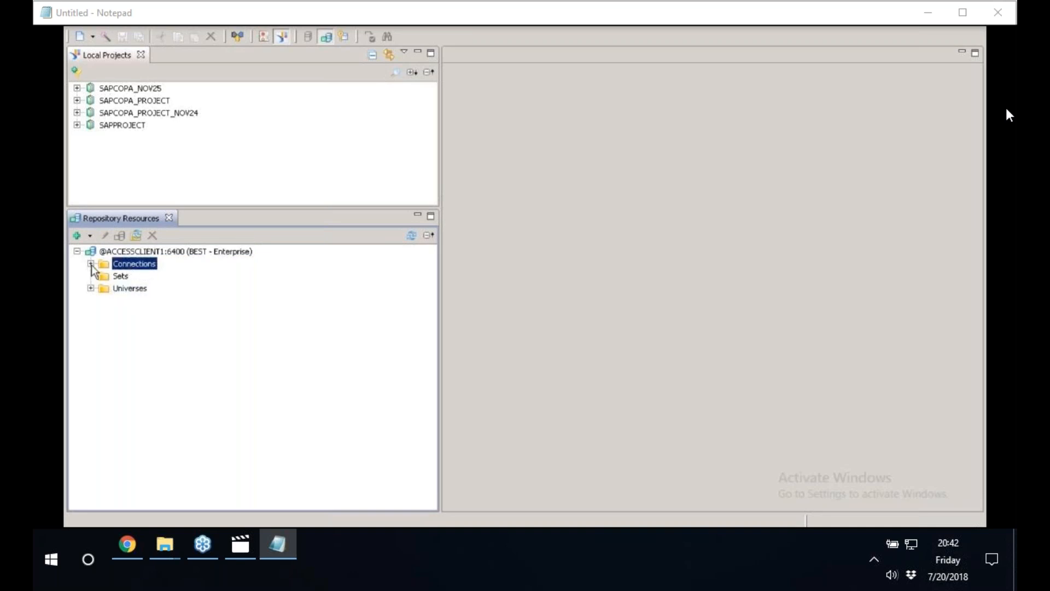
click(91, 265)
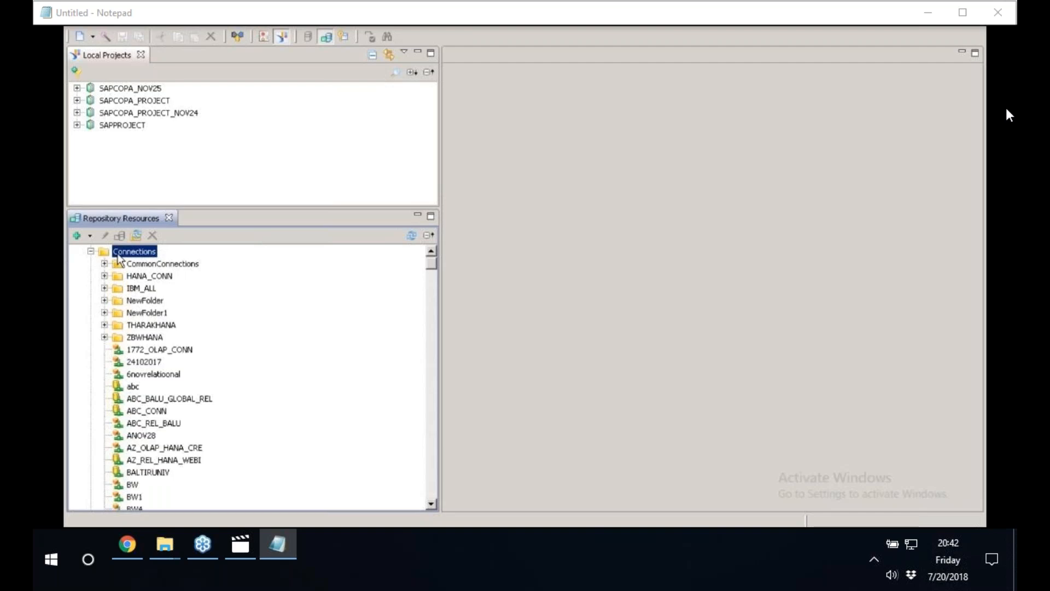
right_click(119, 257)
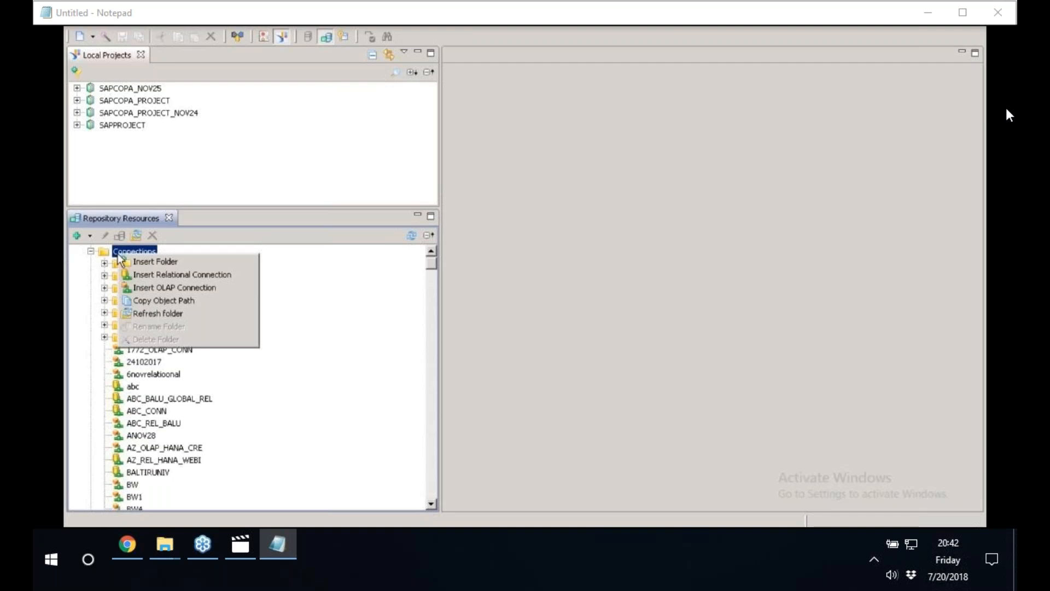
click(167, 311)
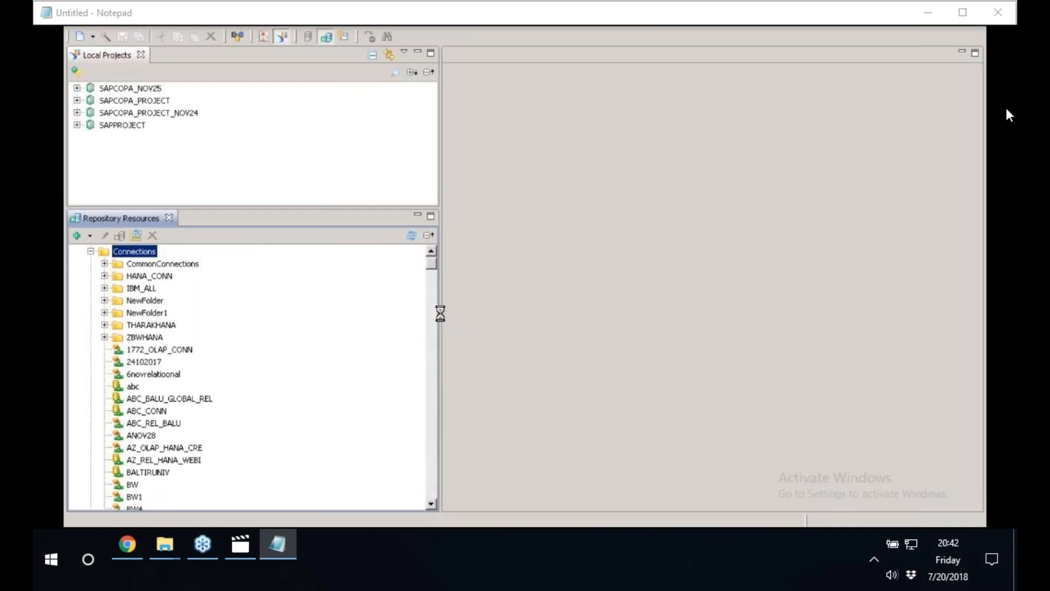
Widen the Local Projects and Repository Resources panes and give Repository Resources more height.
drag(440, 314, 459, 313)
click(365, 140)
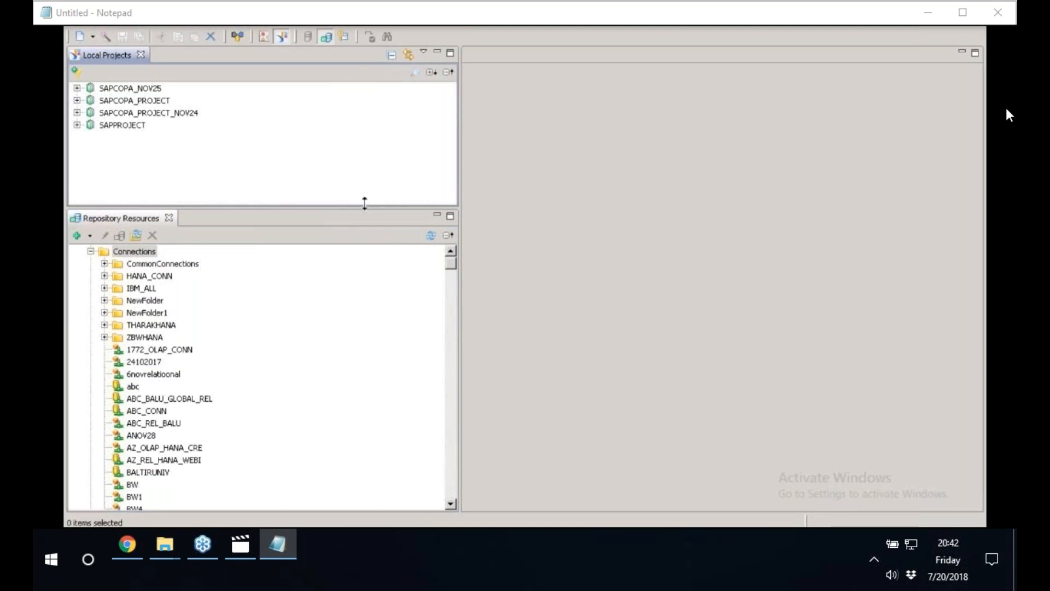
drag(363, 207, 364, 145)
click(450, 191)
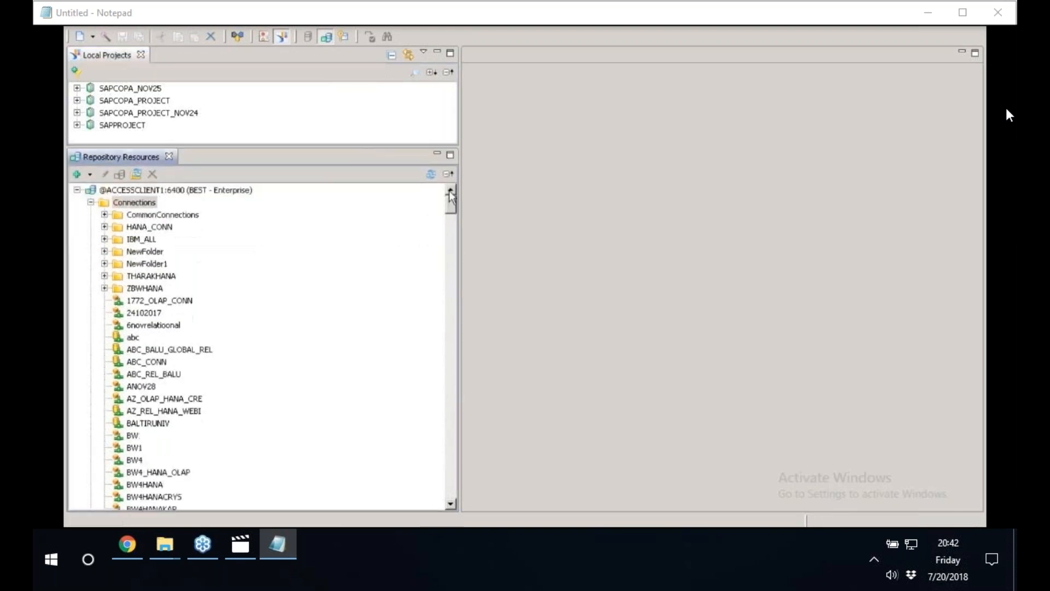
Review the options for inserting a relational or OLAP connection into the repository's Connections folder.
click(134, 203)
right_click(126, 206)
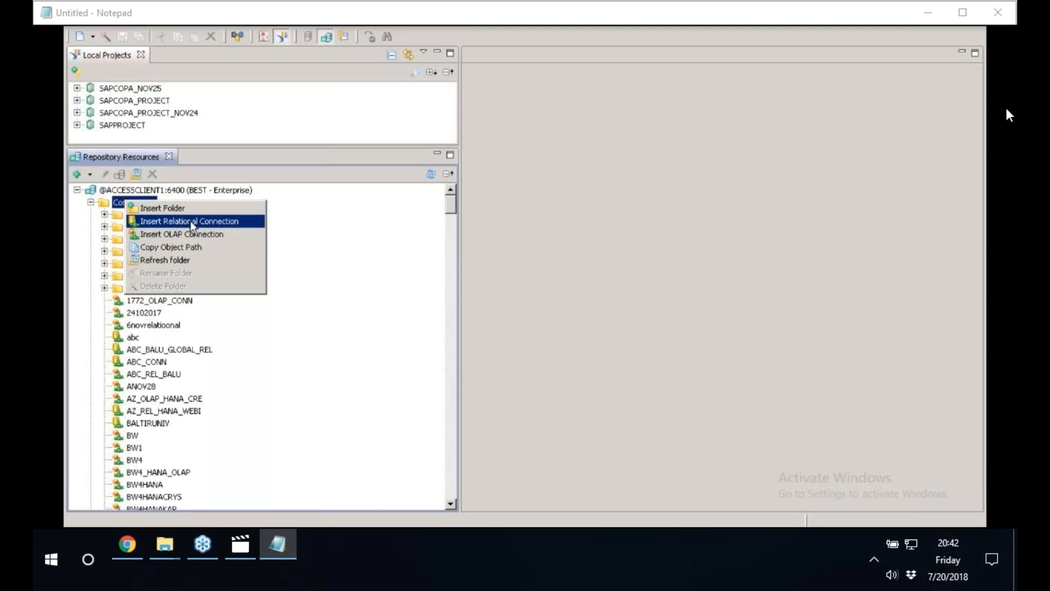
click(256, 153)
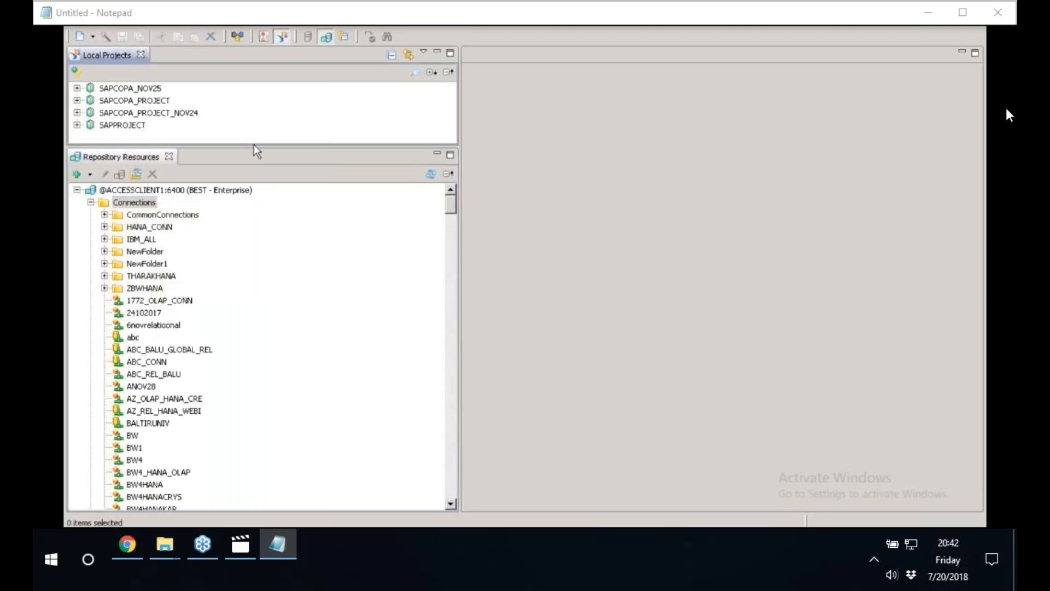
Enlarge the Local Projects pane and create a new project named SAPS4HANAPROJECT in the default location.
drag(253, 152, 253, 281)
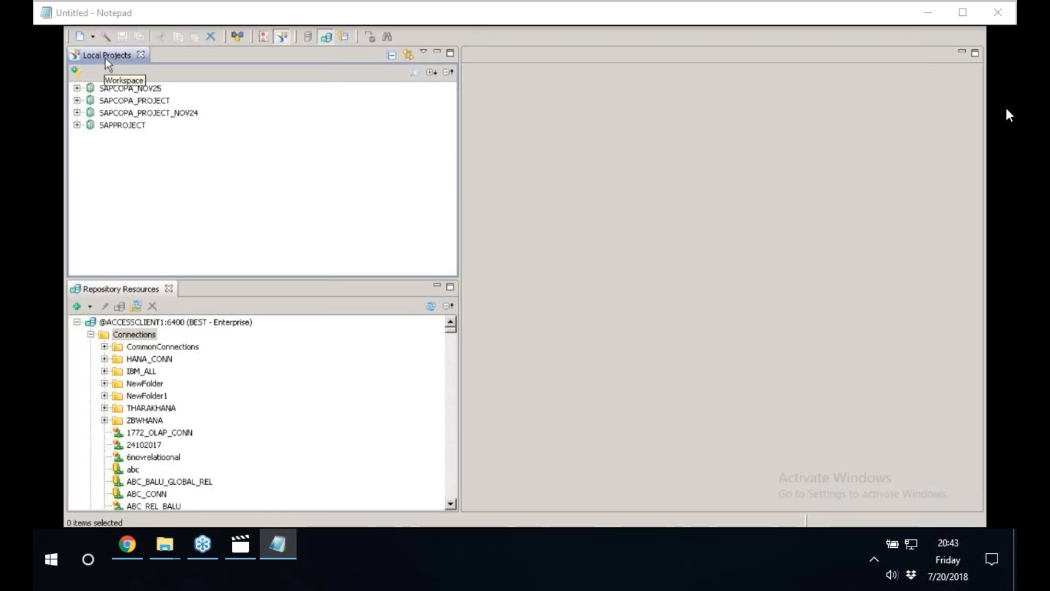
click(80, 29)
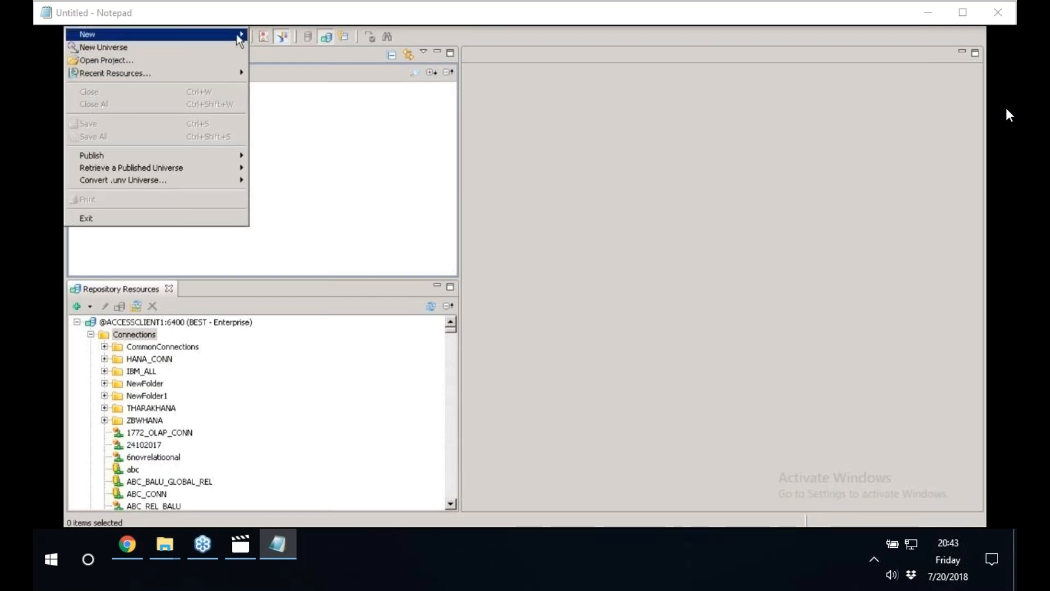
mouse_move(239, 43)
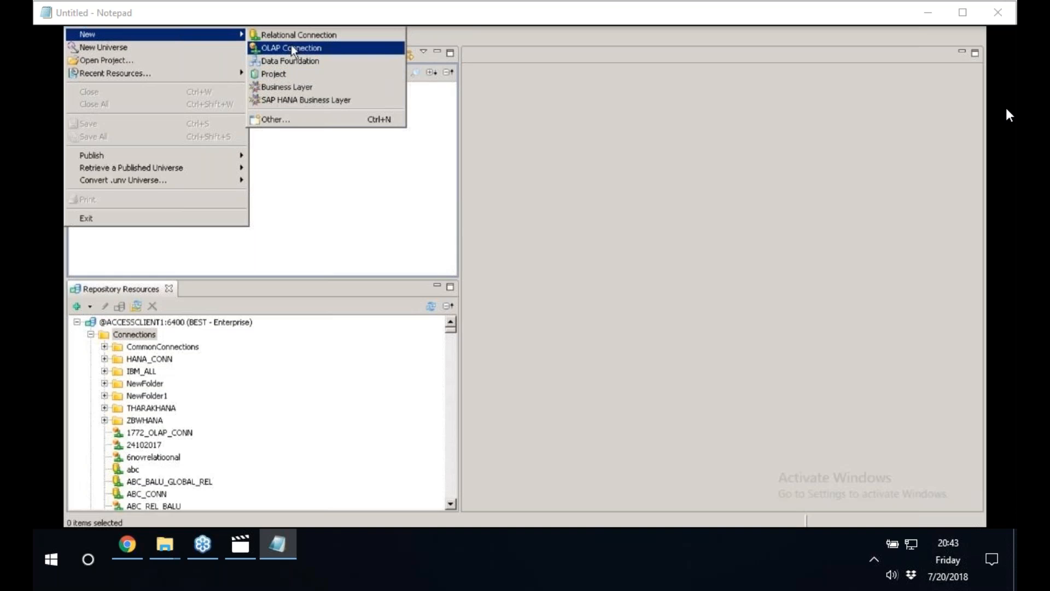
click(282, 79)
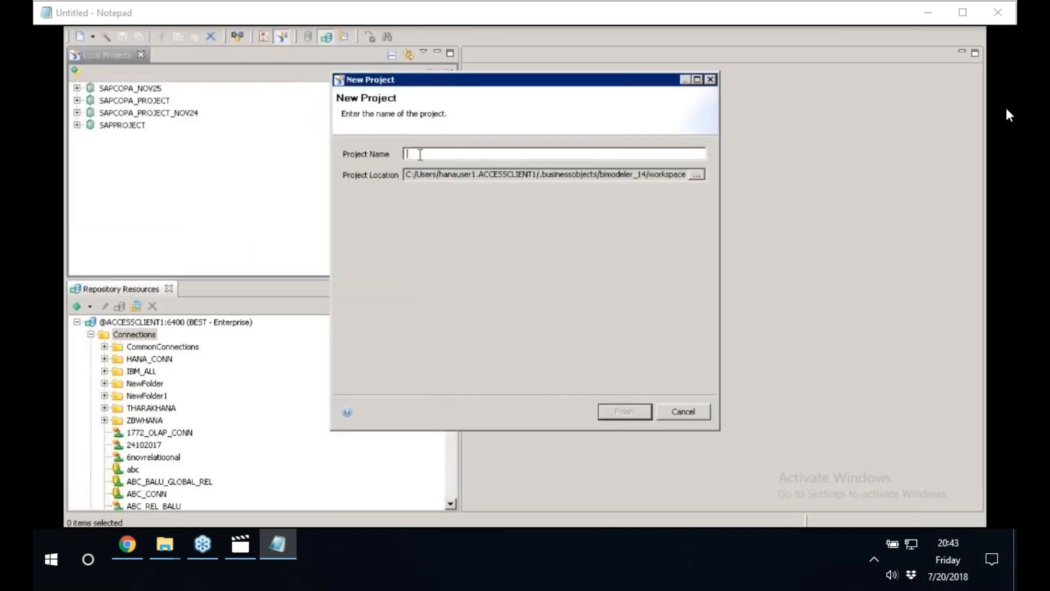
text(SAPS4HANAPROJECT)
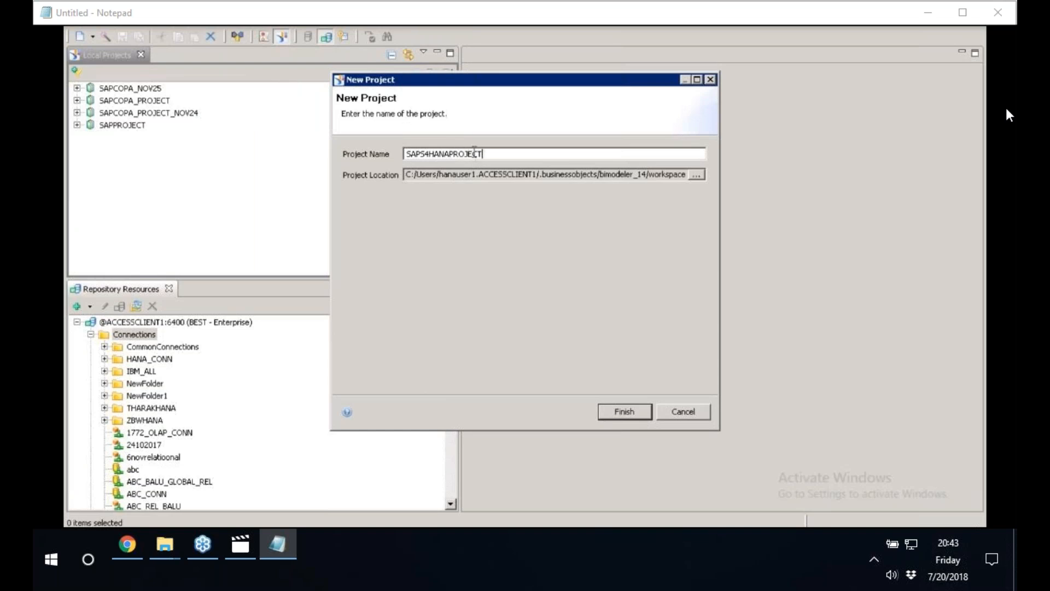
drag(483, 154, 350, 153)
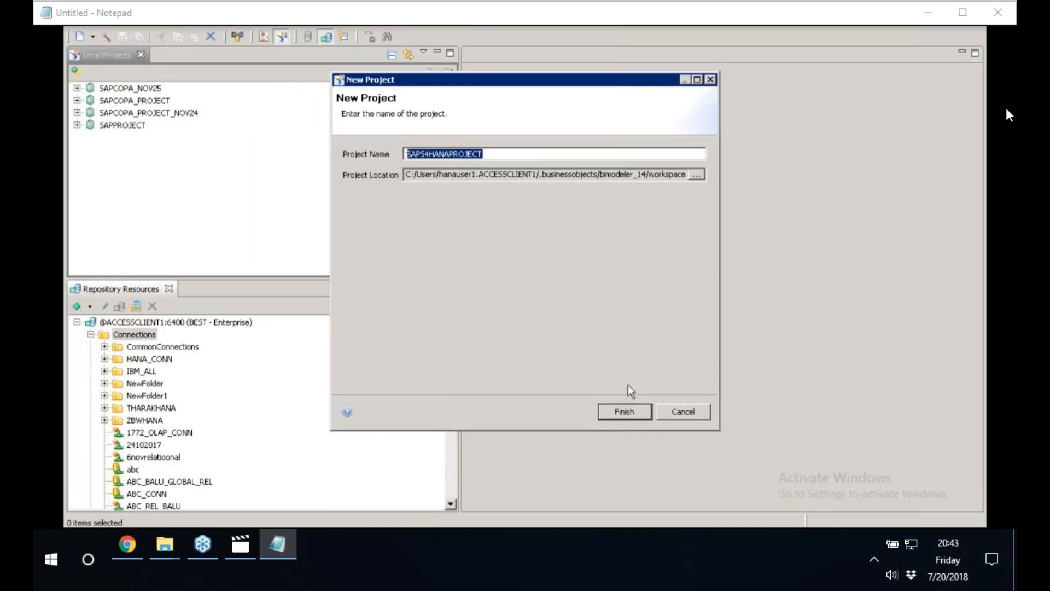
click(628, 415)
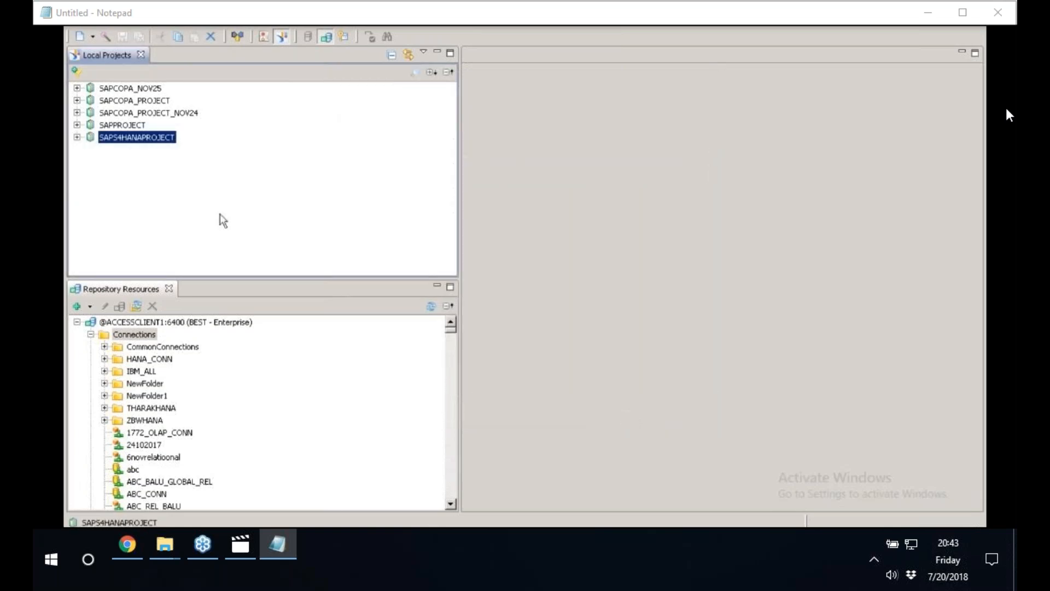
Start a new relational connection in the SAPS4HANAPROJECT project and shrink its wizard window to a compact size.
right_click(122, 139)
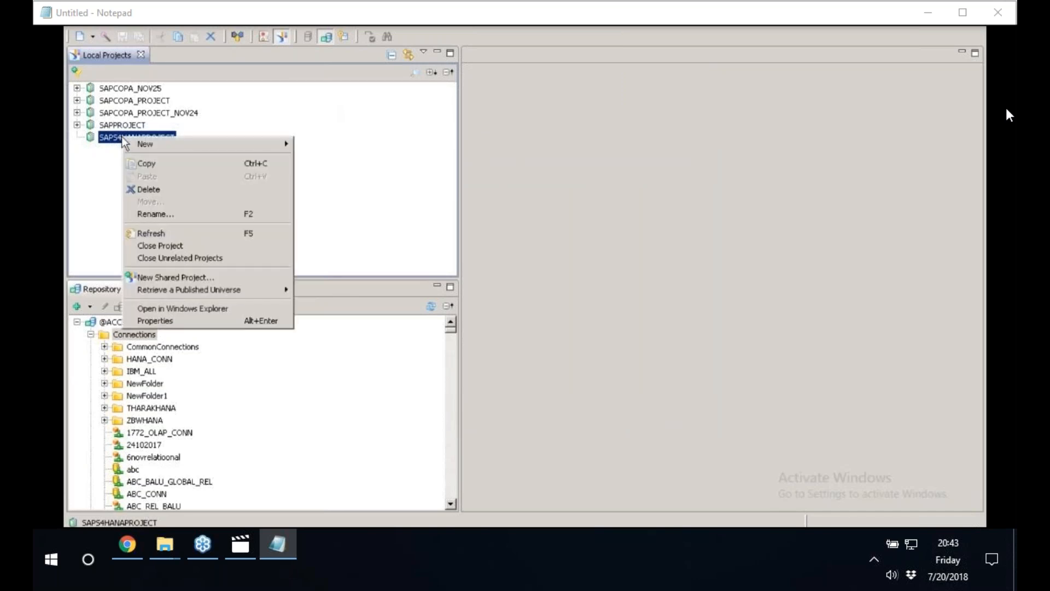
mouse_move(256, 149)
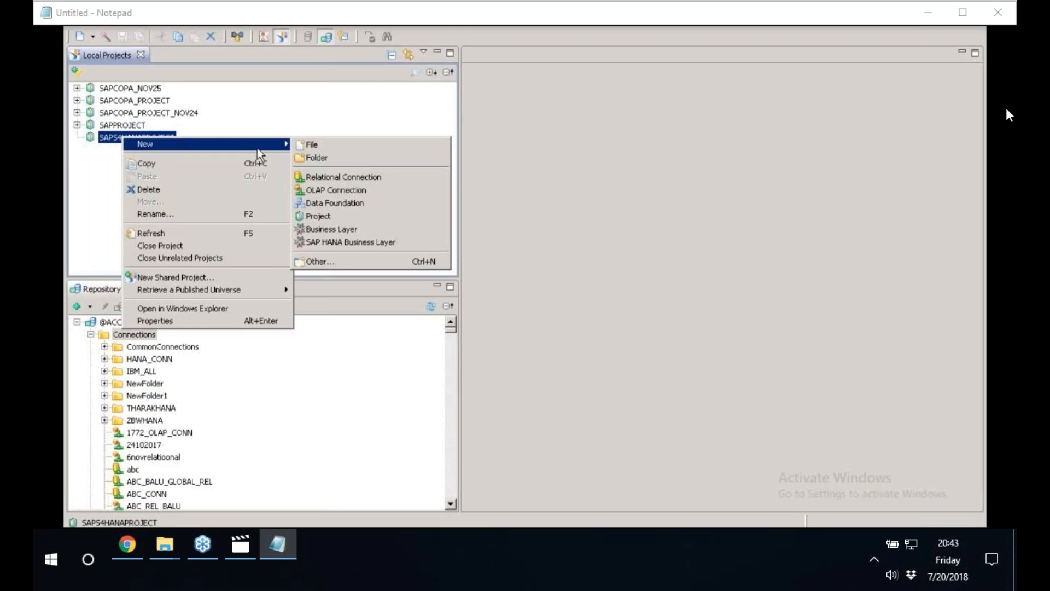
click(313, 179)
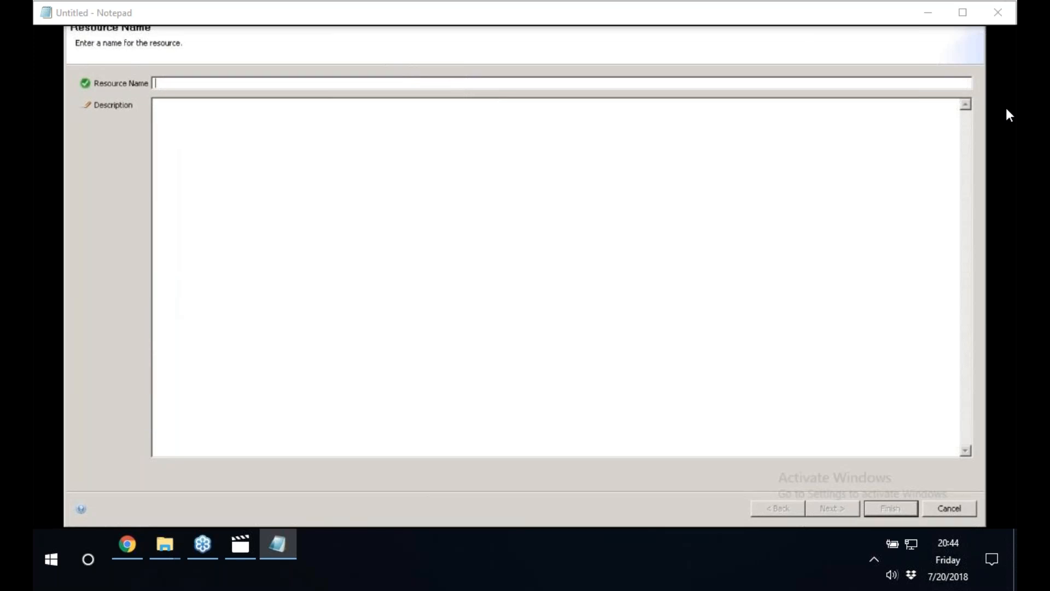
drag(65, 2, 438, 298)
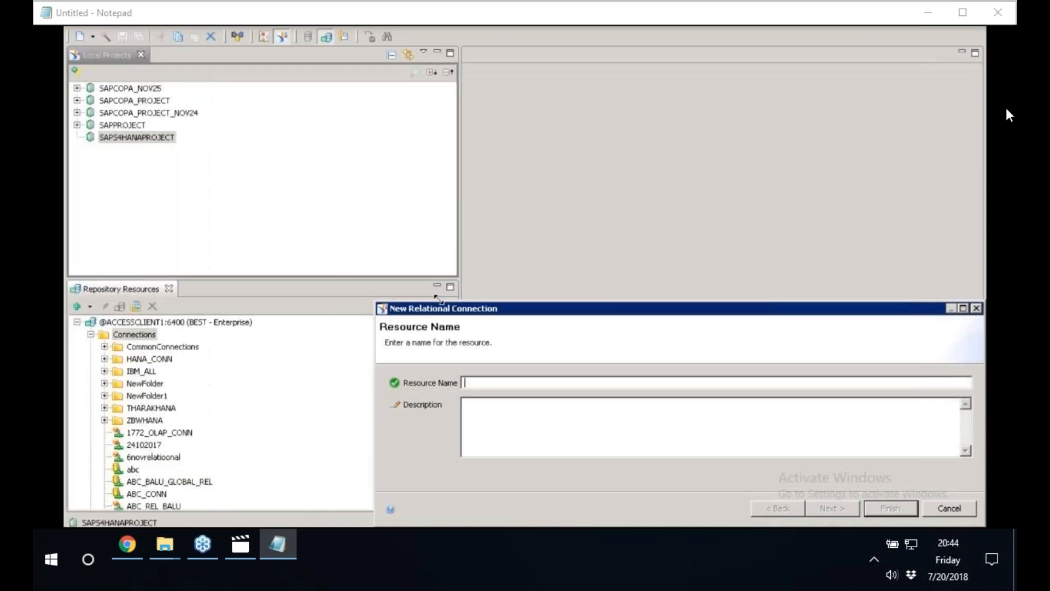
drag(525, 309, 374, 211)
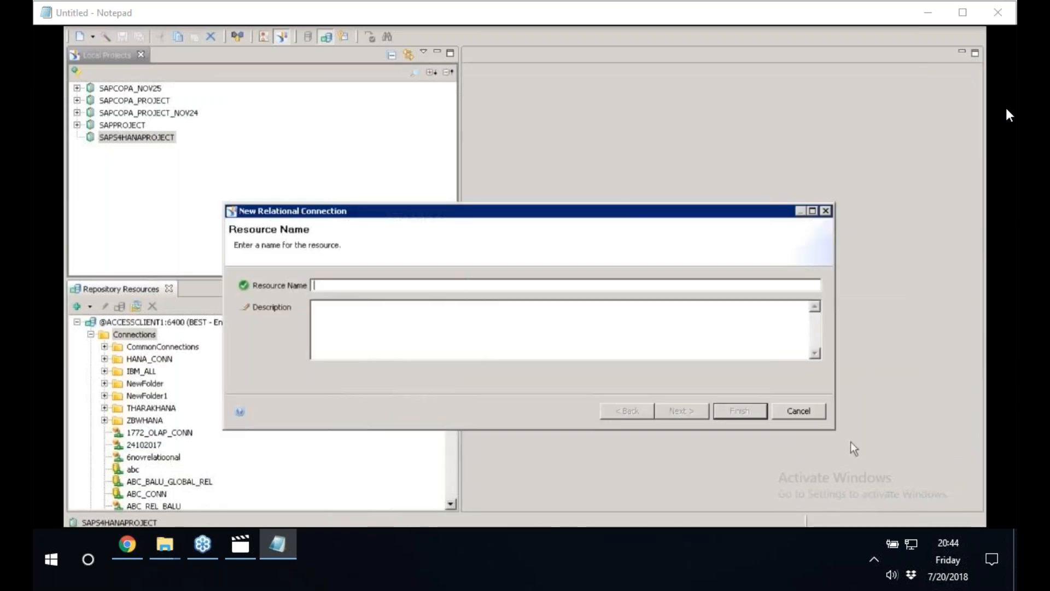
drag(817, 429, 509, 465)
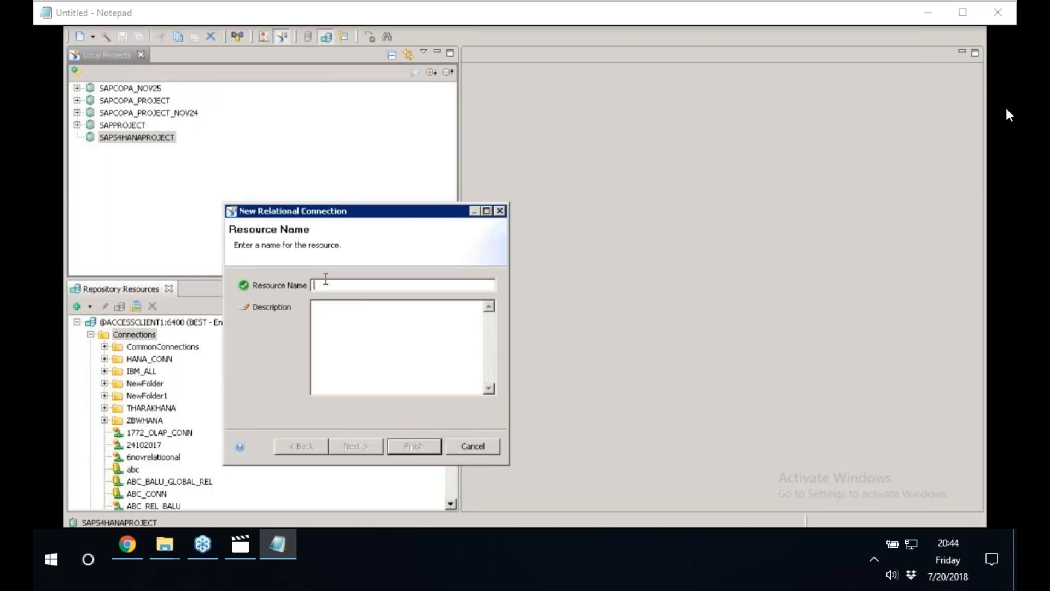
Name the relational connection ZS4HANA_CONN, copy that name into the description, and proceed to the driver selection.
text(Z)
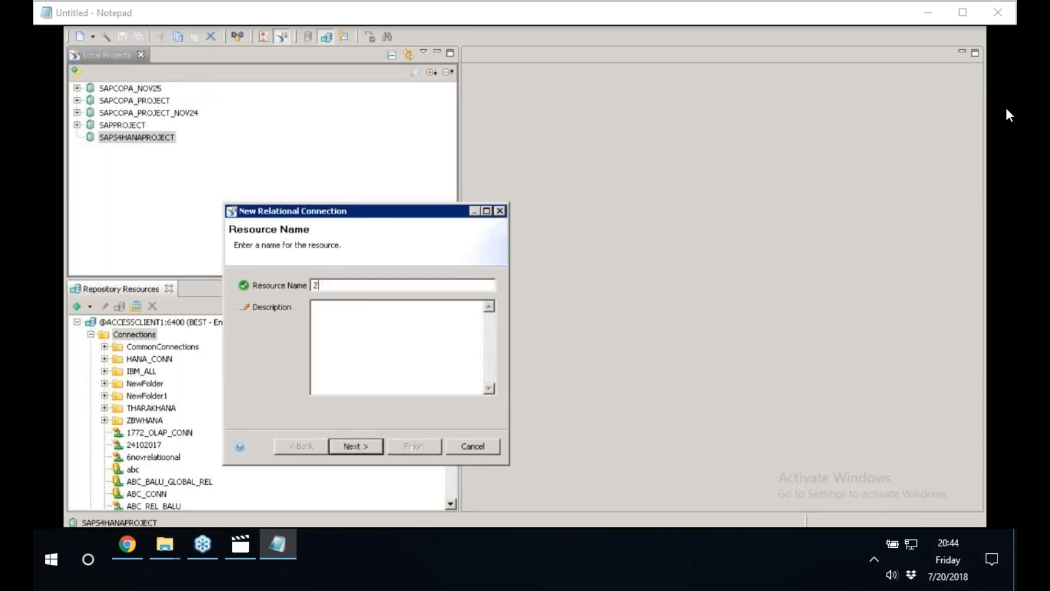
text(S4HANA_CONN)
drag(378, 285, 312, 285)
key(ctrl+c)
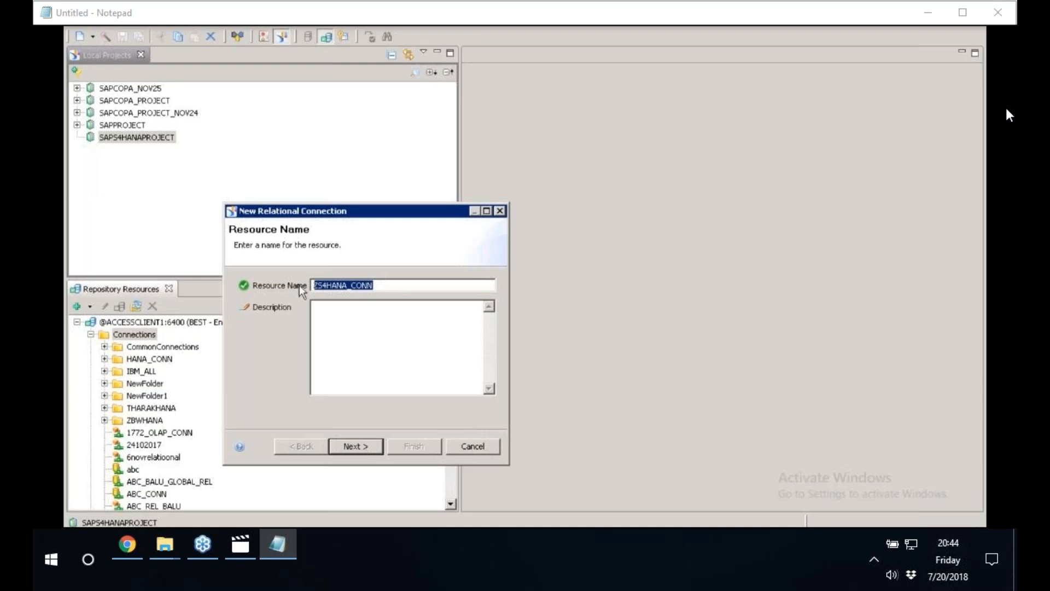
key(Tab)
key(ctrl+v)
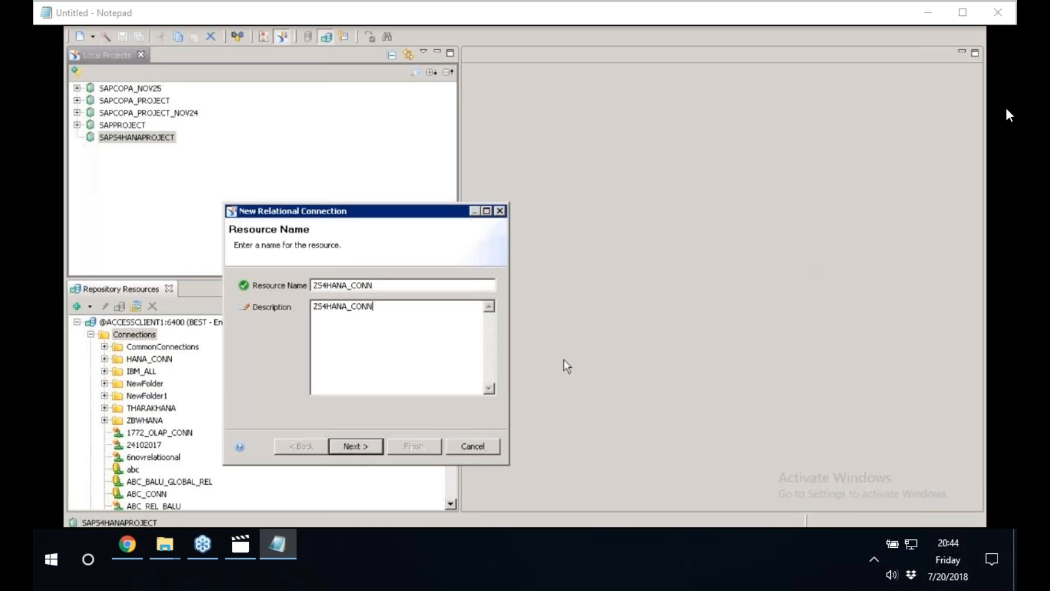
click(359, 449)
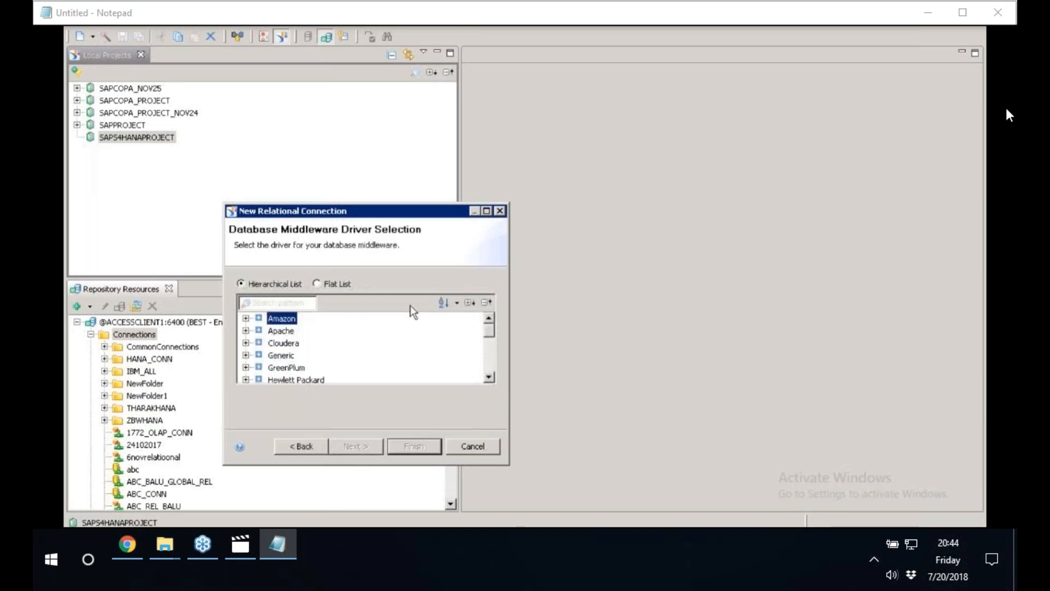
Move the connection wizard higher on the screen and make it taller so more of the driver list fits.
drag(445, 212, 492, 3)
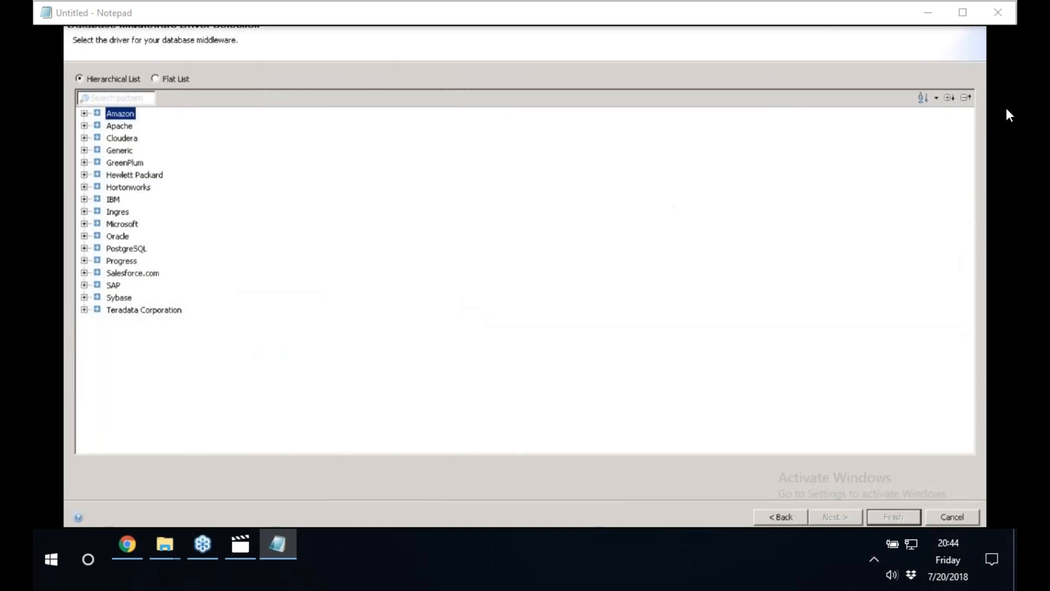
click(965, 7)
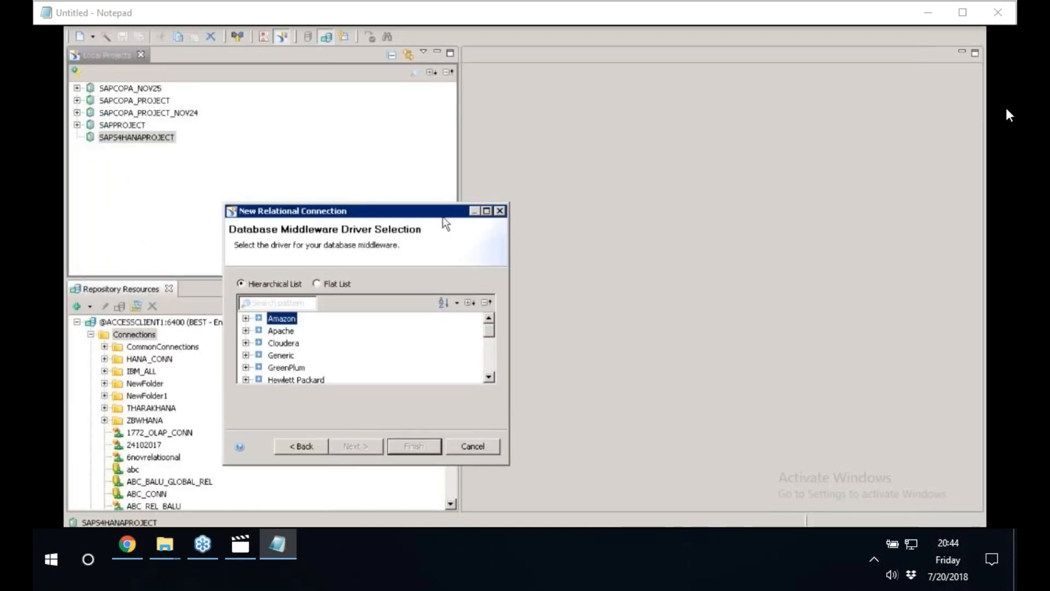
drag(444, 213, 464, 58)
drag(528, 310, 529, 417)
Choose JDBC Drivers for SAP HANA database 1.0 under SAP as the connection's middleware driver.
scroll(347, 304, down, 1)
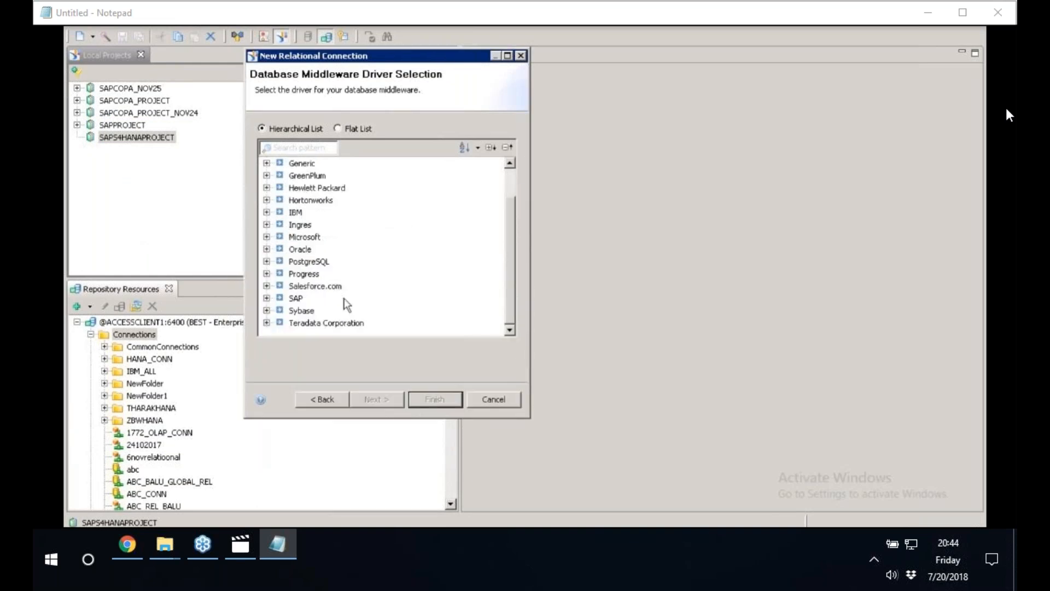
click(296, 298)
click(267, 298)
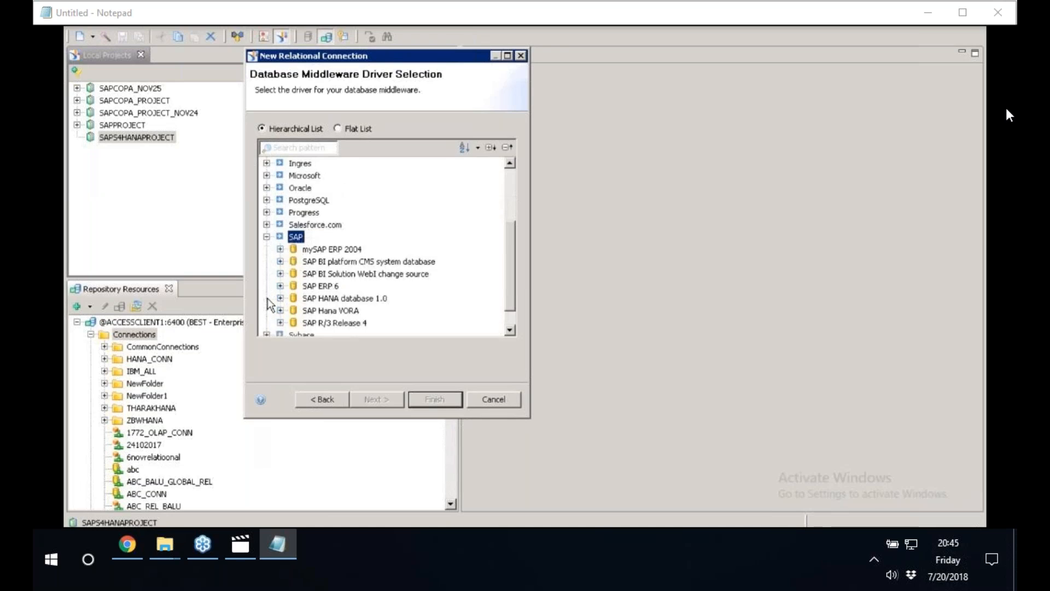
click(512, 328)
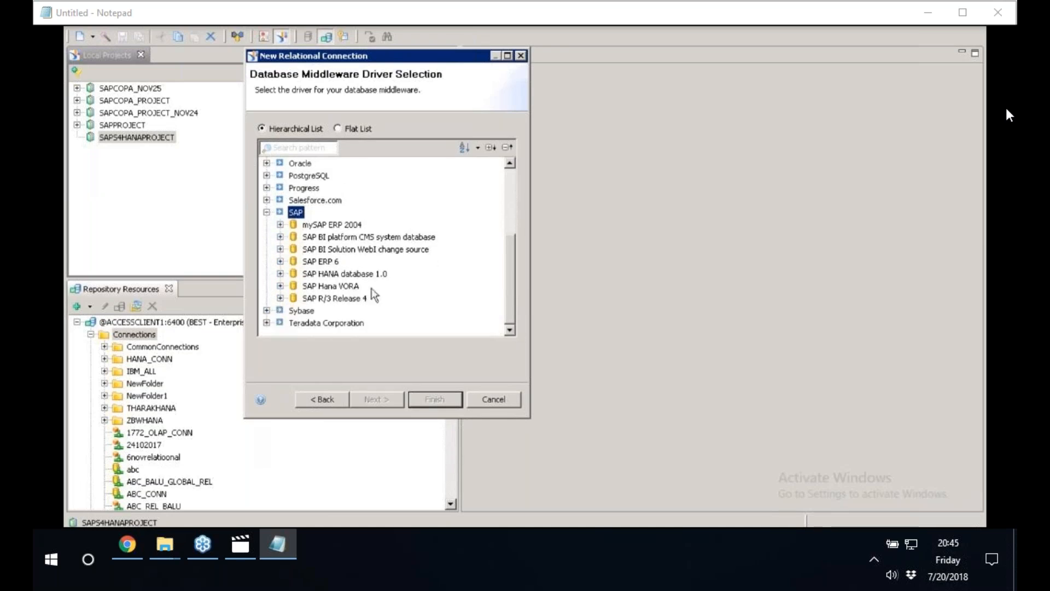
click(334, 288)
click(320, 274)
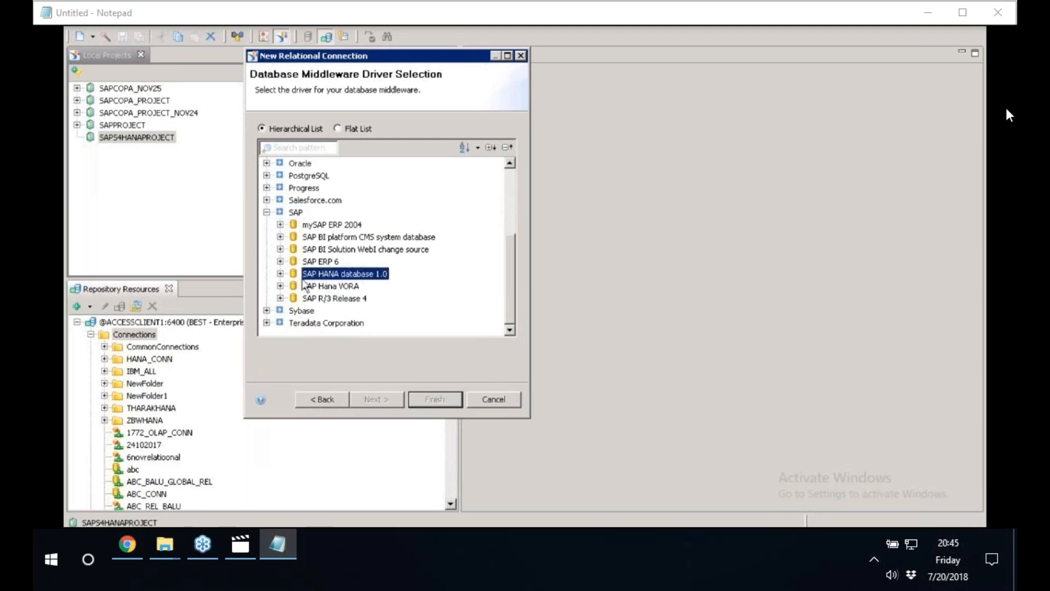
click(280, 274)
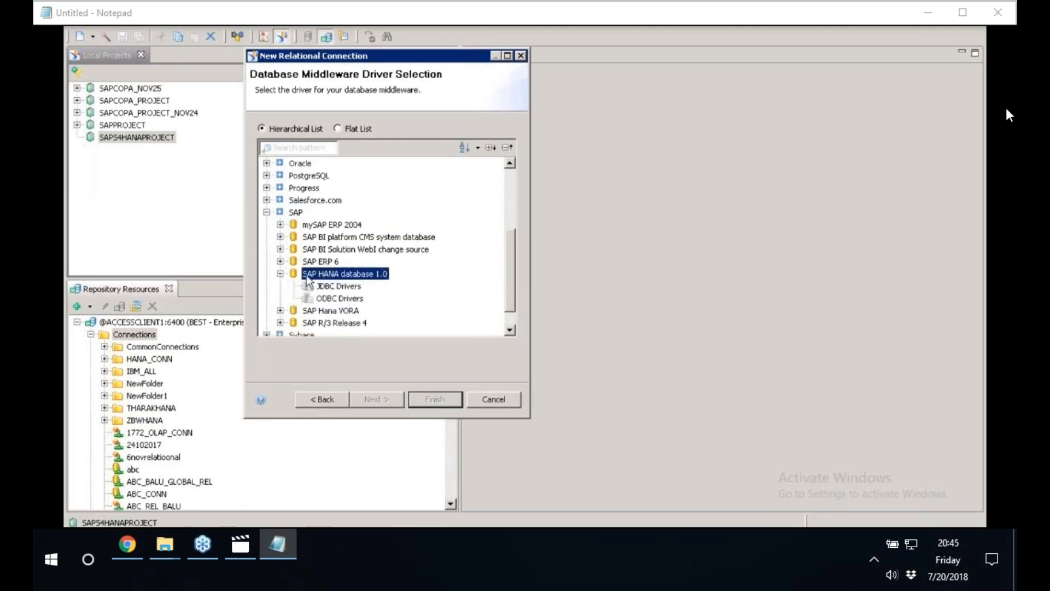
click(510, 331)
click(510, 330)
click(340, 262)
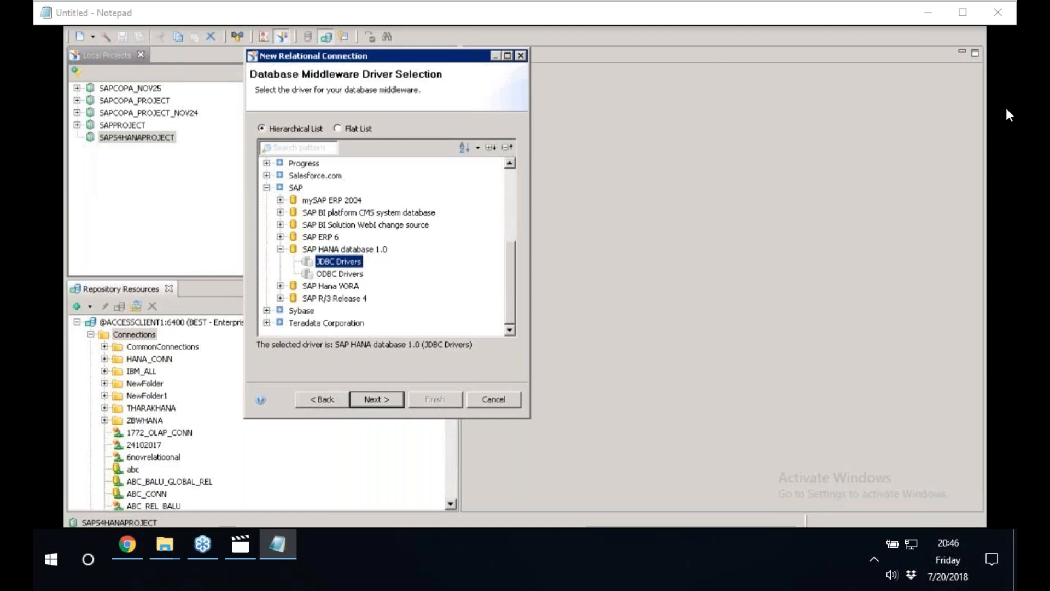
Open Paint and draw a wide rounded rectangle about 415 × 90 px in the lower part of the canvas.
key(super)
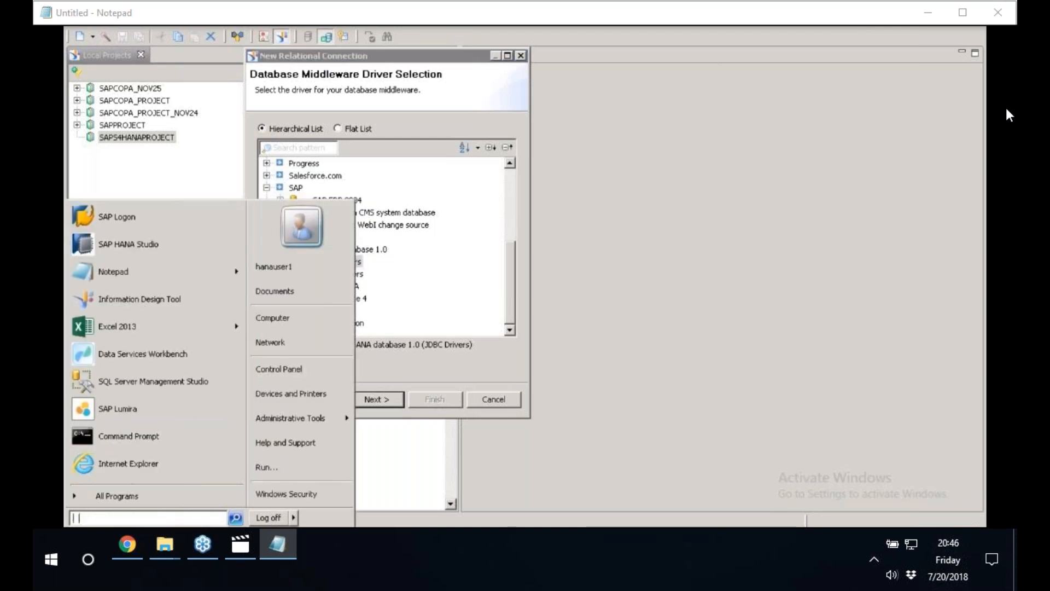
text(MSPAINT)
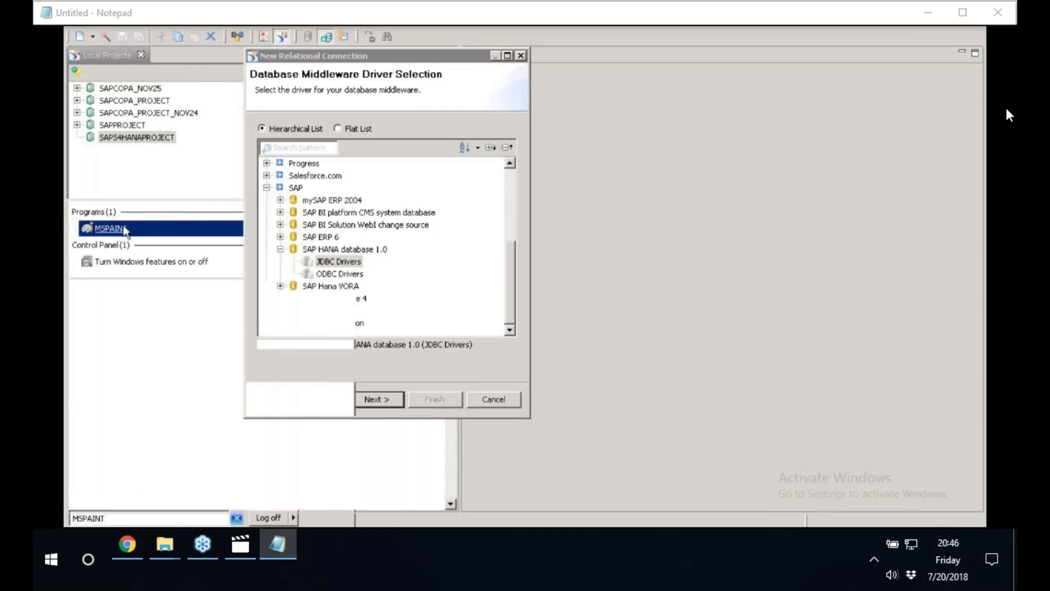
key(Return)
click(397, 42)
drag(306, 382, 604, 446)
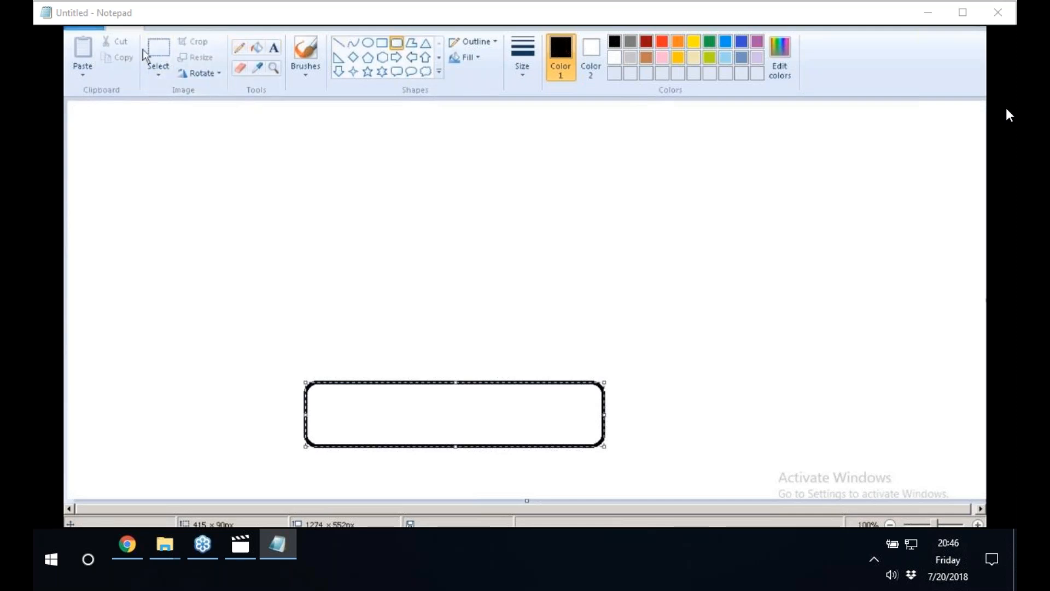
Draw a rounded rectangle about 131 × 53 px above the wide box and a larger one above that.
click(396, 48)
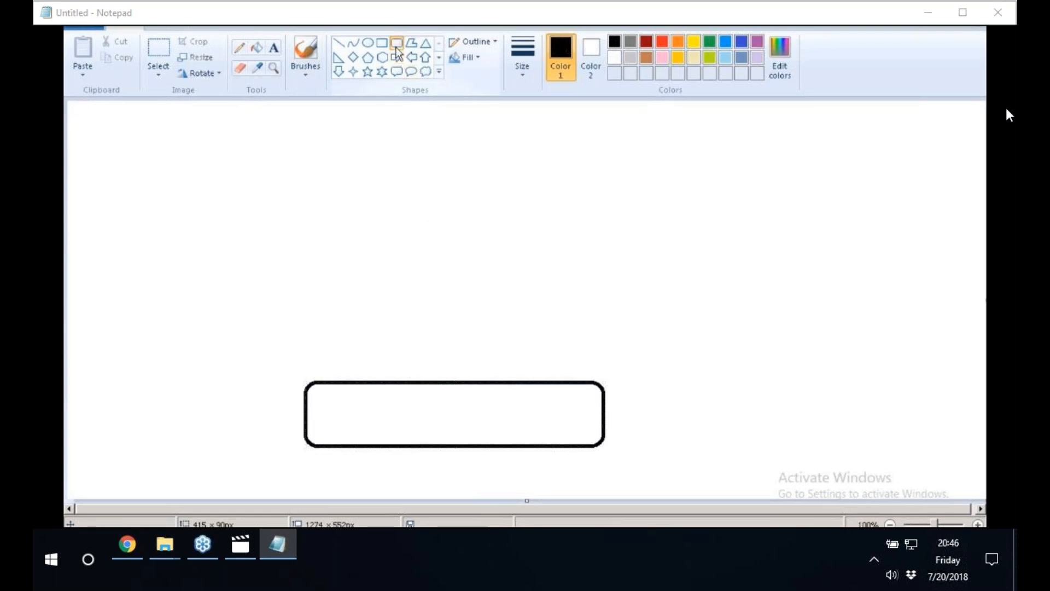
mouse_move(389, 279)
mouse_down()
mouse_move(483, 314)
mouse_move(452, 293)
mouse_up()
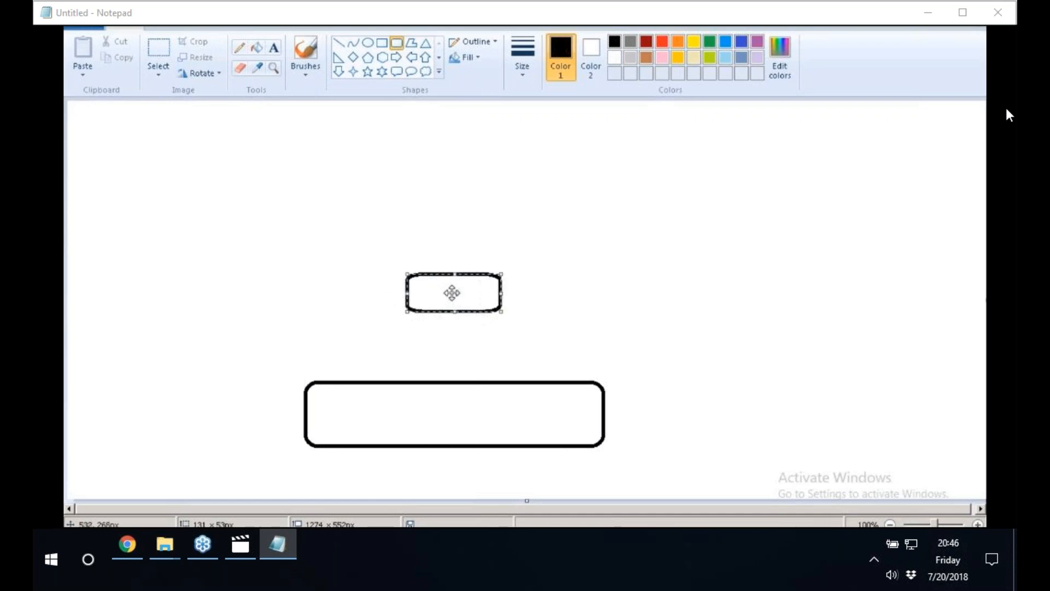
mouse_move(400, 159)
mouse_down()
mouse_move(424, 188)
mouse_move(519, 197)
mouse_move(541, 214)
mouse_up()
drag(474, 177, 448, 173)
click(350, 186)
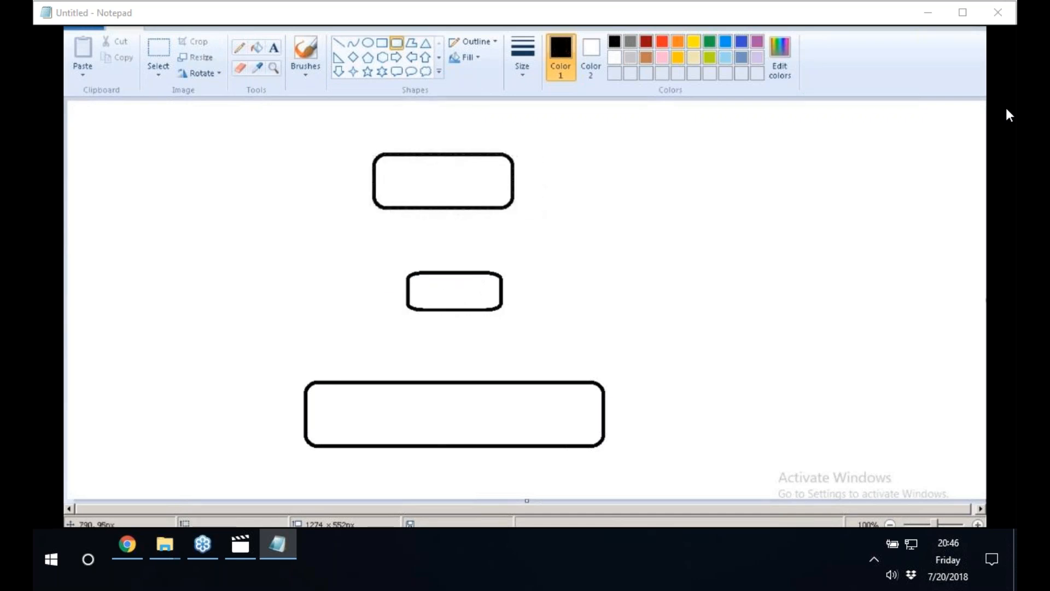
Label the bottom box HANA/S4 and connect it to the middle box with a vertical line.
click(273, 48)
click(422, 397)
text(HANA/S4)
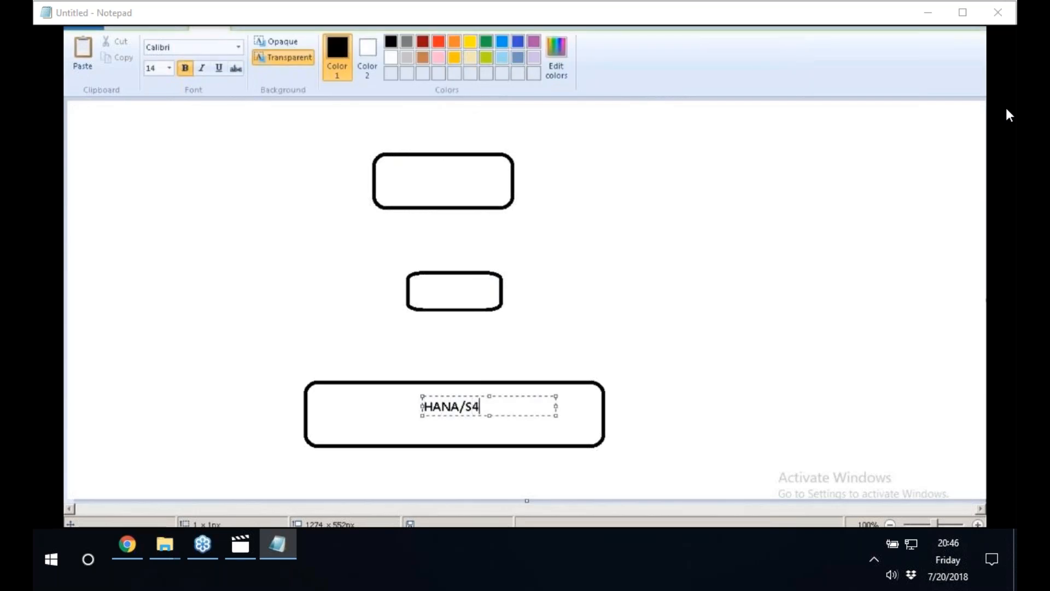
click(429, 171)
click(339, 43)
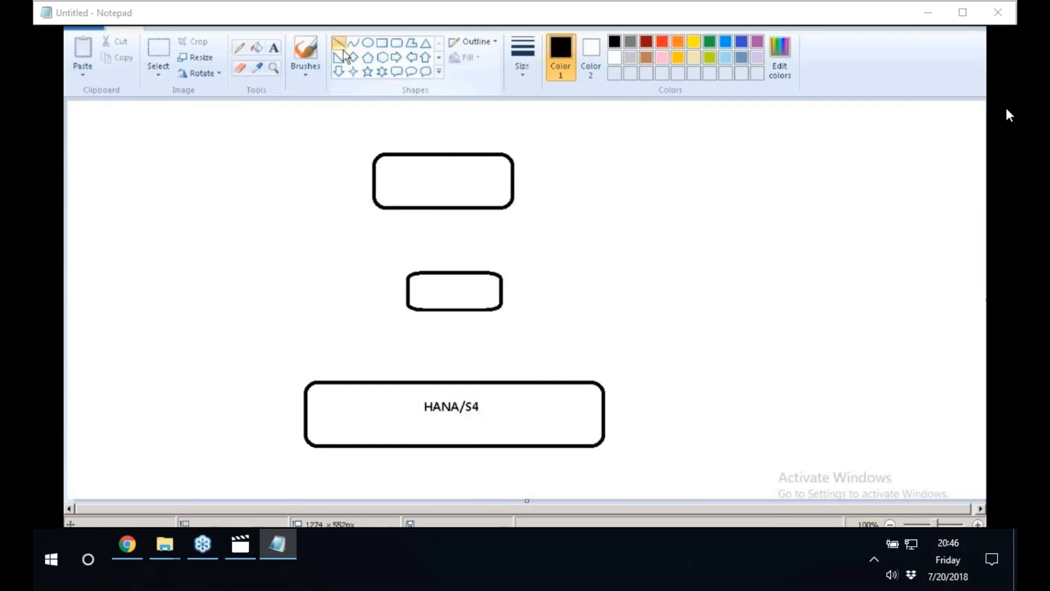
drag(449, 383, 449, 310)
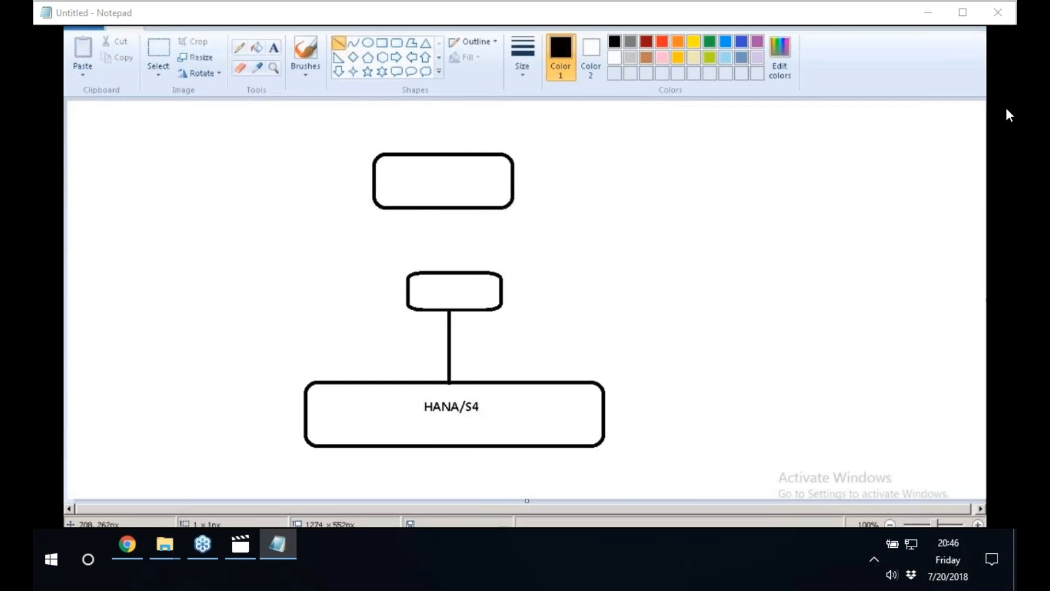
Label the middle box UNIVERSE.
click(276, 53)
click(413, 285)
text(UB)
key(BackSpace)
text(NIVERSE)
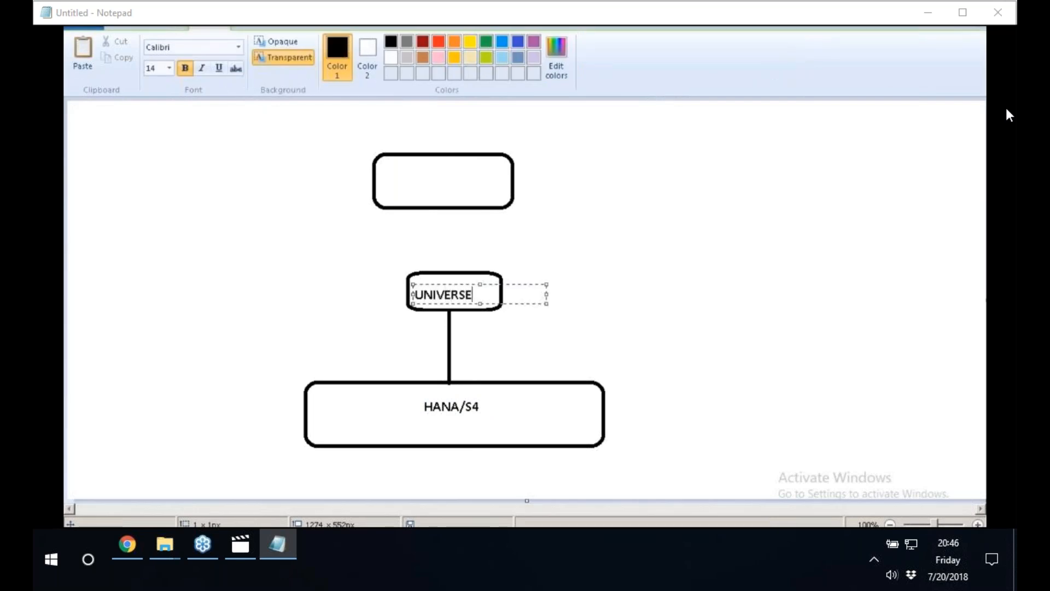
click(575, 231)
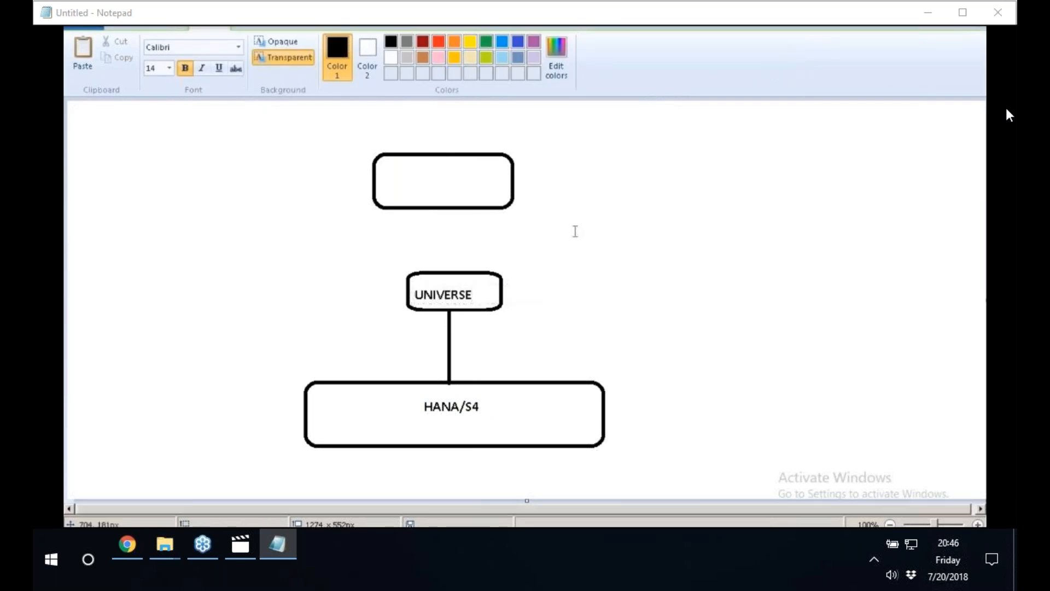
Add the label JDBC beside the line between UNIVERSE and HANA/S4, and frame it with a rectangle.
click(468, 347)
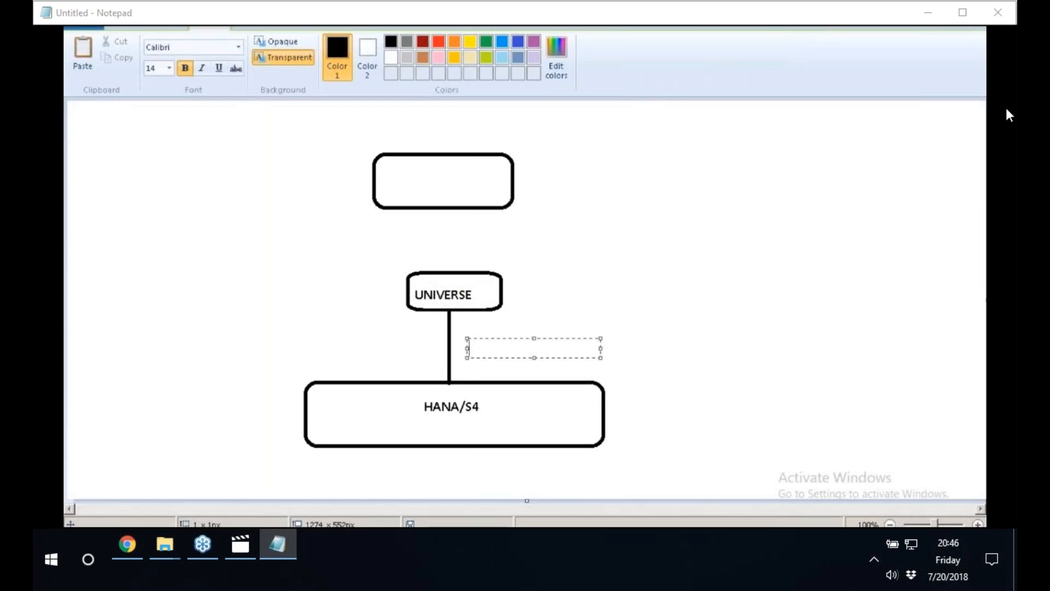
text(JDBC)
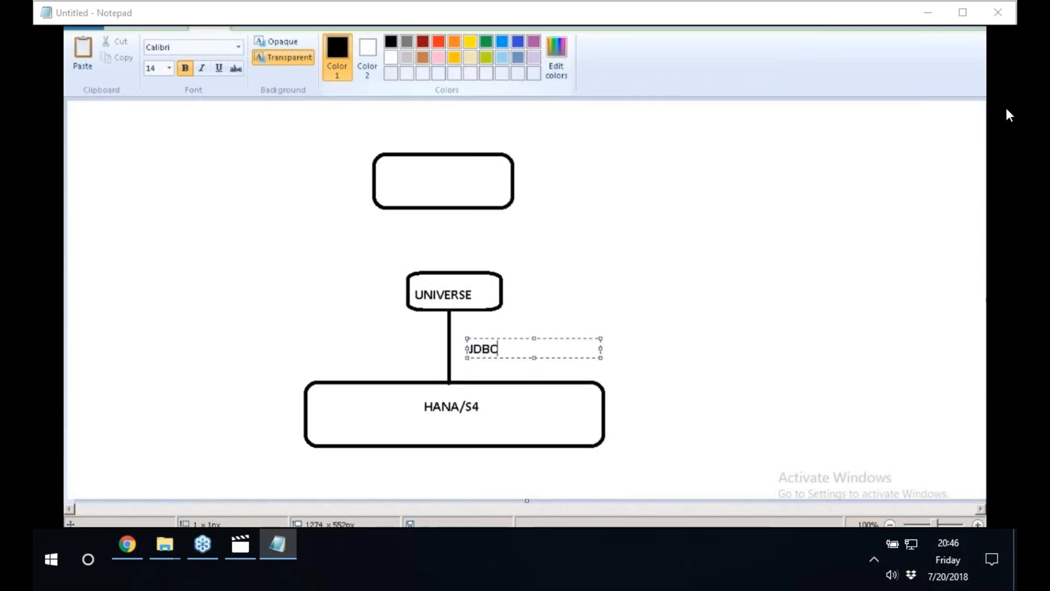
click(404, 127)
click(383, 43)
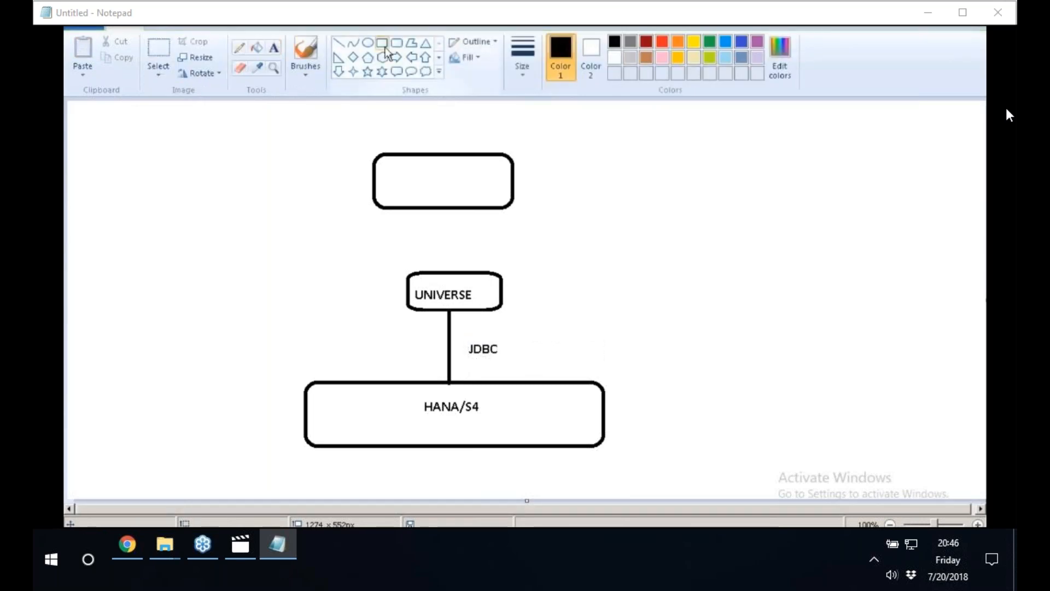
drag(456, 337, 514, 364)
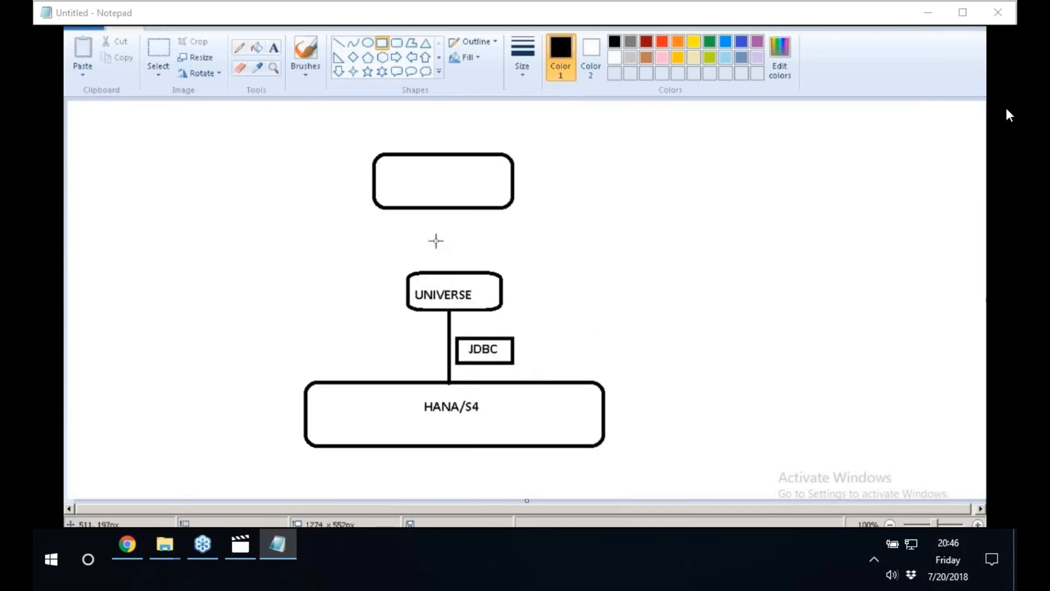
Draw a connecting line from the UNIVERSE box up into the empty top box.
click(337, 41)
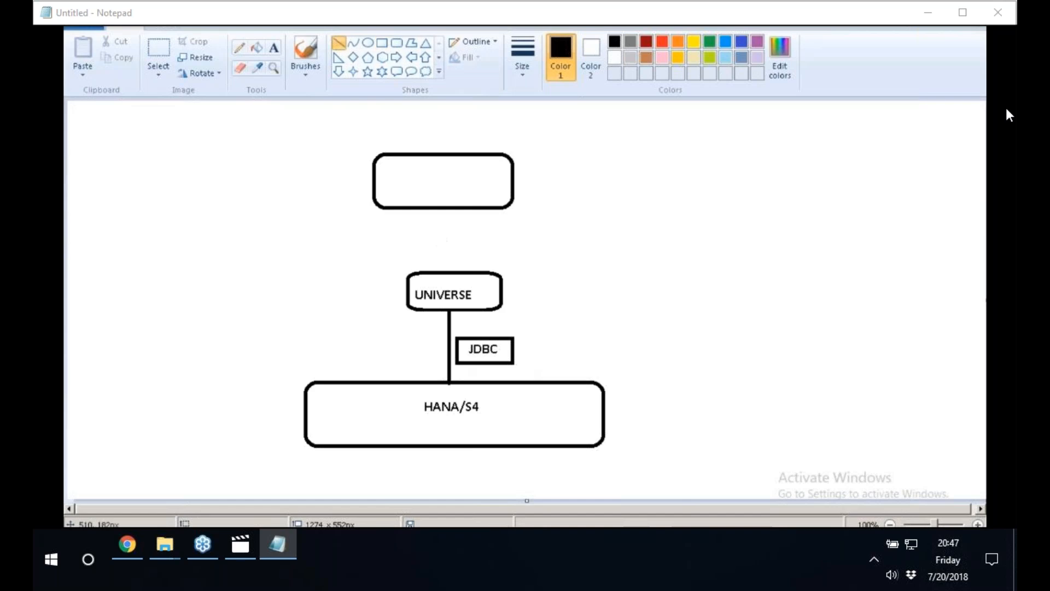
drag(451, 277, 424, 184)
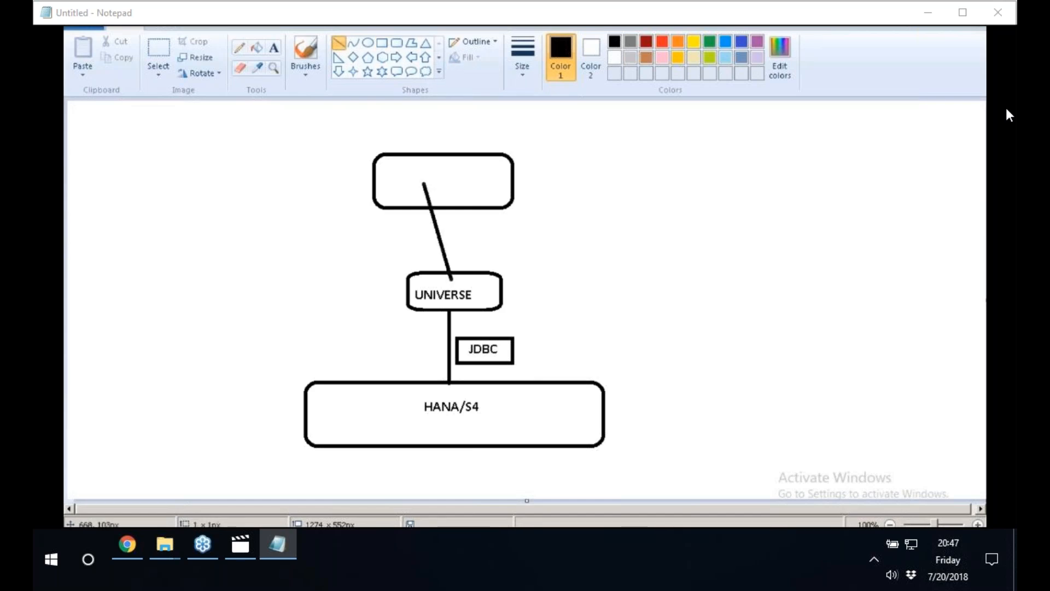
Label the empty top box of the architecture sketch UI.
click(273, 48)
click(458, 158)
text(UI)
click(452, 154)
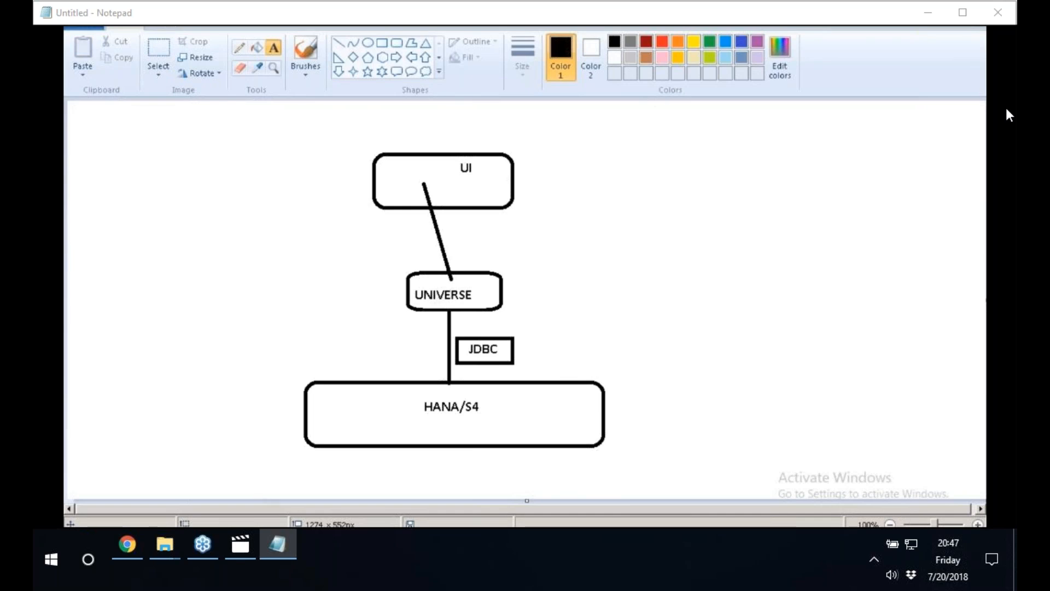
Switch to Information Design Tool, accept the SAP HANA JDBC driver, and enter the user name BEST and the account password.
key(alt+Tab)
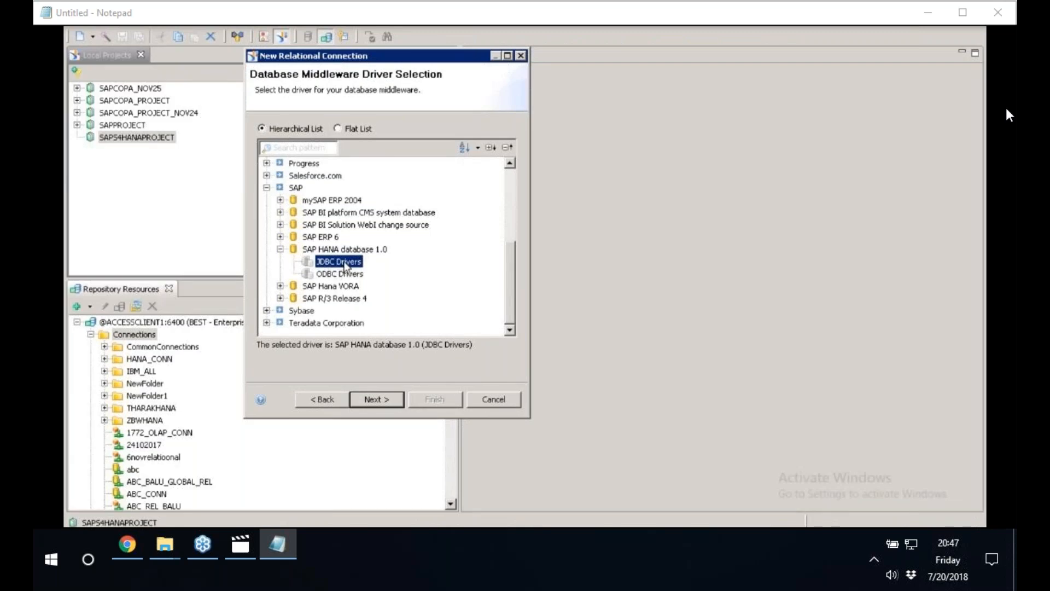
click(375, 400)
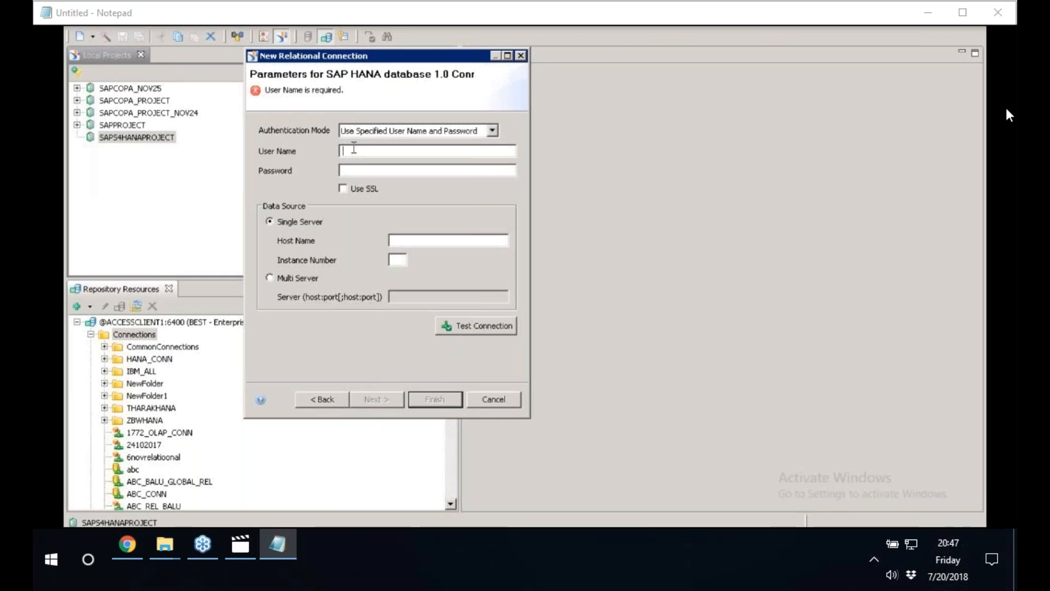
text(BEST)
key(Tab)
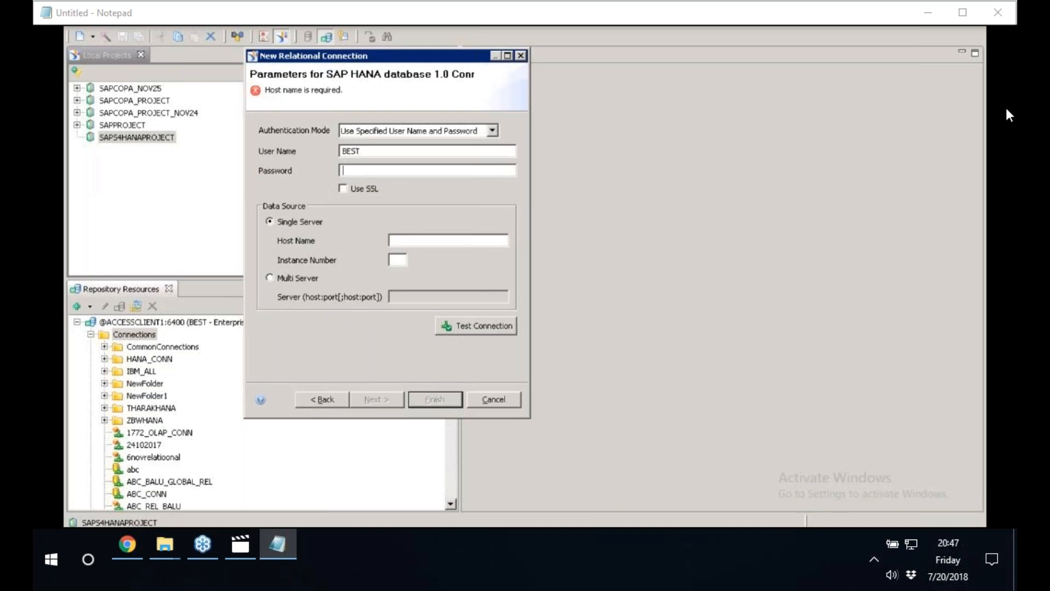
text(•••••••••••)
Set the host name to saphana and the instance number to 00, and test the connection.
click(411, 240)
text(saph)
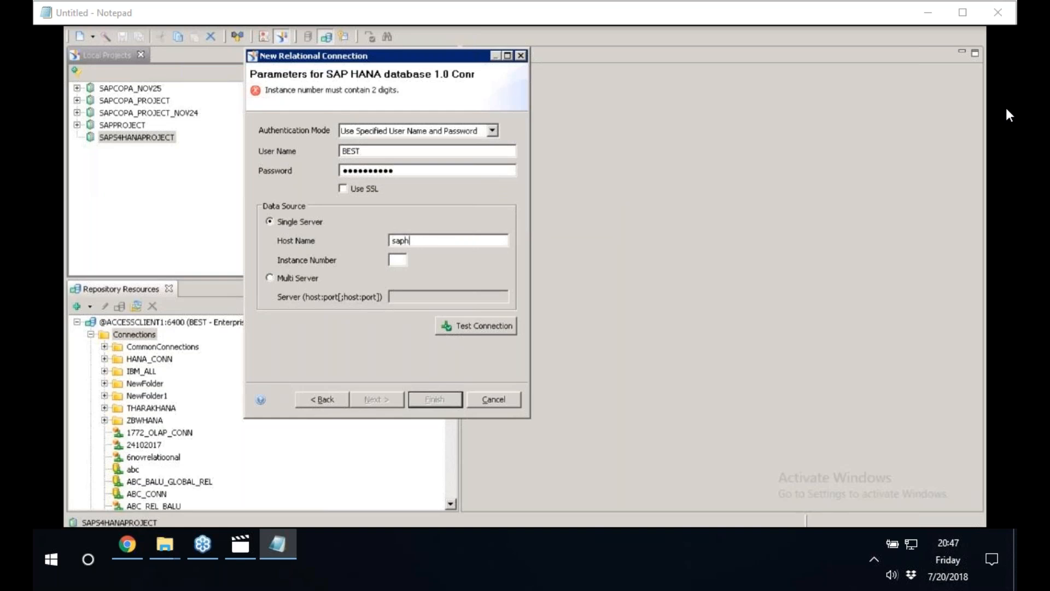
text(ana00)
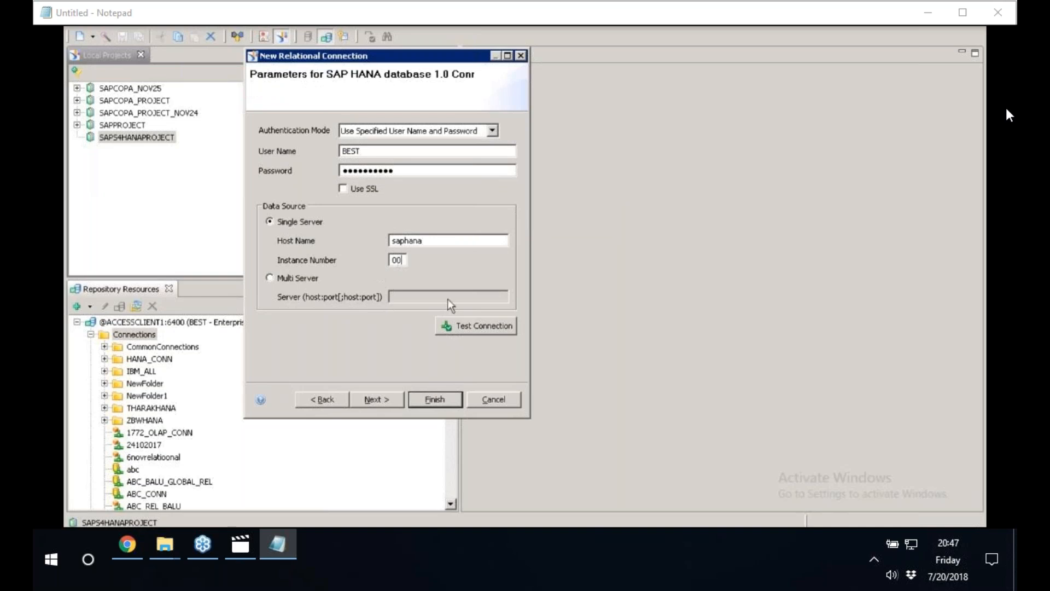
click(483, 330)
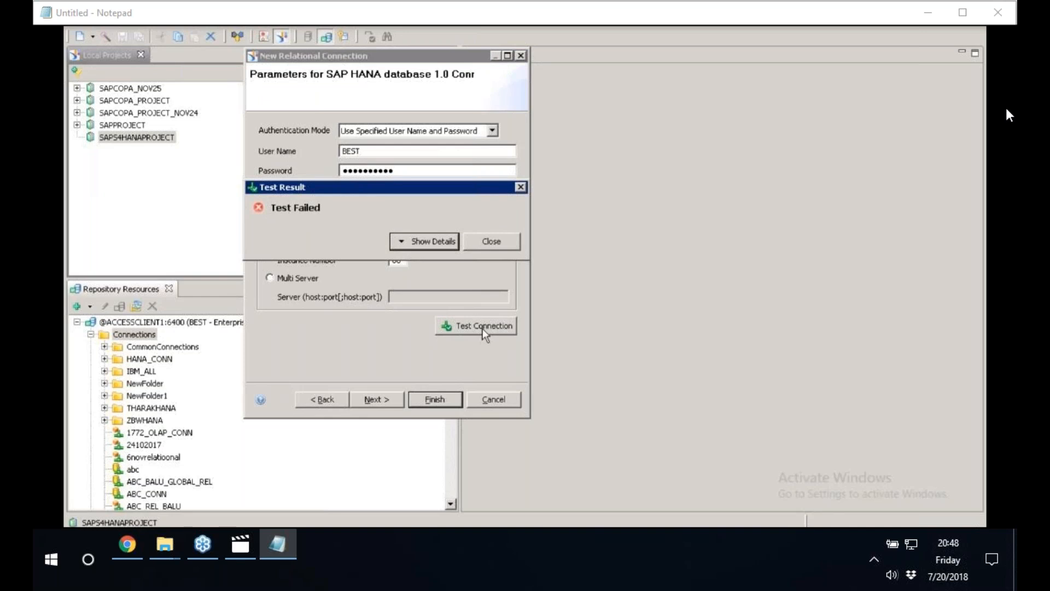
click(491, 241)
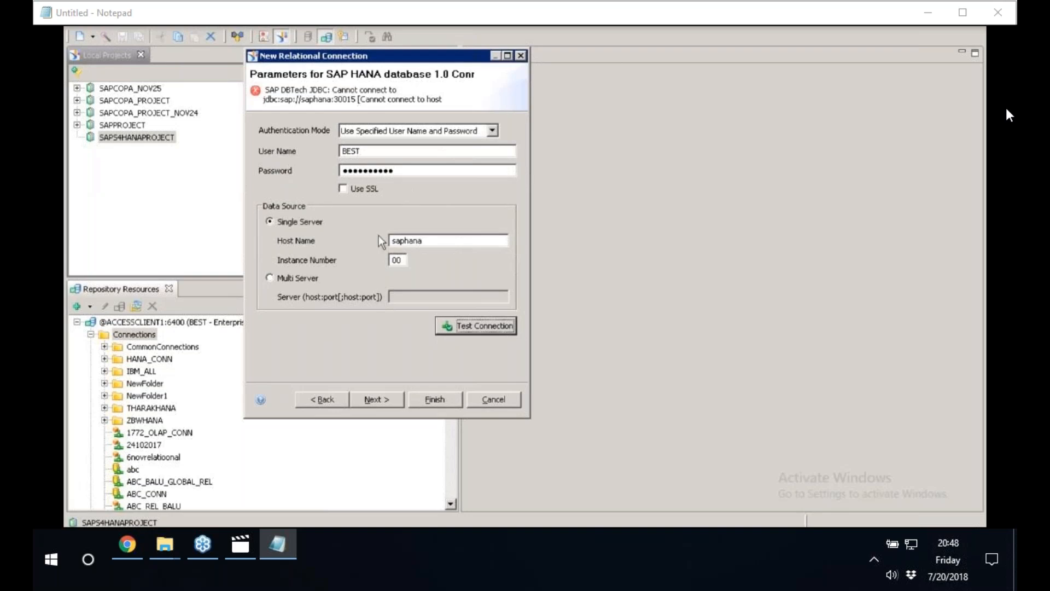
Replace the host name with 192.168.0.108, copied from the EDB (BEST) system's additional logon properties in HANA Studio.
double_click(425, 241)
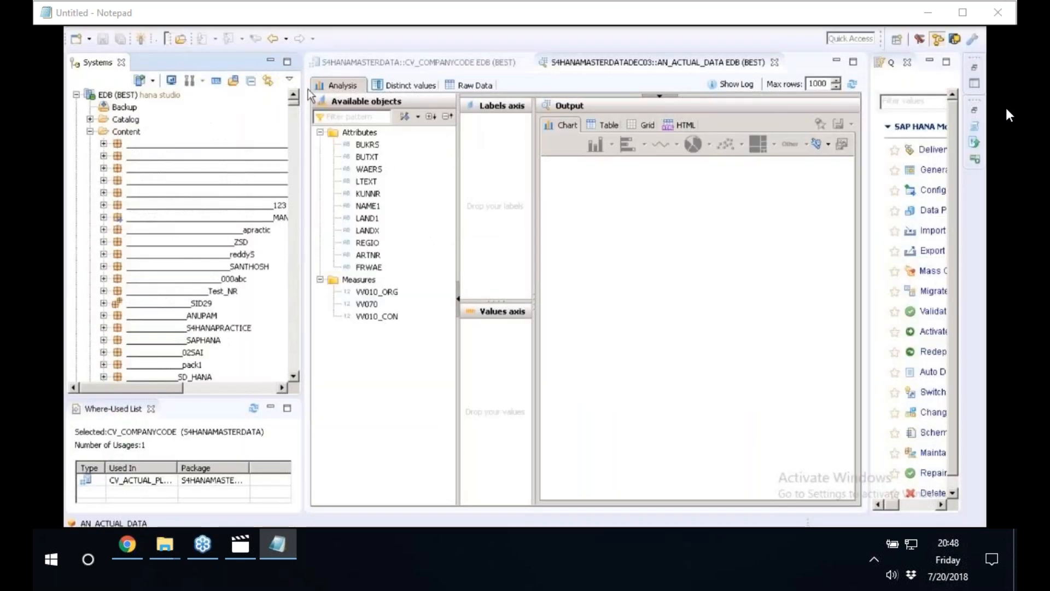
right_click(157, 98)
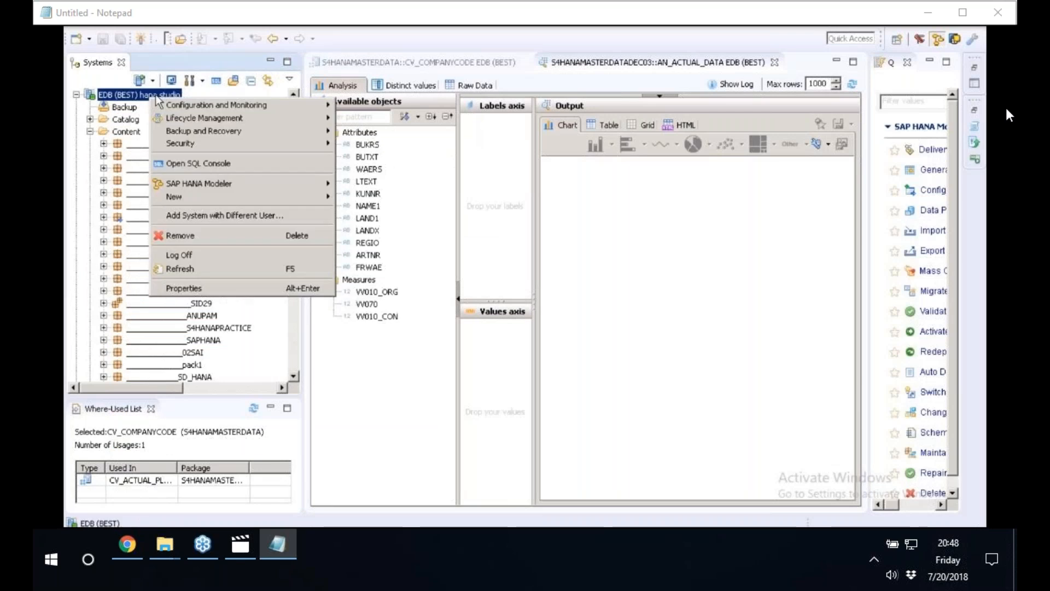
click(186, 288)
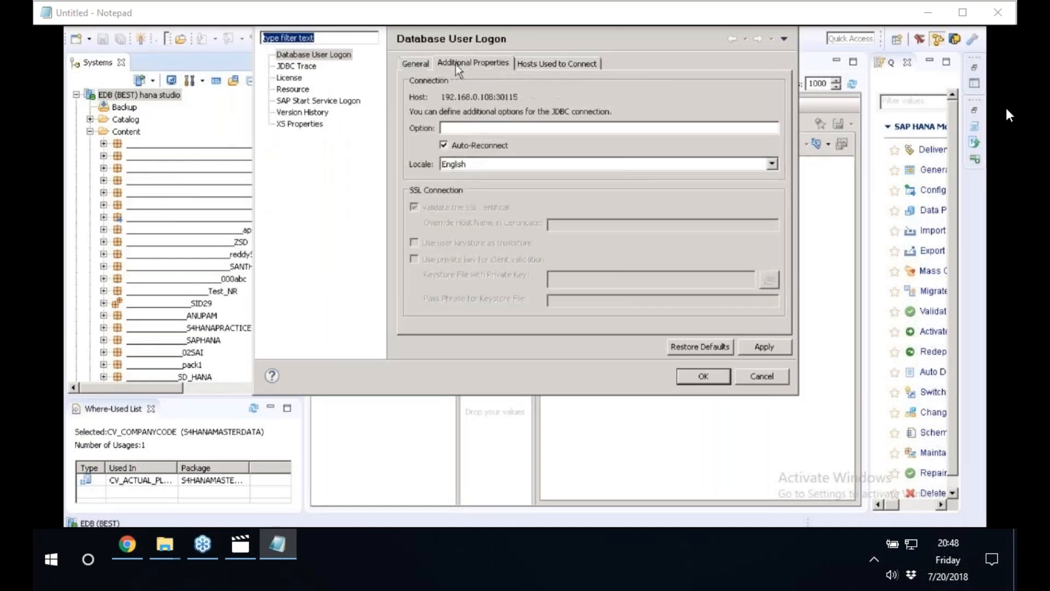
drag(442, 97, 494, 100)
right_click(477, 99)
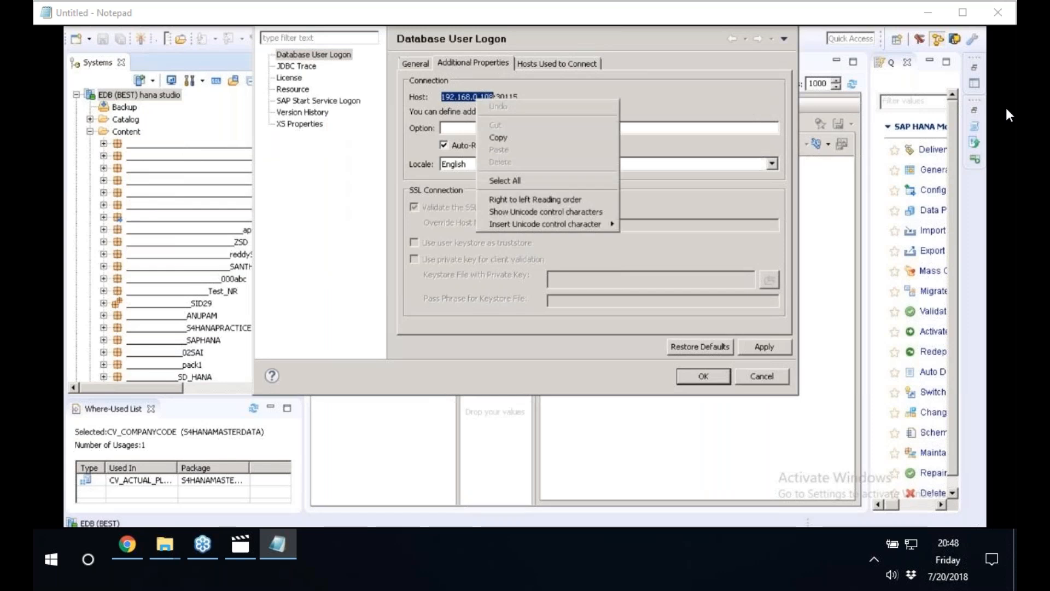
click(516, 142)
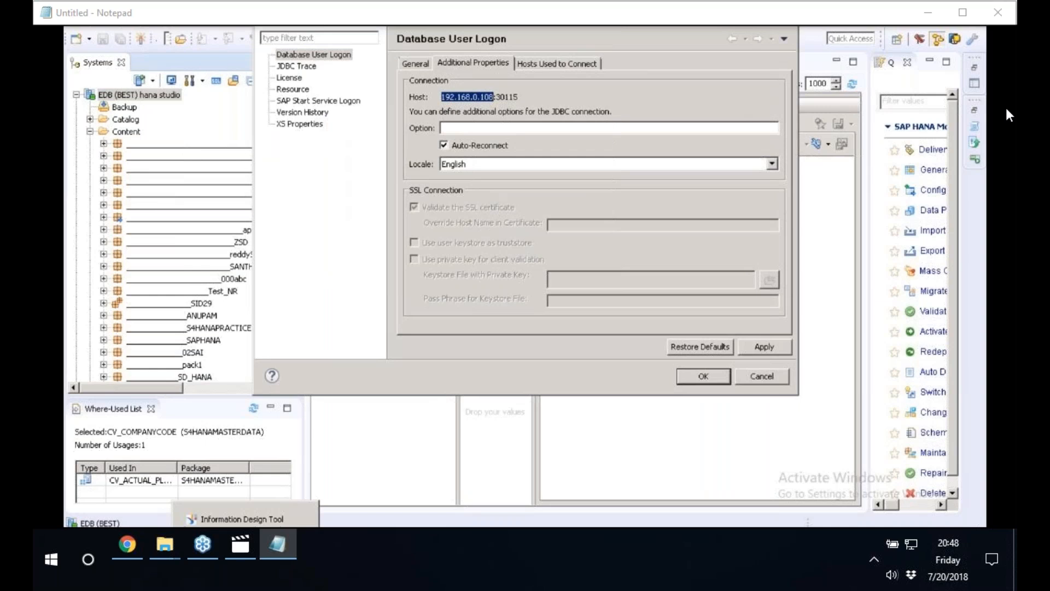
click(245, 526)
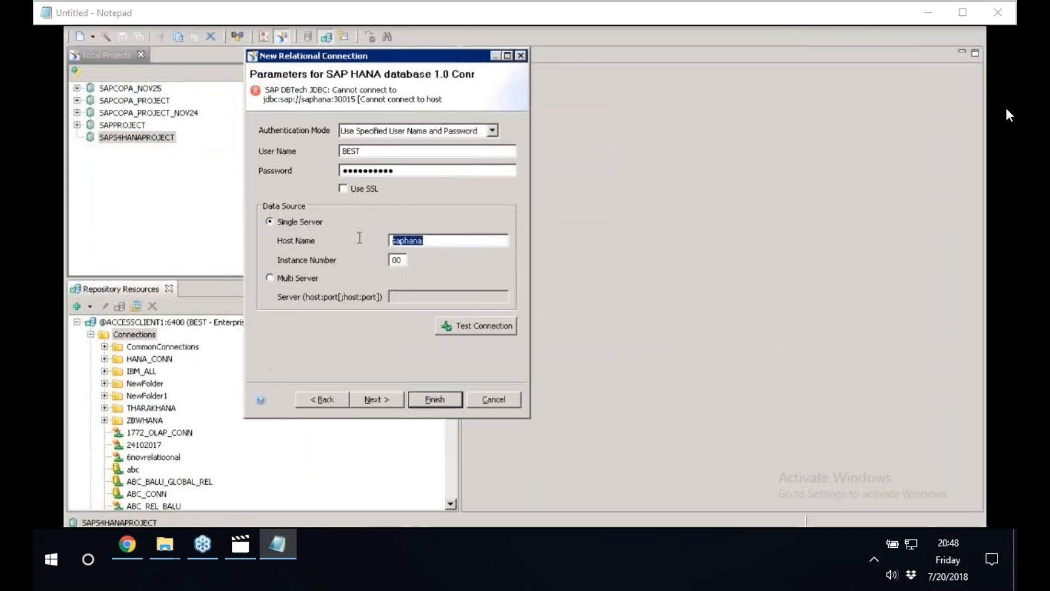
key(ctrl+v)
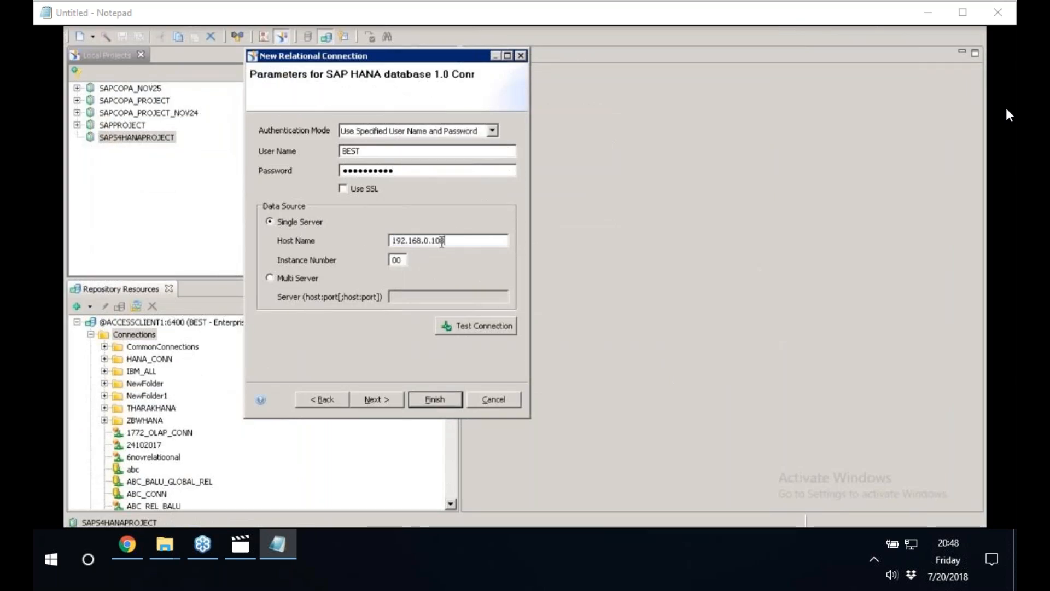
Check the port in the HANA system's logon properties, set the connection's instance number to 01, and test the connection again.
click(246, 524)
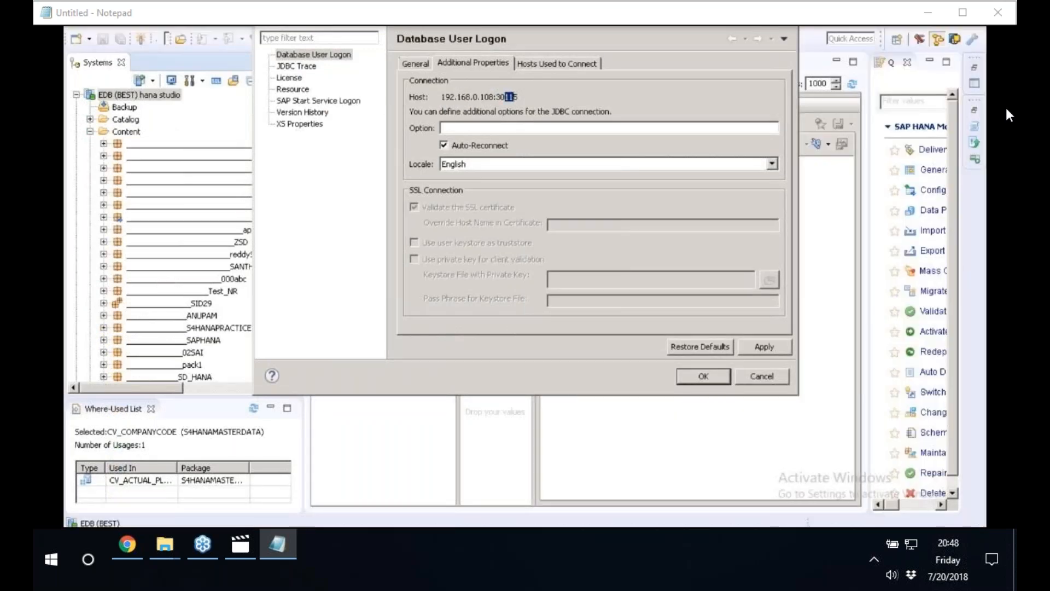
key(alt+Tab)
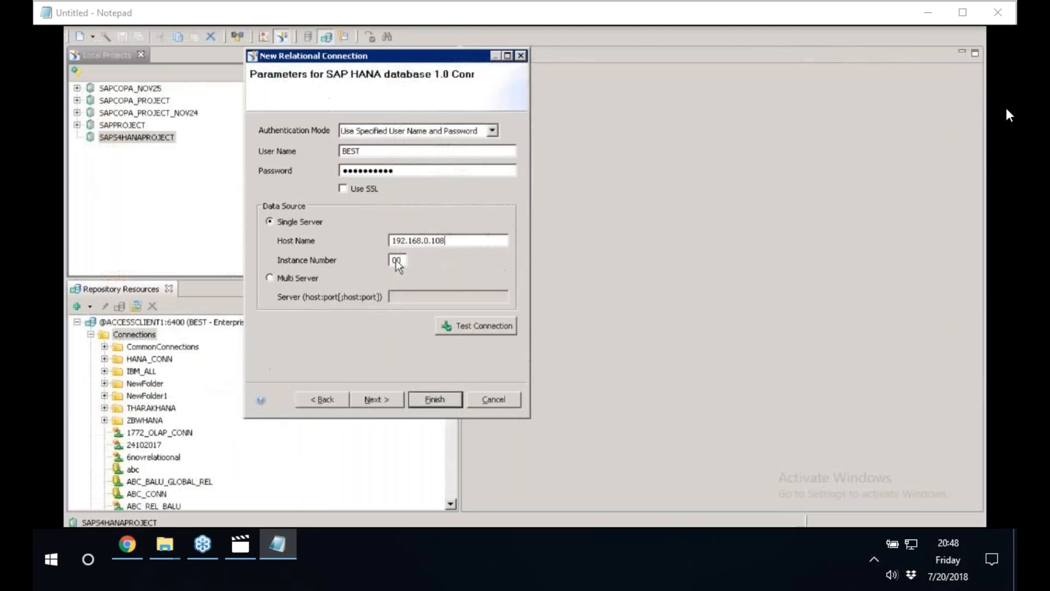
click(402, 260)
key(BackSpace)
text(1)
click(459, 328)
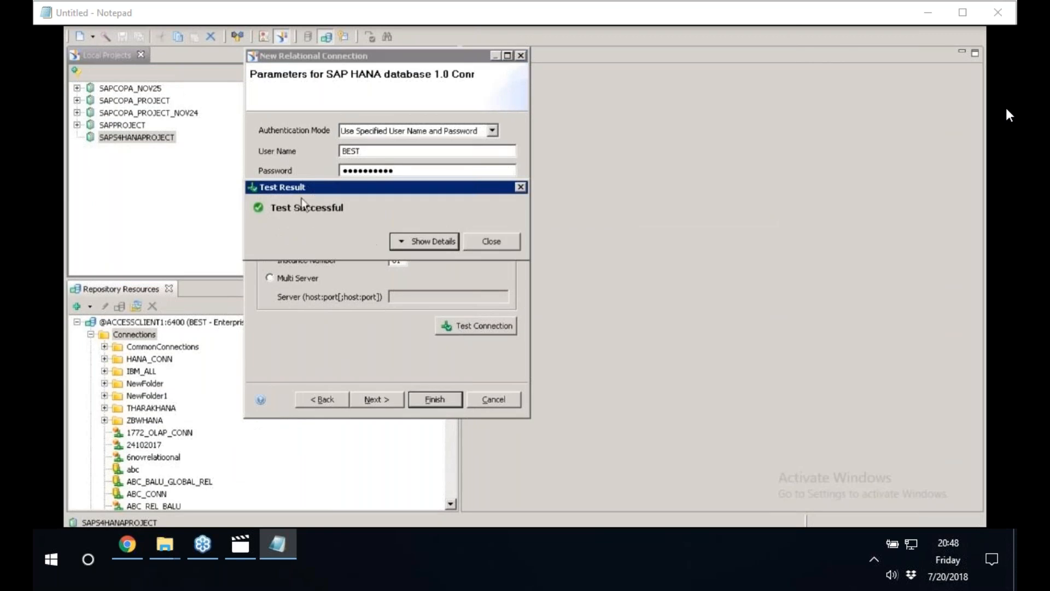
click(503, 241)
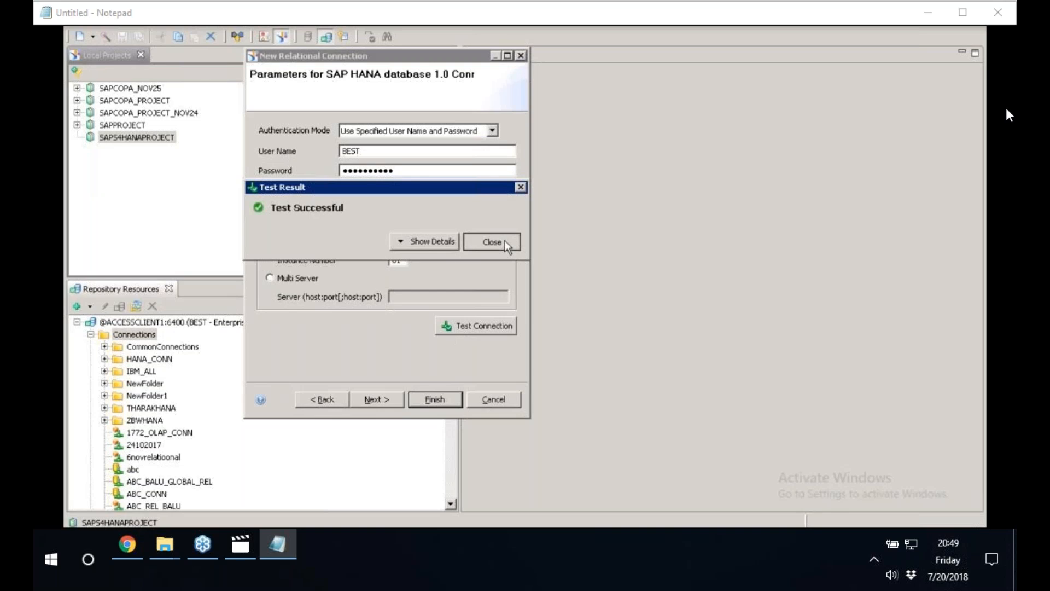
Finish creating the relational connection and select ZS4HANA_CONN.cnx in SAPS4HANAPROJECT.
click(443, 398)
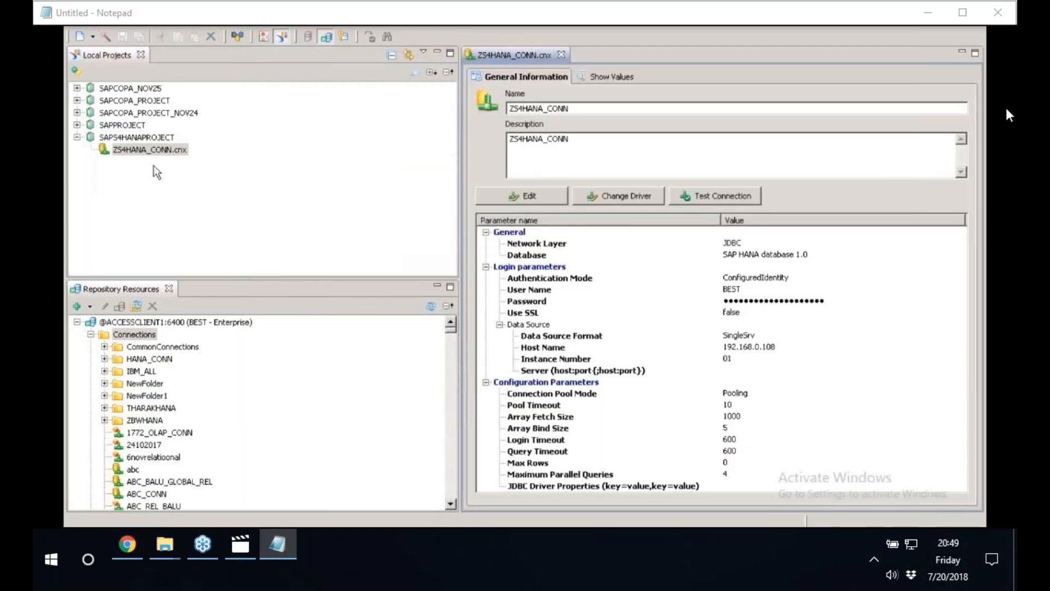
click(120, 139)
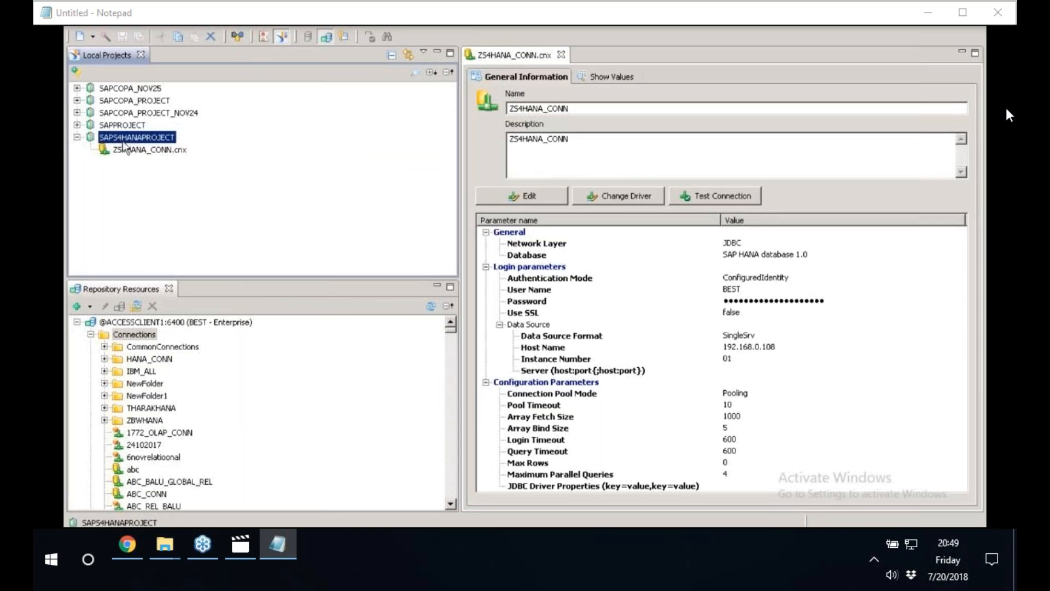
click(126, 149)
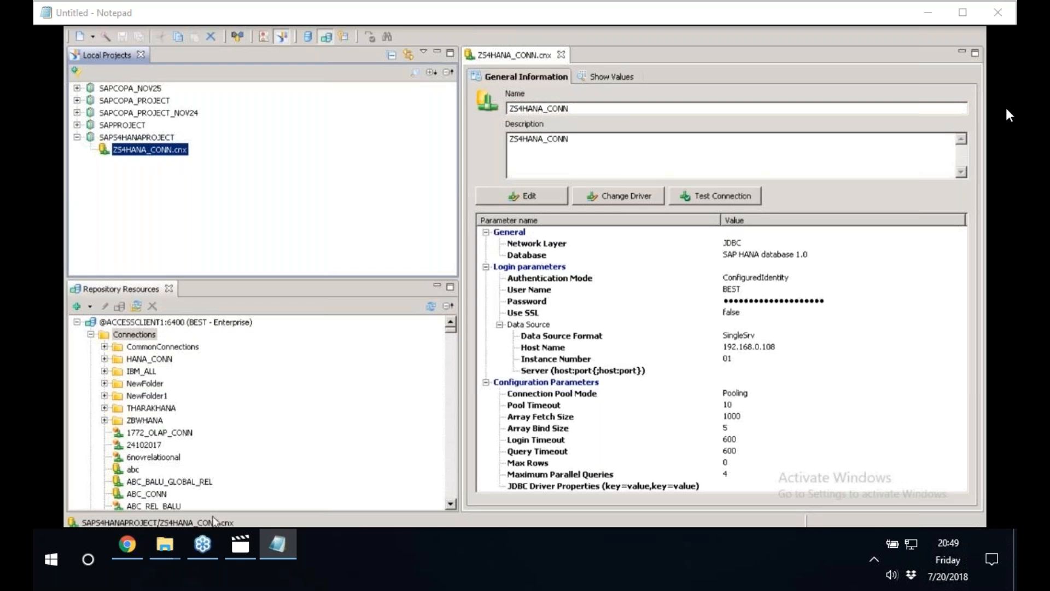
Switch to the Paint sketch and add the label "1 connection" beside the JDBC box.
click(246, 539)
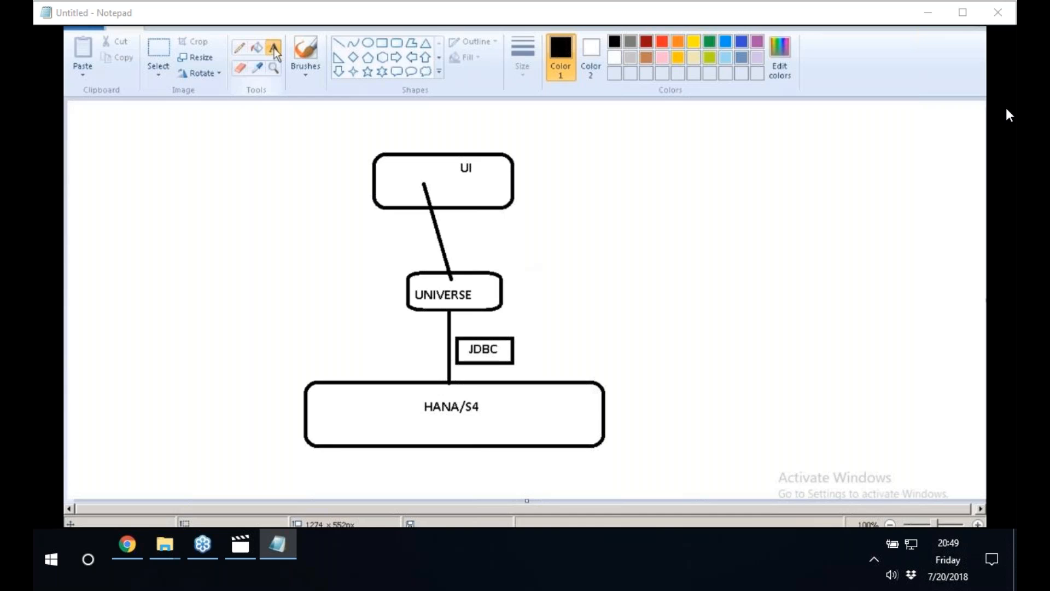
click(536, 338)
text(1 conenction)
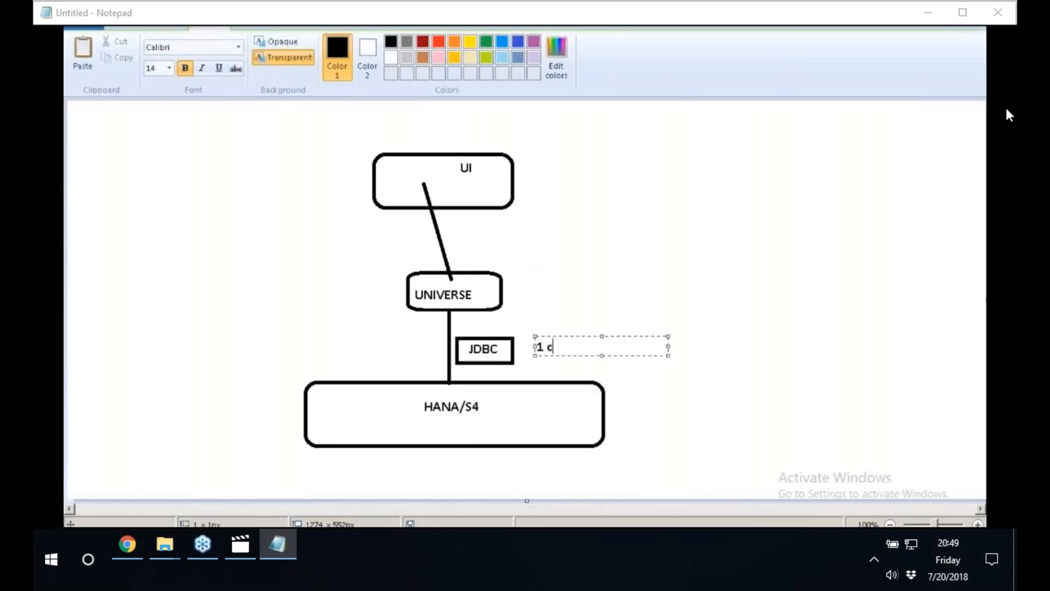
key(BackSpace)
key(BackSpace)
key(BackSpace)
key(BackSpace)
key(BackSpace)
key(BackSpace)
key(BackSpace)
key(BackSpace)
key(BackSpace)
text(onnection)
click(602, 273)
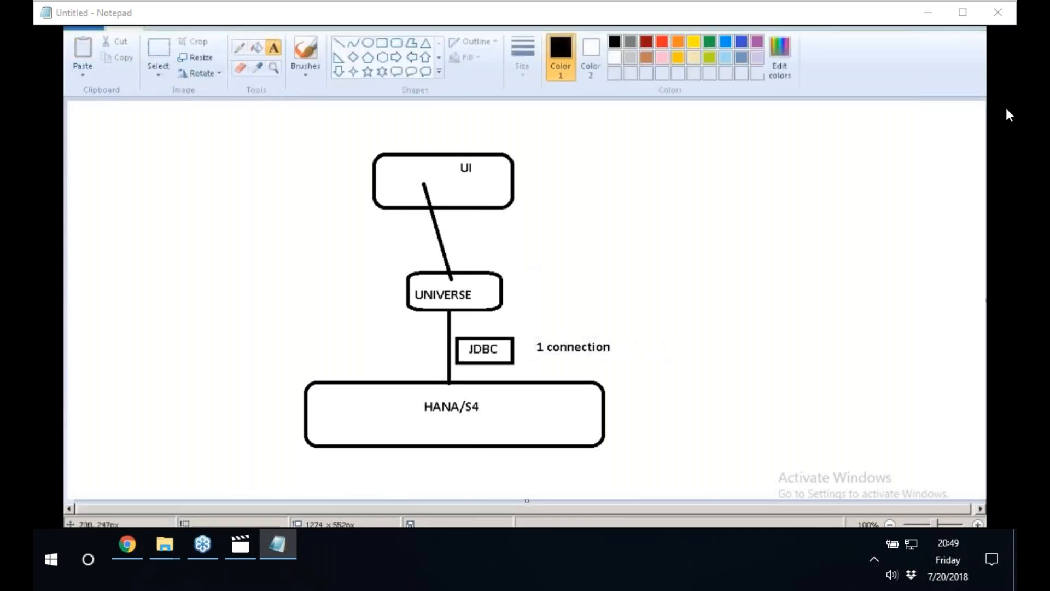
Frame the "1 connection" label with a rectangle.
click(382, 43)
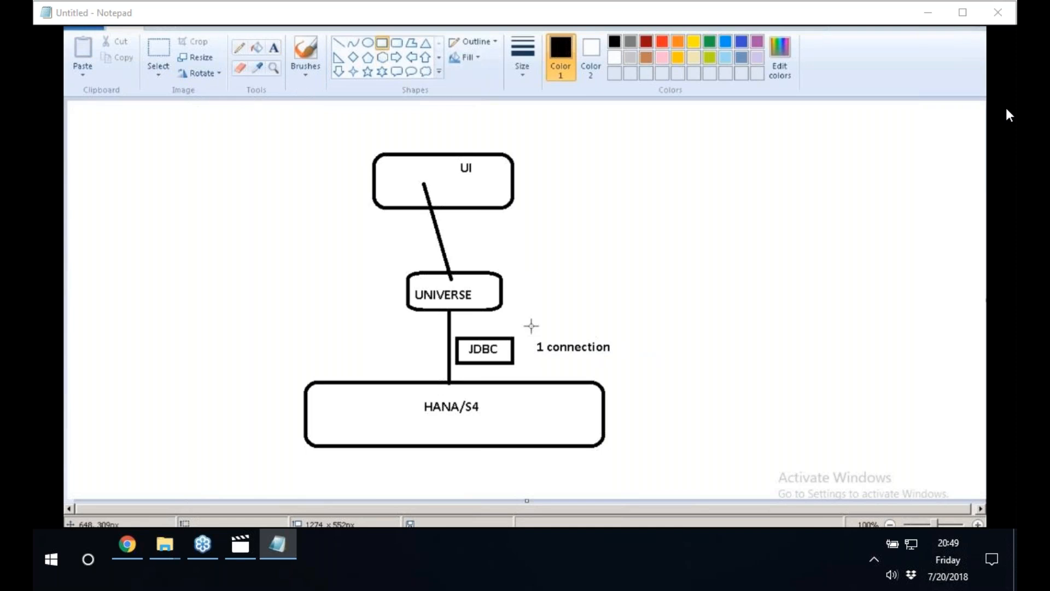
drag(528, 334, 612, 363)
click(666, 357)
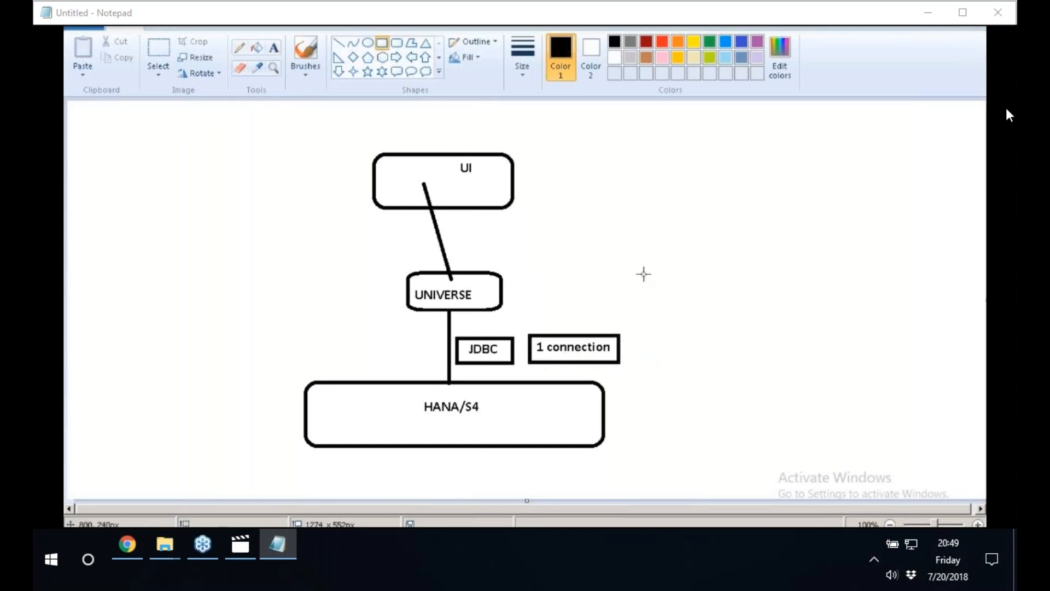
Add the label 2 beside the UNIVERSE box.
click(273, 48)
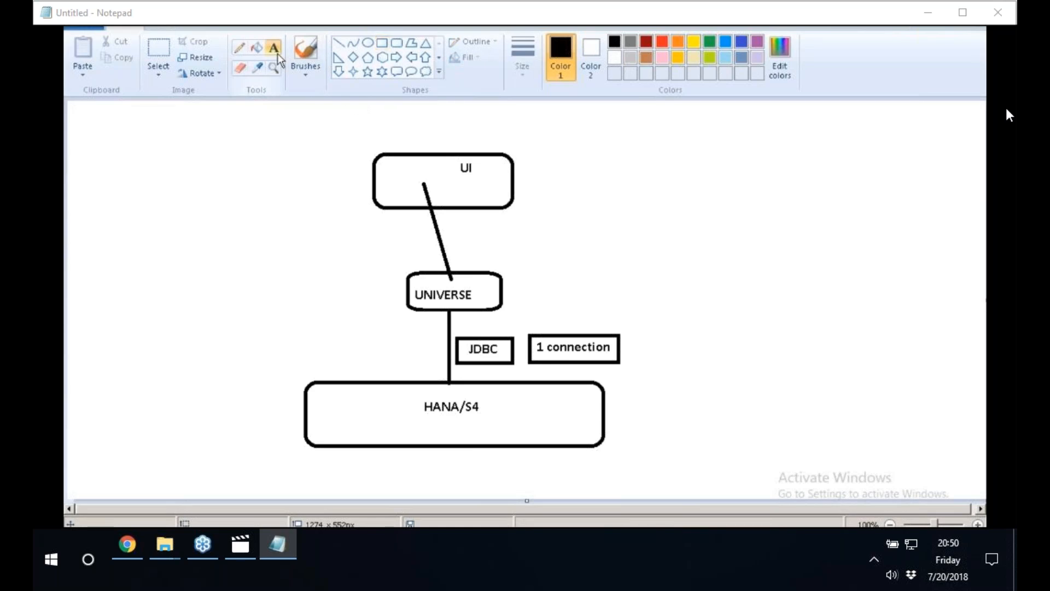
click(525, 274)
text(2)
click(506, 270)
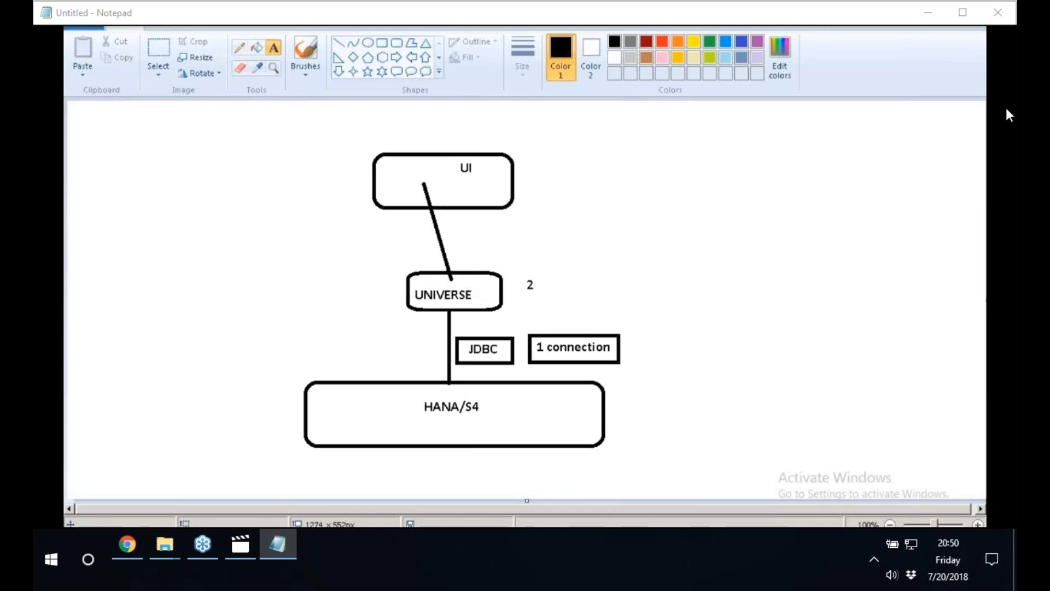
Switch to Information Design Tool and start a new SAP HANA business layer in SAPS4HANAPROJECT.
click(246, 531)
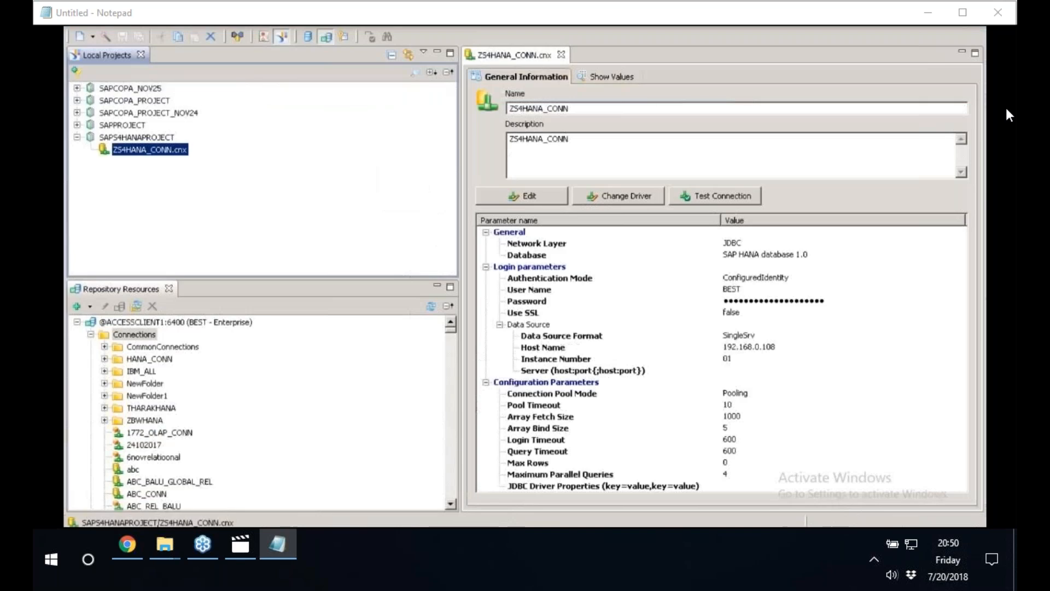
click(144, 138)
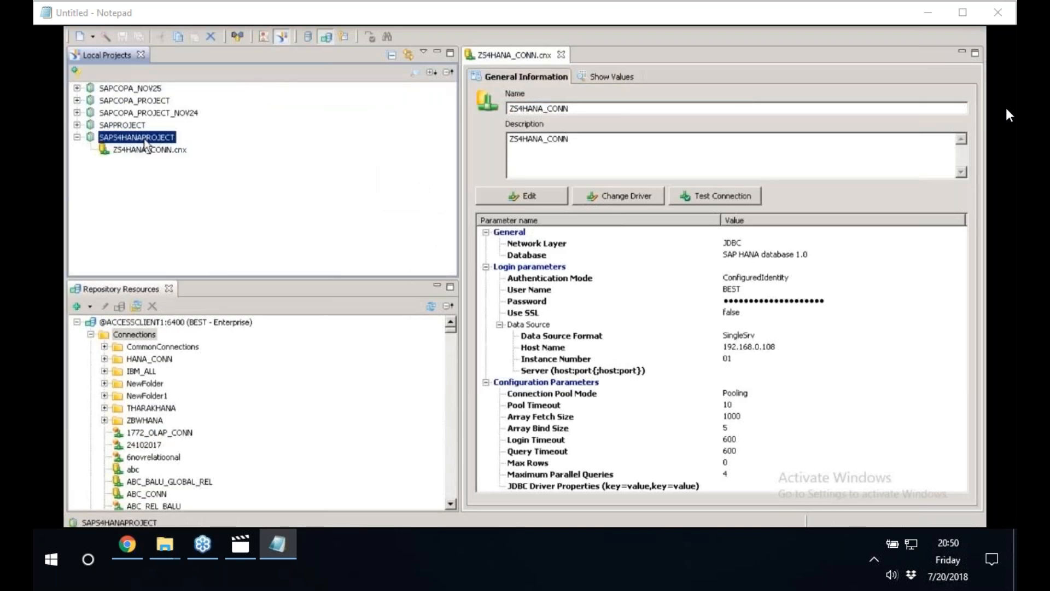
right_click(146, 143)
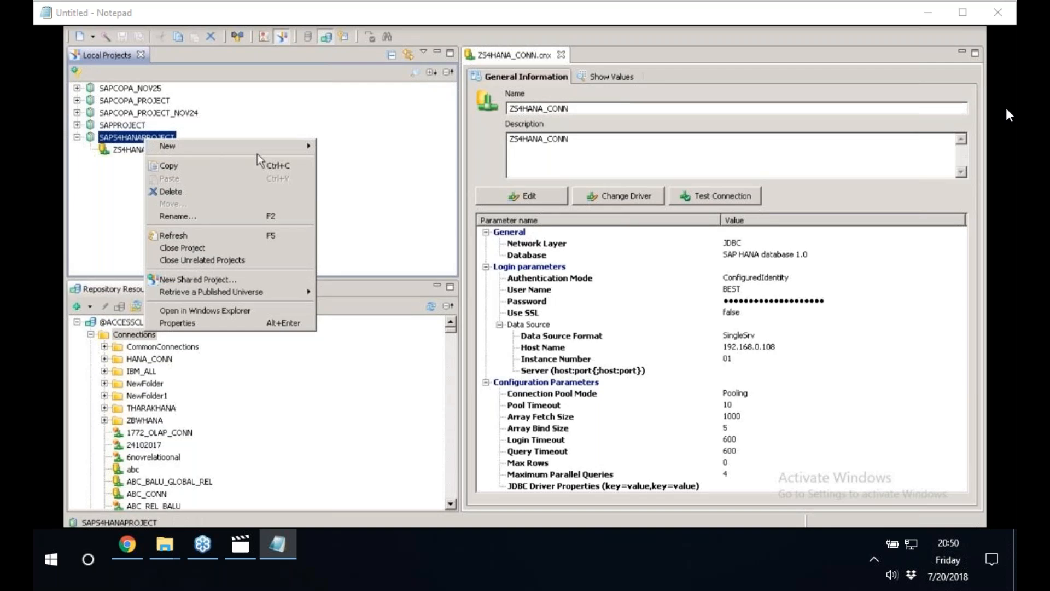
mouse_move(303, 146)
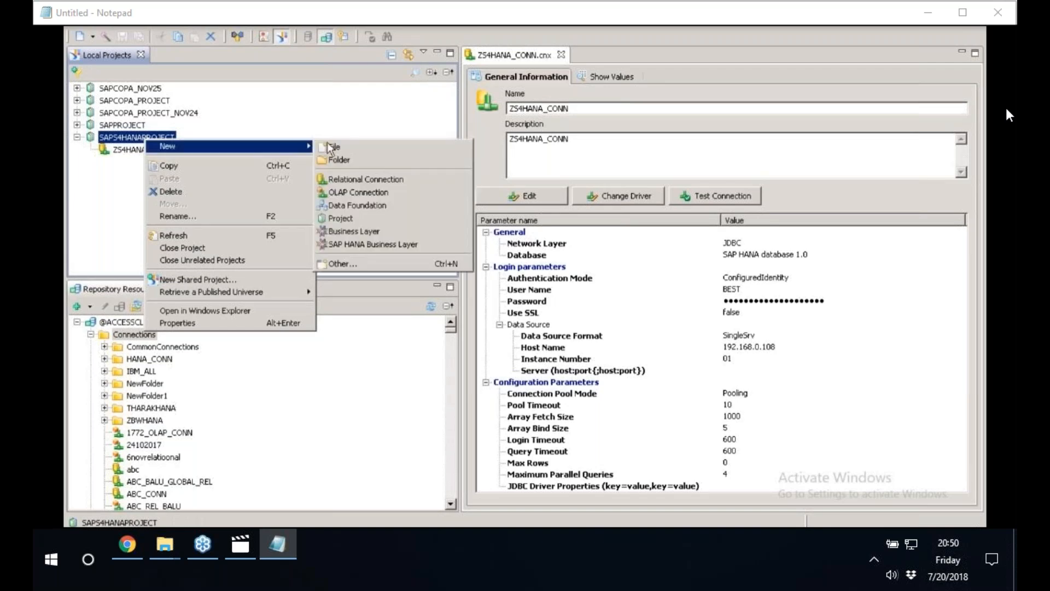
click(372, 244)
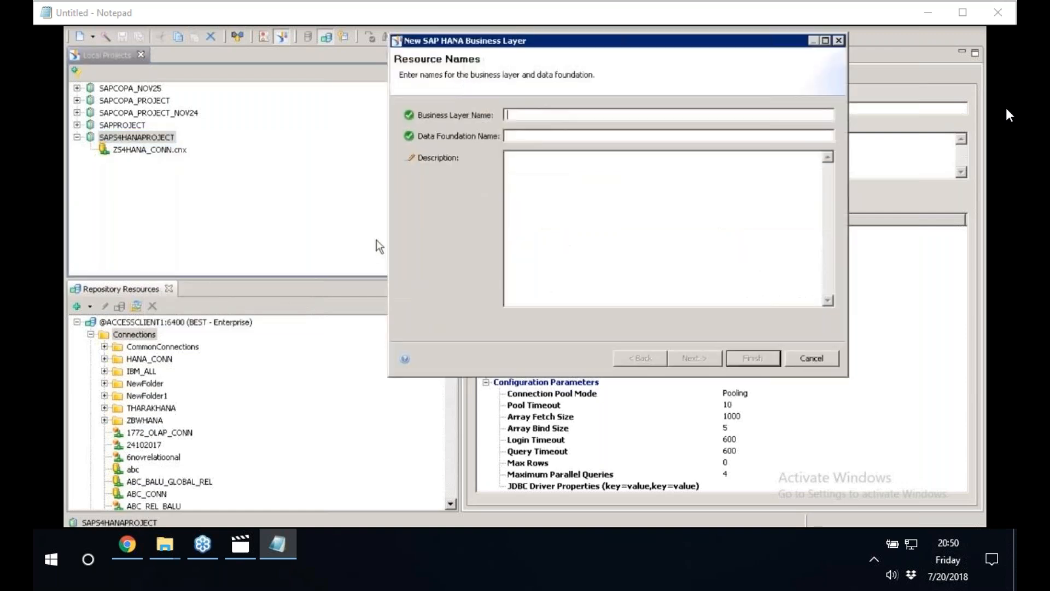
Name both the business layer and the data foundation ZHANA_009, and reuse that name as the description.
drag(457, 42, 223, 88)
text(z)
key(BackSpace)
text(Z)
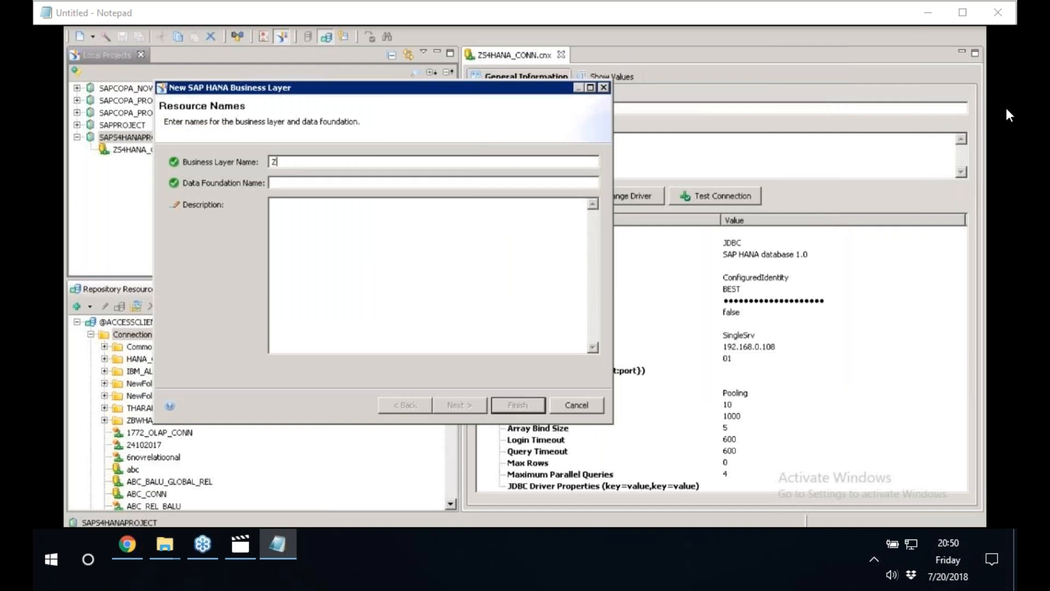
text(HANA_009)
drag(320, 166, 215, 164)
key(ctrl+c)
click(279, 184)
key(ctrl+v)
click(296, 207)
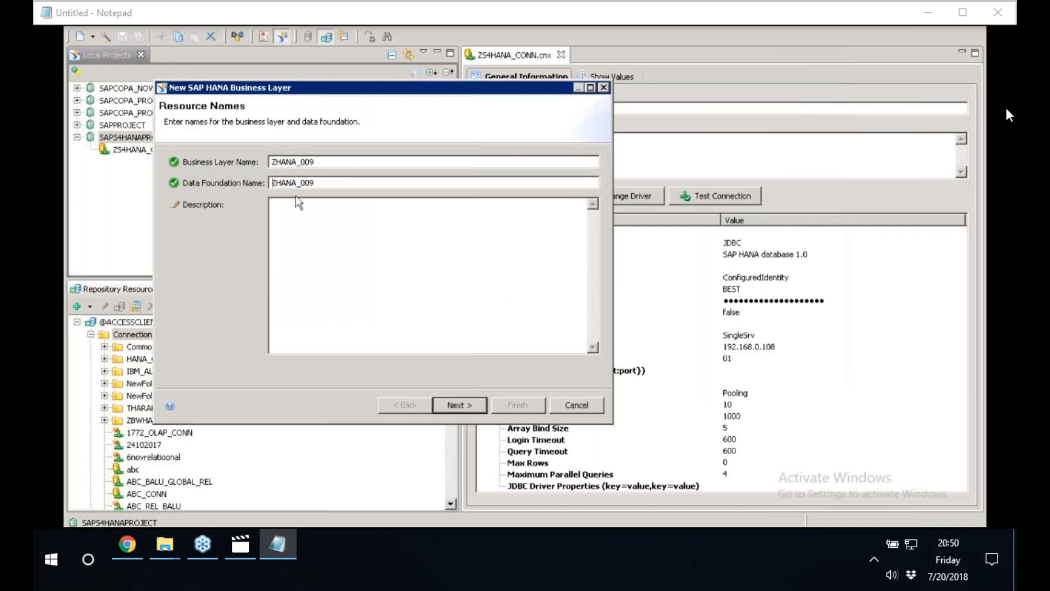
key(ctrl+v)
Choose ZS4HANA_CONN.cnx as the SAP HANA connection for the business layer and continue to the information models.
click(474, 408)
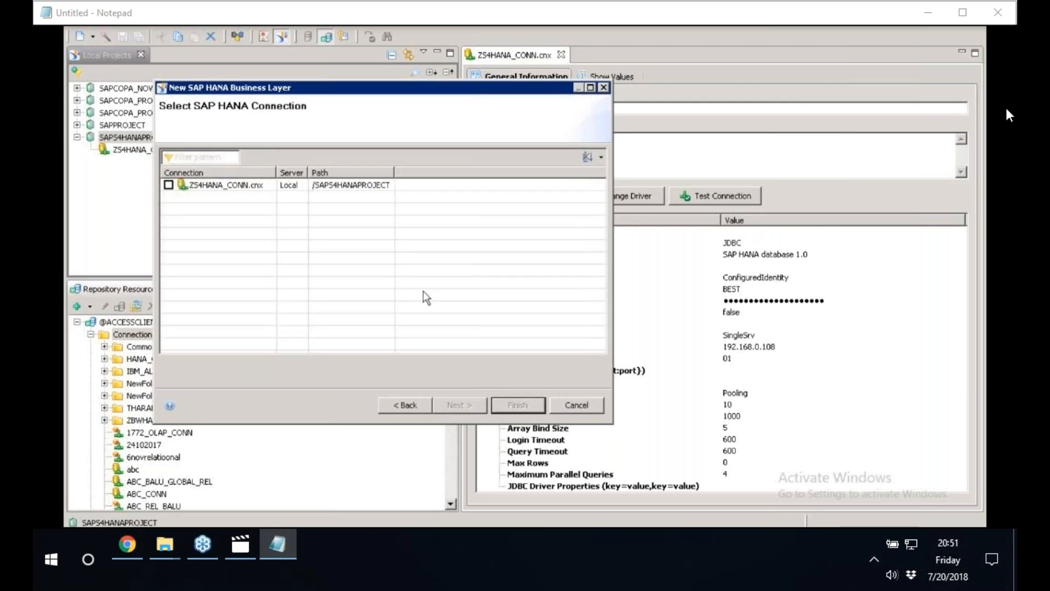
click(168, 185)
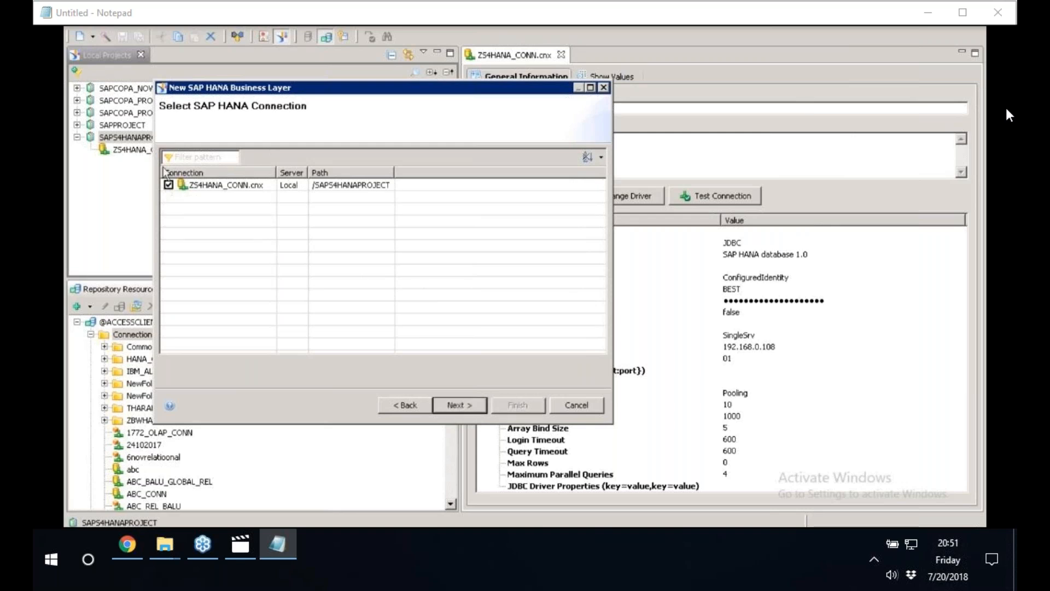
click(464, 407)
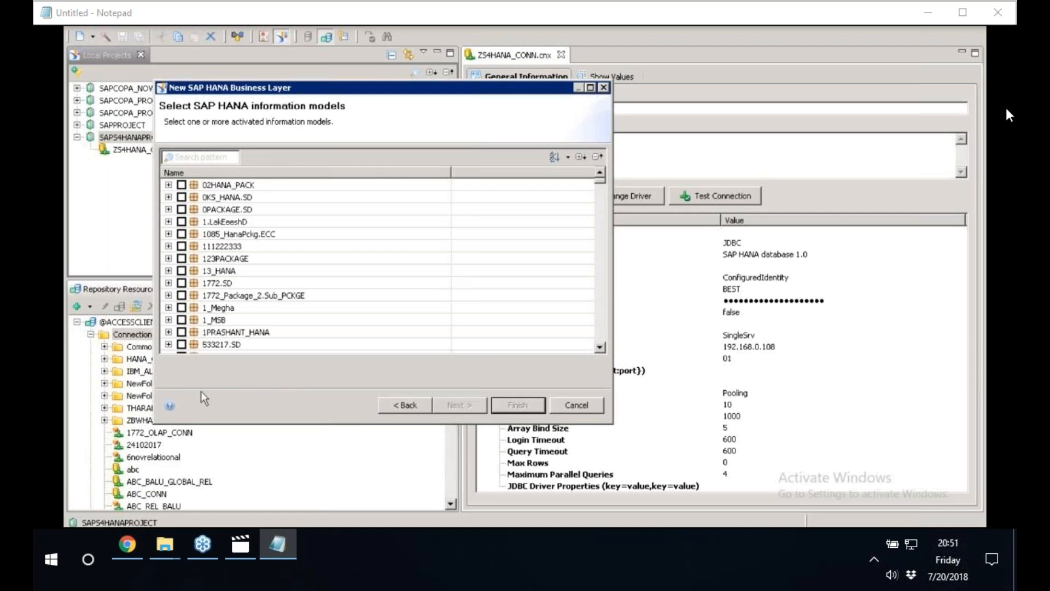
Make the business layer wizard narrower and taller and reposition it so more information models are listed.
drag(155, 423, 351, 454)
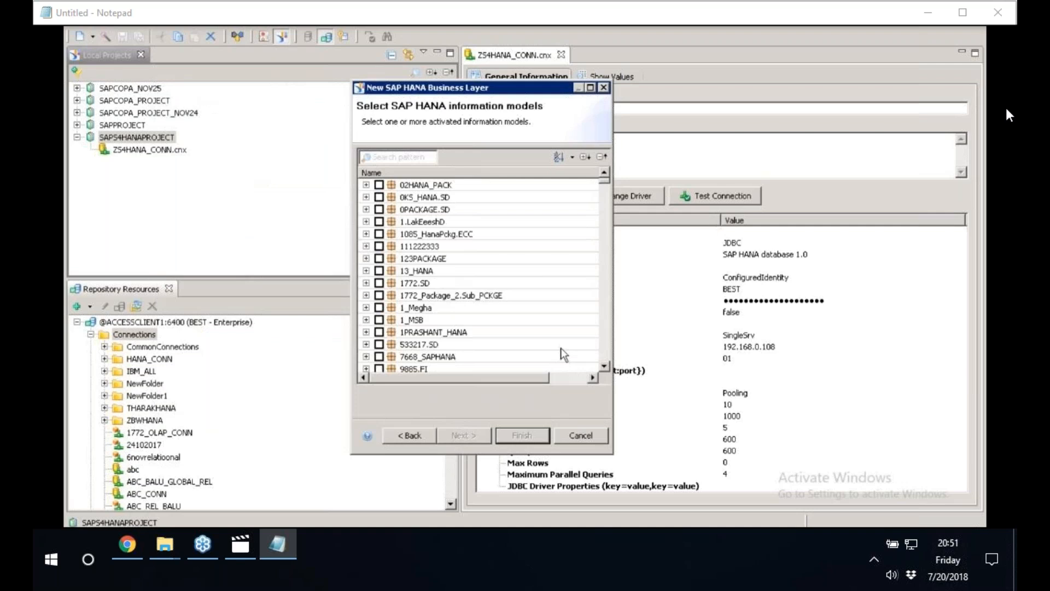
drag(615, 455, 580, 463)
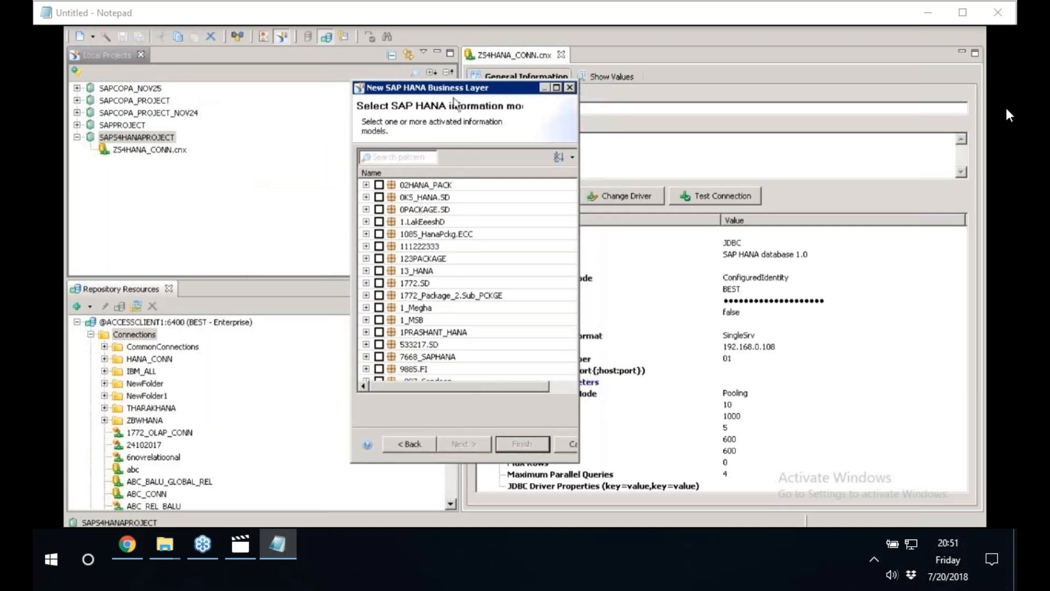
drag(455, 89, 393, 35)
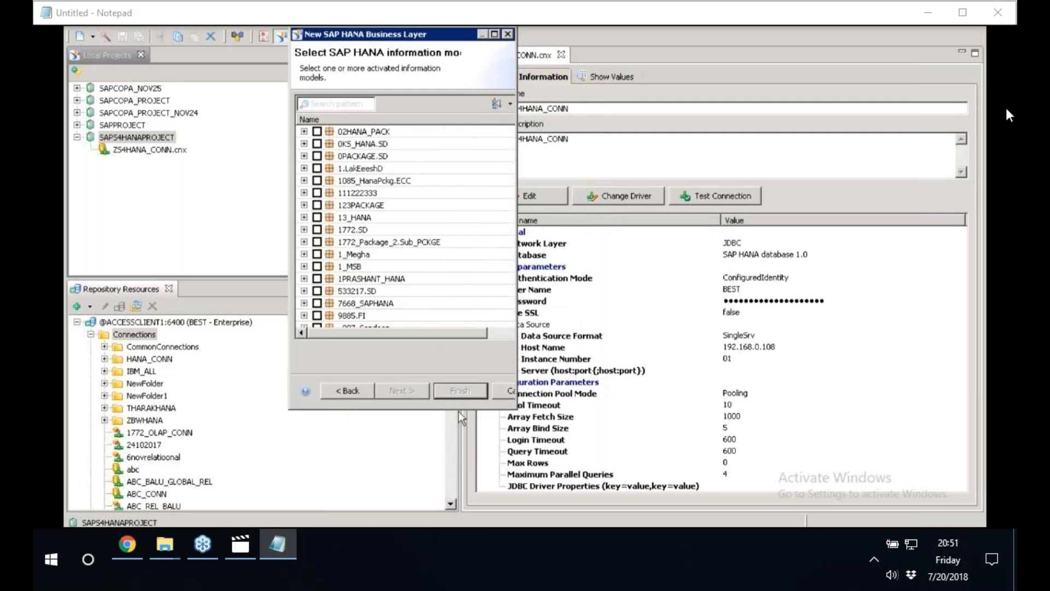
drag(459, 410, 459, 514)
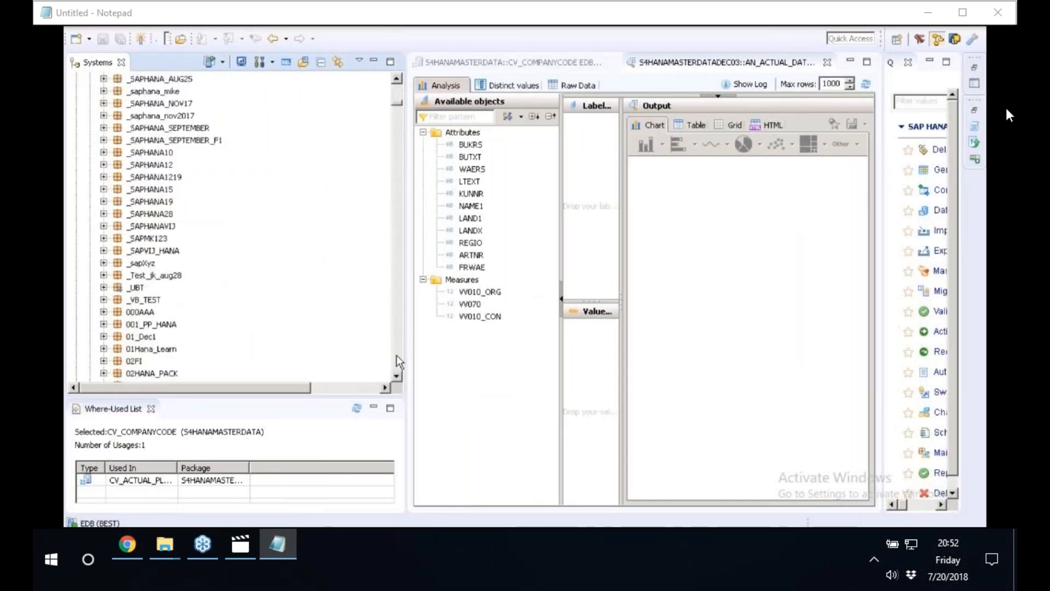
In SAP HANA Studio, locate and select the S4HANAMASTERDATADEC03 package in the system's content tree.
click(396, 356)
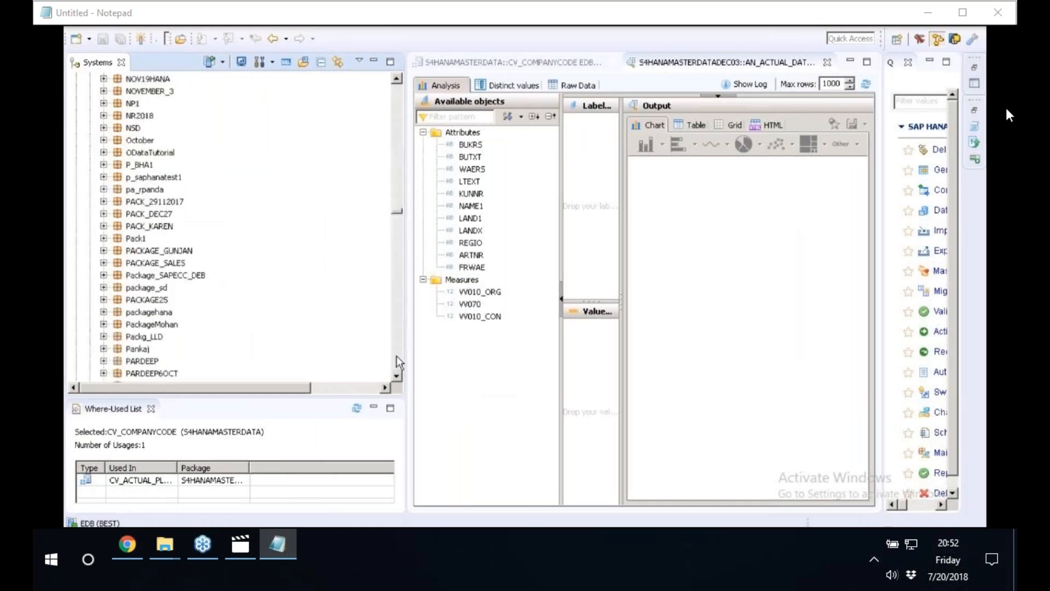
click(396, 356)
click(397, 152)
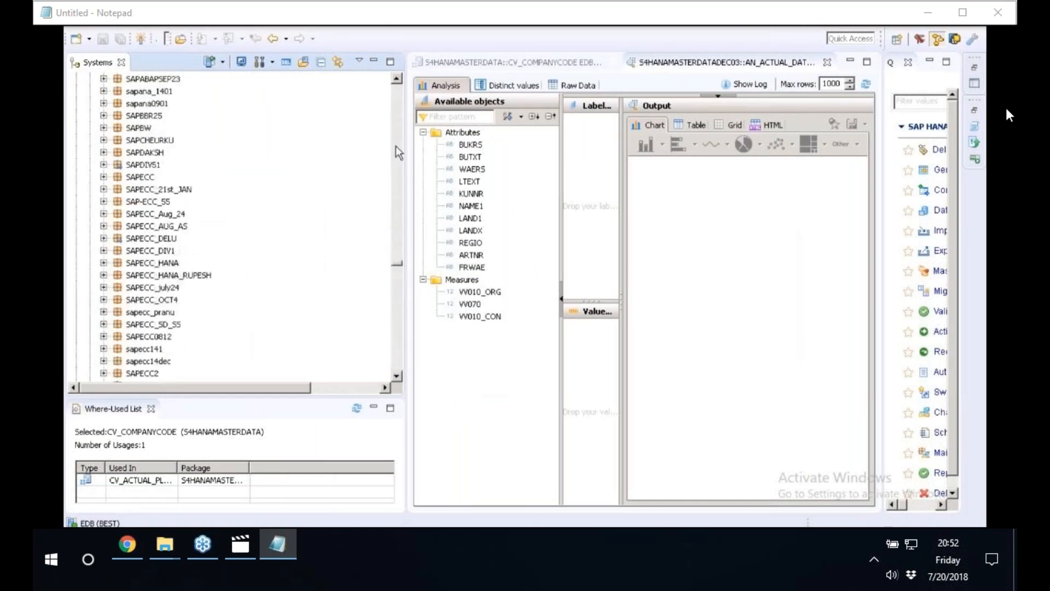
click(397, 152)
click(397, 152)
click(397, 152)
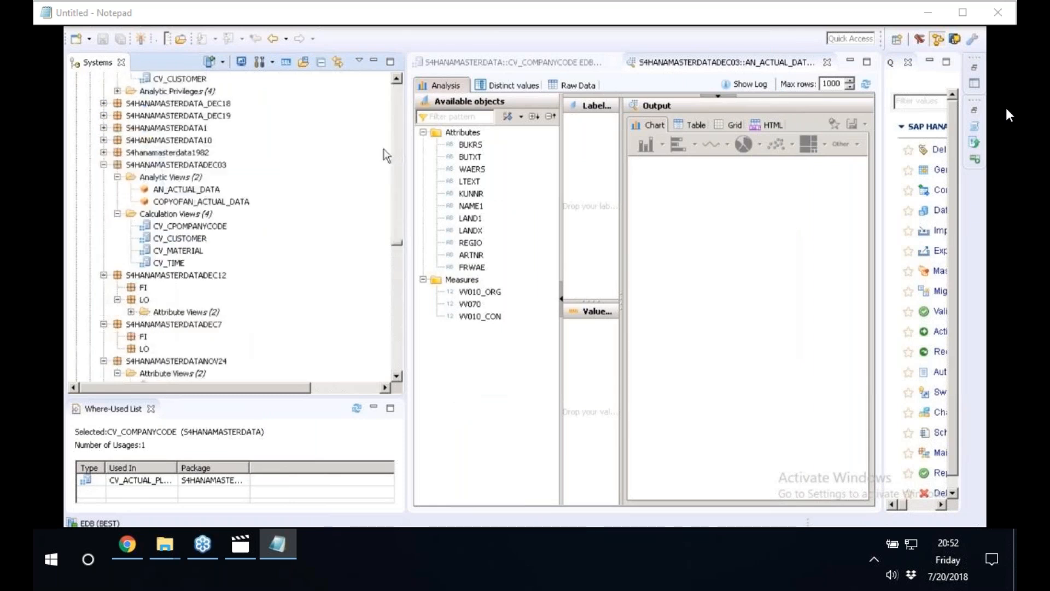
click(153, 164)
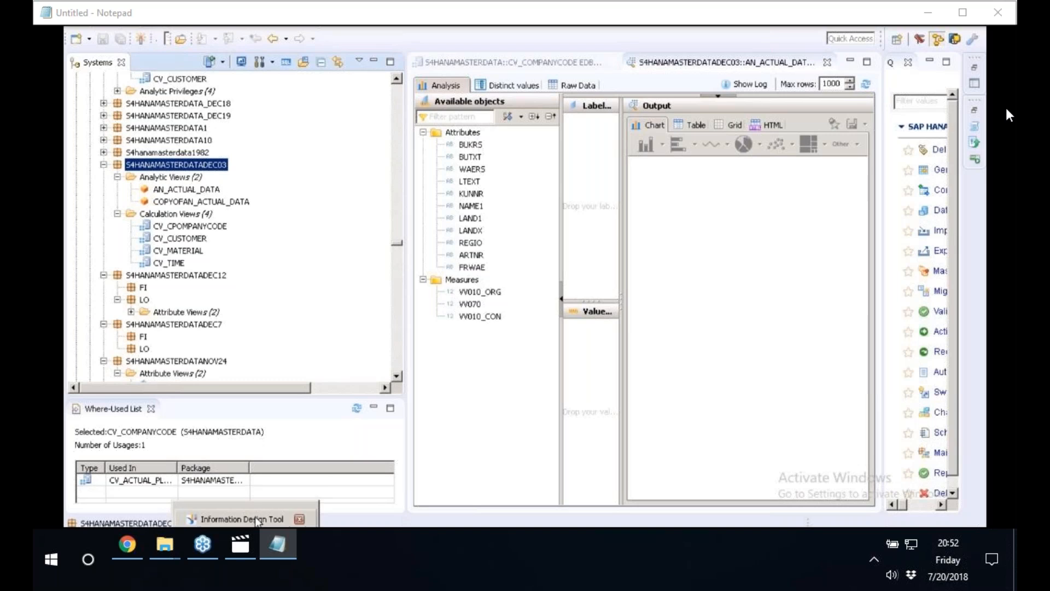
Return to Information Design Tool and look through the information model packages for S4HANAMASTERDATADEC03.
click(257, 520)
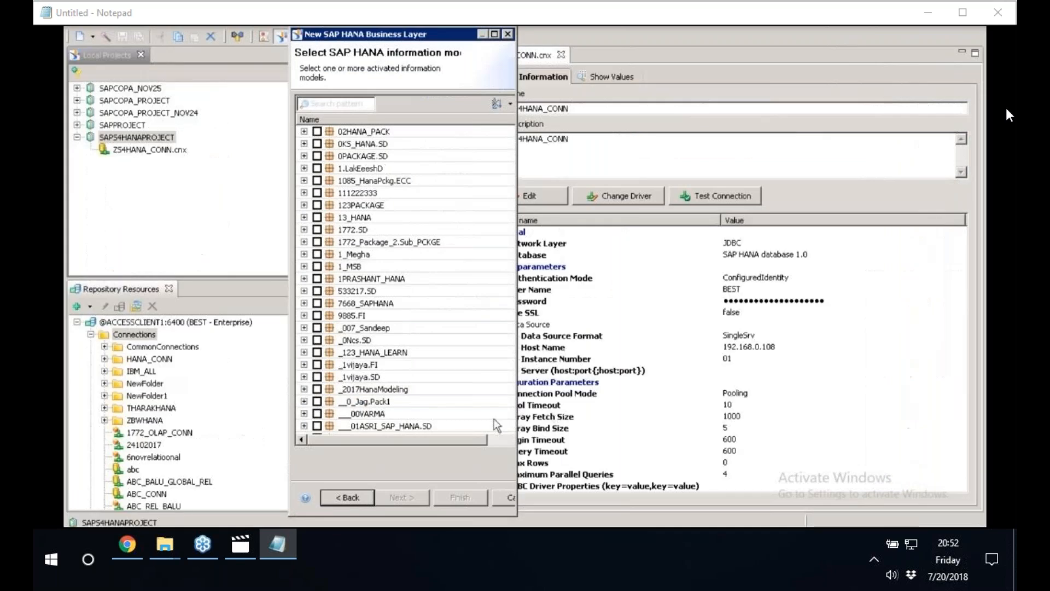
click(374, 340)
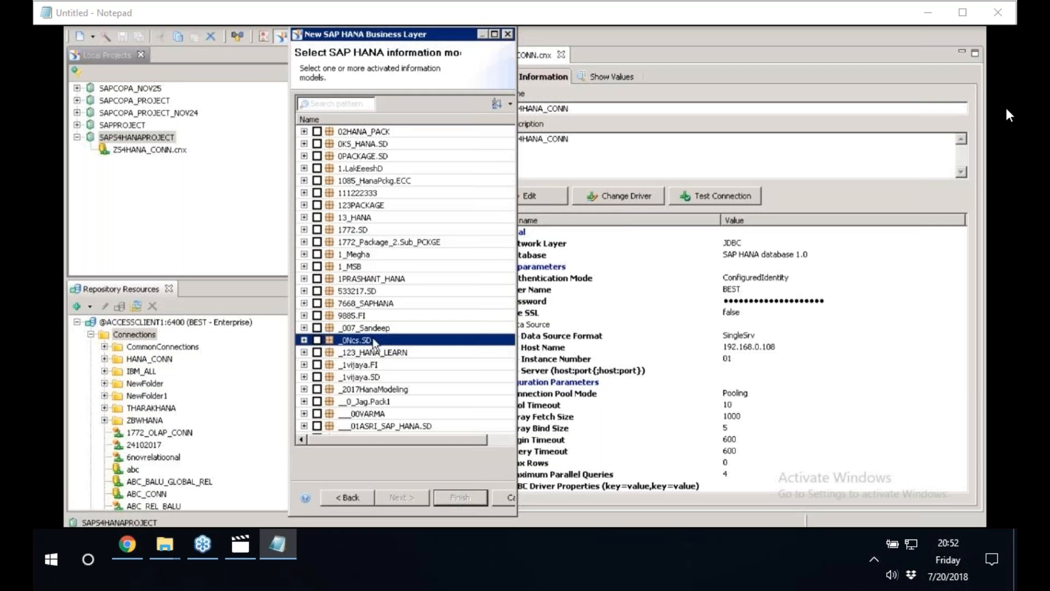
key(Page_Down)
key(Page_Down)
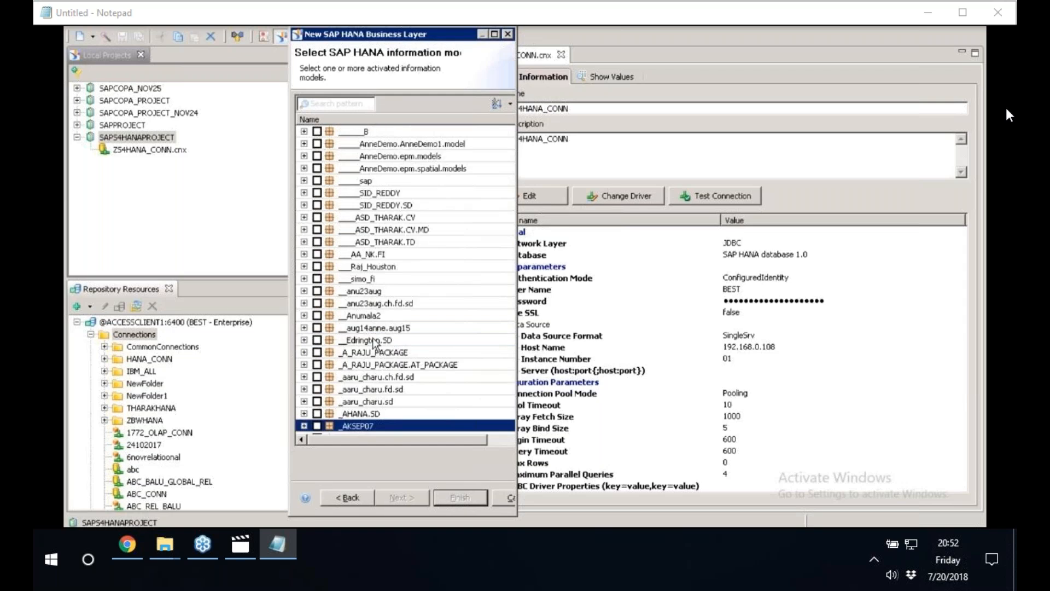
key(Page_Down)
key(Page_Down)
key(Page_Down)
key(Page_Down)
key(Page_Down)
key(Page_Down)
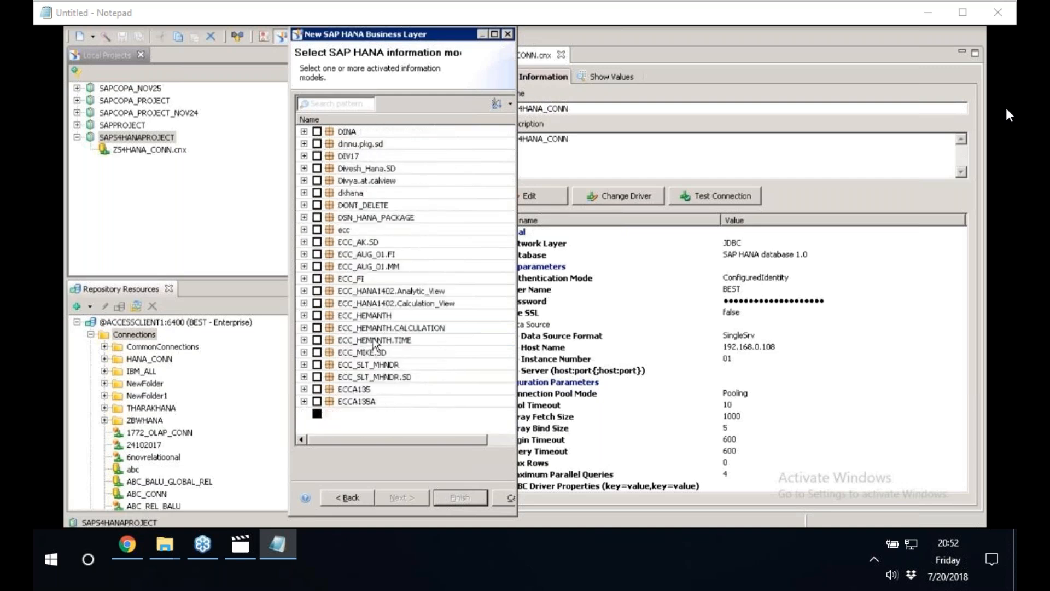
key(Page_Down)
key(Page_Down)
key(Page_Down)
key(Page_Down)
key(Page_Down)
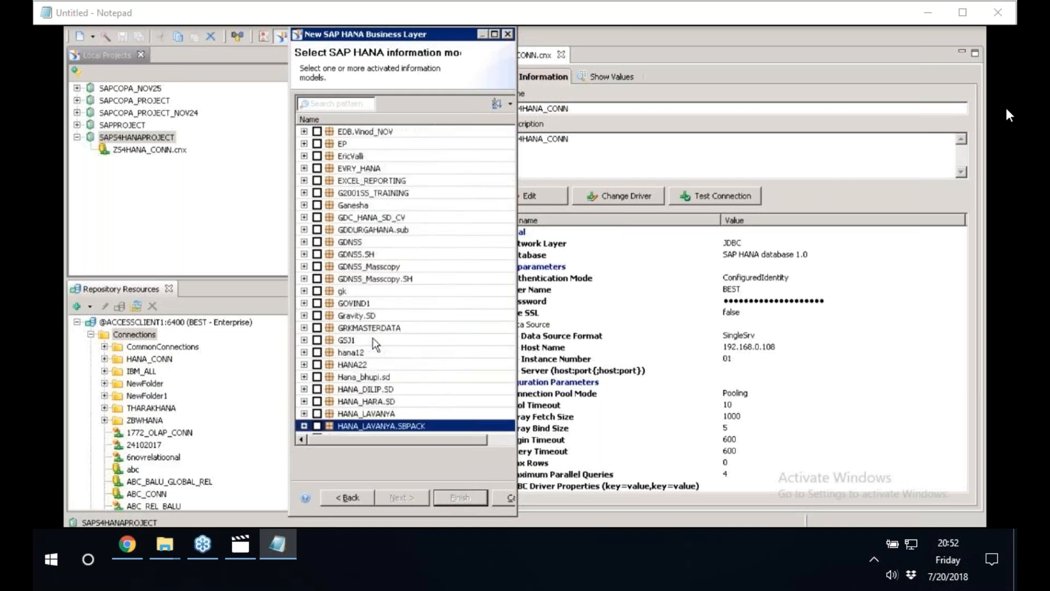
key(Page_Down)
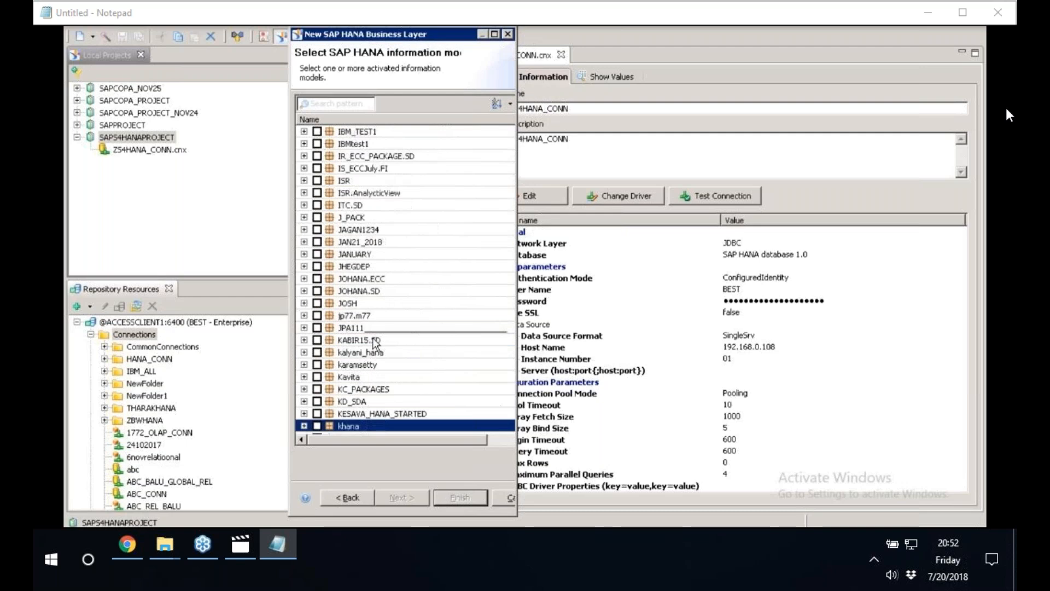
key(Page_Down)
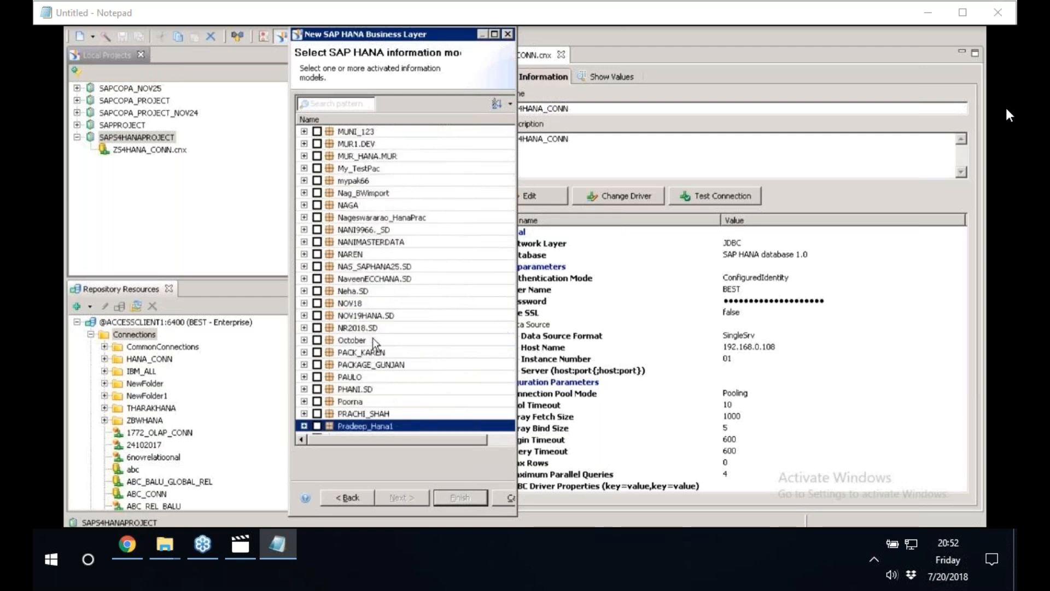
key(Page_Down)
key(Page_Down)
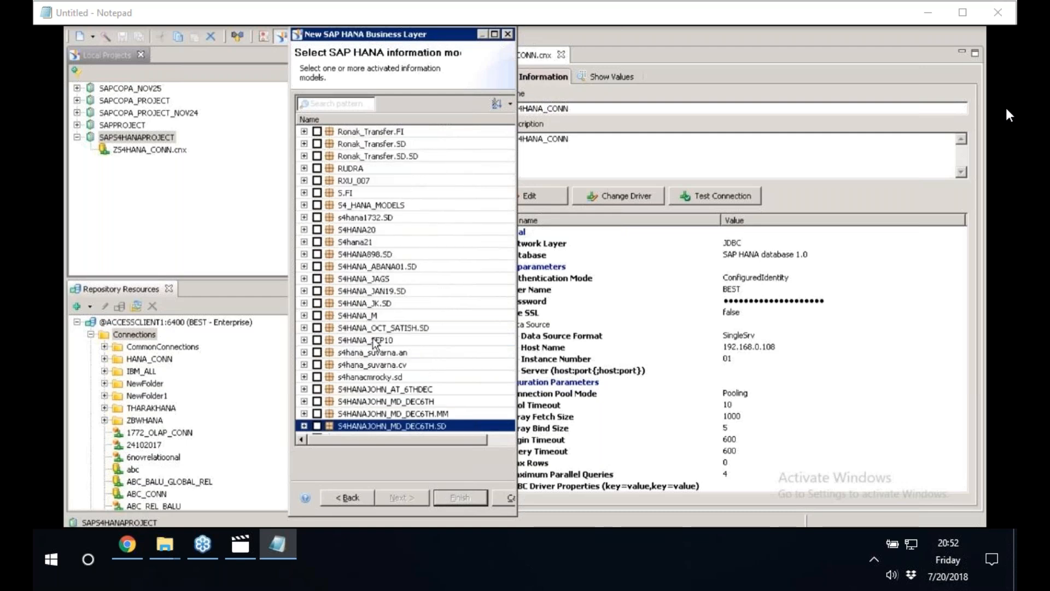
key(Down)
key(Down)
key(Down)
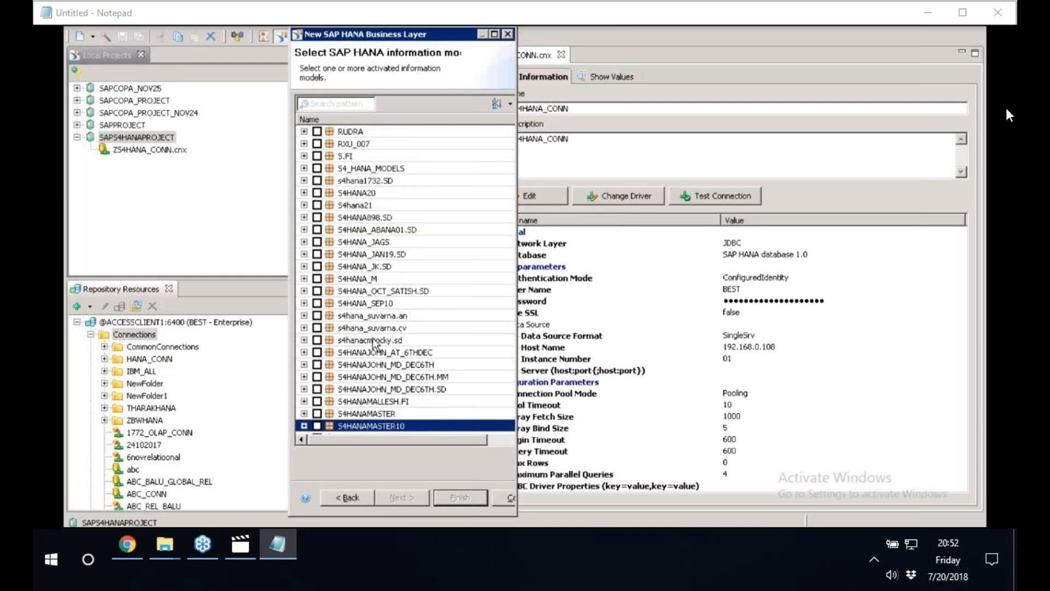
key(Down)
key(Down)
key(Down)
key(Down)
key(Down)
key(Down)
key(Down)
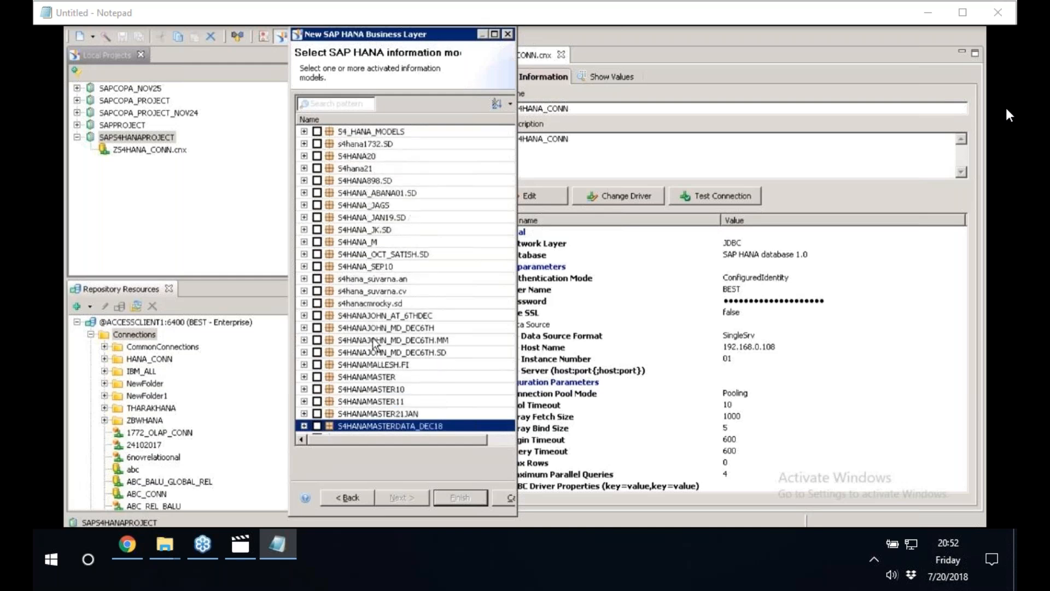
key(Down)
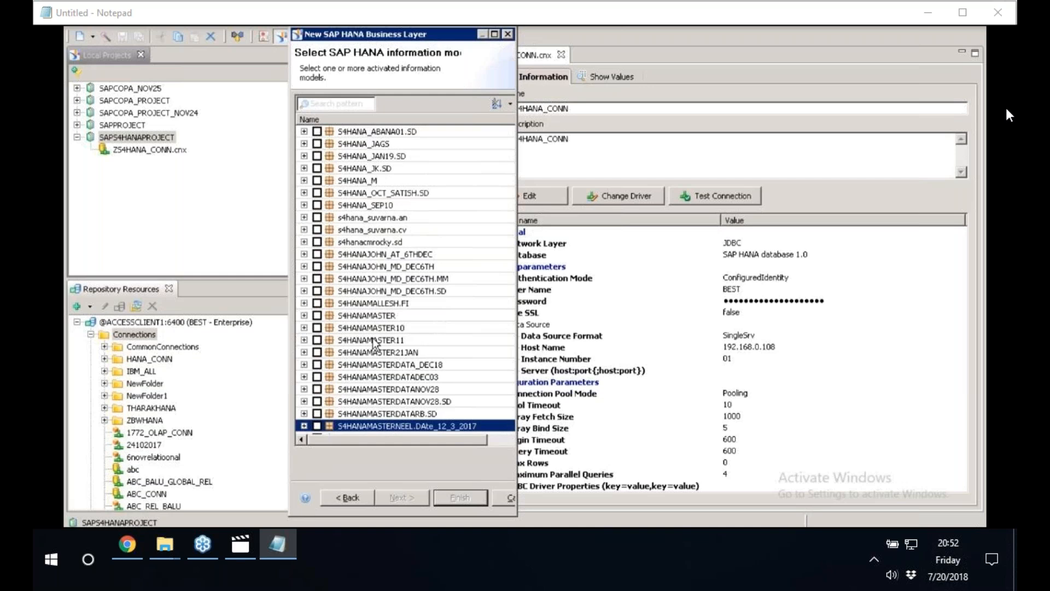
key(Down)
key(Down)
key(Down)
key(Down)
key(Down)
key(Down)
key(Down)
key(Down)
key(Down)
key(Down)
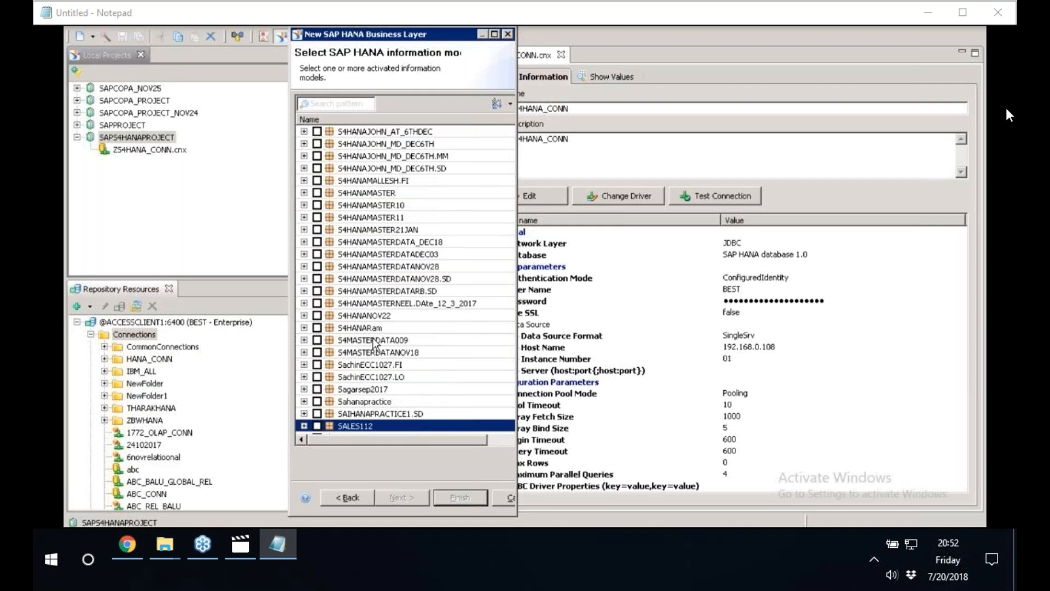
key(Down)
key(Down)
key(Down)
key(Down)
key(Down)
key(Down)
key(Down)
key(Down)
key(Down)
key(Down)
key(Down)
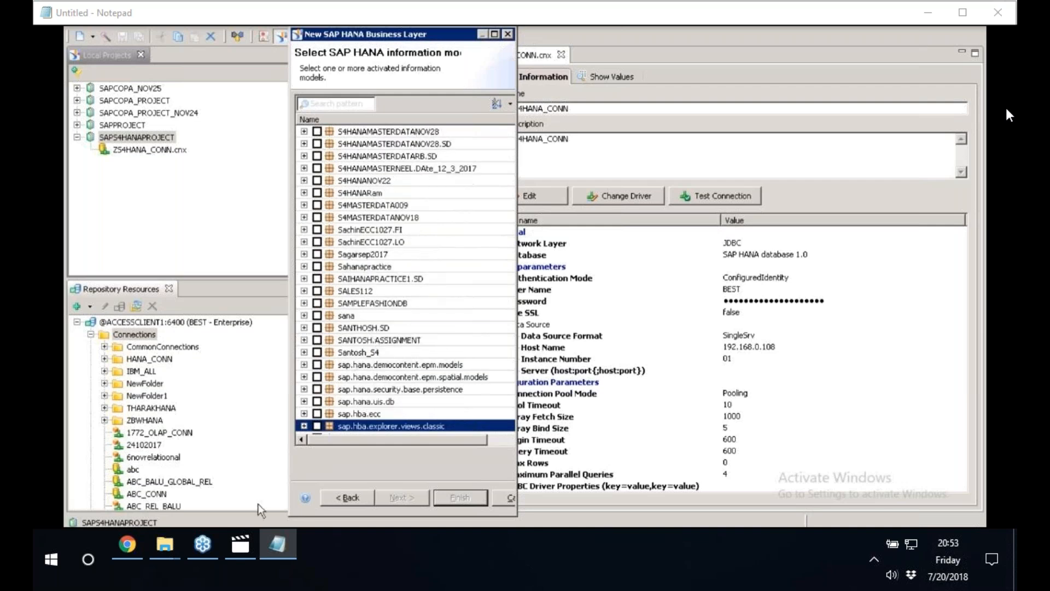
Select the AN_ACTUAL_DATA information model in the S4HANAMASTERDATADEC03 package and finish creating the business layer.
key(alt+Tab)
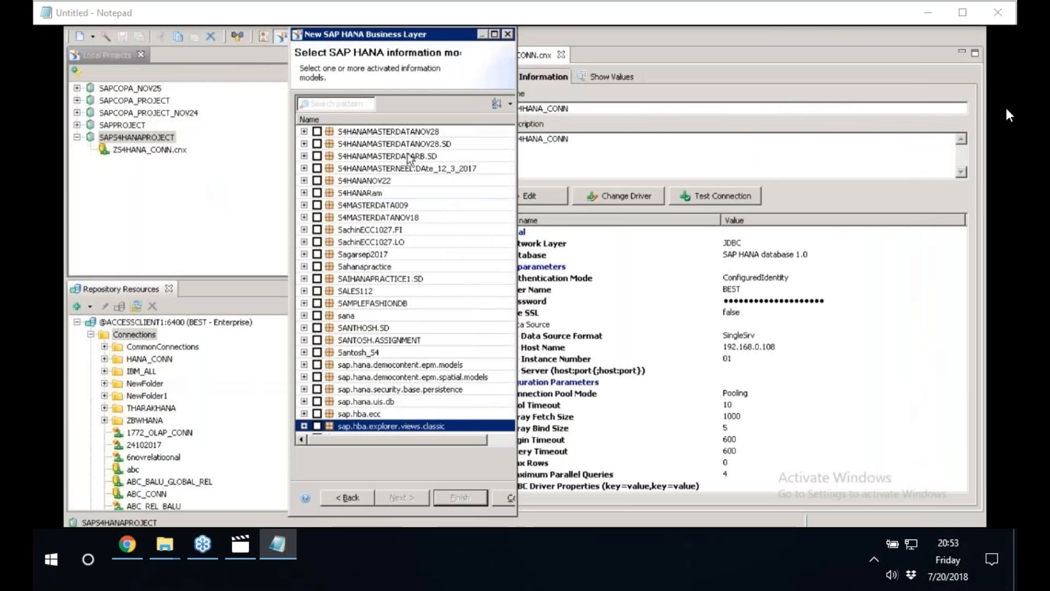
click(387, 291)
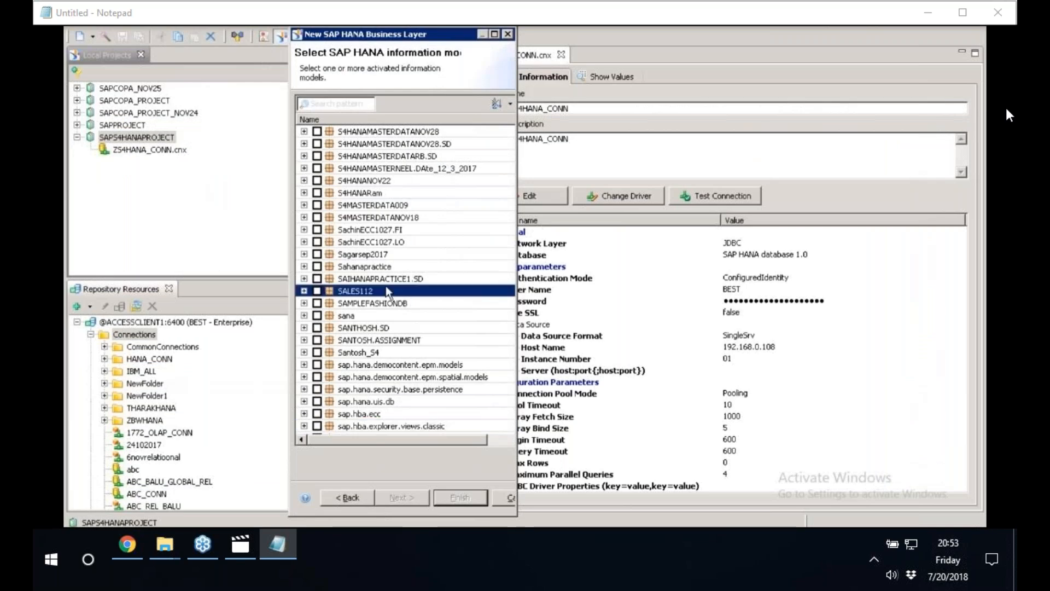
scroll(387, 291, up, 5)
scroll(386, 290, up, 1)
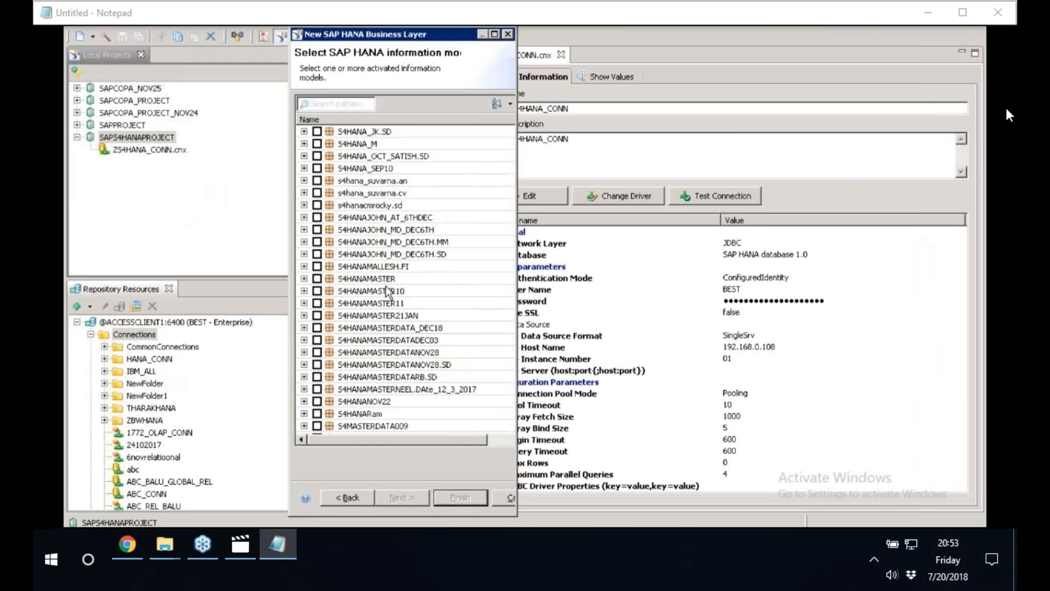
scroll(386, 285, up, 10)
scroll(385, 286, down, 7)
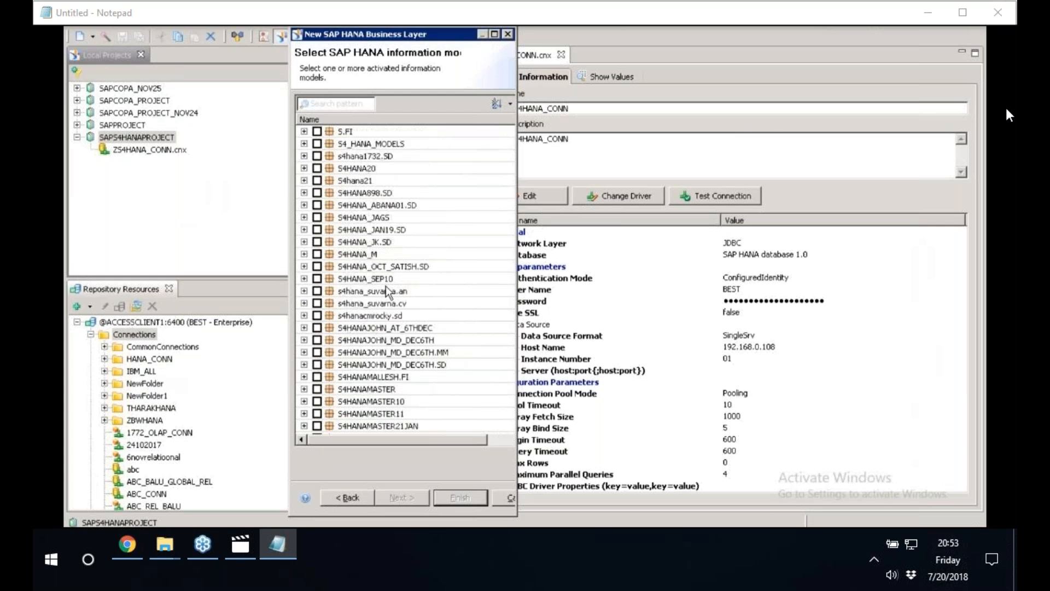
scroll(386, 285, down, 6)
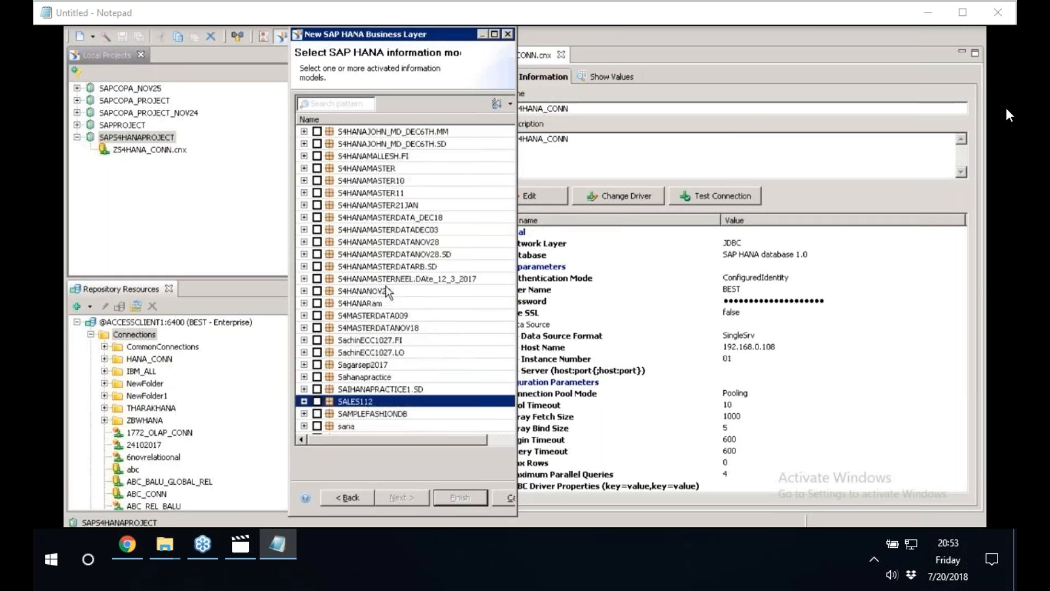
click(304, 229)
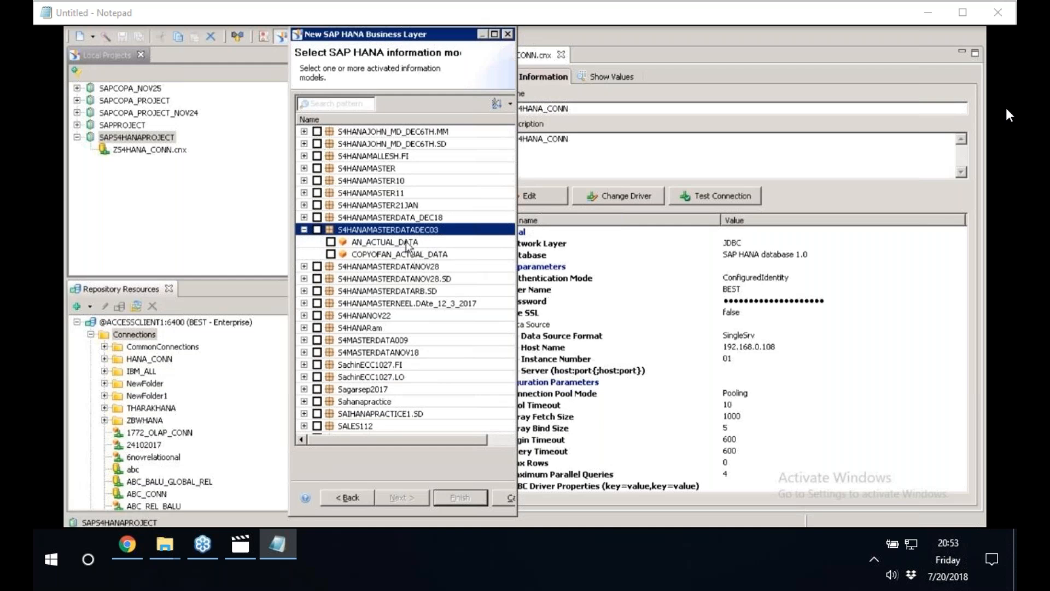
click(358, 244)
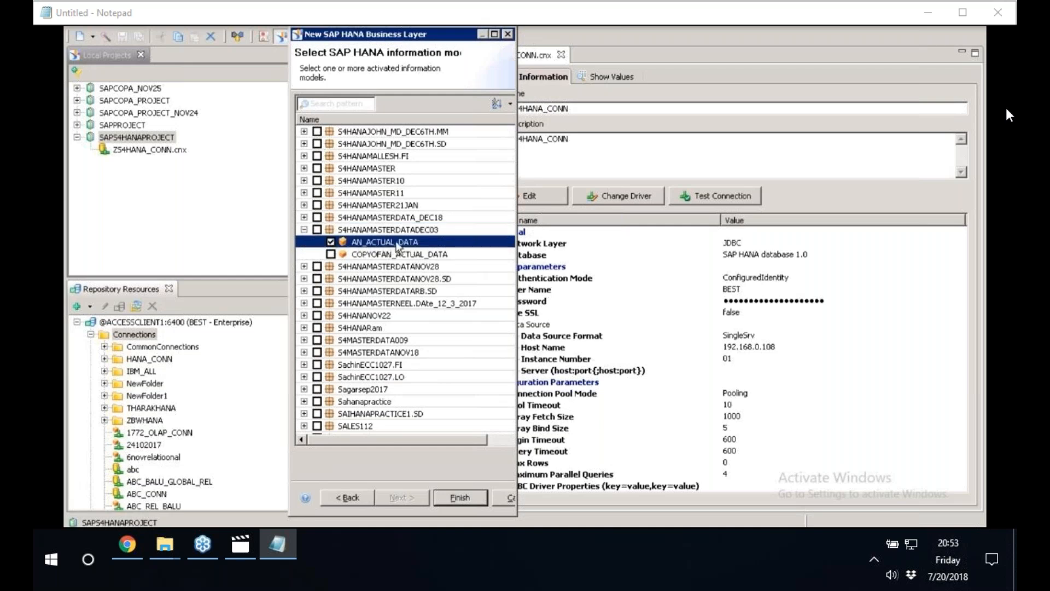
click(460, 497)
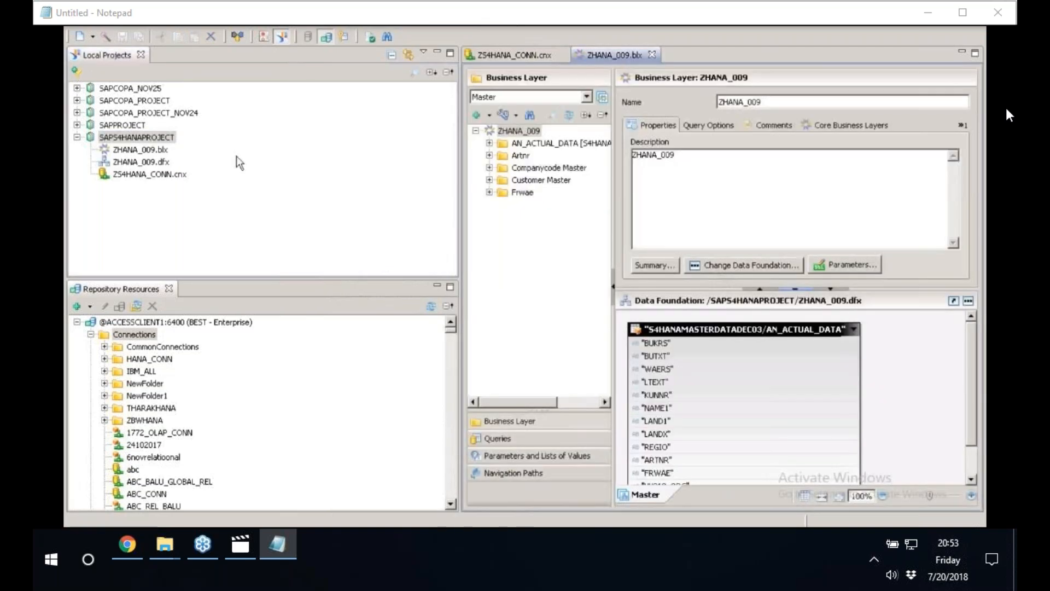
Open the ZHANA_009.dfx data foundation and resize the panes to show all columns of the AN_ACTUAL_DATA table.
click(157, 150)
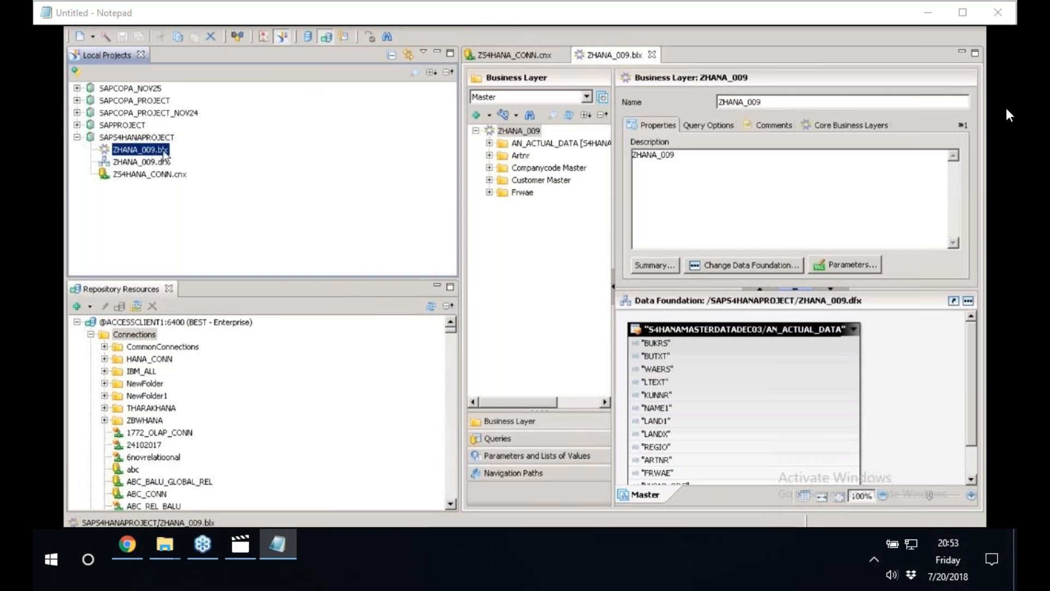
click(131, 163)
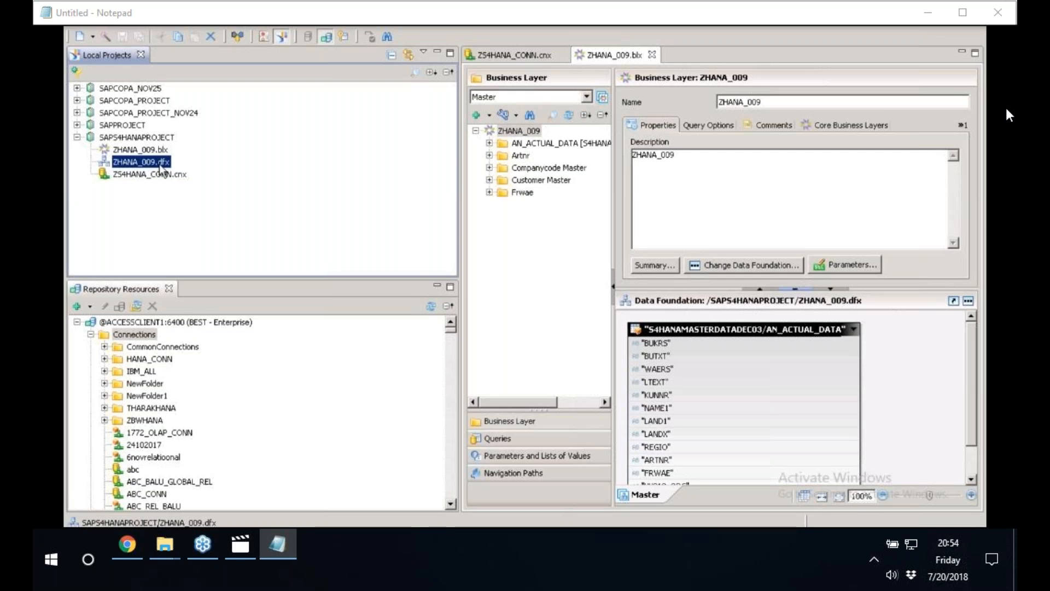
double_click(161, 163)
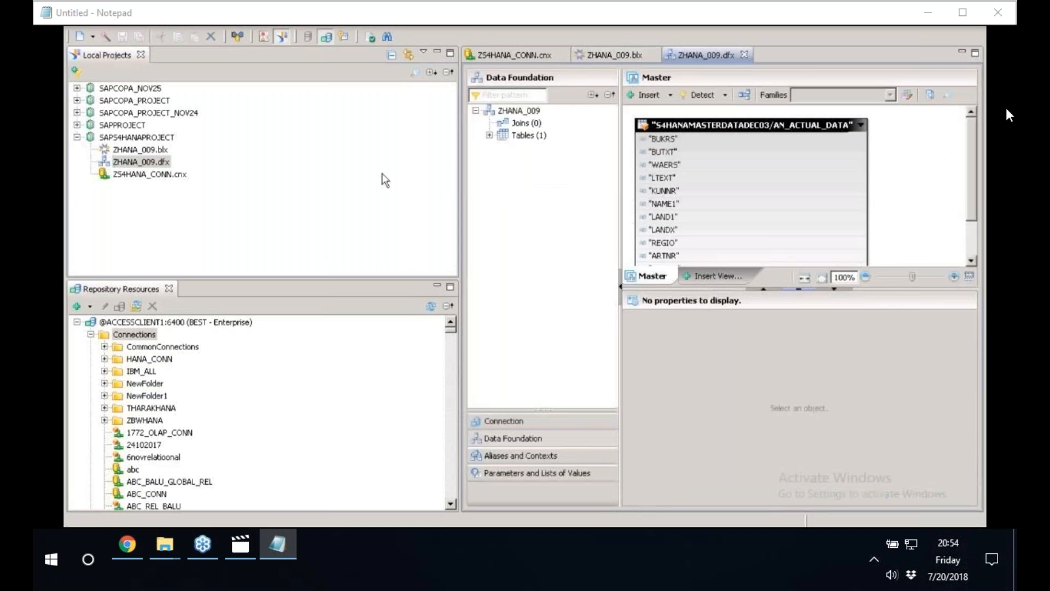
drag(464, 199, 244, 166)
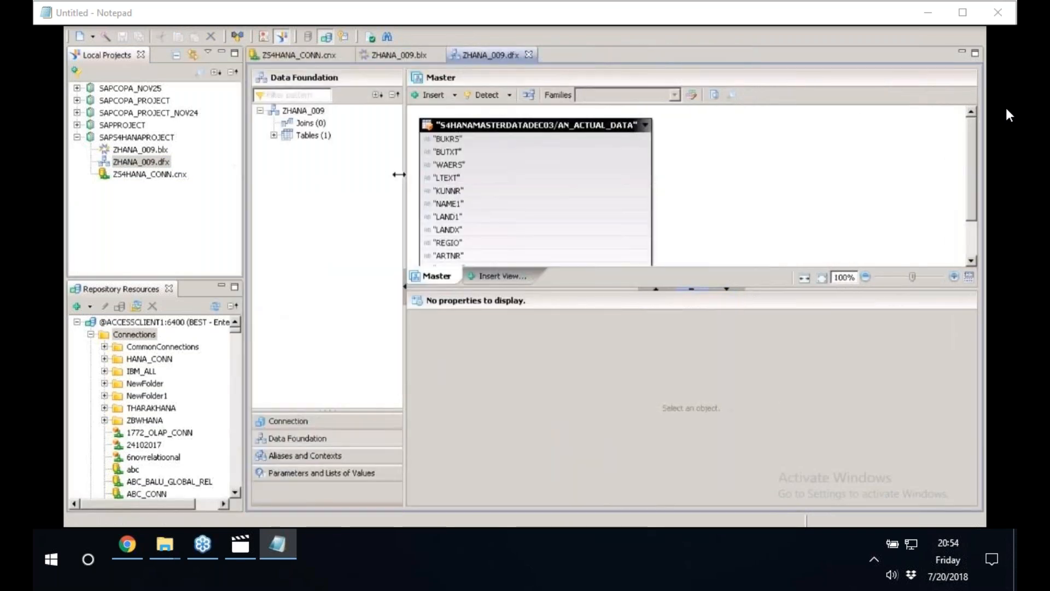
drag(404, 224, 329, 224)
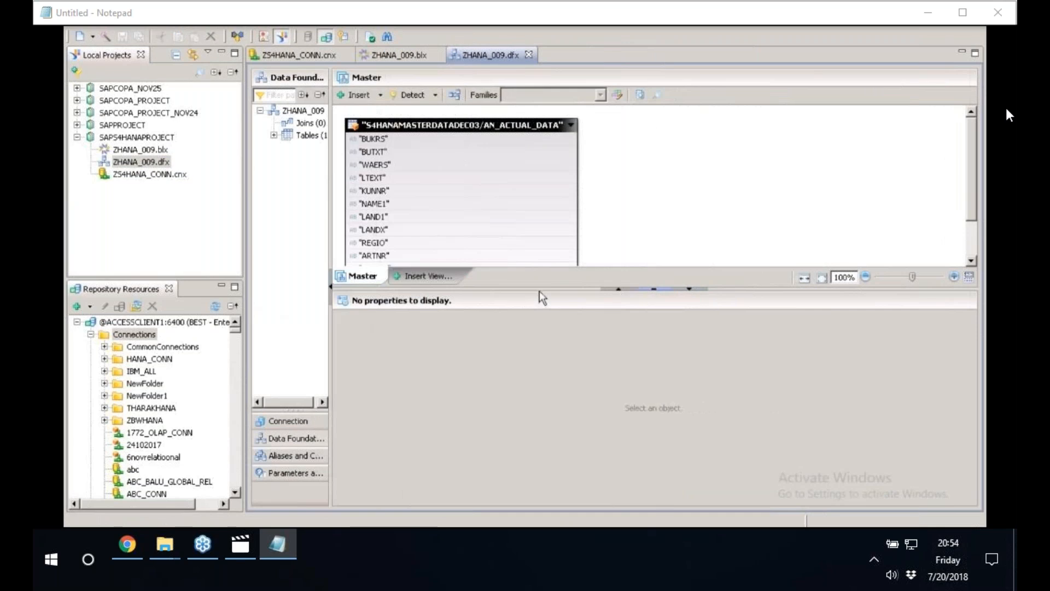
drag(539, 290, 520, 442)
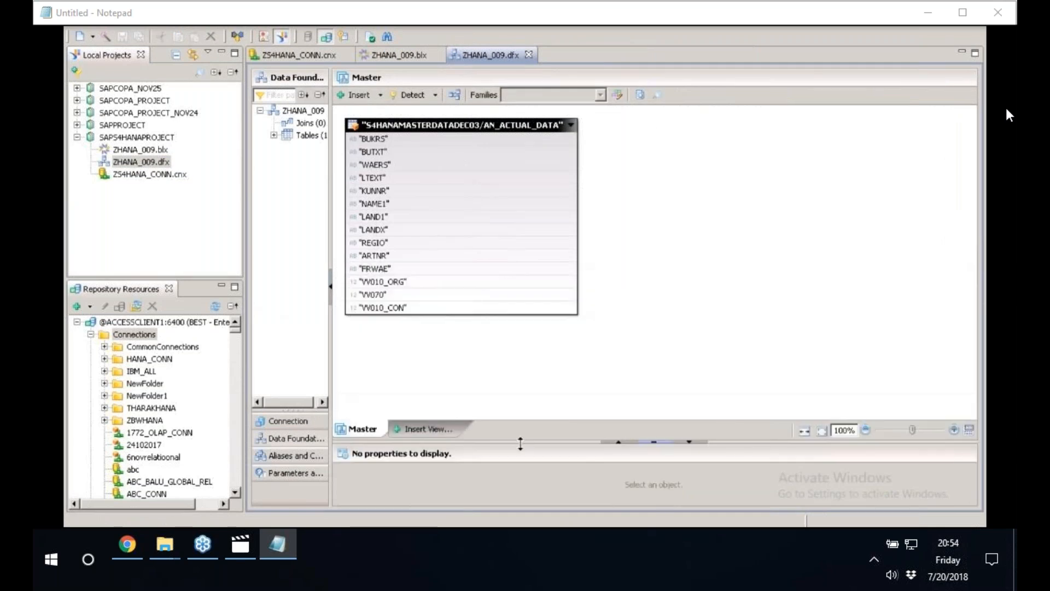
mouse_move(429, 157)
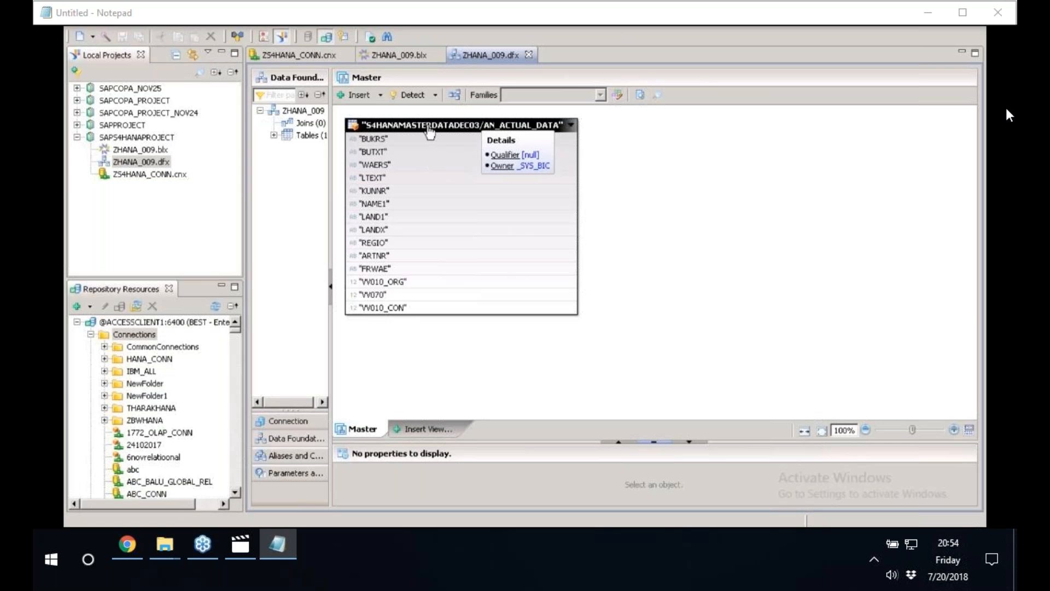
Try to publish the ZHANA_009.blx business layer to a repository.
click(134, 163)
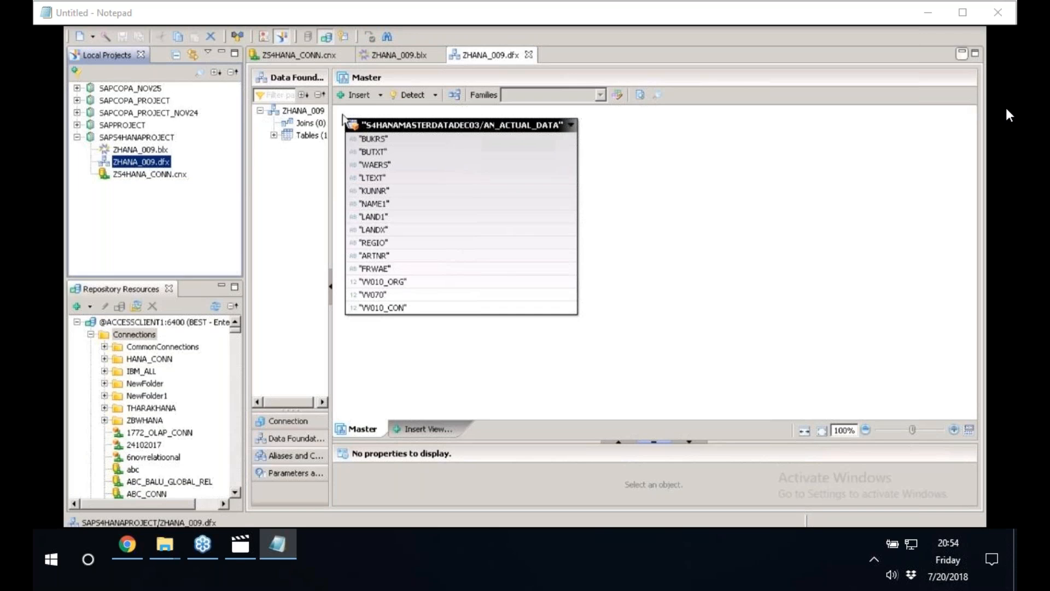
click(135, 151)
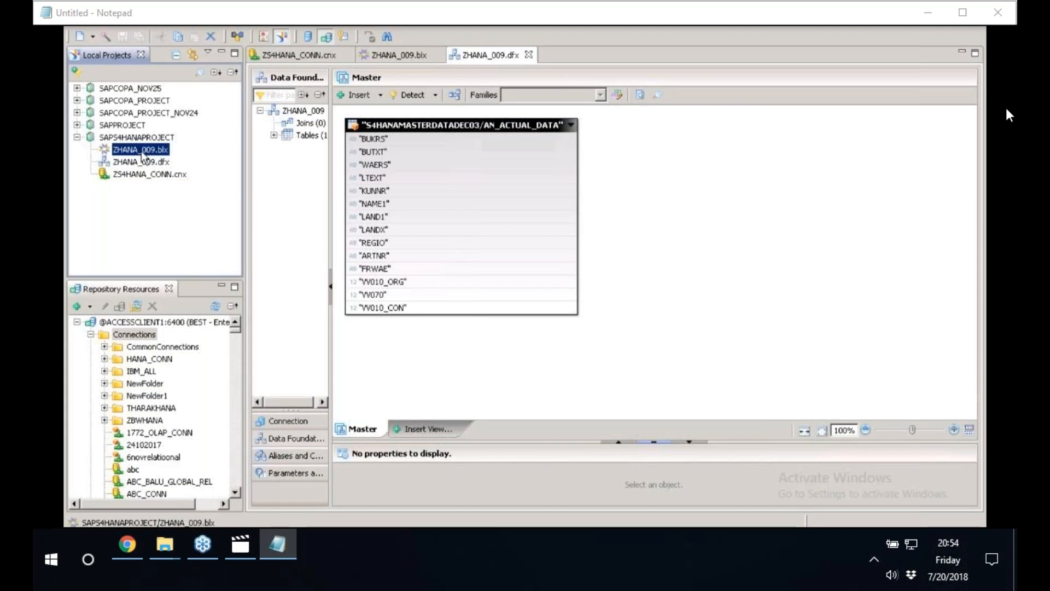
click(149, 163)
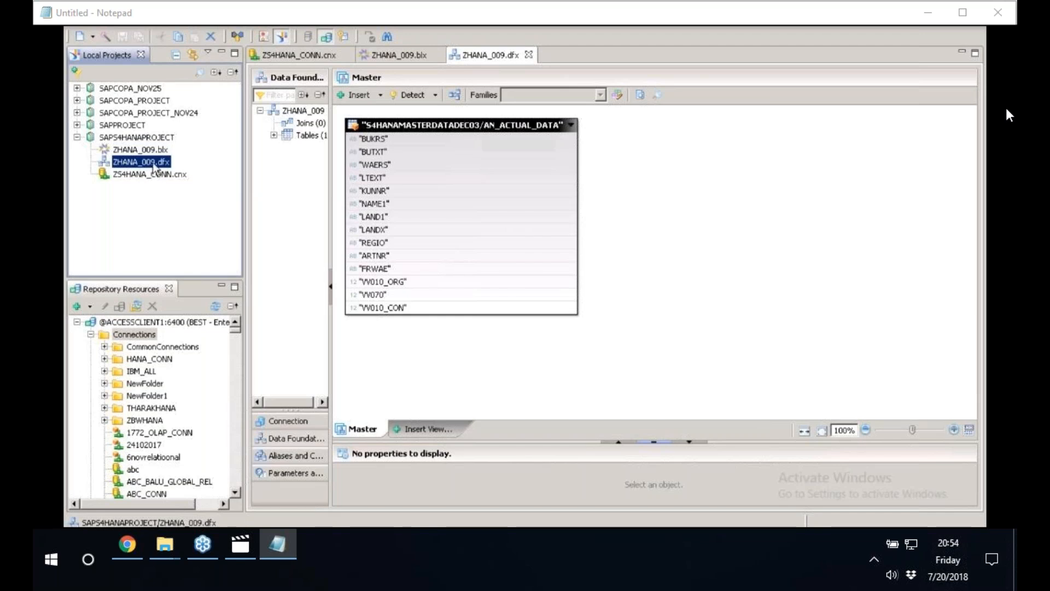
click(146, 151)
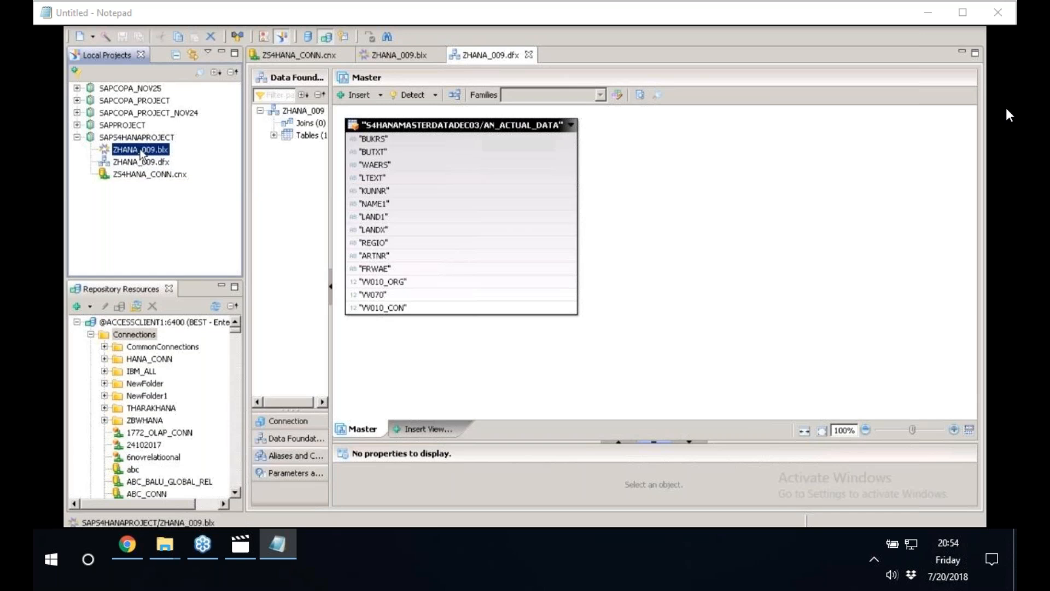
right_click(143, 154)
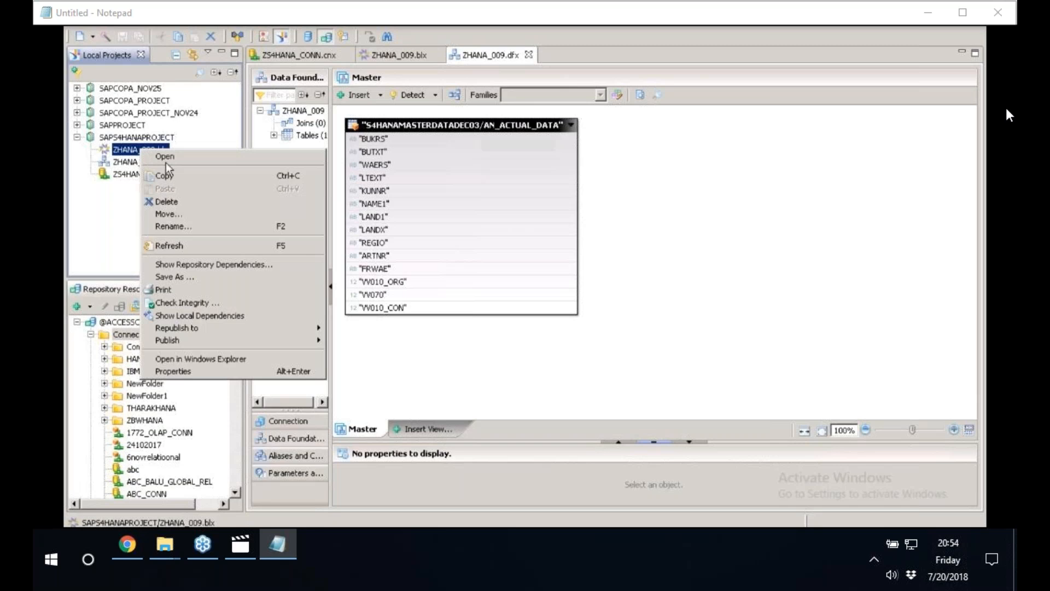
mouse_move(257, 342)
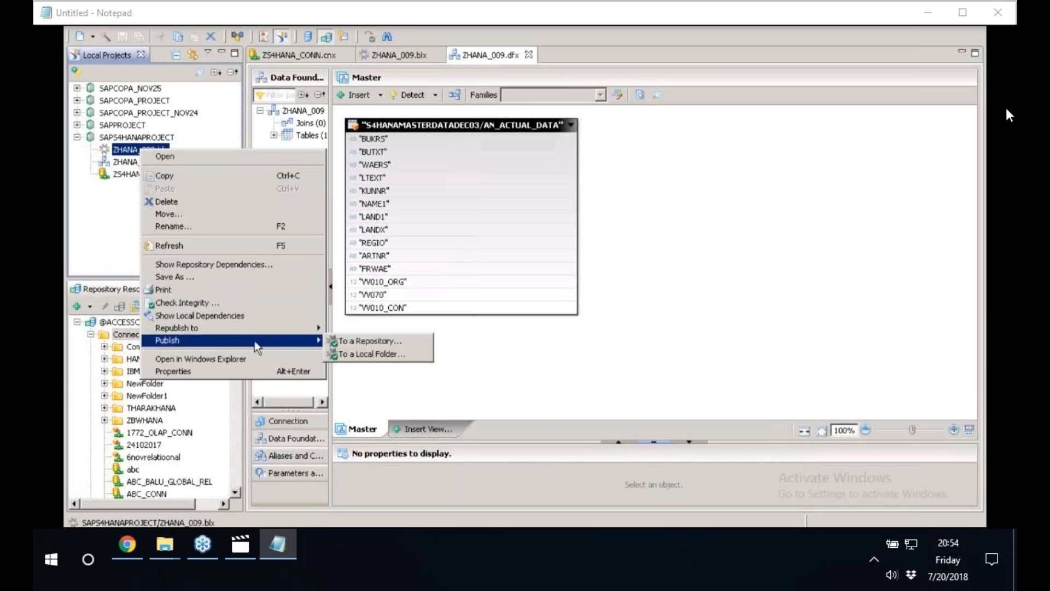
click(379, 341)
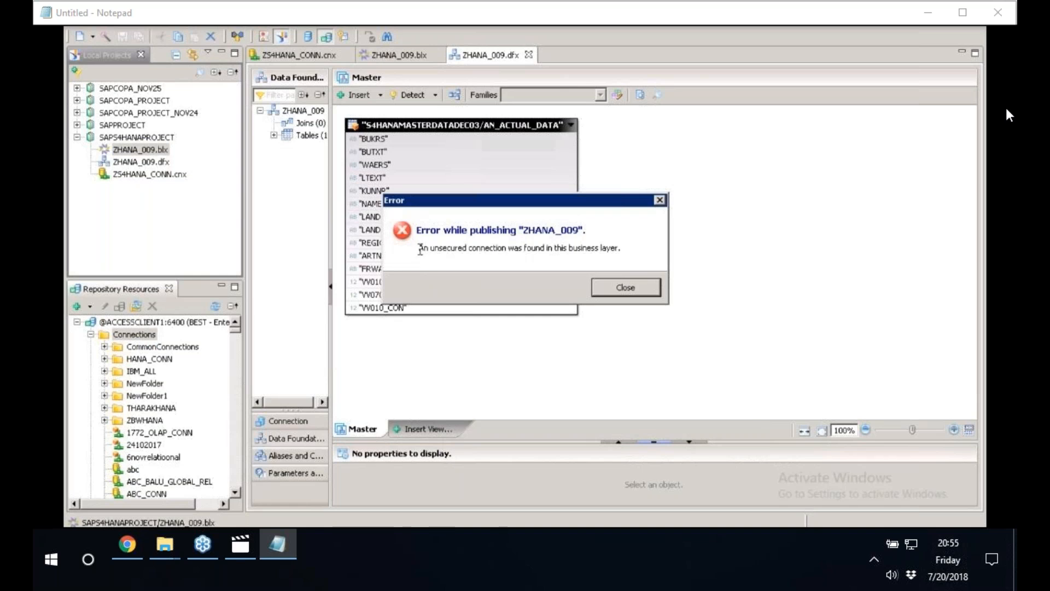
drag(420, 250, 635, 252)
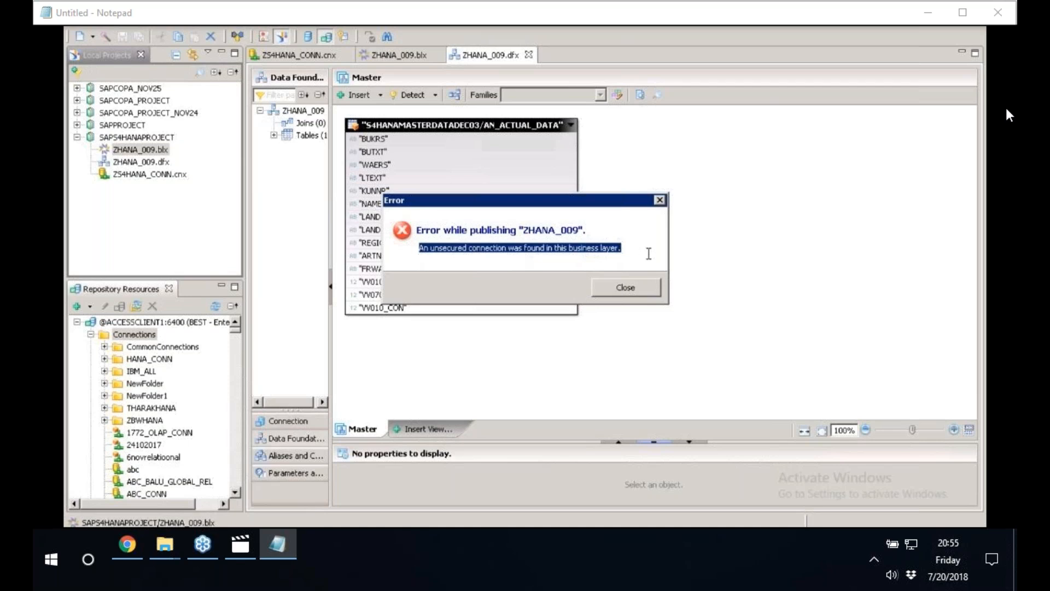
click(642, 285)
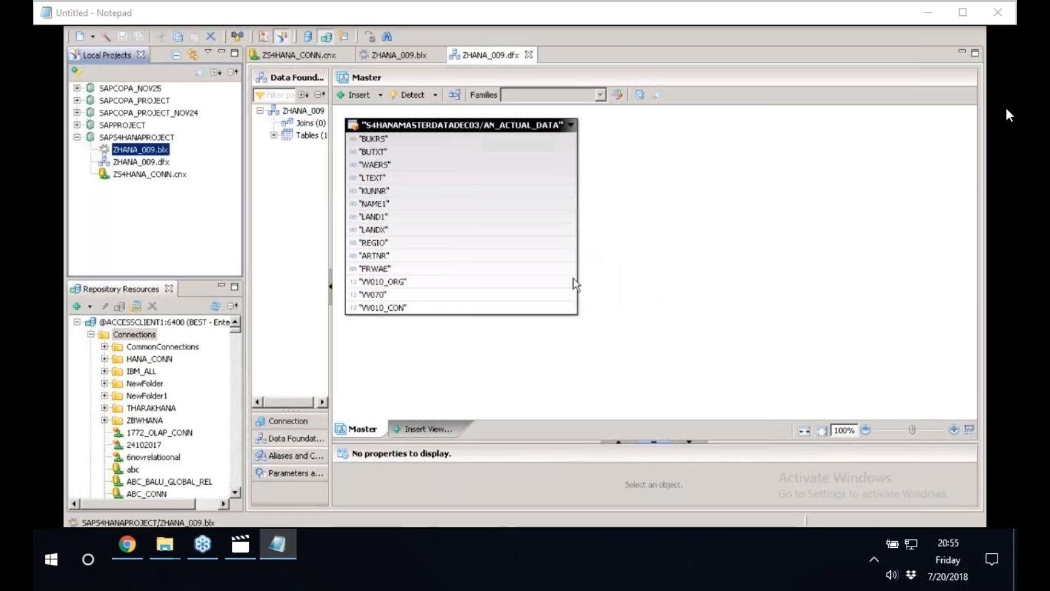
Show the connection used by the ZHANA_009 data foundation and check which connections it can be changed to.
click(126, 162)
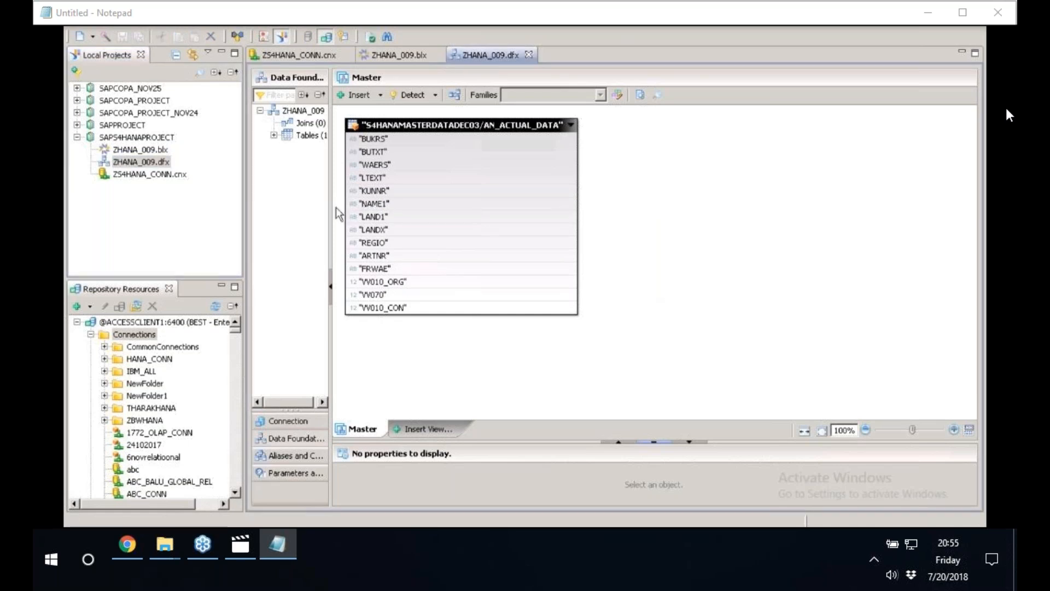
drag(332, 208, 498, 208)
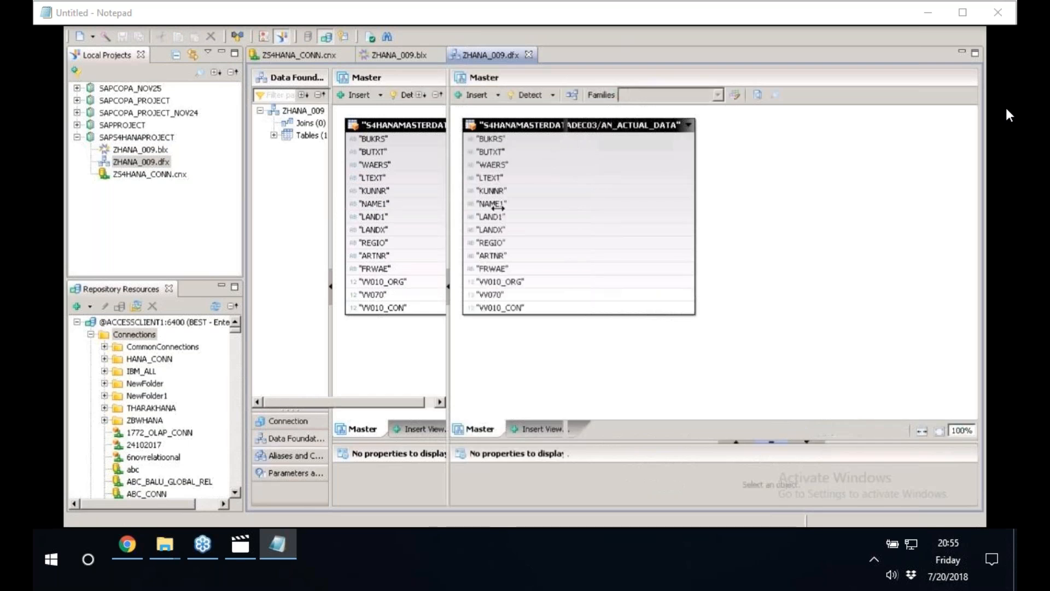
click(303, 422)
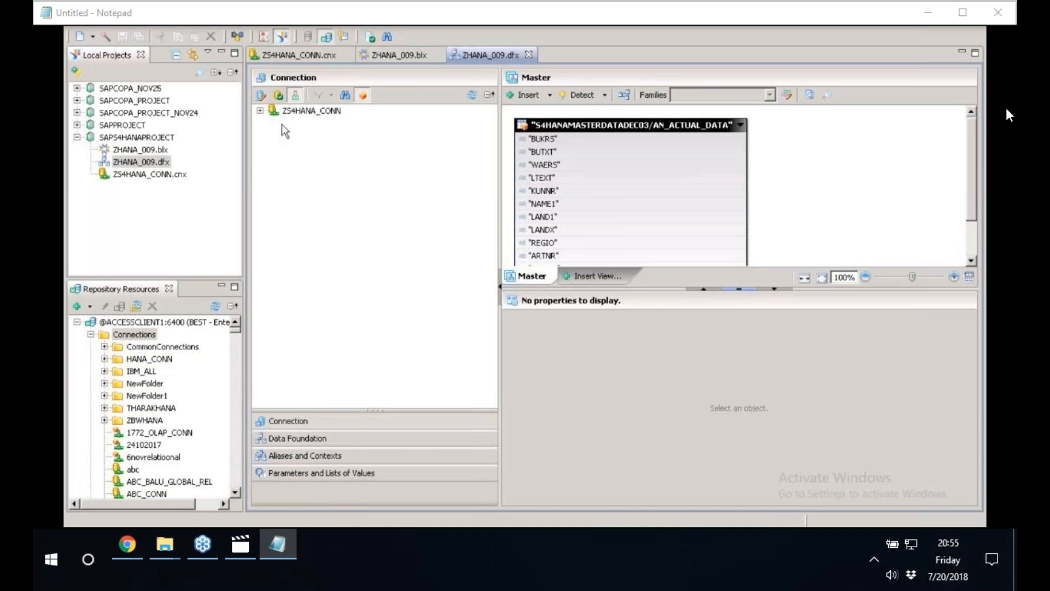
click(262, 97)
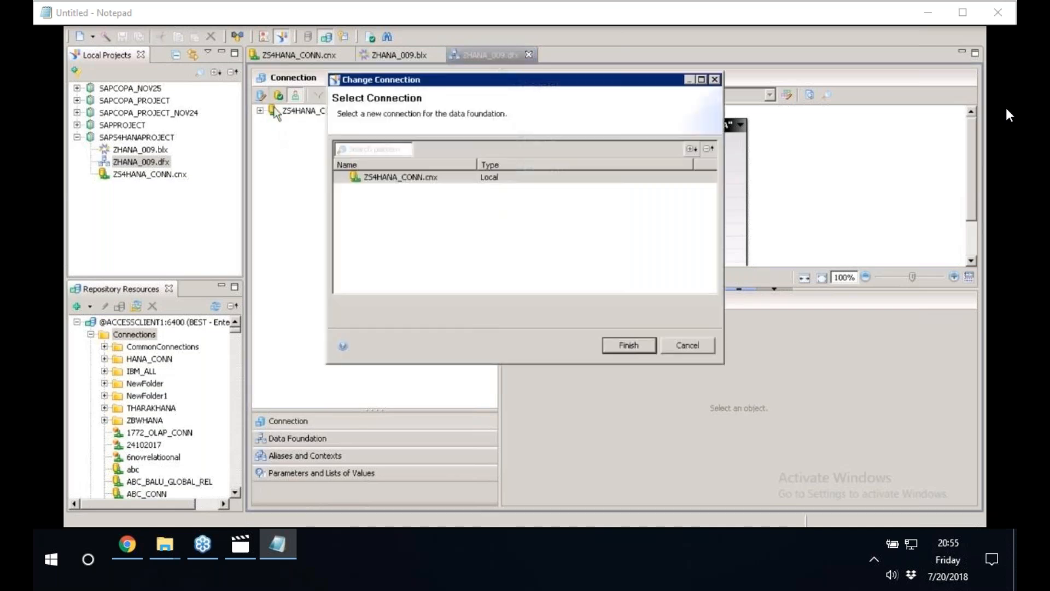
click(427, 181)
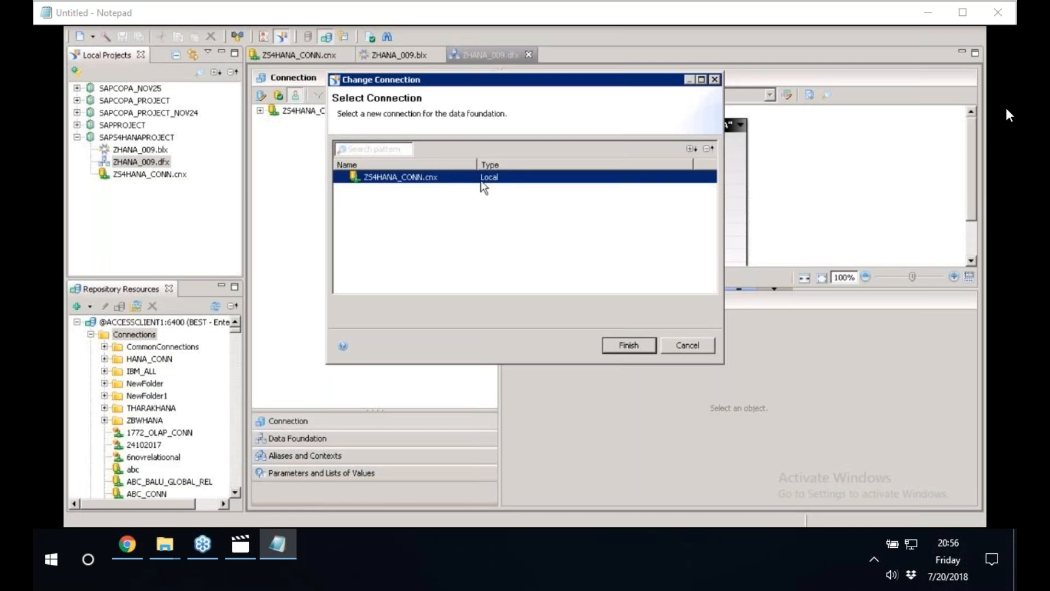
click(689, 346)
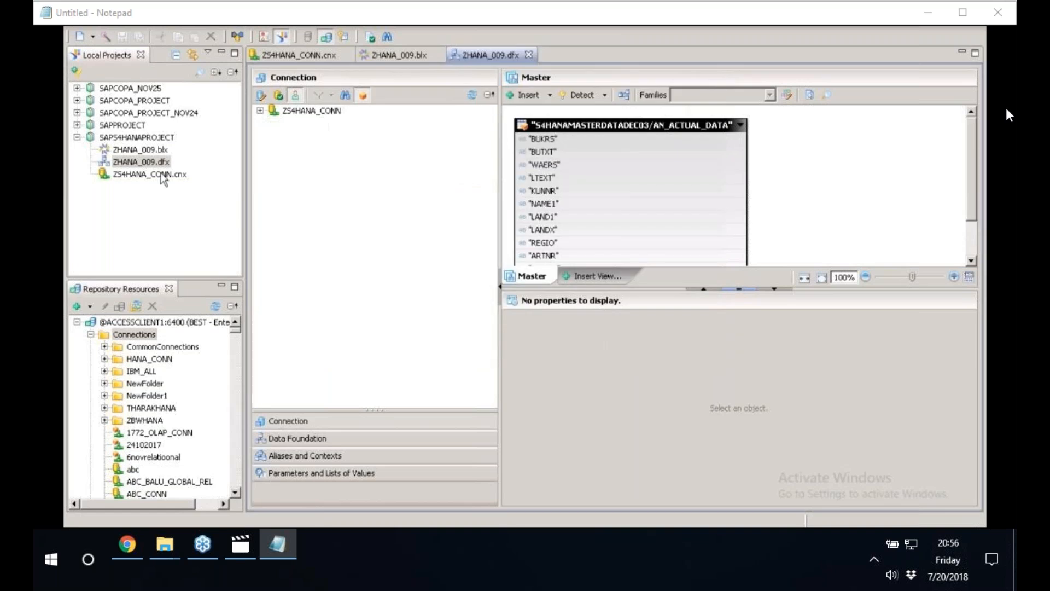
click(140, 163)
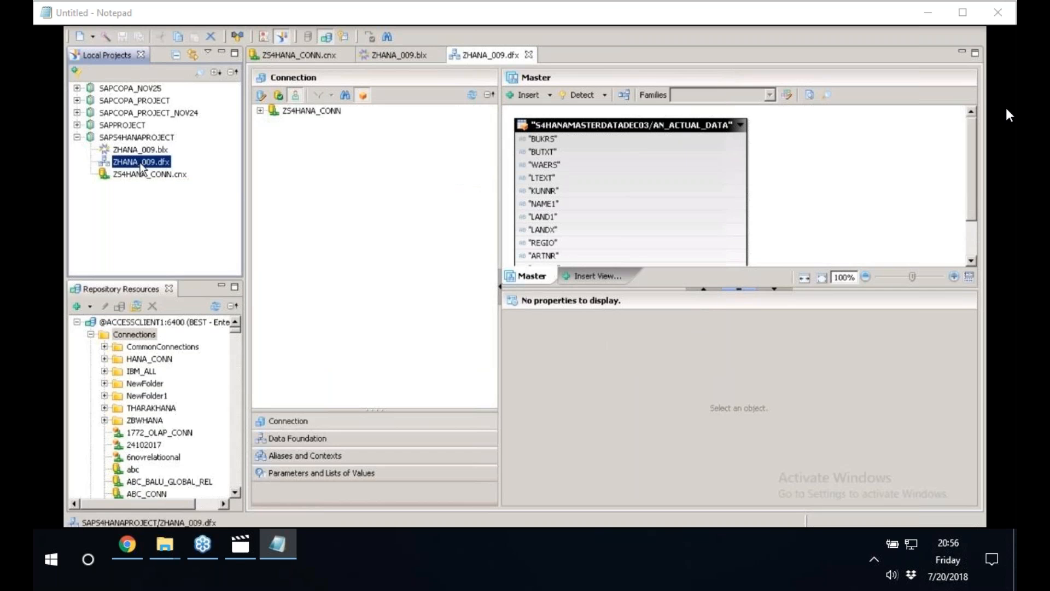
right_click(141, 168)
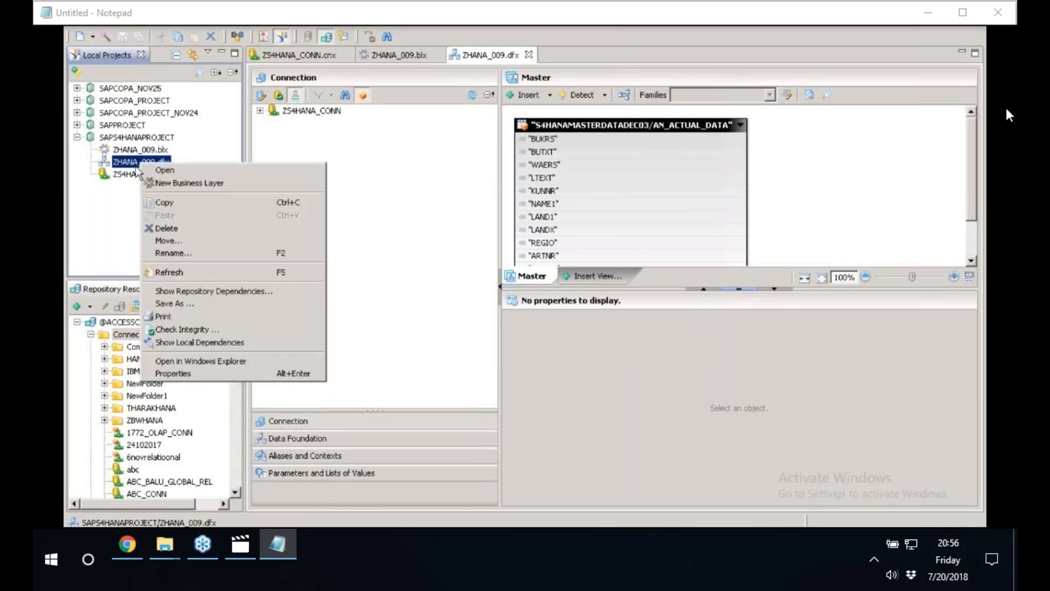
click(130, 174)
right_click(130, 174)
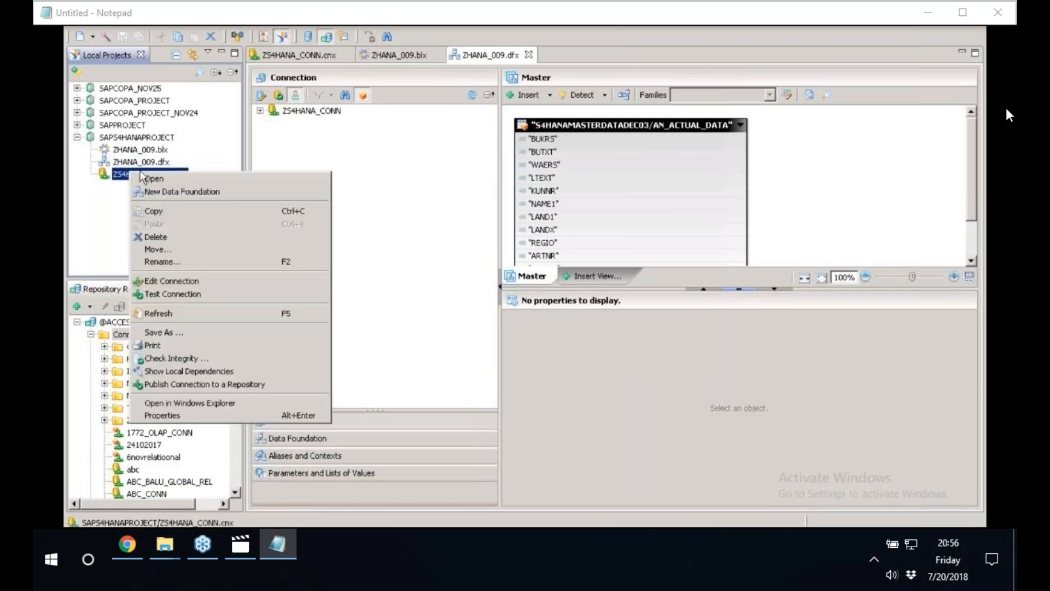
click(188, 386)
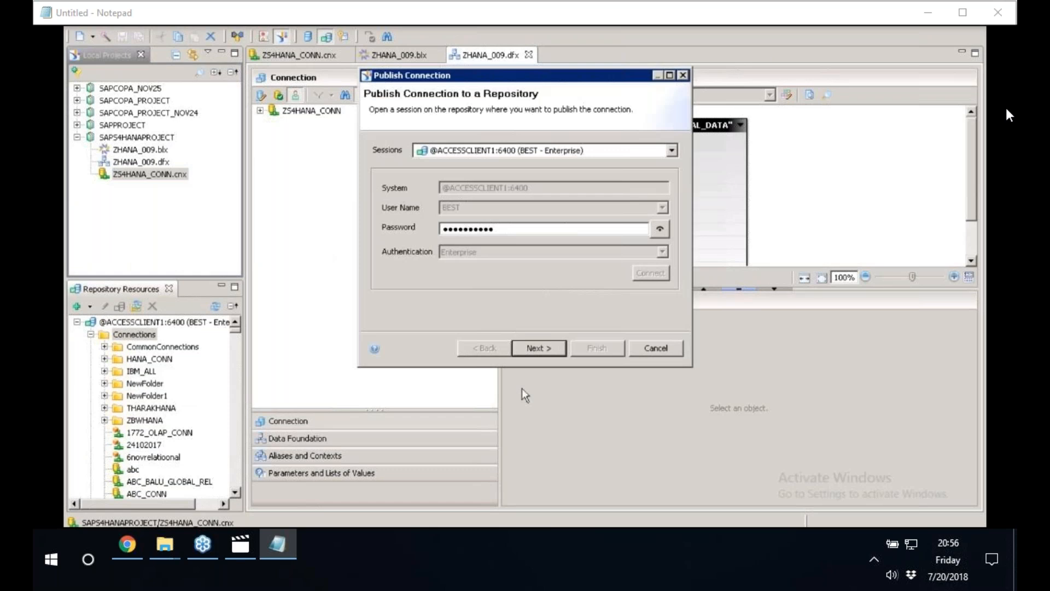
key(Return)
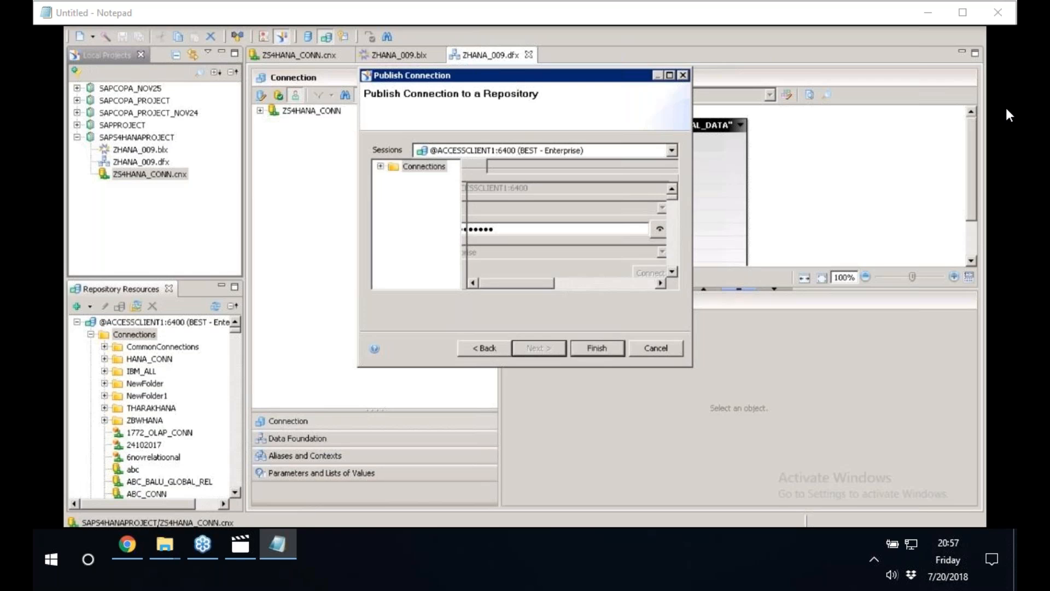
key(Return)
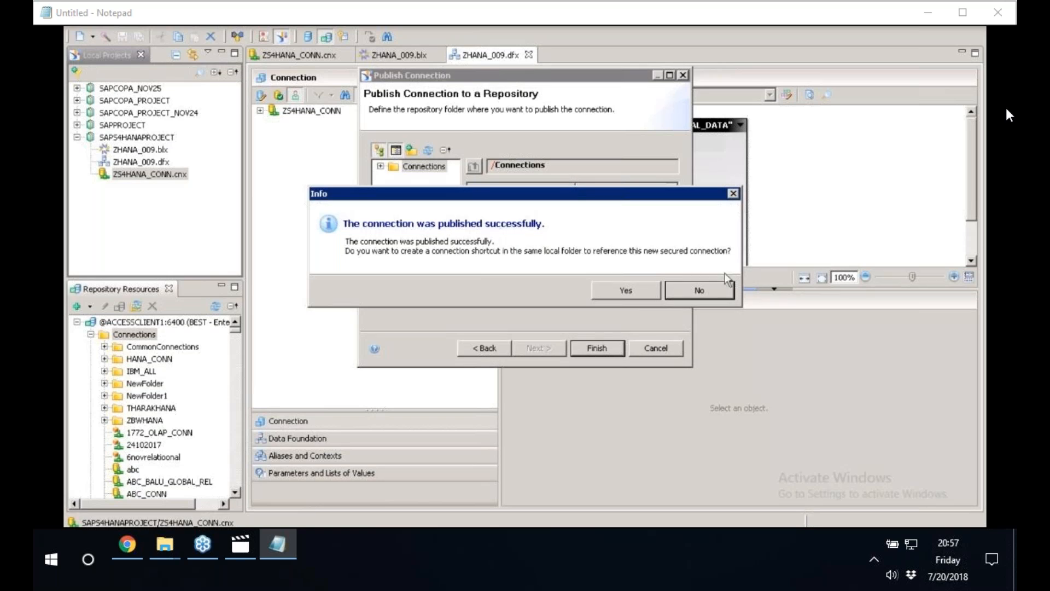
Create a local shortcut to the newly published secured connection in the SAPS4HANAPROJECT folder.
click(646, 288)
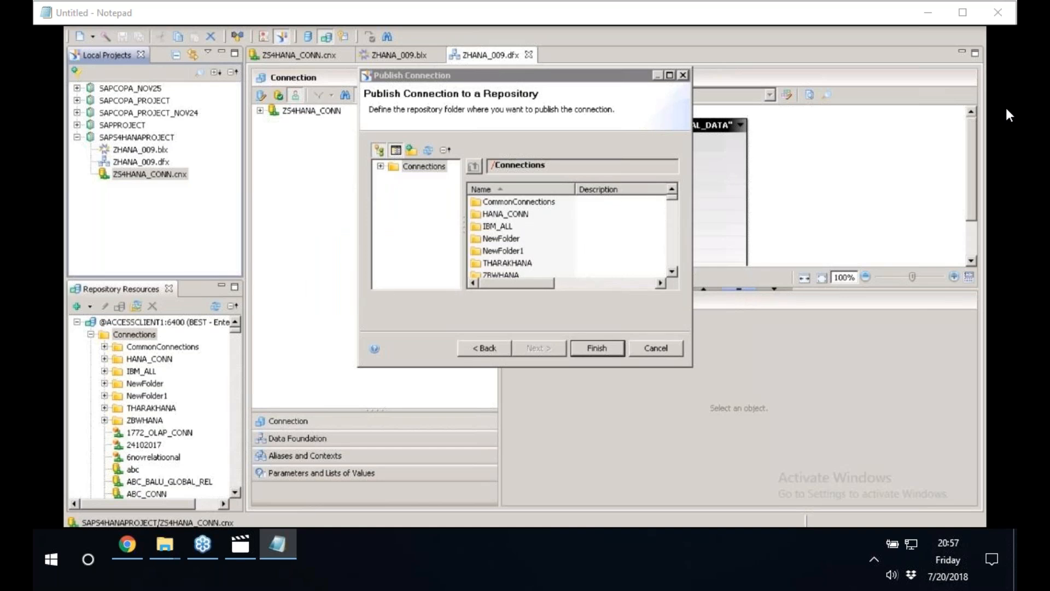
key(Return)
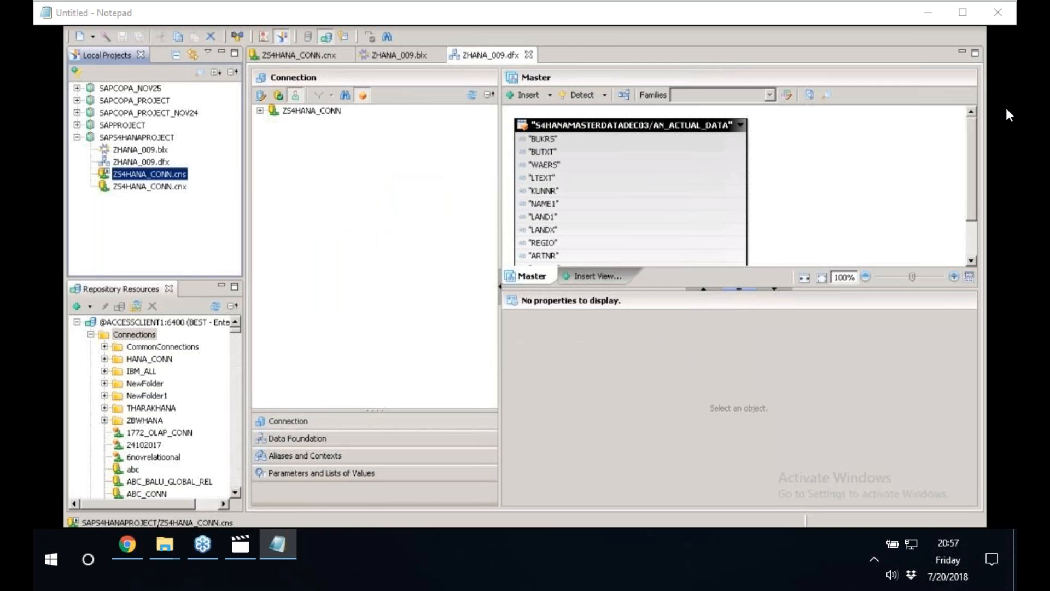
click(176, 186)
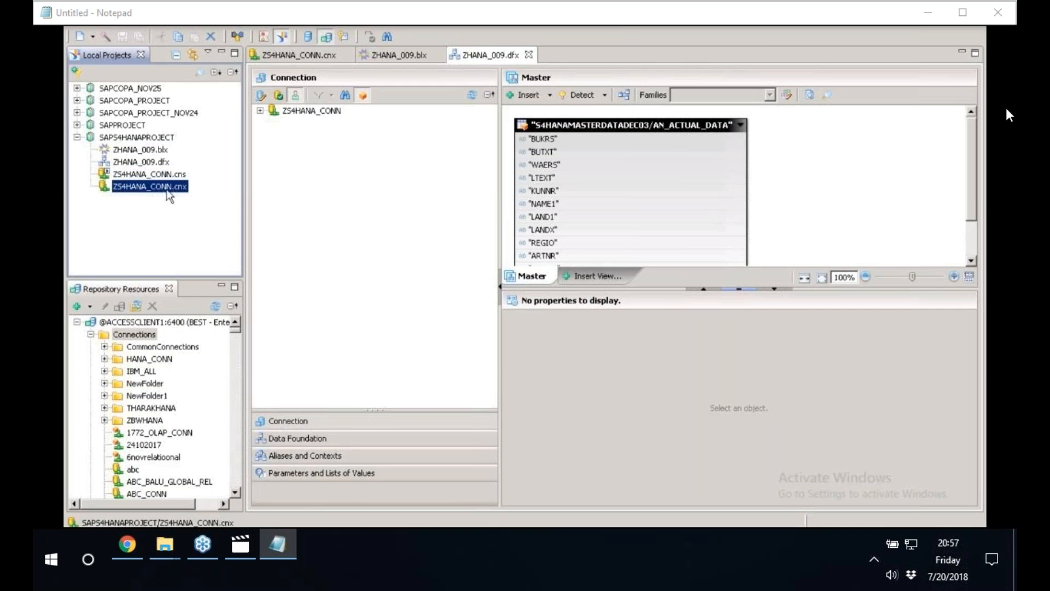
right_click(170, 189)
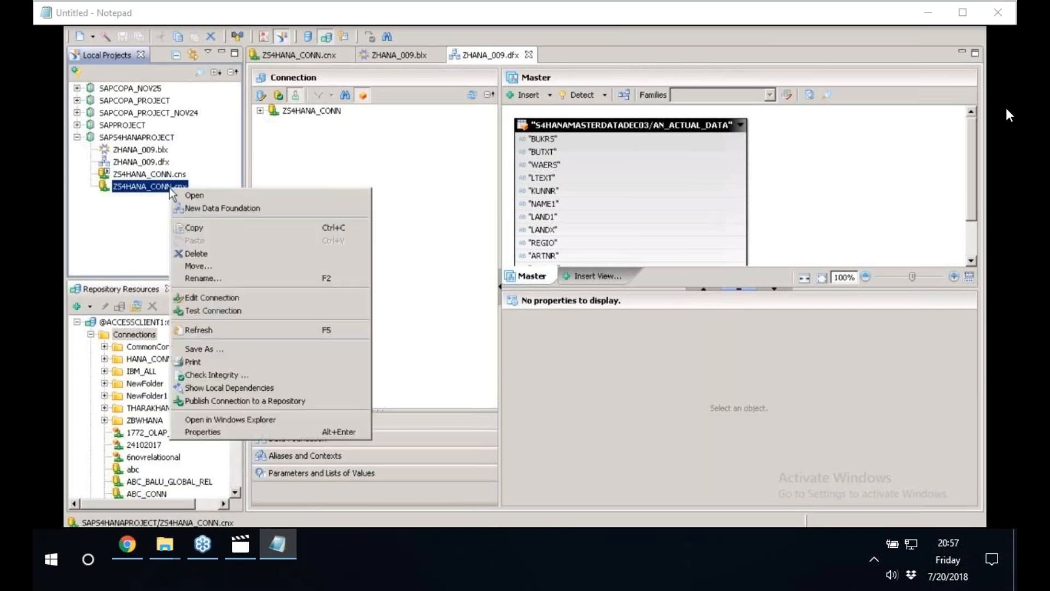
click(246, 403)
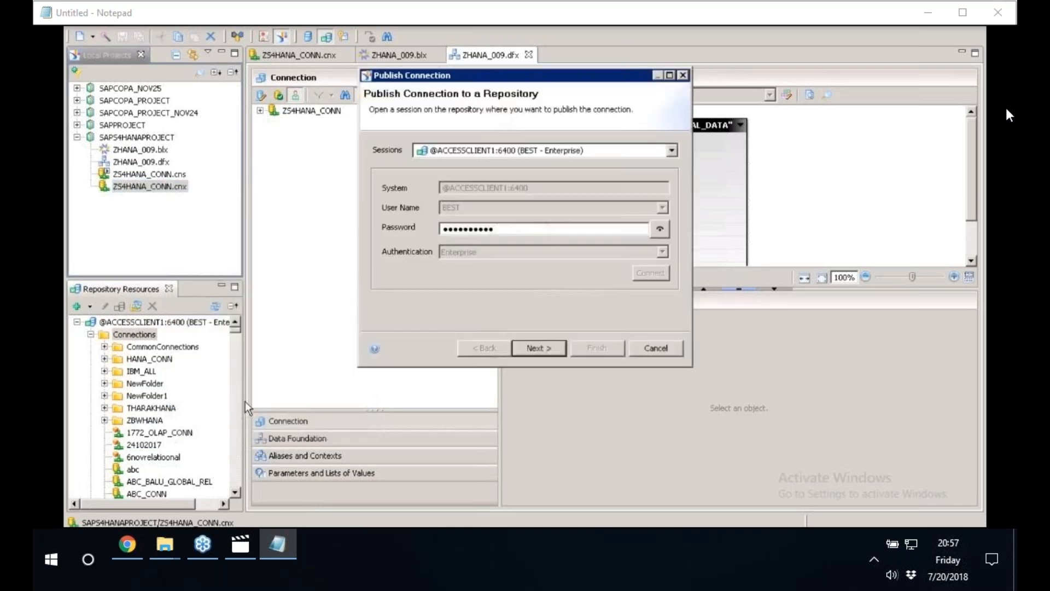
click(545, 352)
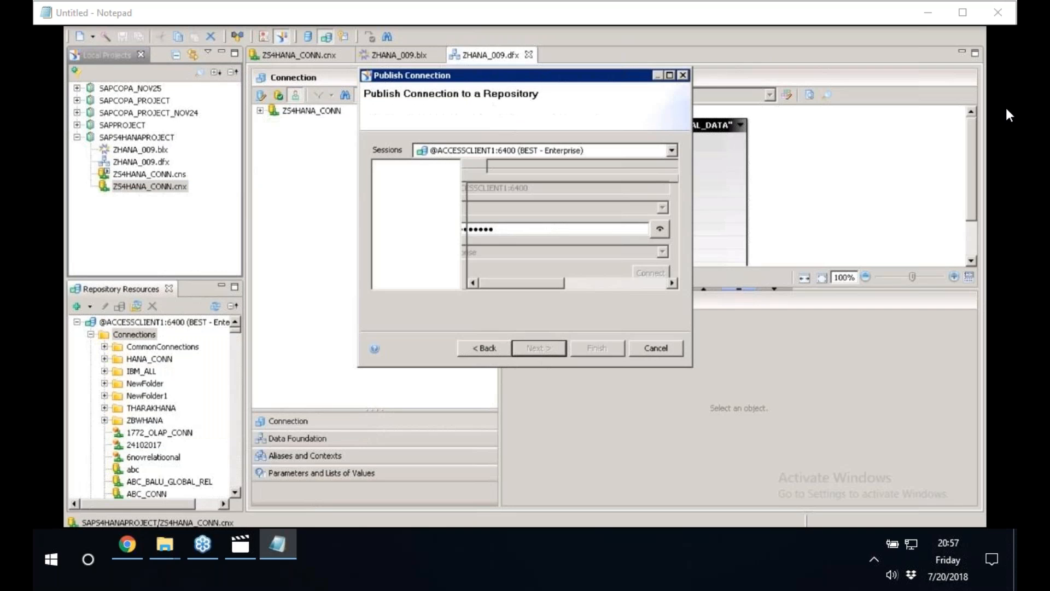
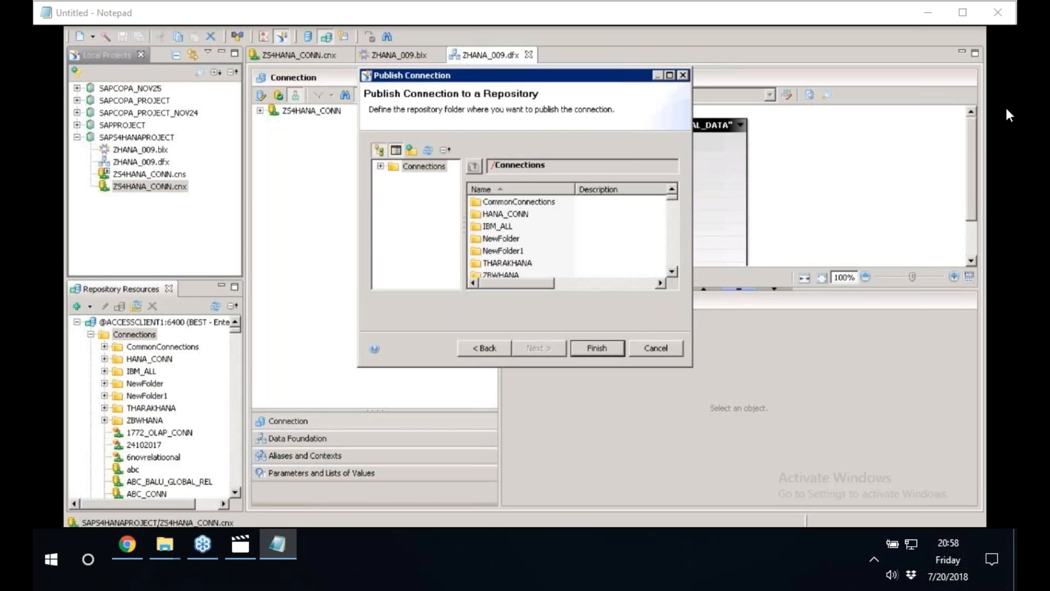
Overwrite the published ZS4HANA_CONN connection in the repository's Connections folder and keep the existing local shortcut.
click(603, 346)
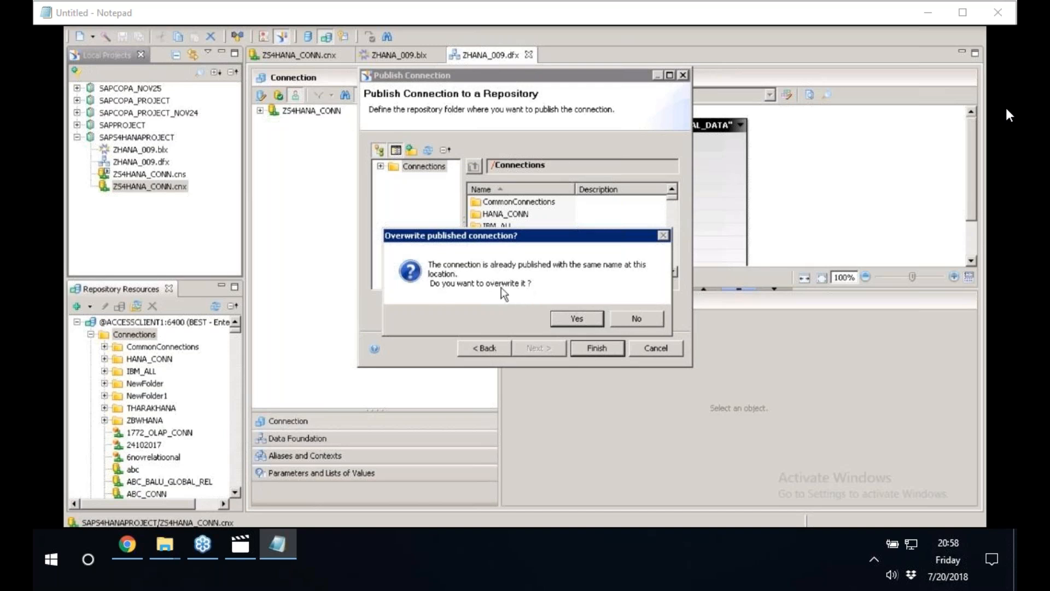
click(581, 322)
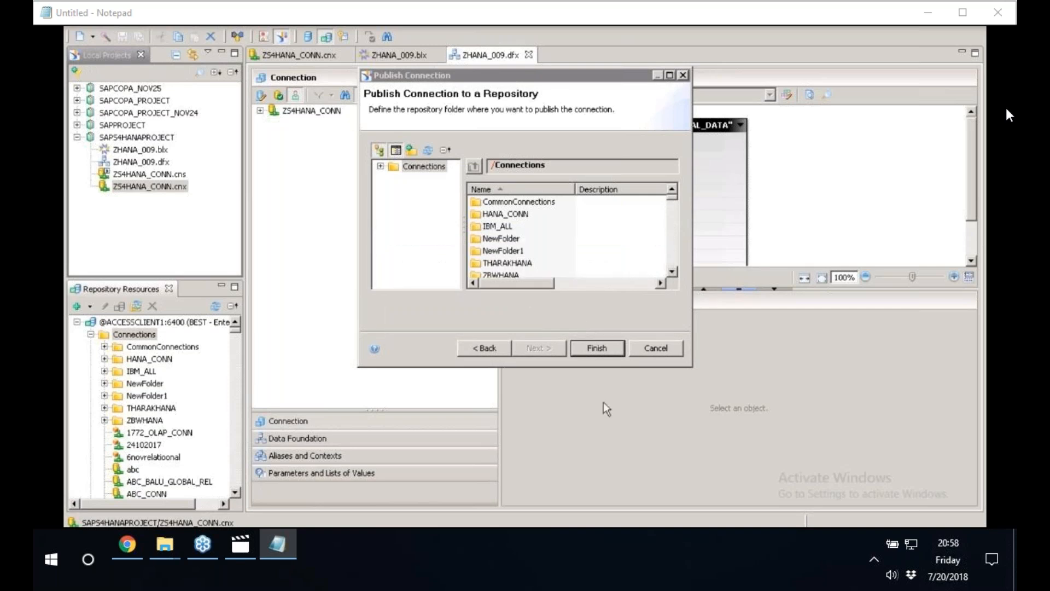
click(586, 350)
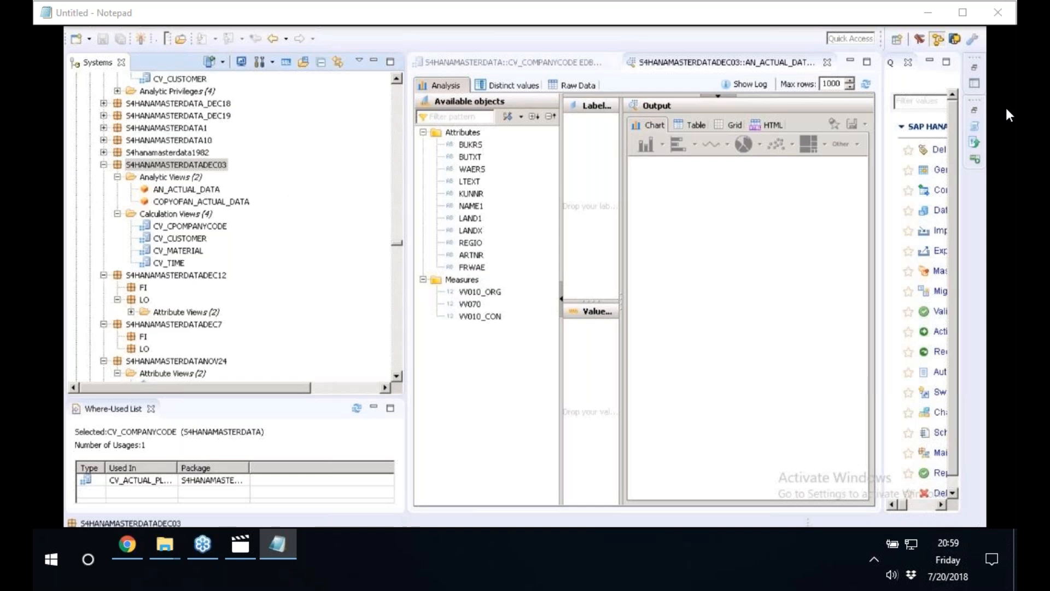
drag(407, 141, 329, 141)
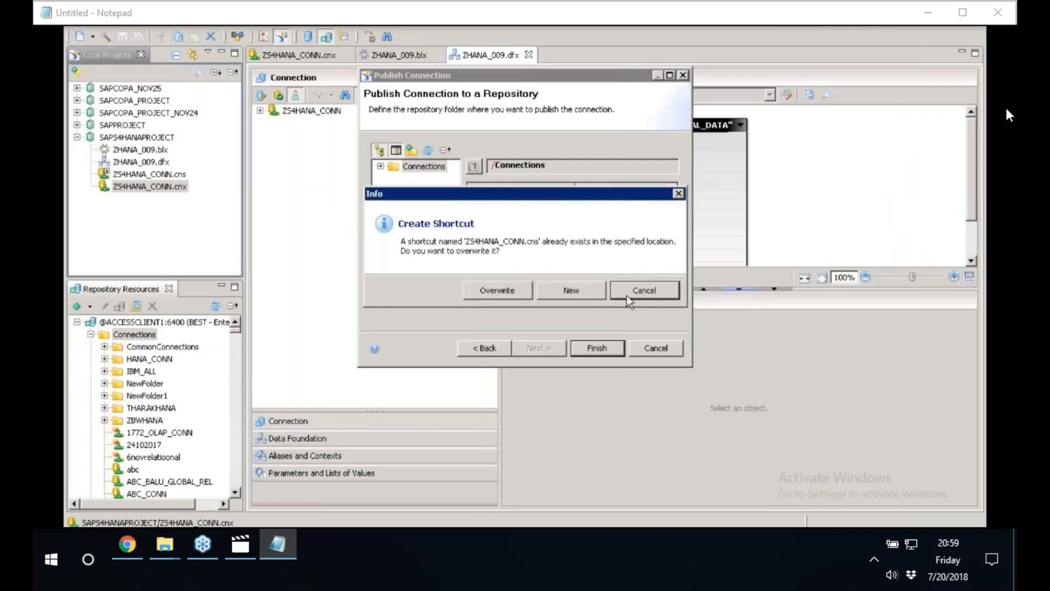
click(628, 296)
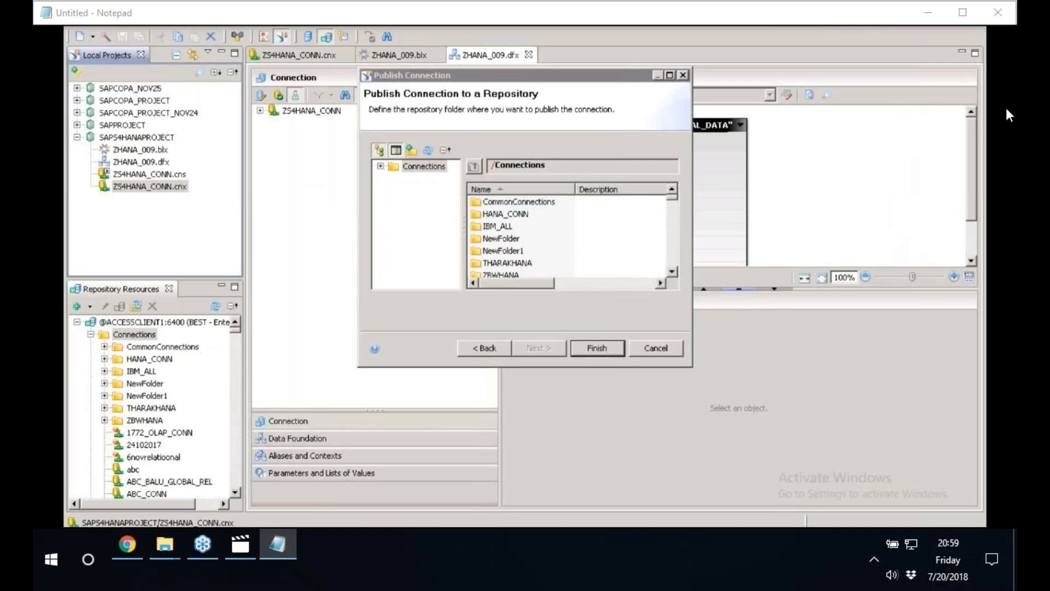
key(alt+Tab)
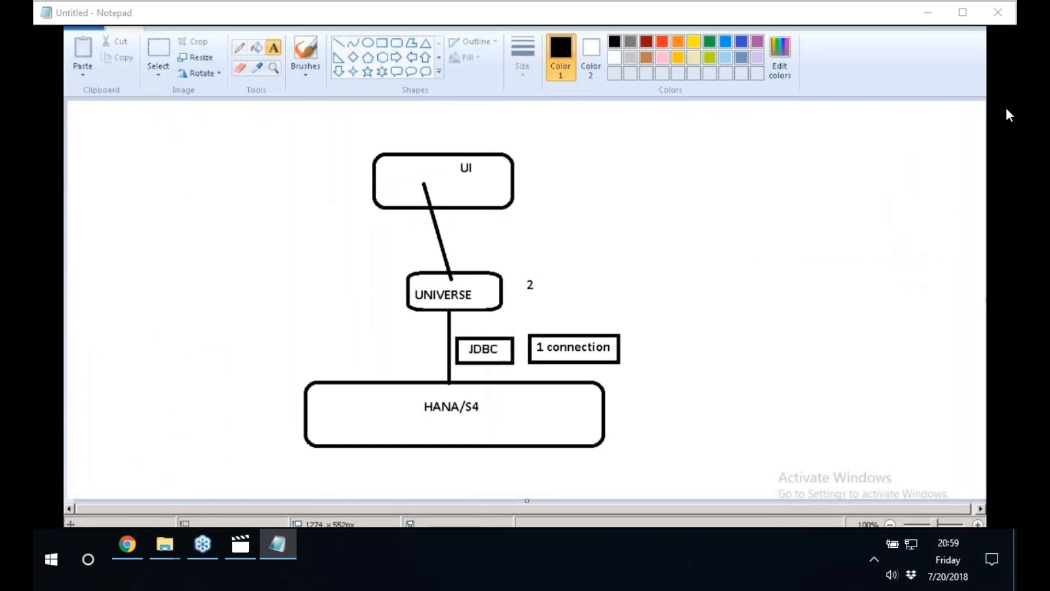
key(alt+Tab)
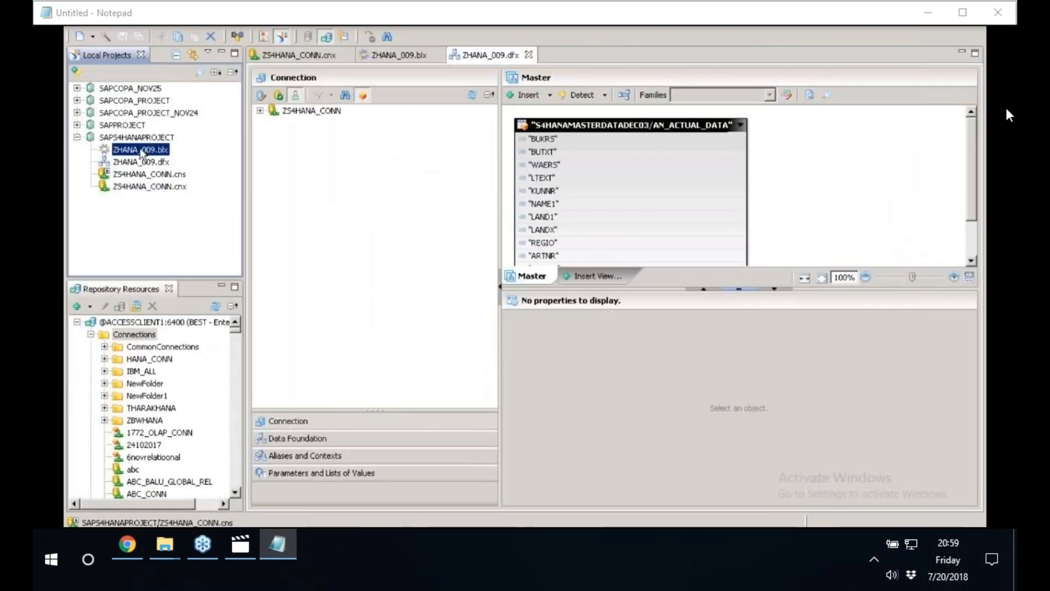
Try to publish the ZHANA_009.blx business layer to a repository.
right_click(141, 151)
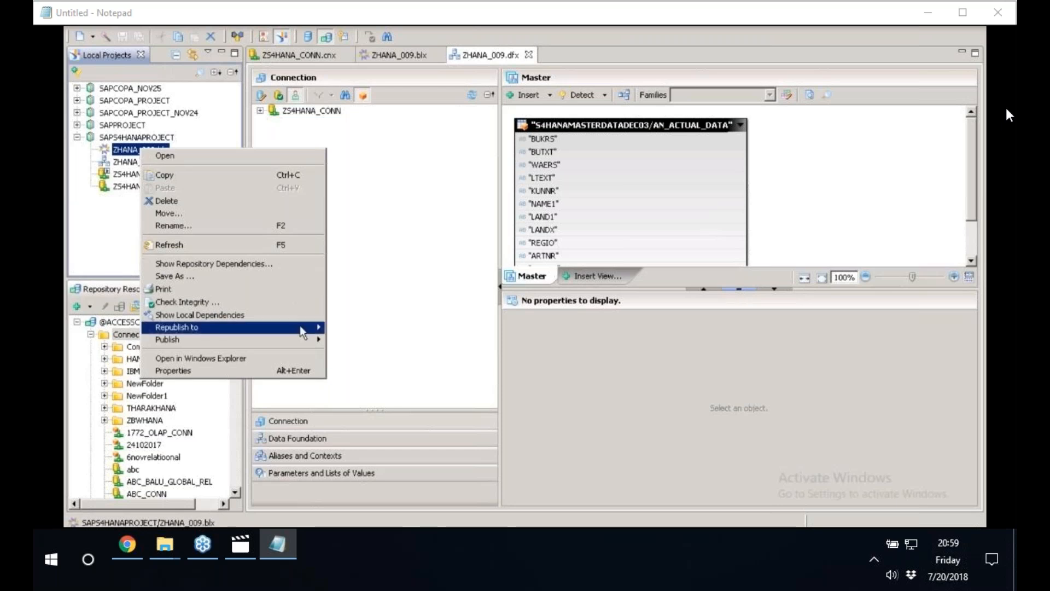
mouse_move(308, 346)
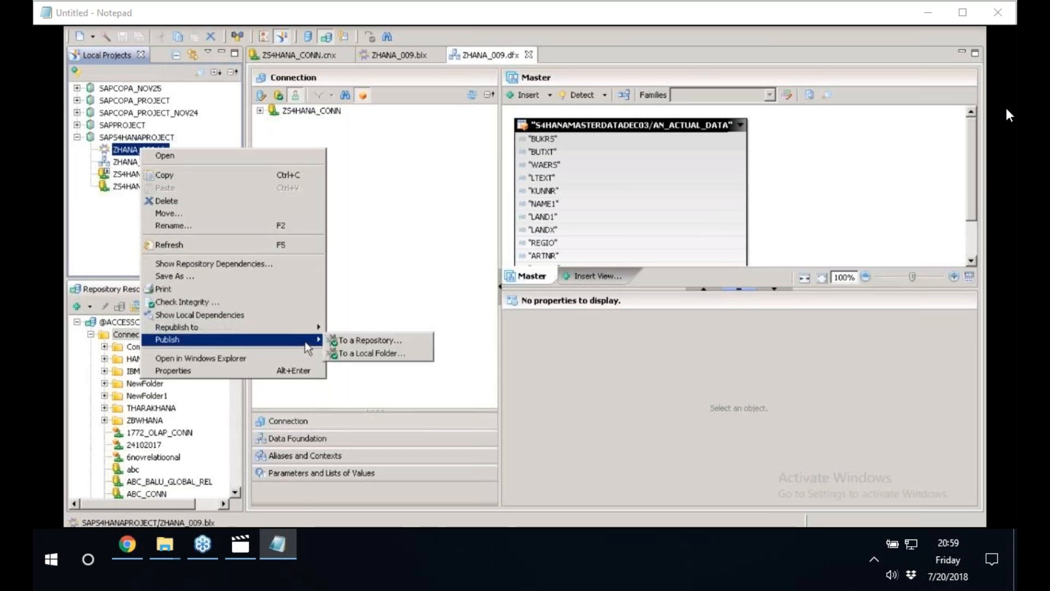
click(372, 348)
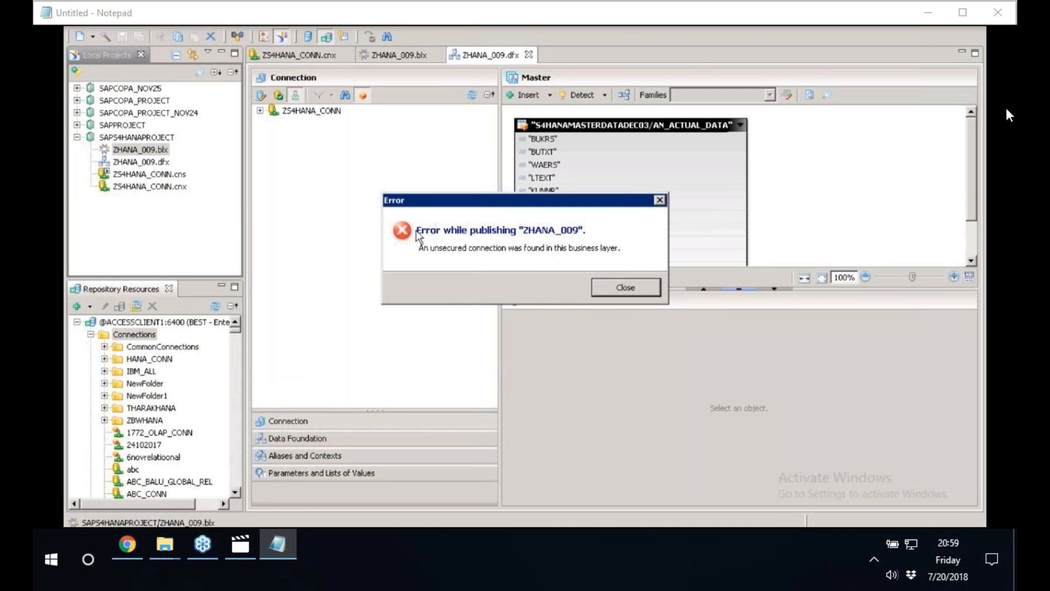
click(628, 288)
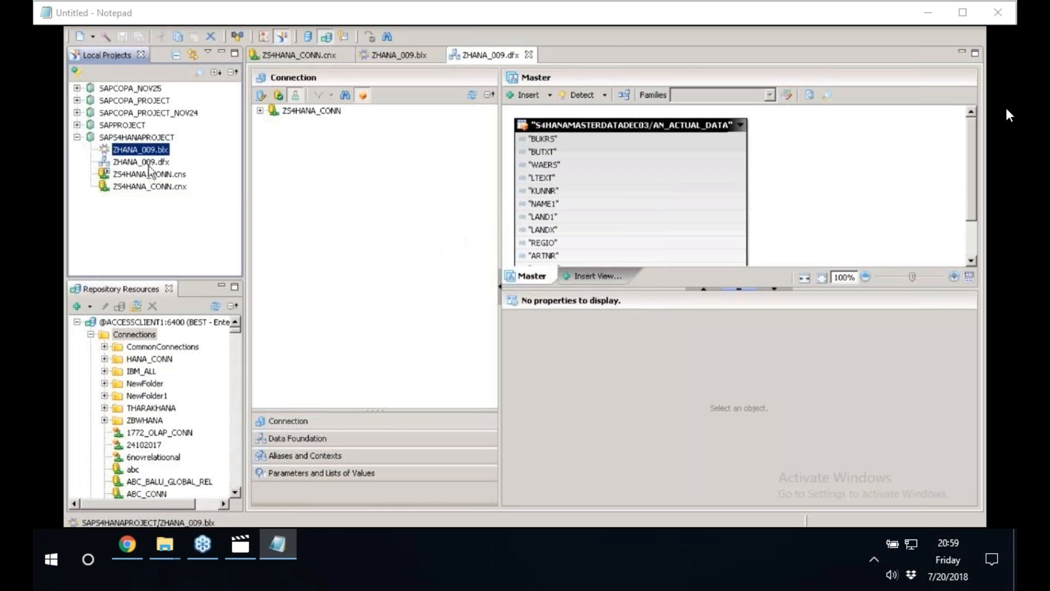
Change the ZHANA_009 data foundation's connection to the secured shortcut ZS4HANA_CONN.cns and save the data foundation.
click(132, 164)
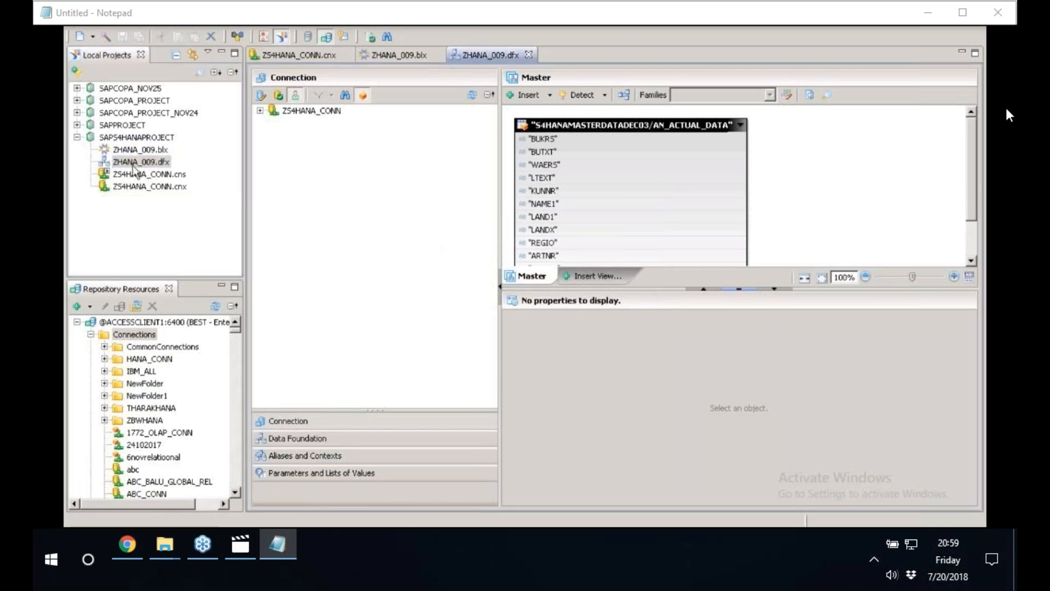
click(261, 98)
click(495, 197)
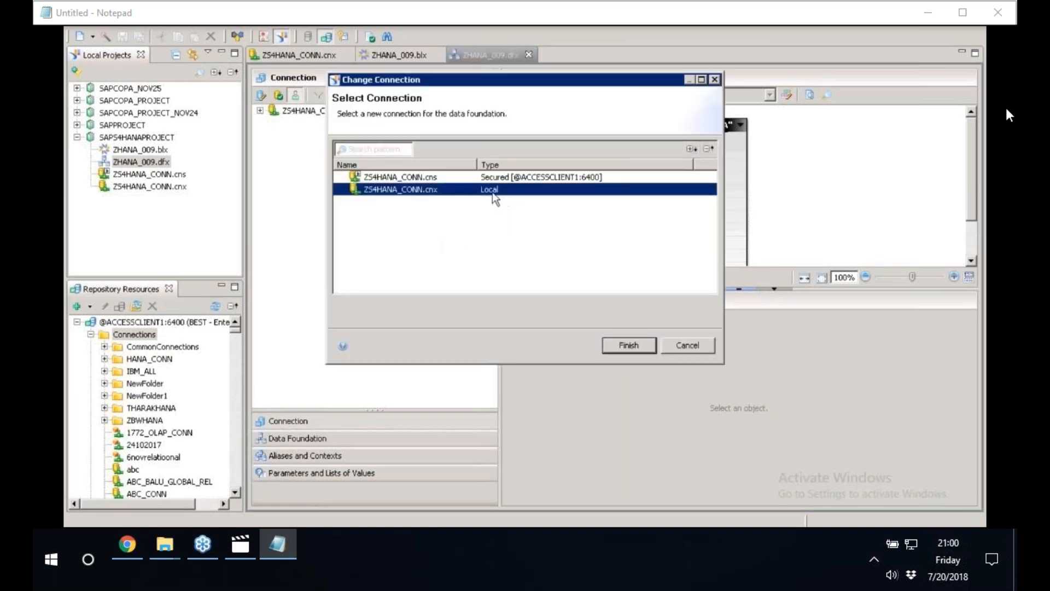
click(486, 179)
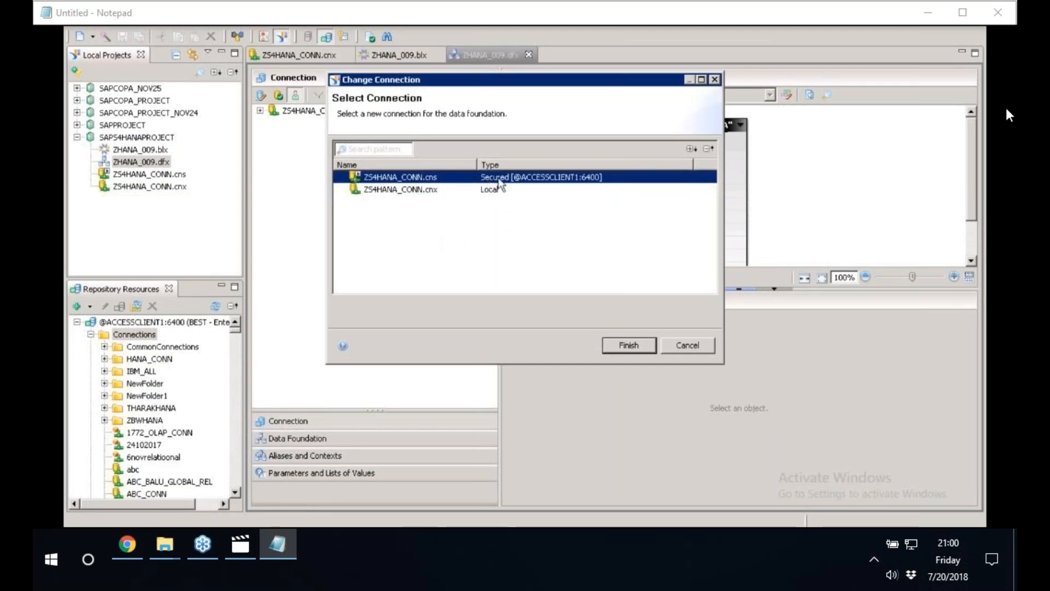
click(646, 348)
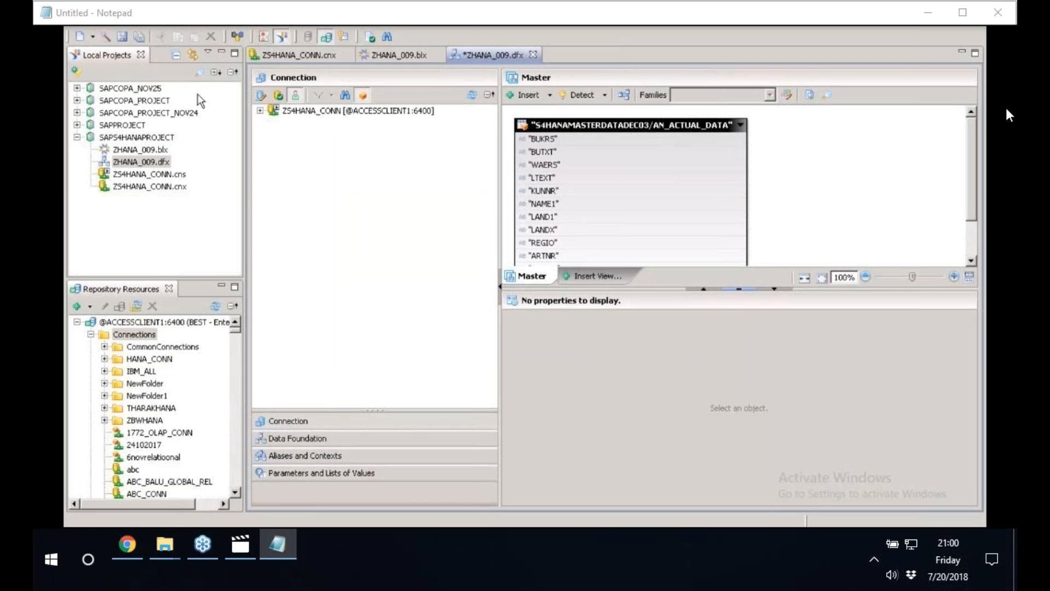
key(ctrl+s)
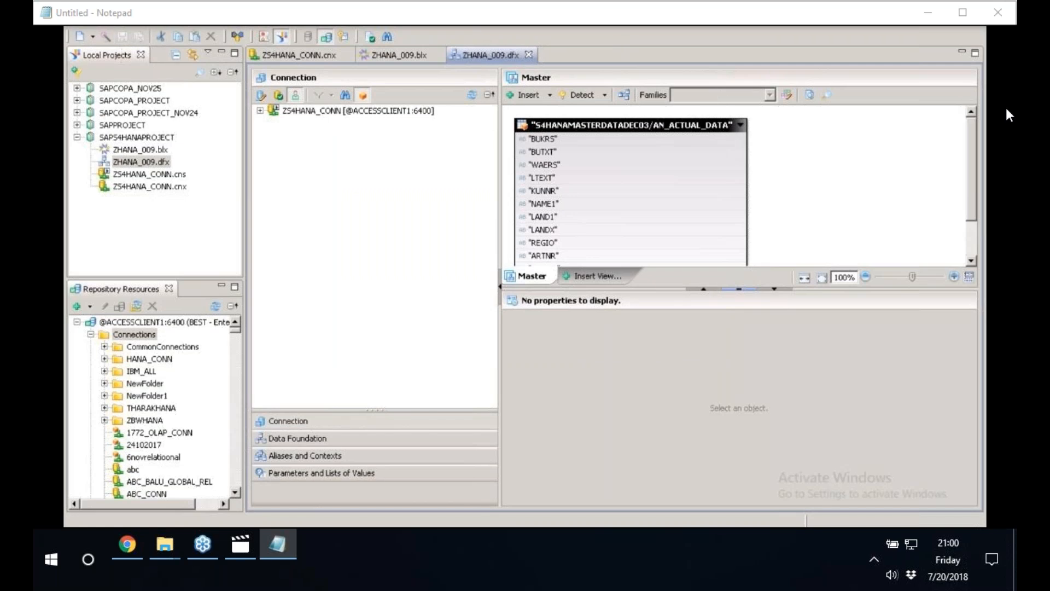
Publish the ZHANA_009.blx business layer as a universe to the repository's Universes folder, without running any integrity checks.
click(161, 150)
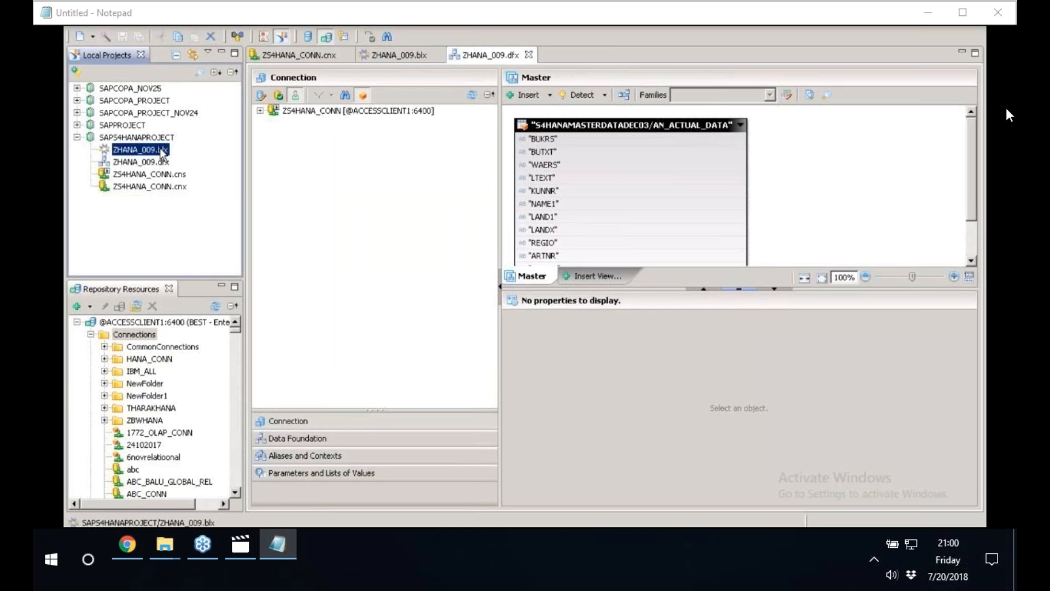
right_click(161, 150)
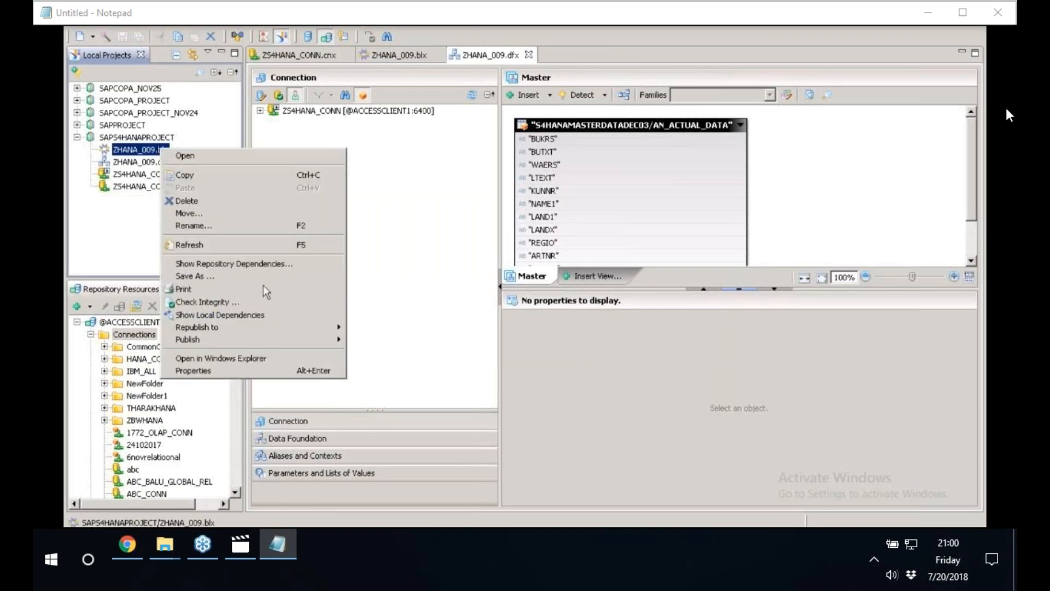
mouse_move(275, 339)
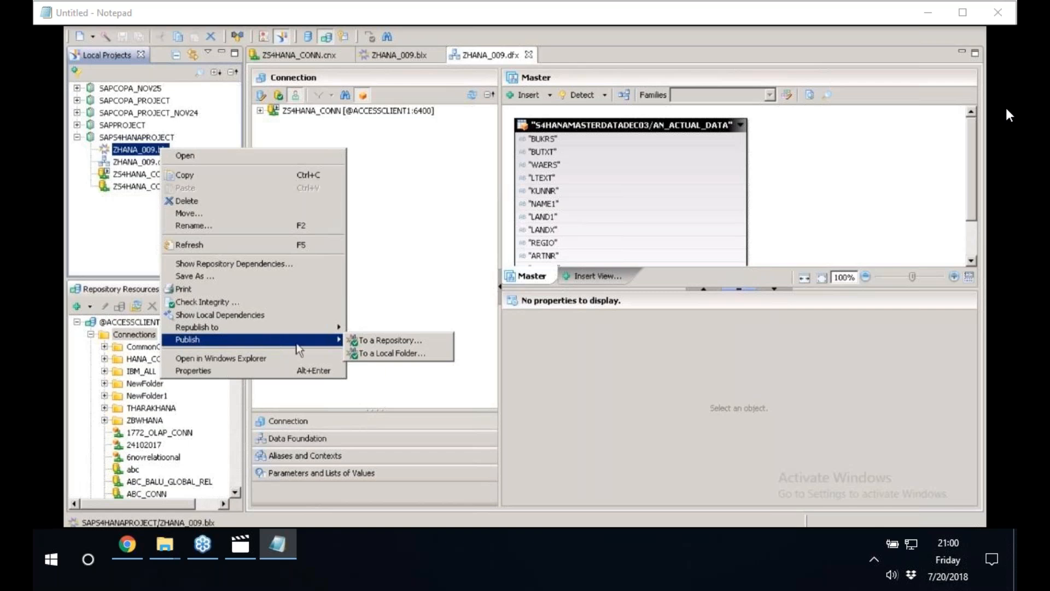
click(381, 353)
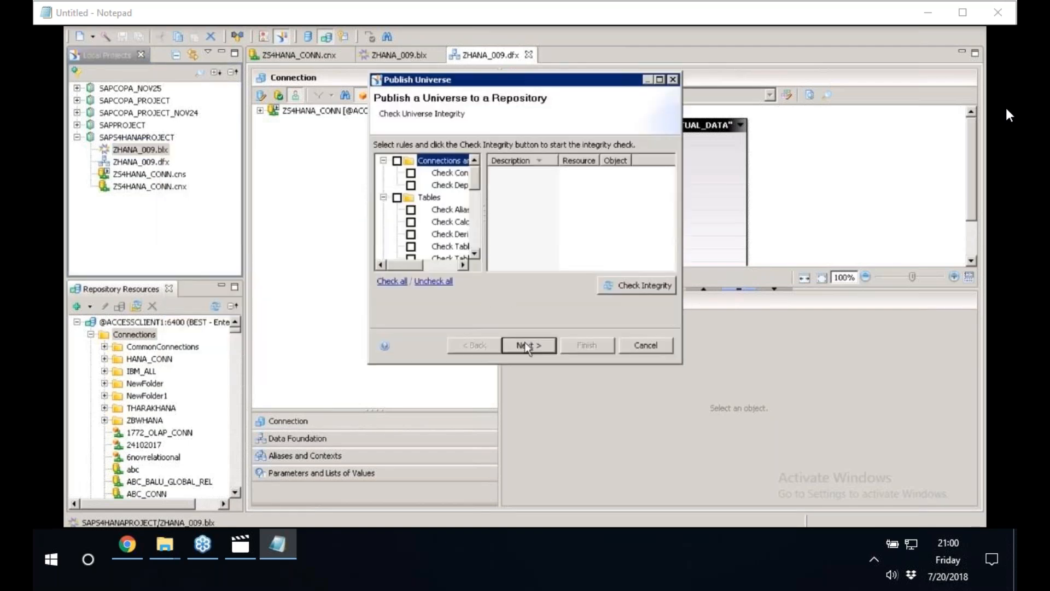
click(525, 346)
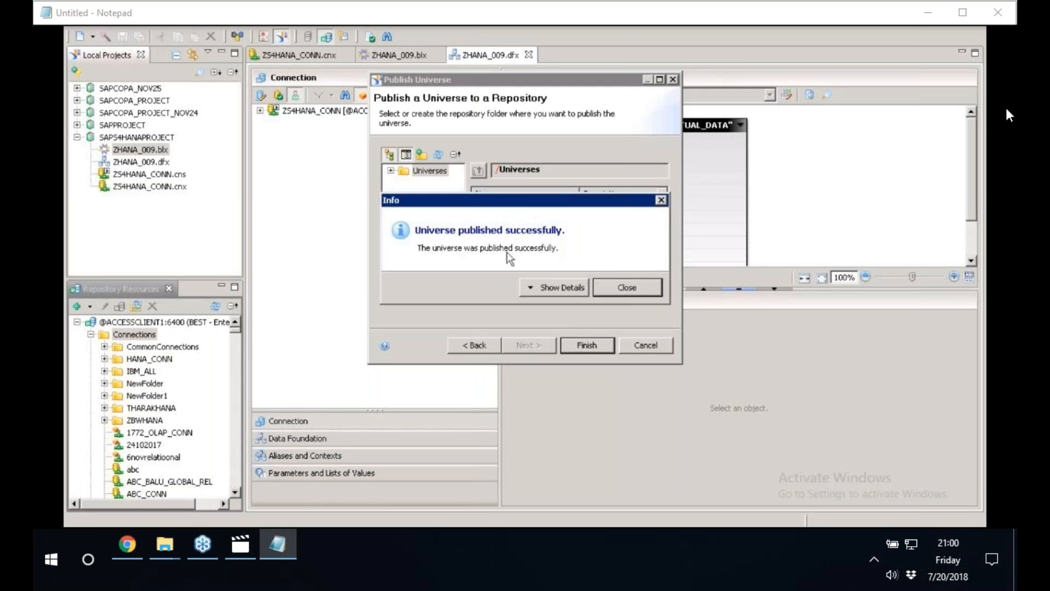
click(647, 292)
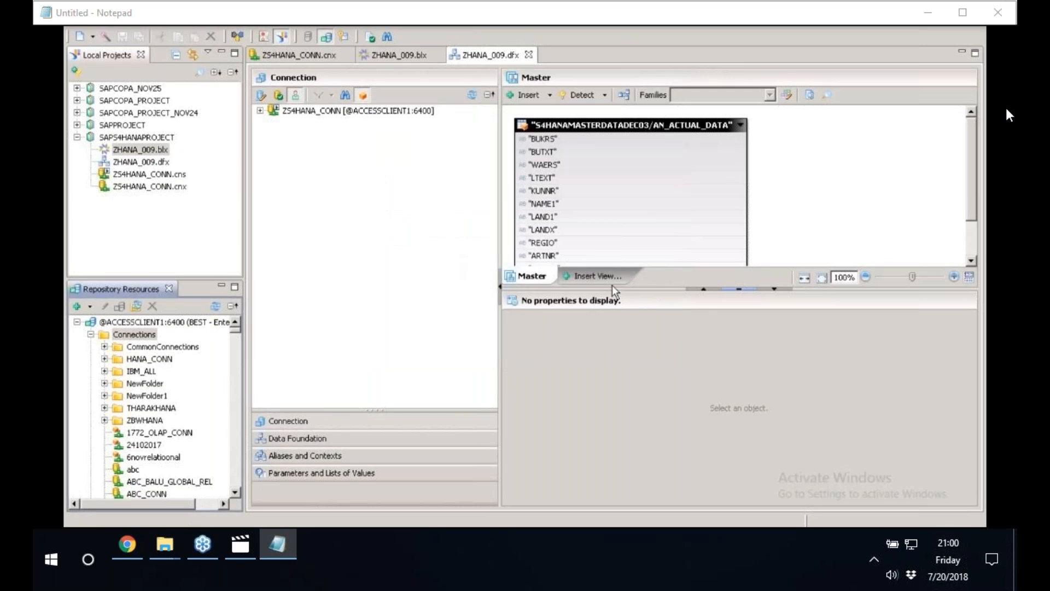
Widen the project and repository views, collapse the repository's Connections folder, then refresh and expand its Universes folder.
click(133, 151)
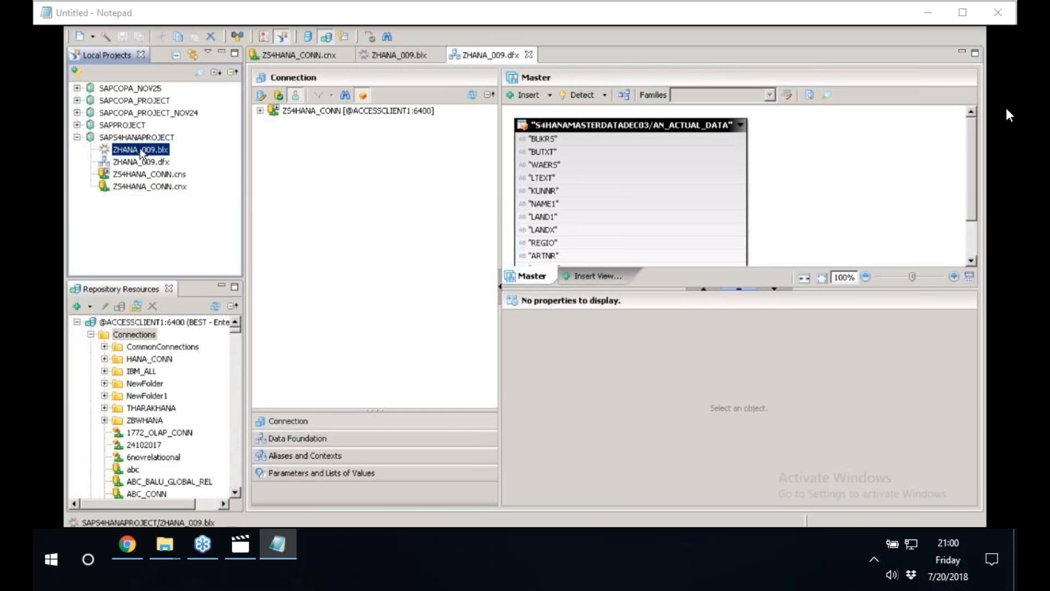
click(248, 262)
drag(247, 263, 352, 239)
click(118, 336)
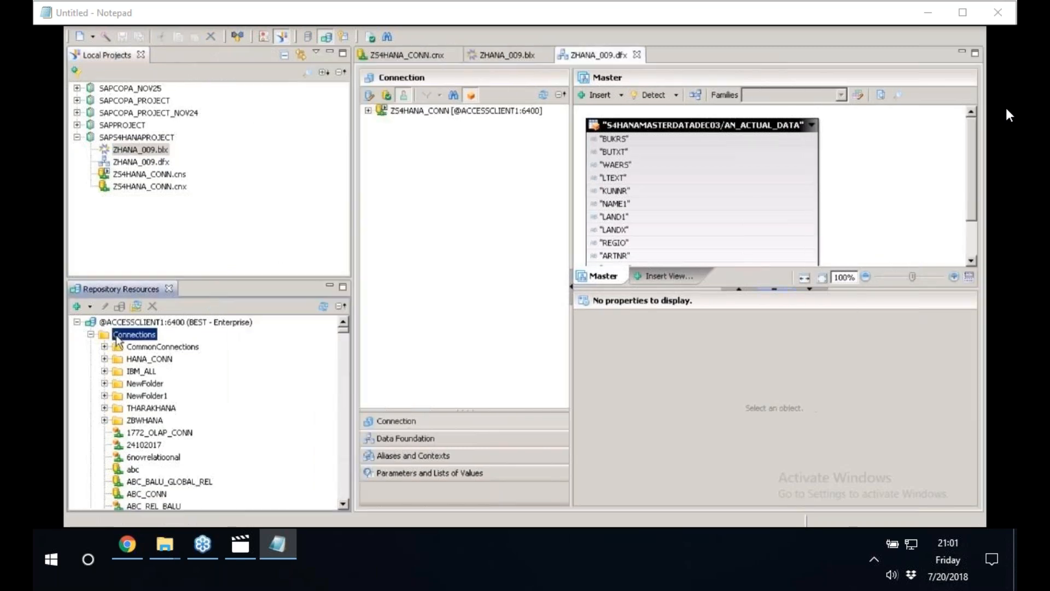
double_click(119, 335)
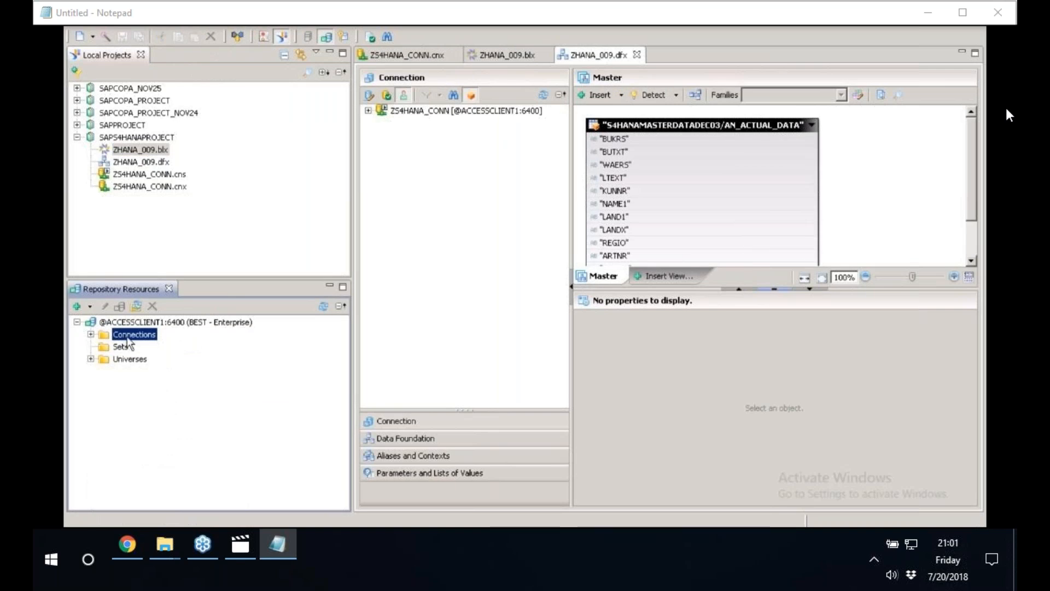
click(126, 361)
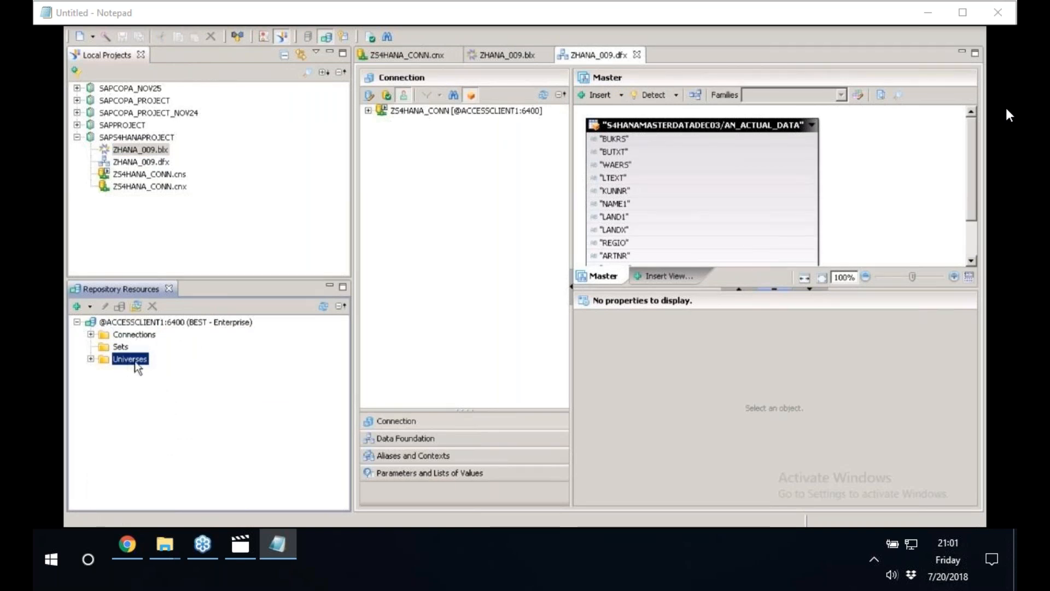
right_click(137, 367)
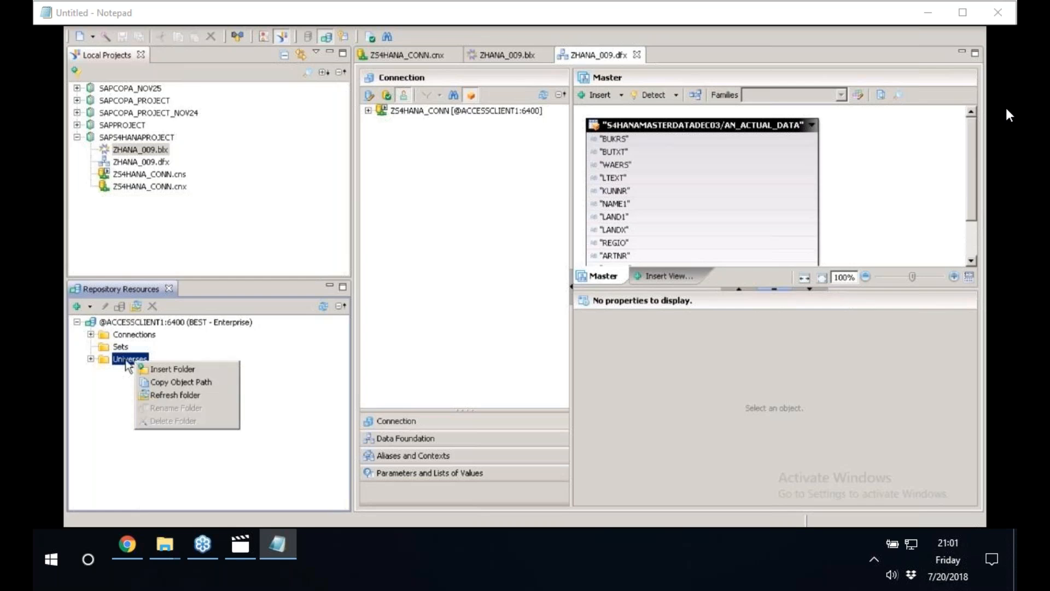
click(173, 395)
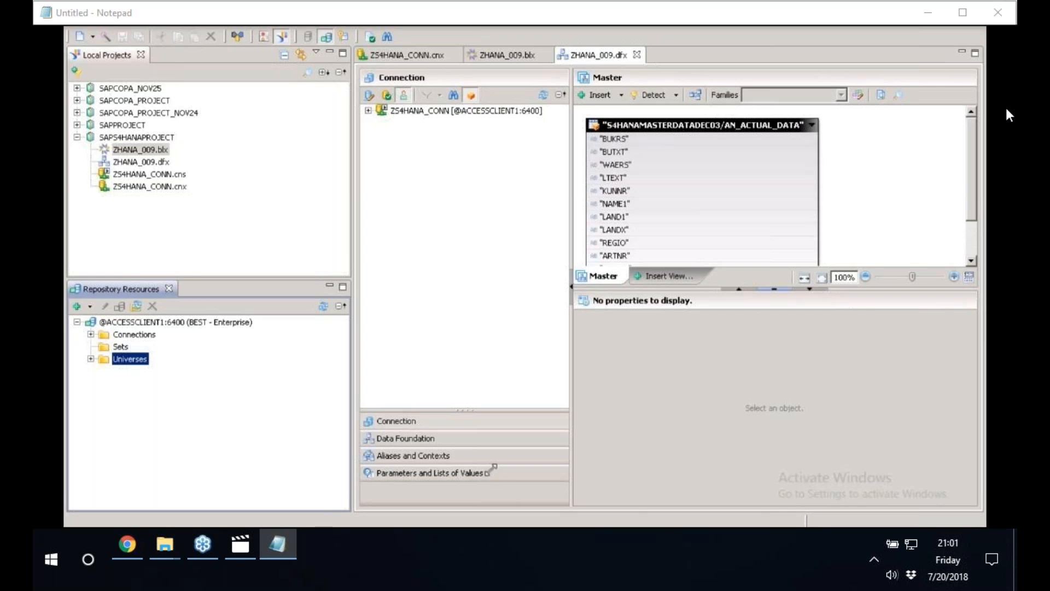
click(90, 359)
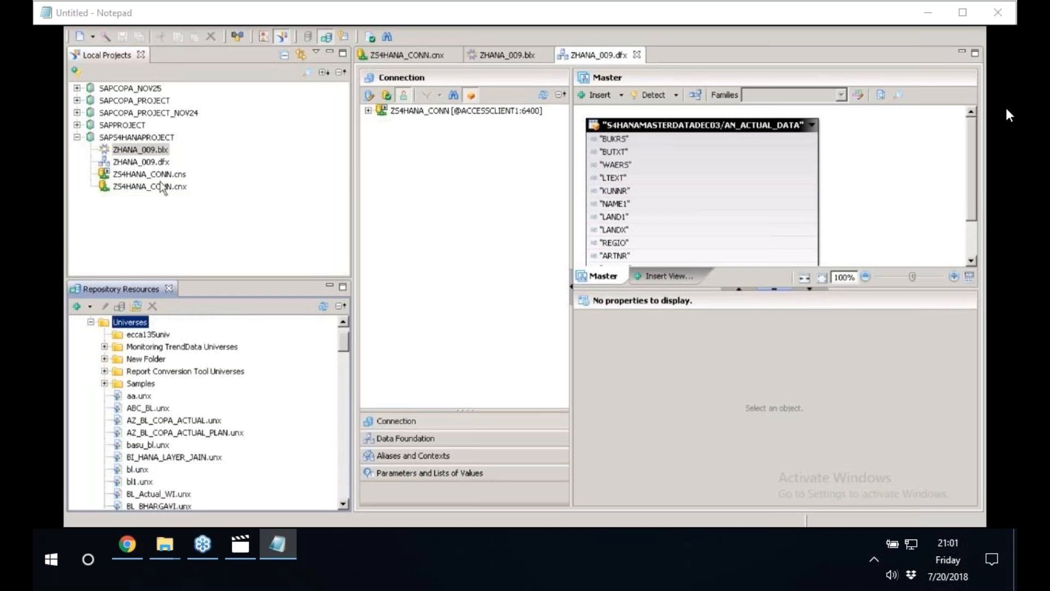
Enlarge the repository resources view and locate the published universe ZHANA_009.unx in the Universes folder.
click(137, 150)
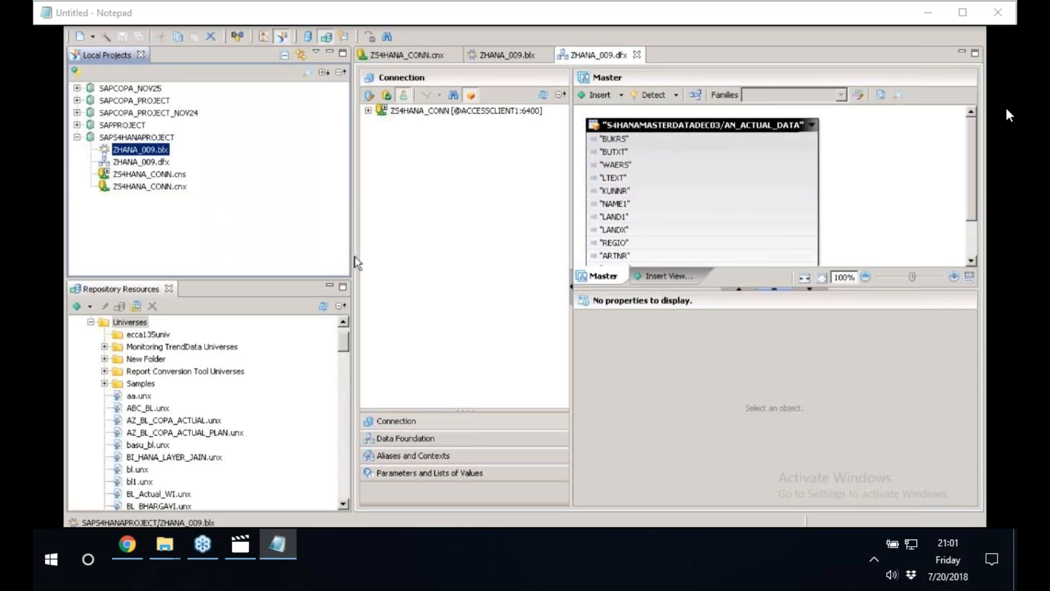
drag(354, 256, 418, 244)
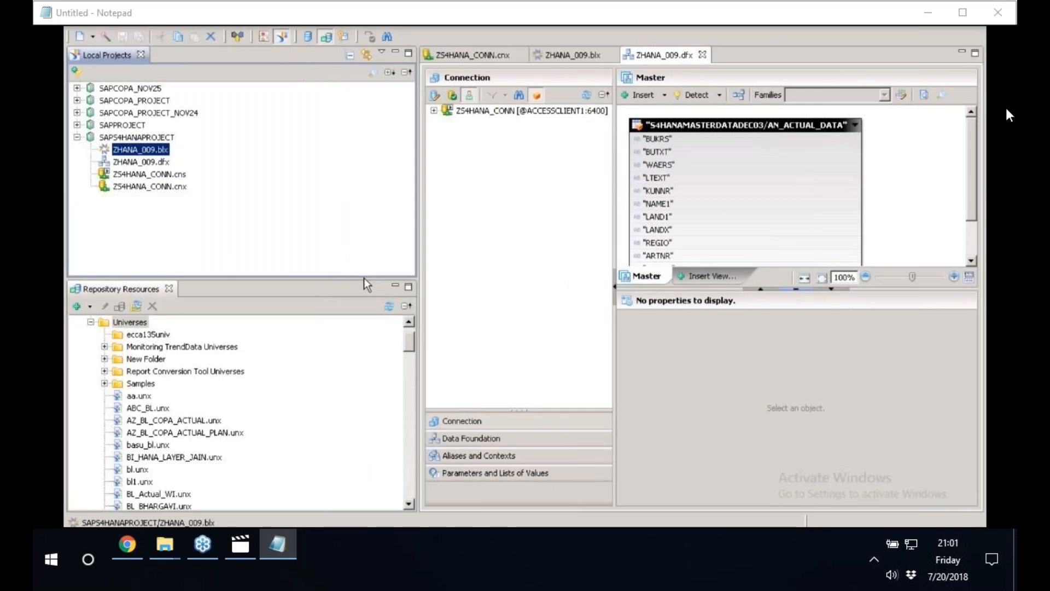
drag(330, 278, 330, 219)
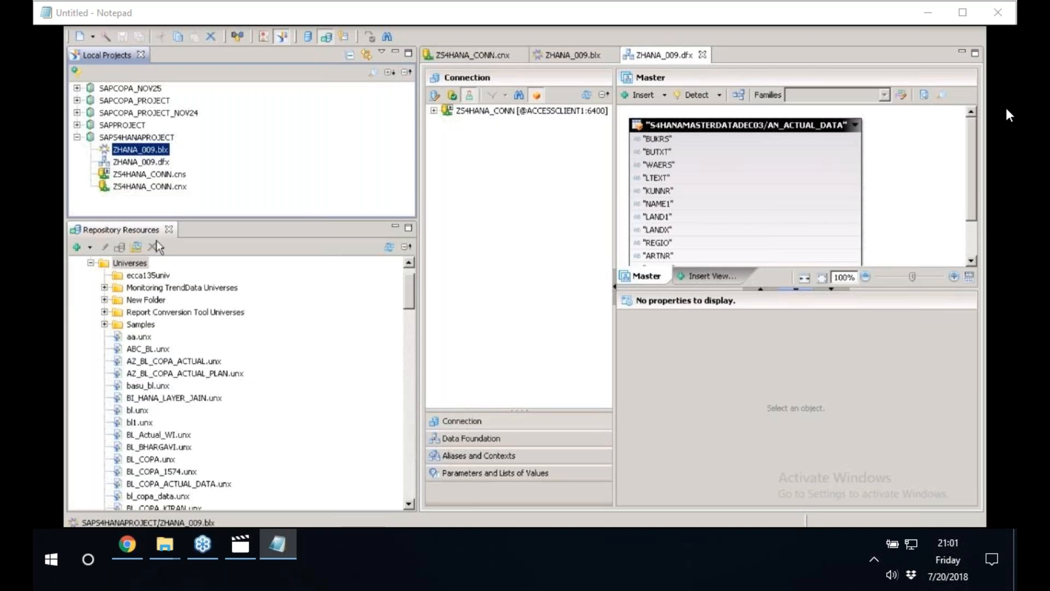
click(156, 352)
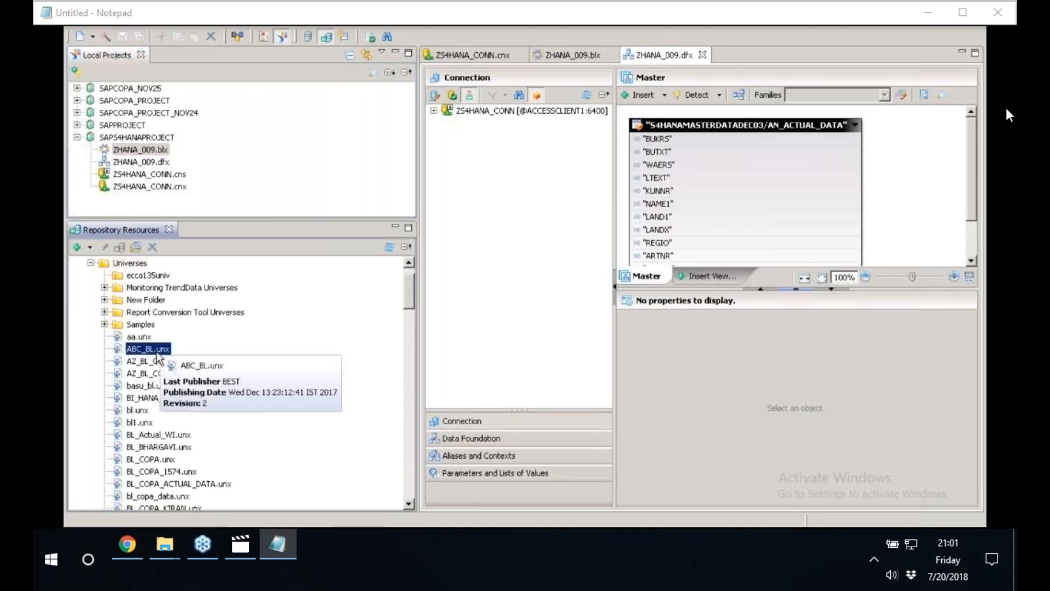
key(z)
key(h)
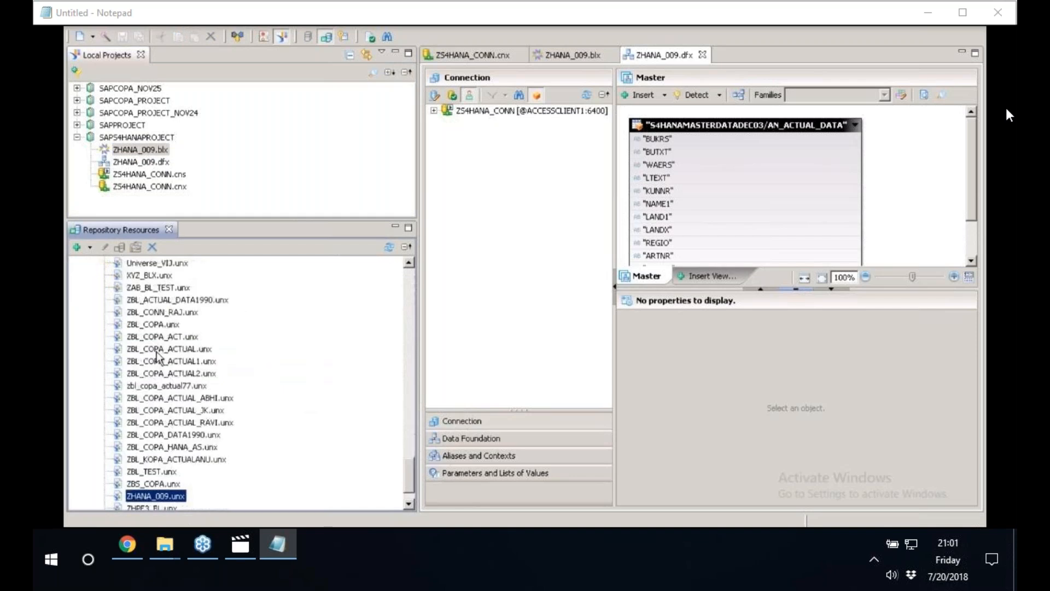
scroll(339, 506, down, 1)
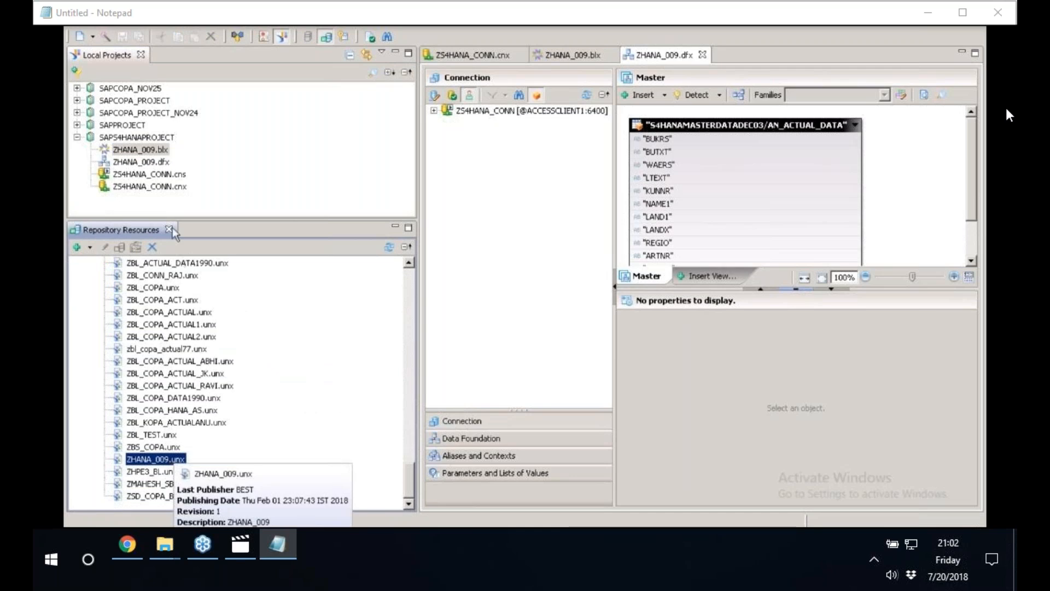
Review the SAPS4HANAPROJECT business layer, its published universe, both connection files and the kinds of resources the project can create.
click(155, 152)
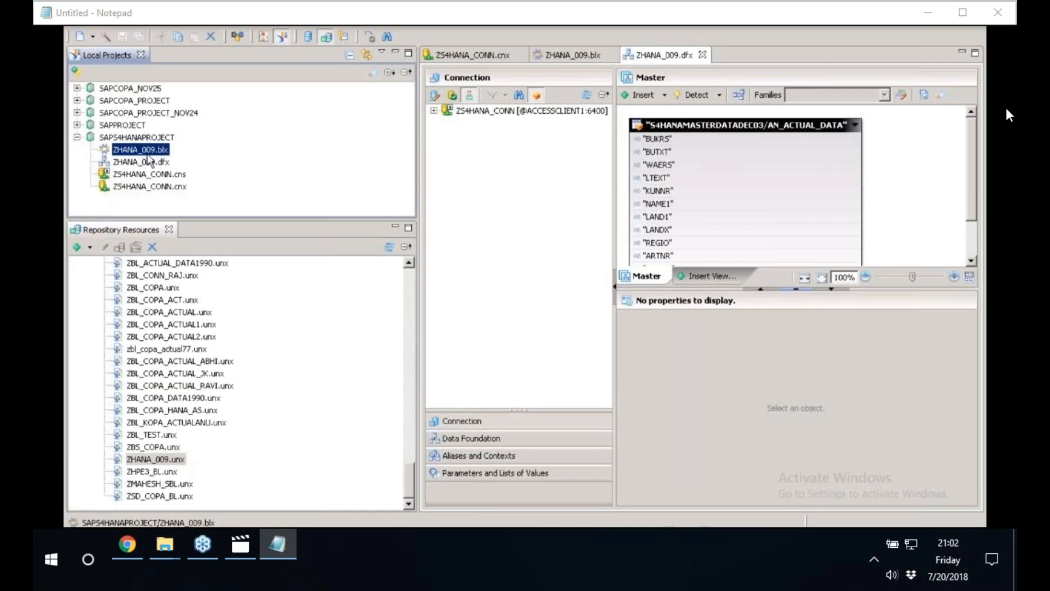
click(160, 459)
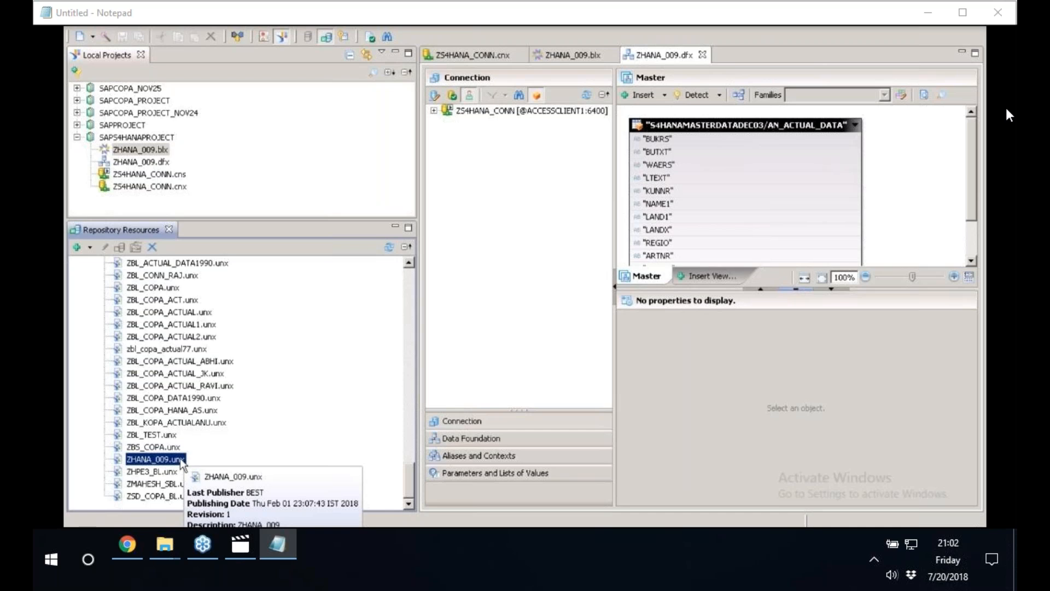
click(116, 138)
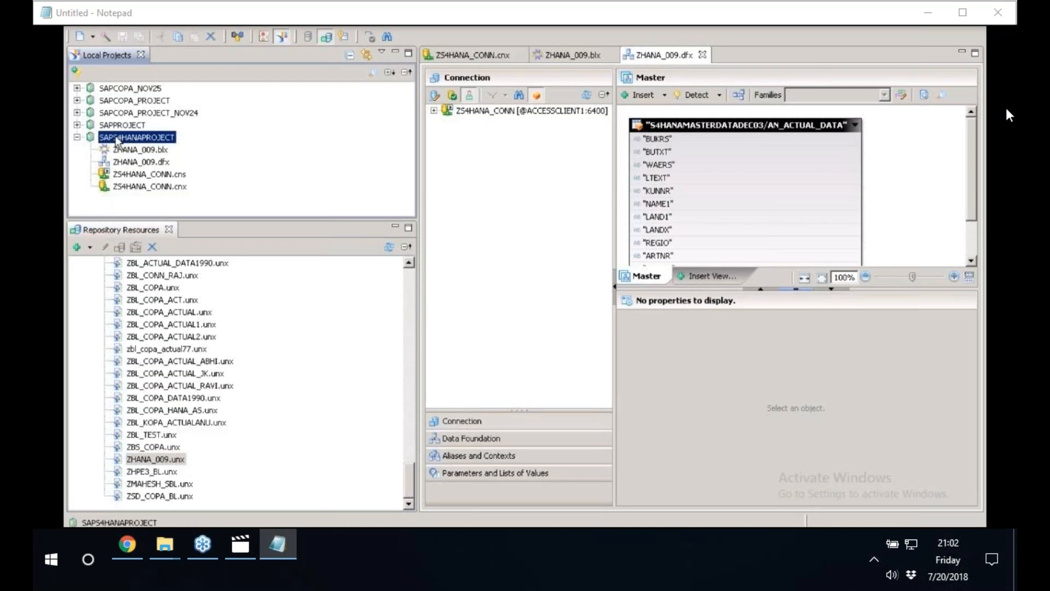
click(141, 175)
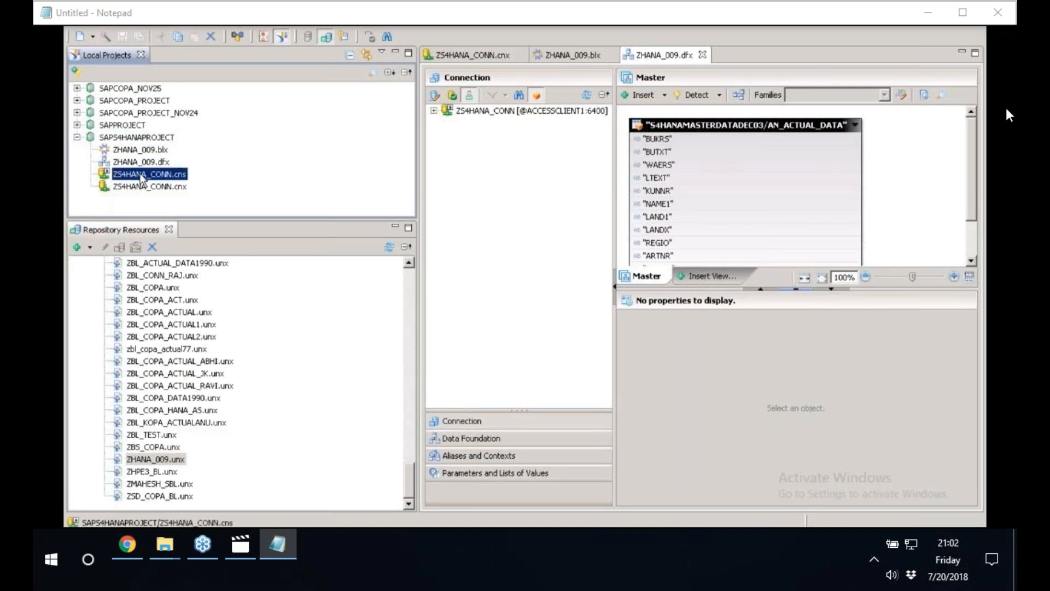
click(144, 187)
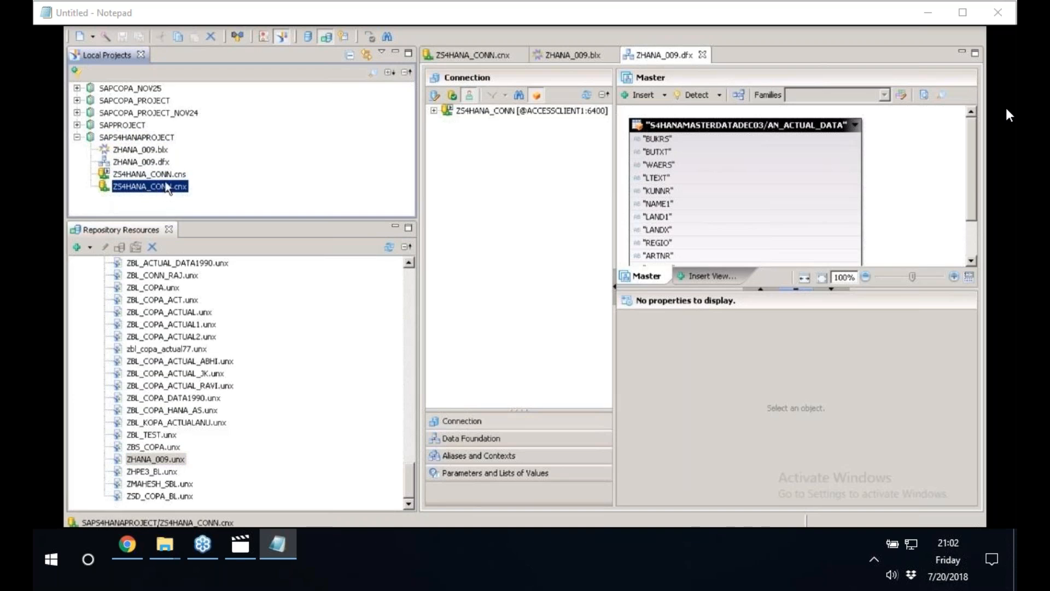
click(168, 180)
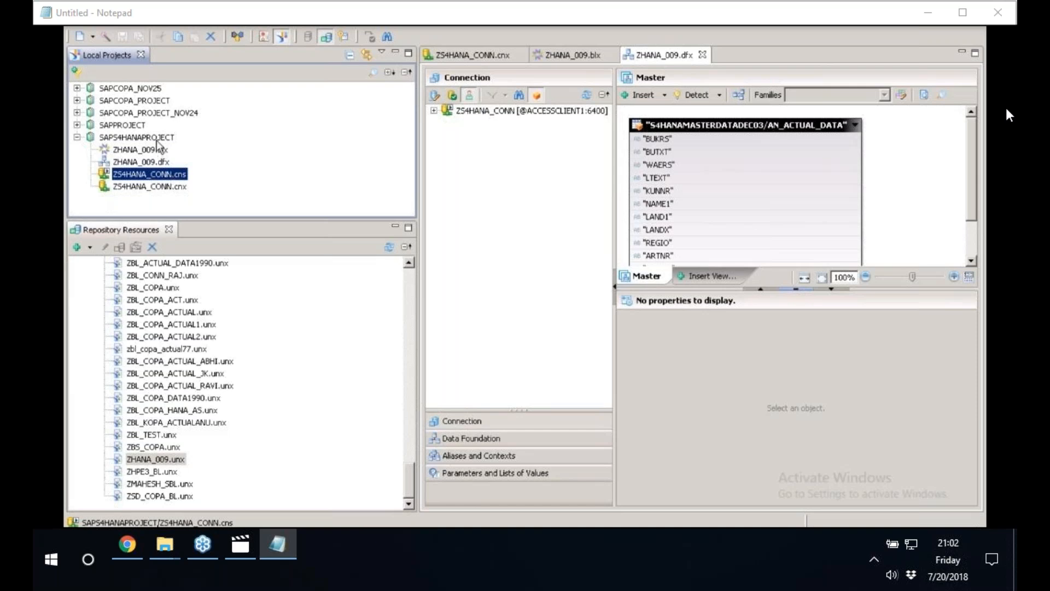
right_click(157, 139)
mouse_move(213, 149)
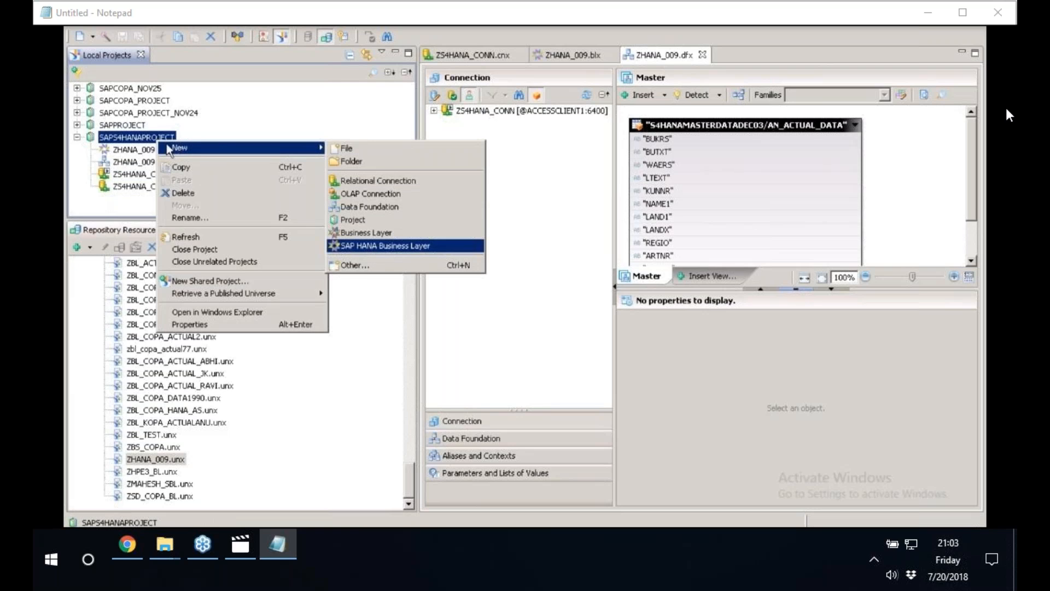
key(Escape)
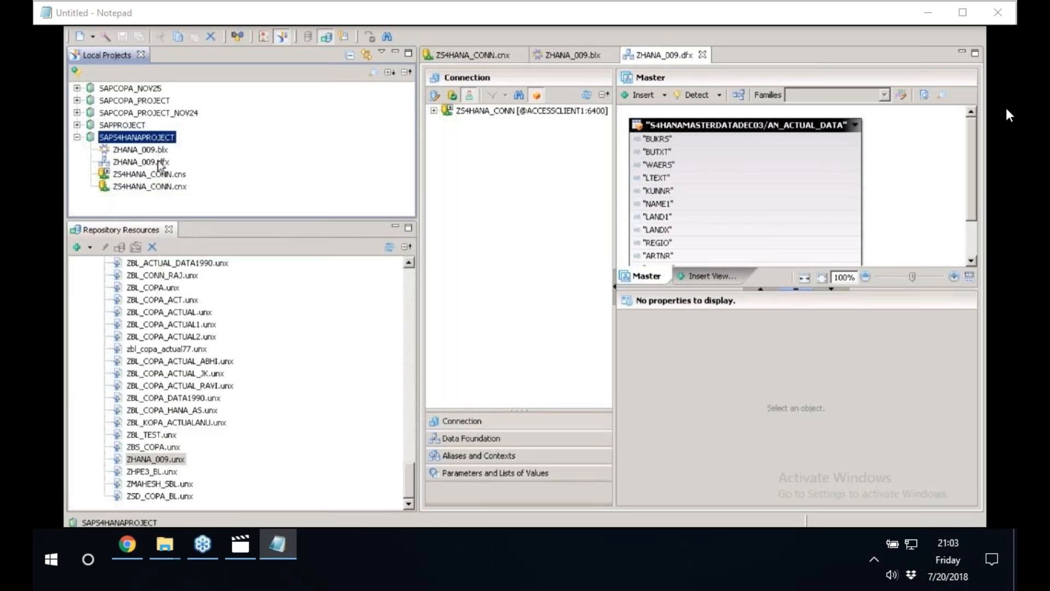
Compare the ZHANA_009 data foundation and business layer in the local project with the published ZHANA_009.unx in the repository.
click(160, 165)
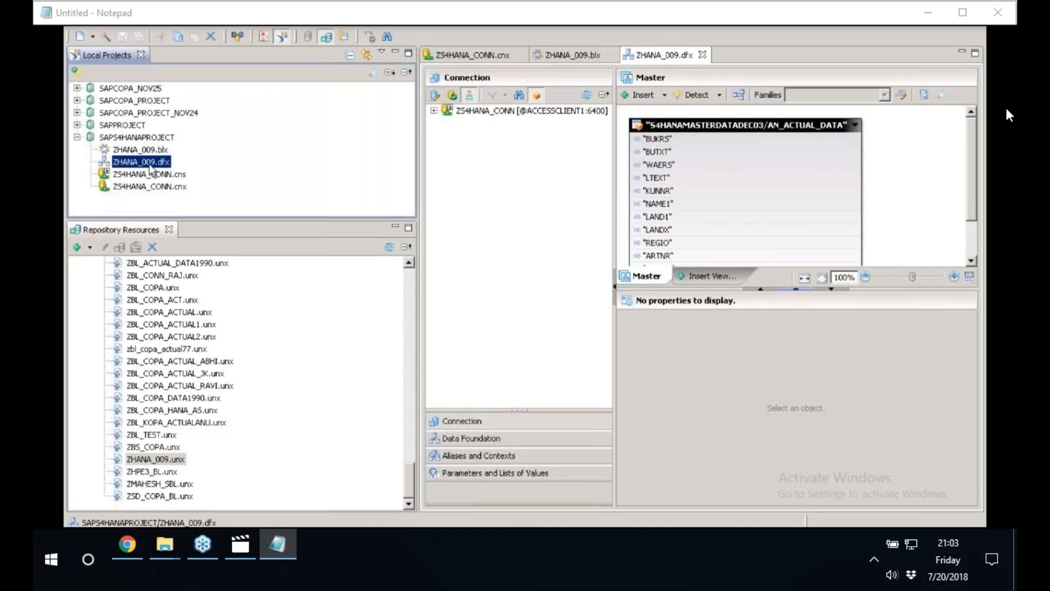
click(148, 153)
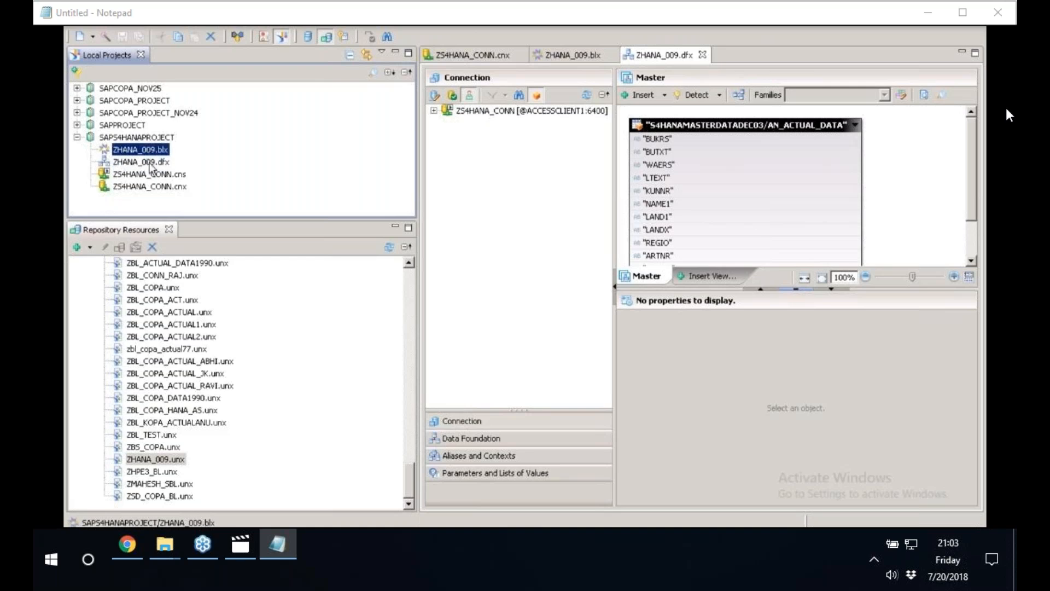
click(149, 162)
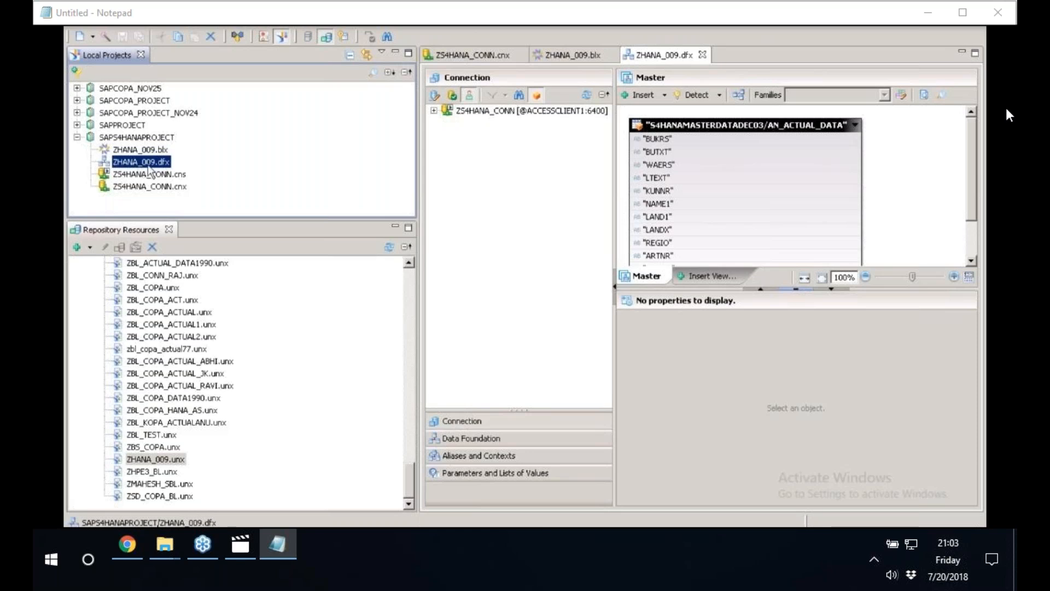
click(135, 151)
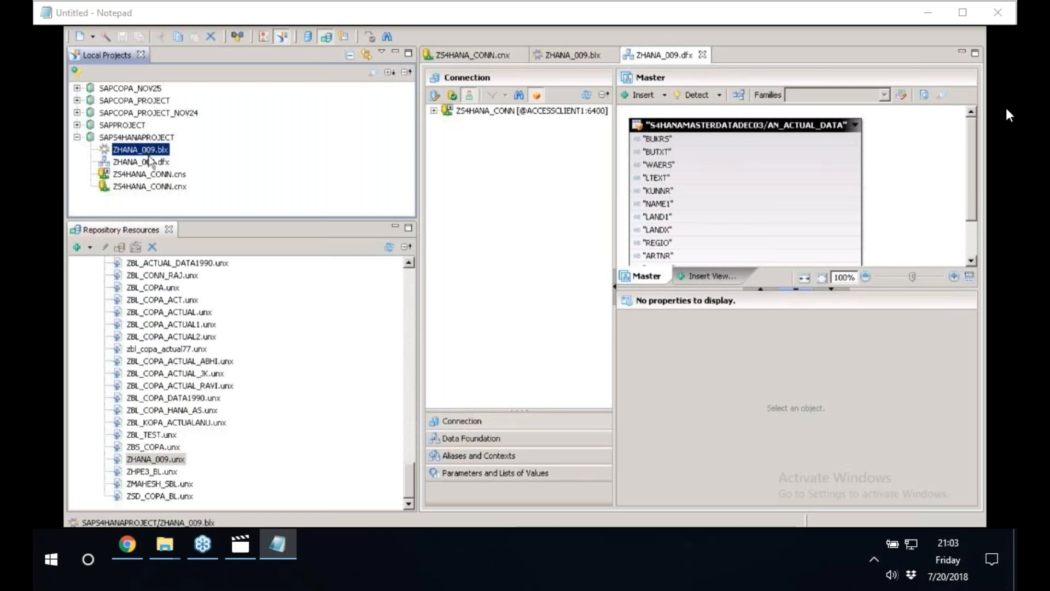
click(175, 461)
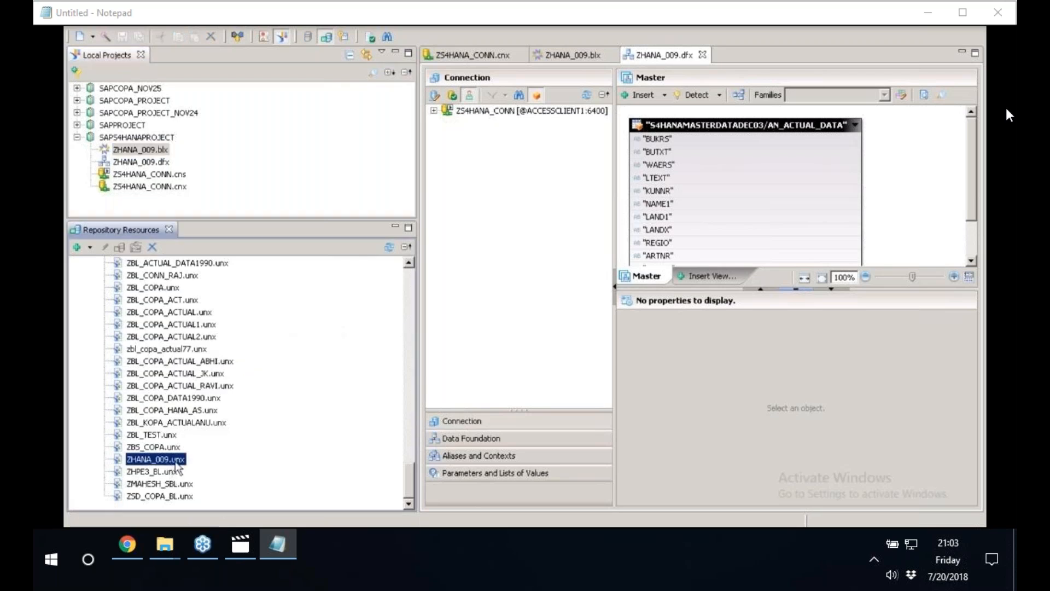
mouse_move(179, 464)
click(131, 153)
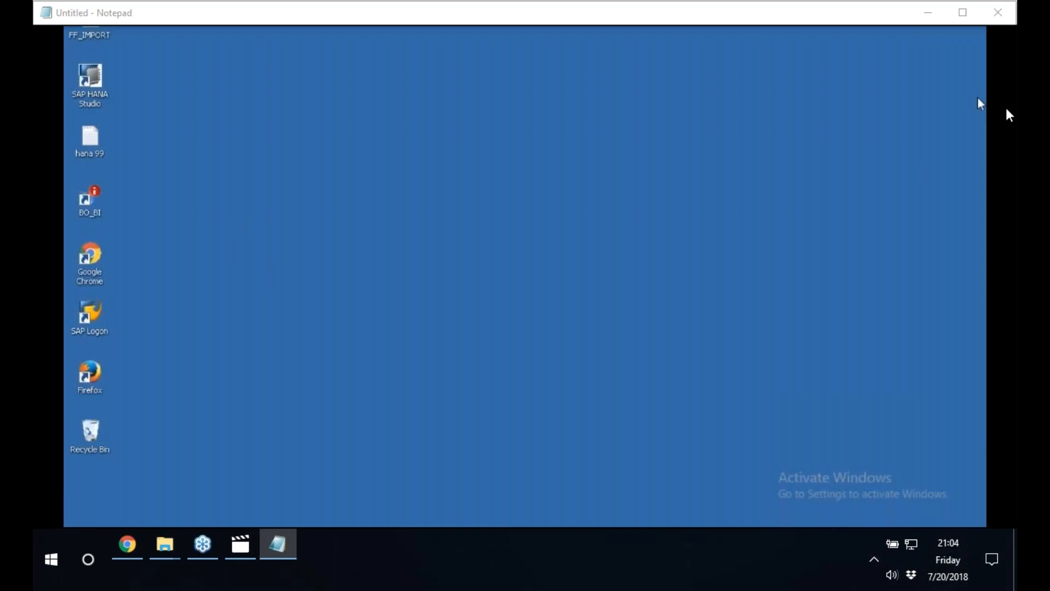
Launch the SAP BusinessObjects BI Platform Java BI Launch Pad from the SAP BusinessObjects BI platform 4 programs.
right_click(322, 475)
click(366, 398)
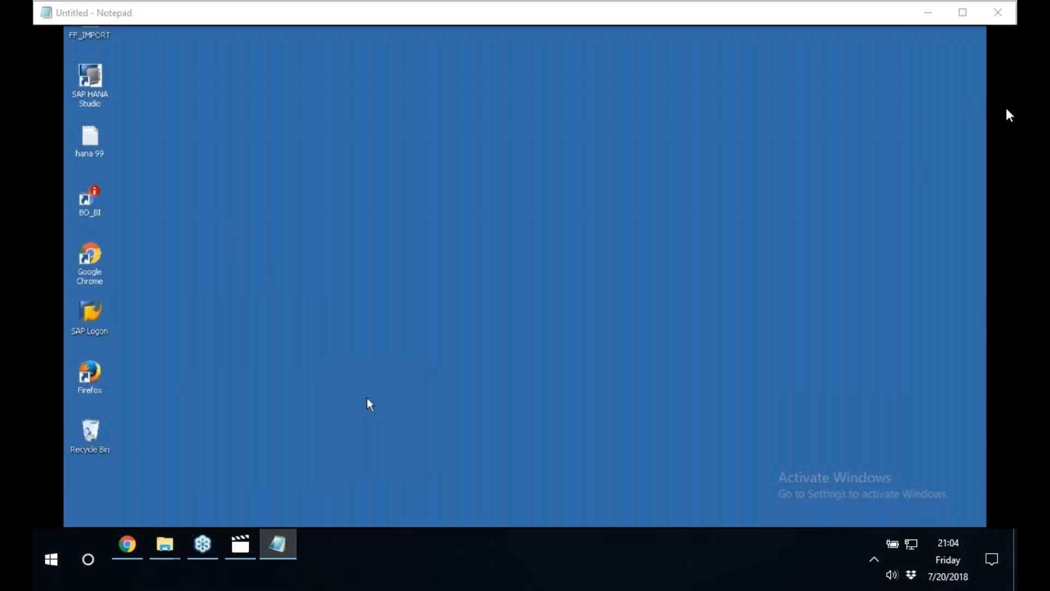
key(super)
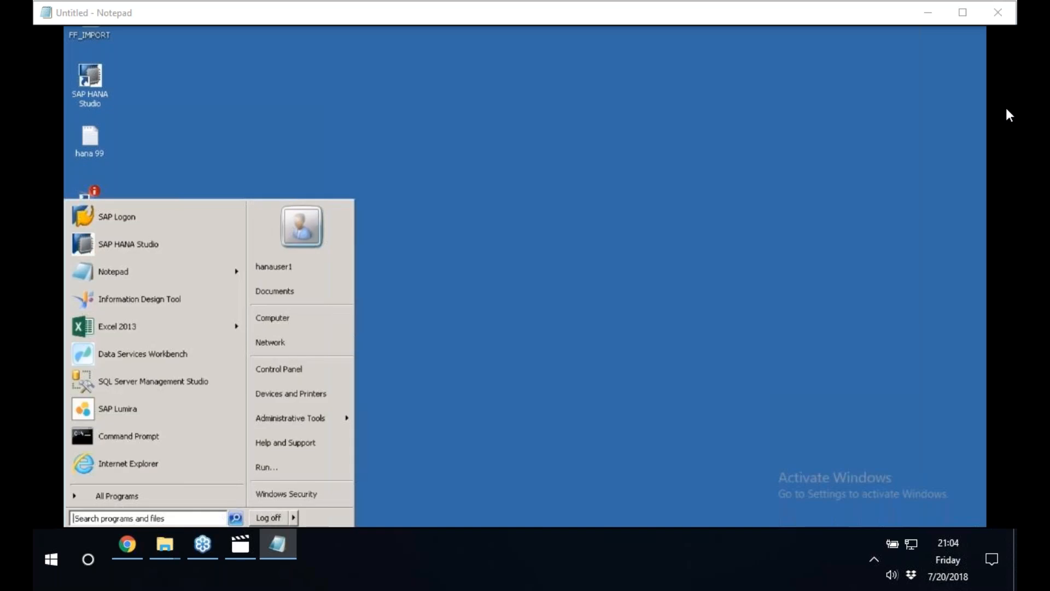
click(126, 495)
click(145, 367)
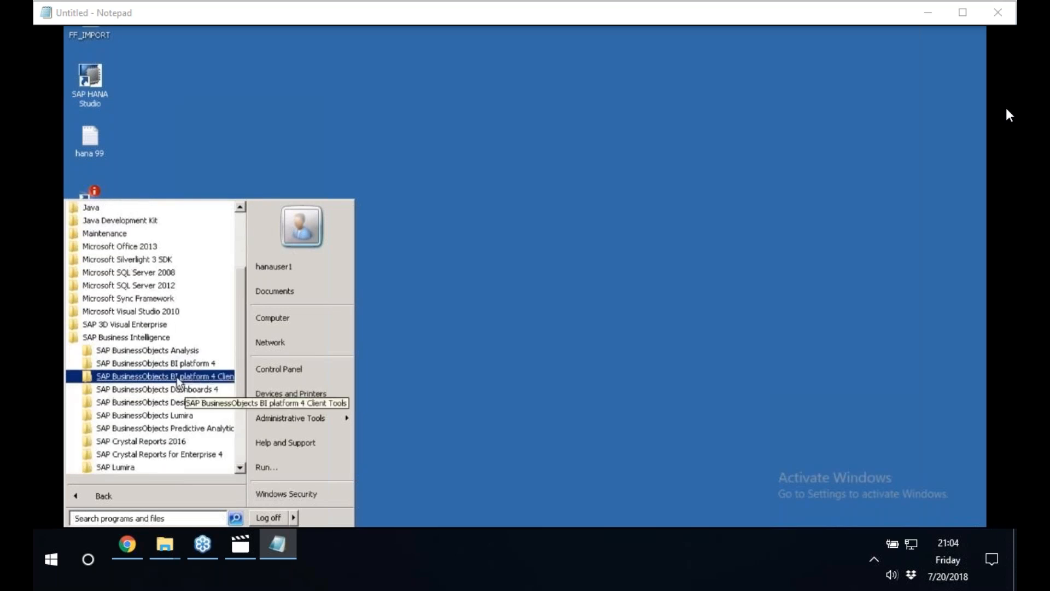
click(162, 363)
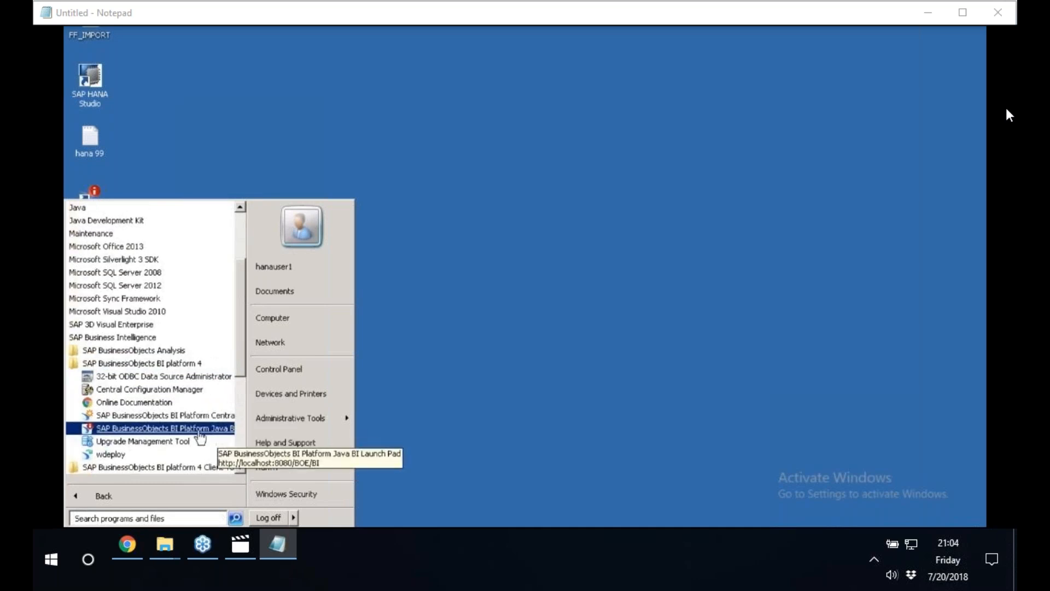
click(200, 431)
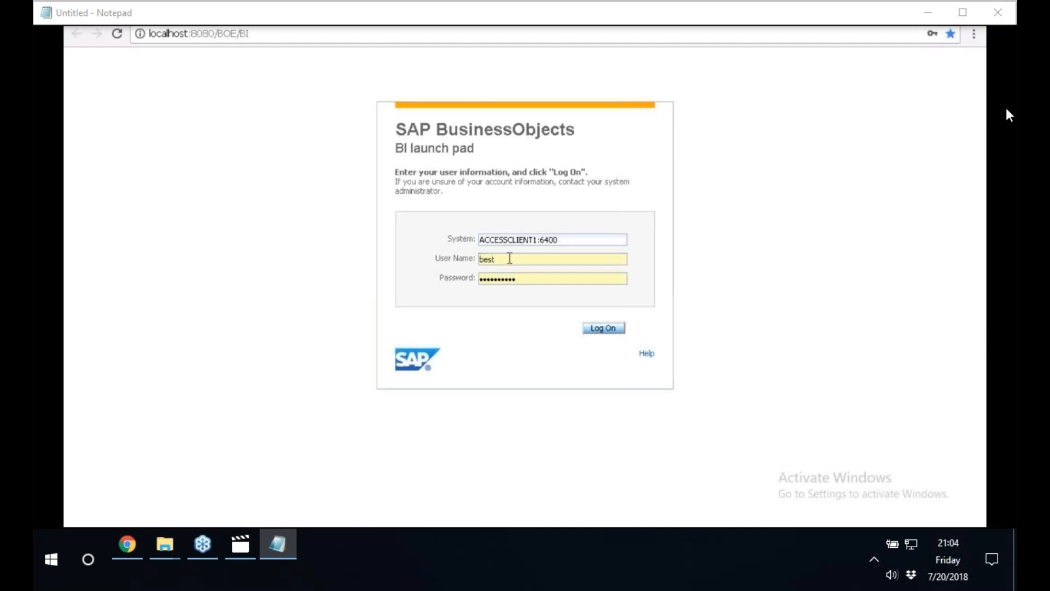
Replace the prefilled password with the account password and log on to the BI launch pad on system ACCESSCLIENT1:6400.
click(529, 275)
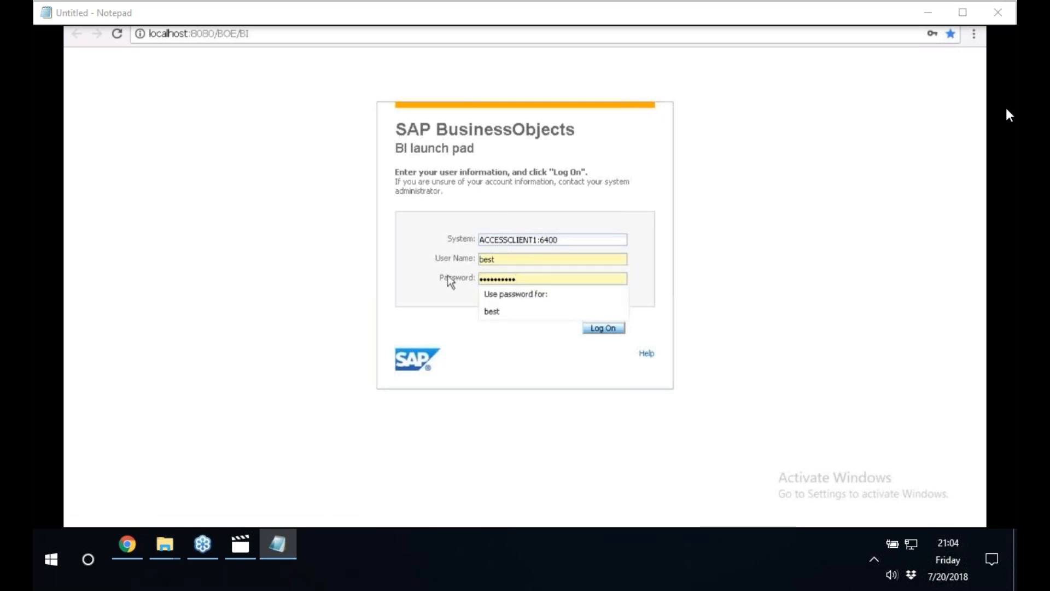
drag(551, 274, 481, 277)
key(BackSpace)
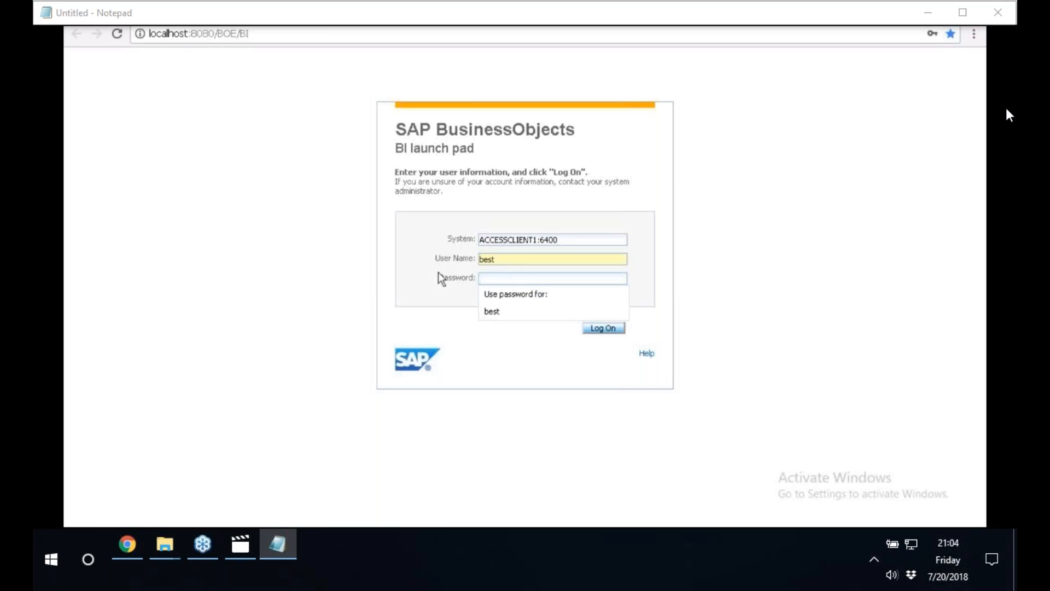
text(•••••••••)
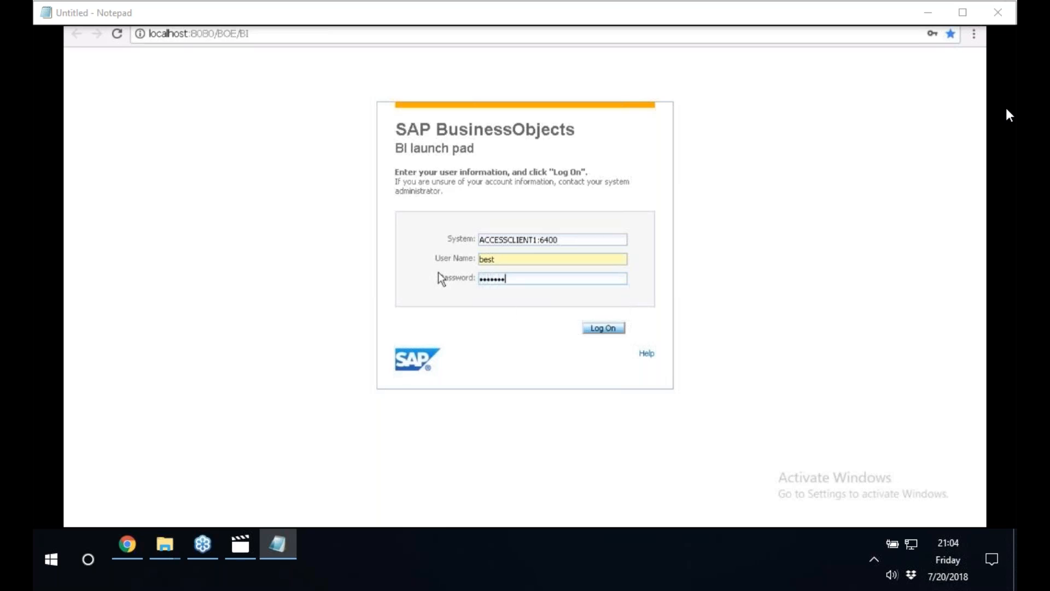
text(•)
click(616, 330)
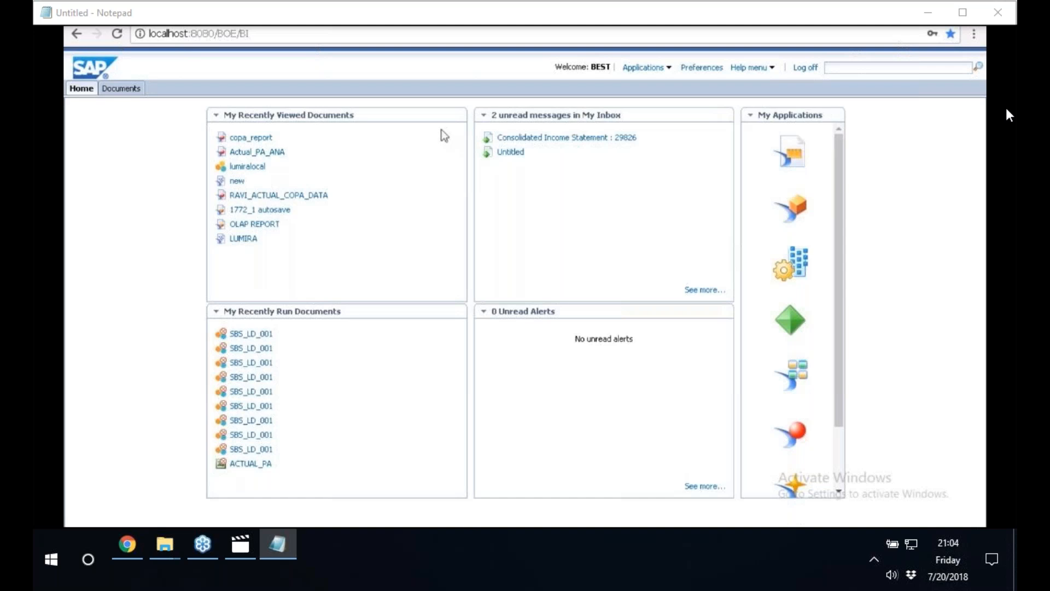
Open Web Intelligence and start a new document with a universe as its data source, moving the universe selection dialog aside.
click(670, 70)
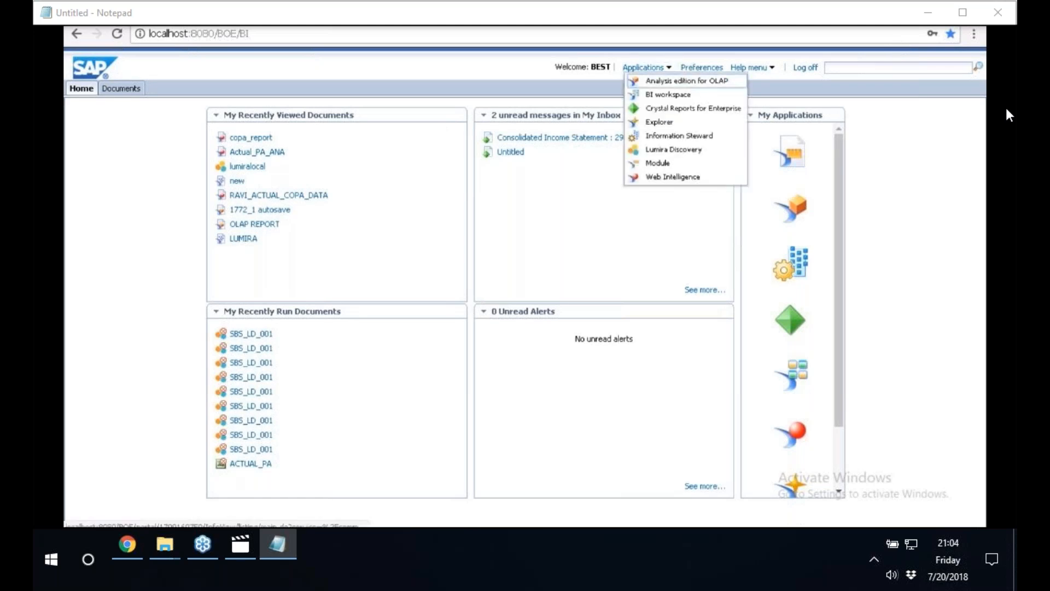
click(679, 181)
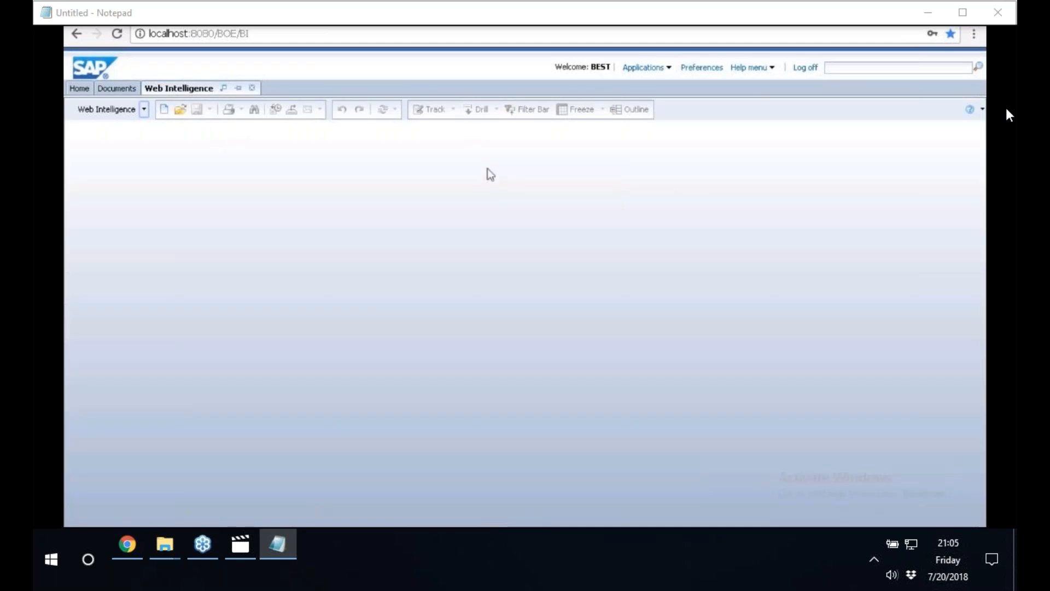
click(165, 110)
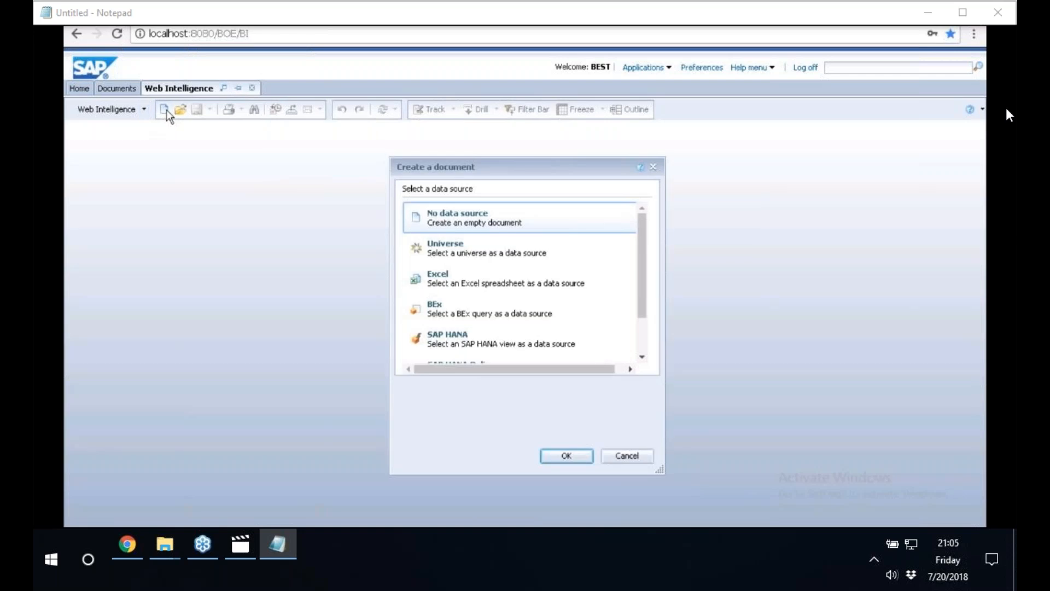
click(452, 258)
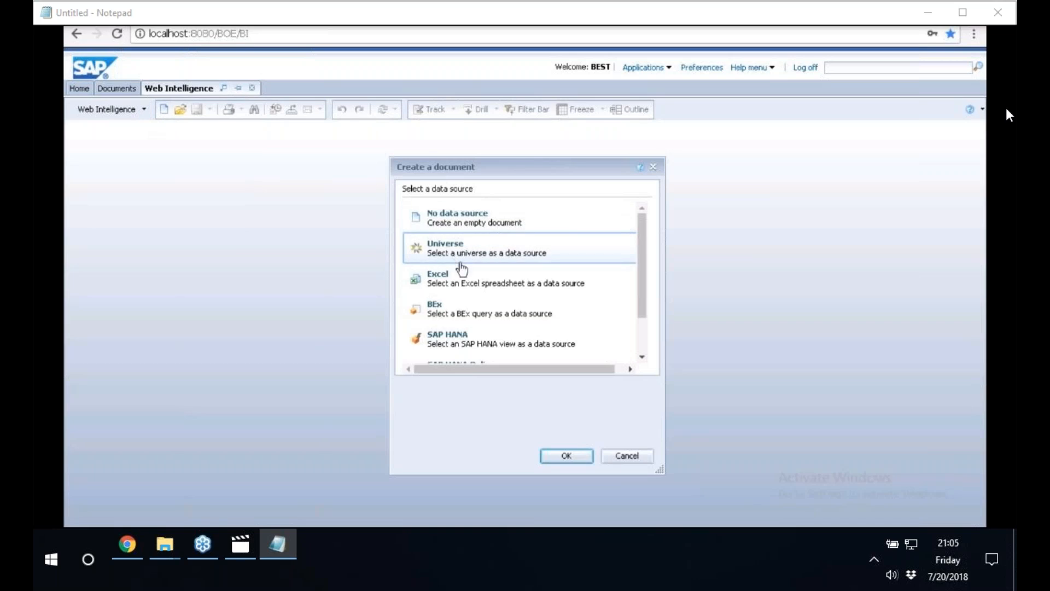
click(571, 455)
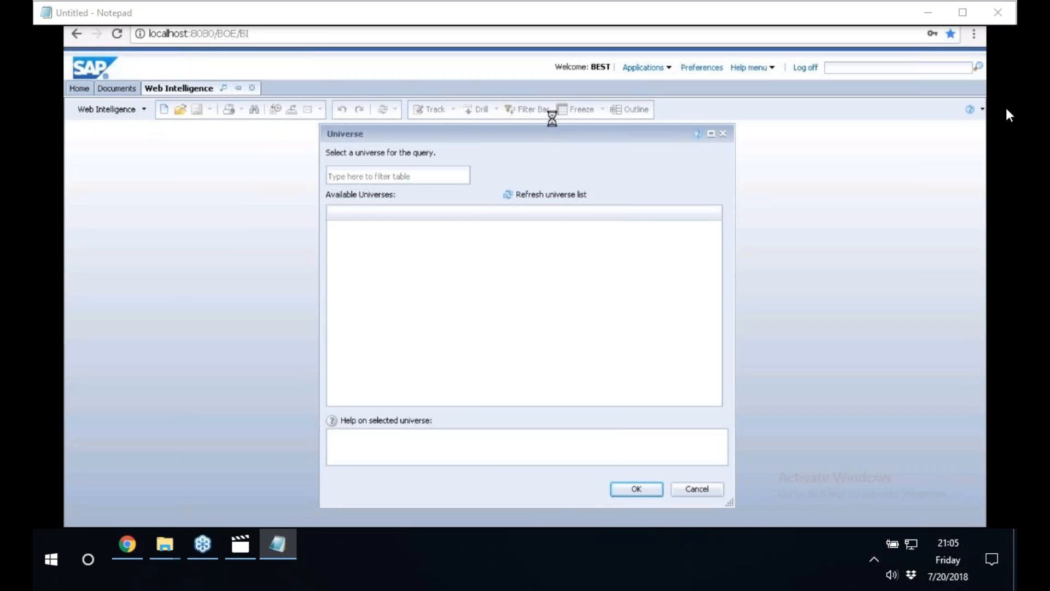
drag(509, 123, 359, 155)
click(298, 176)
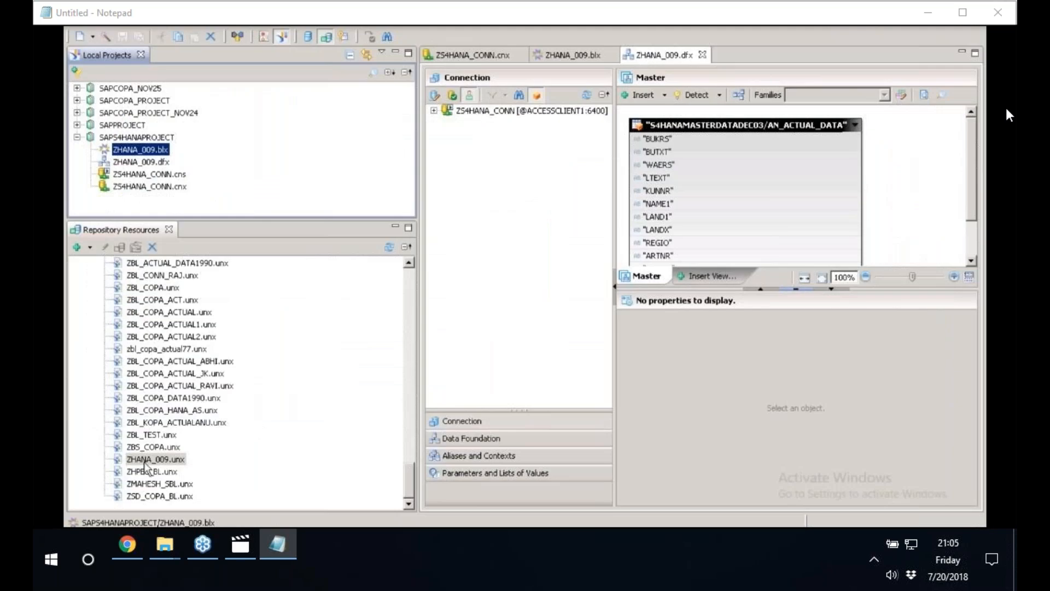
Switch to Information Design Tool and open the query panel for the published universe ZHANA_009.unx.
click(143, 460)
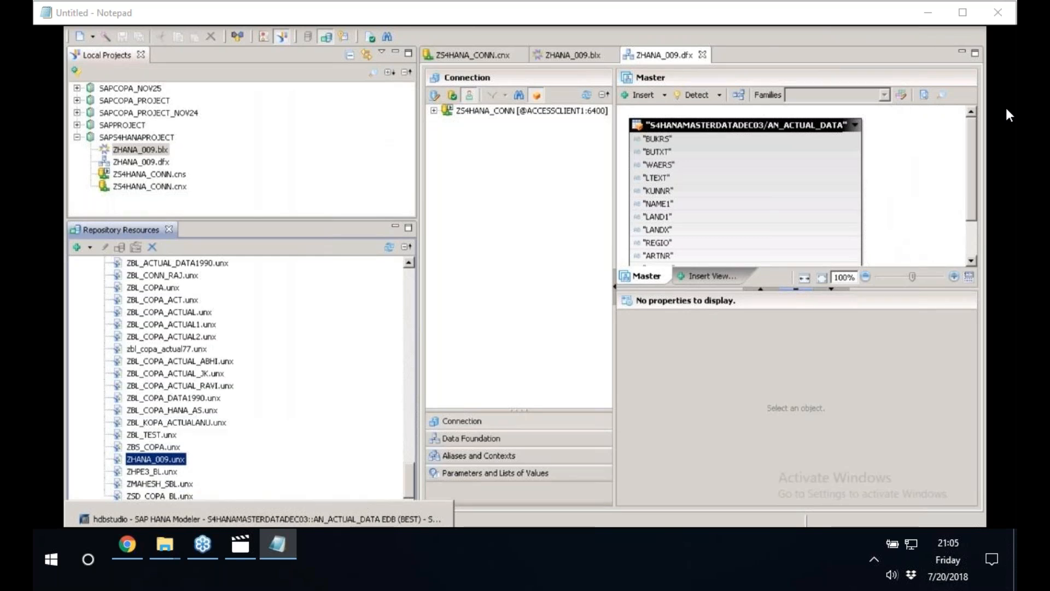
double_click(154, 460)
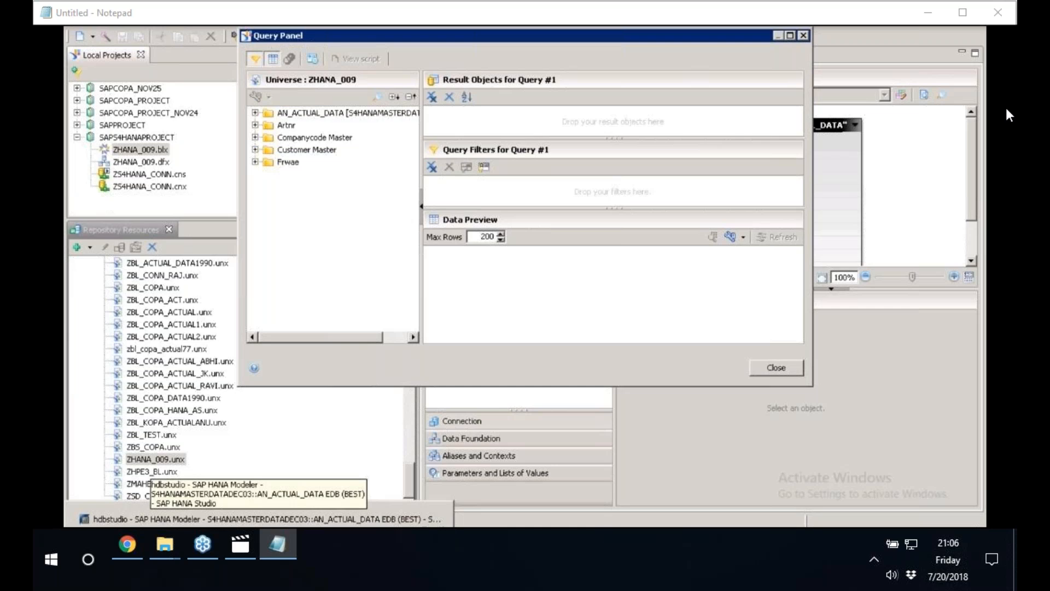
Switch back to the BI launch pad, refresh the universe list, and enter ZHANA_009 as its filter.
click(219, 533)
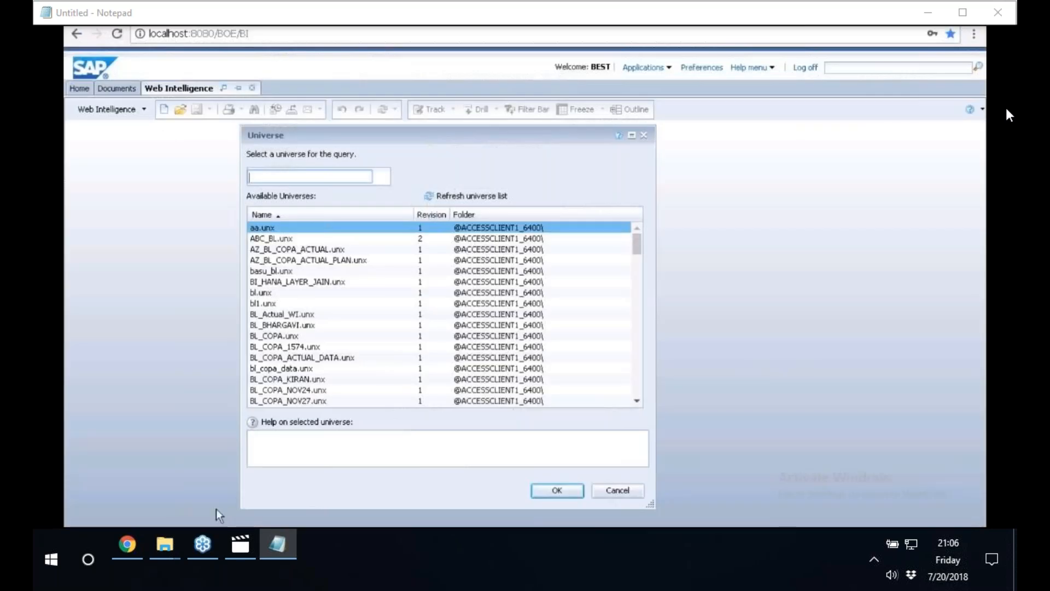
right_click(295, 177)
click(330, 255)
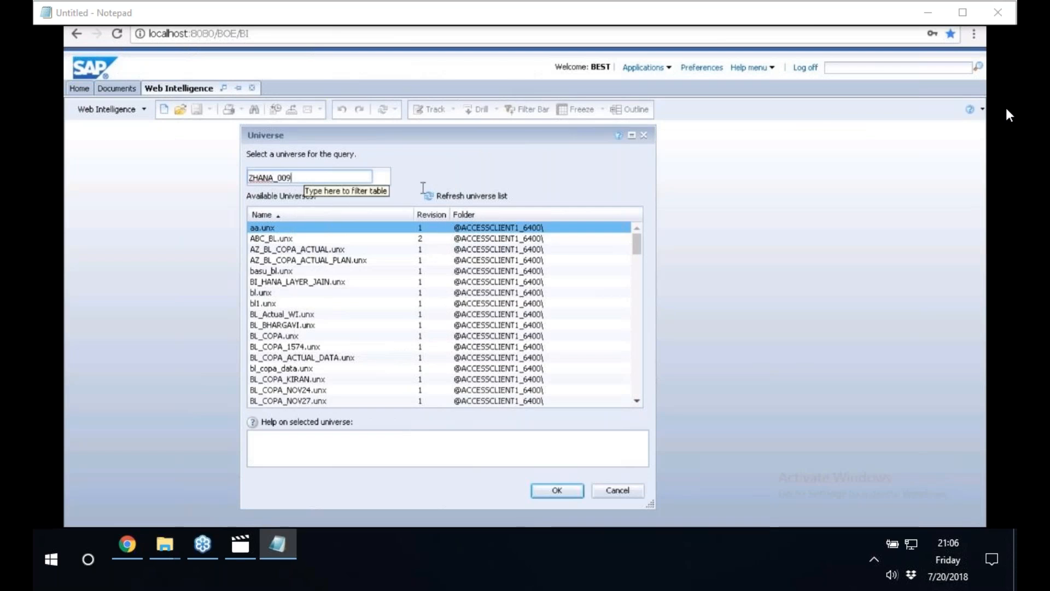
click(469, 199)
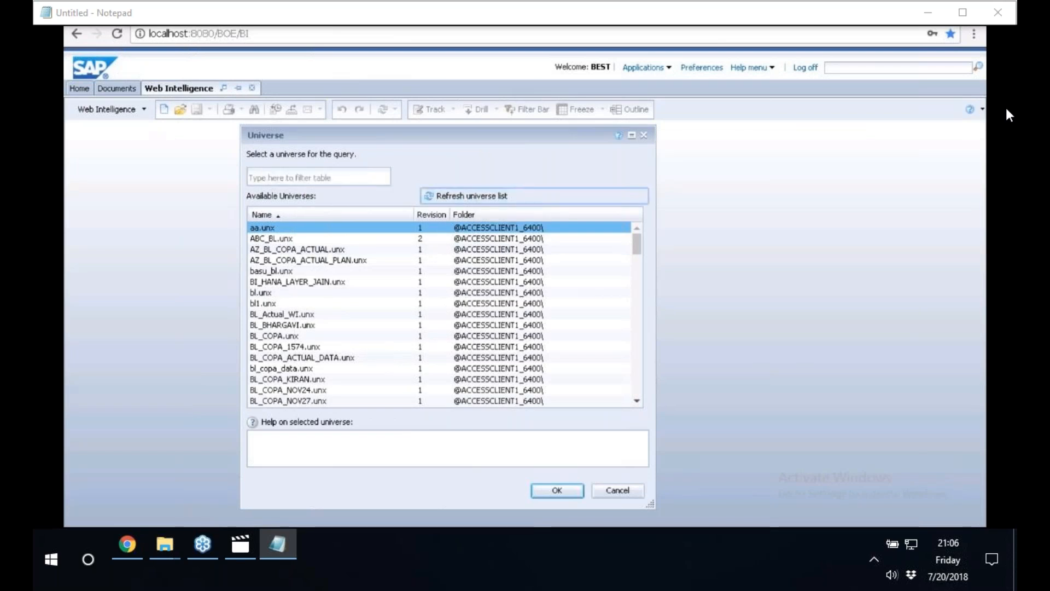
click(317, 178)
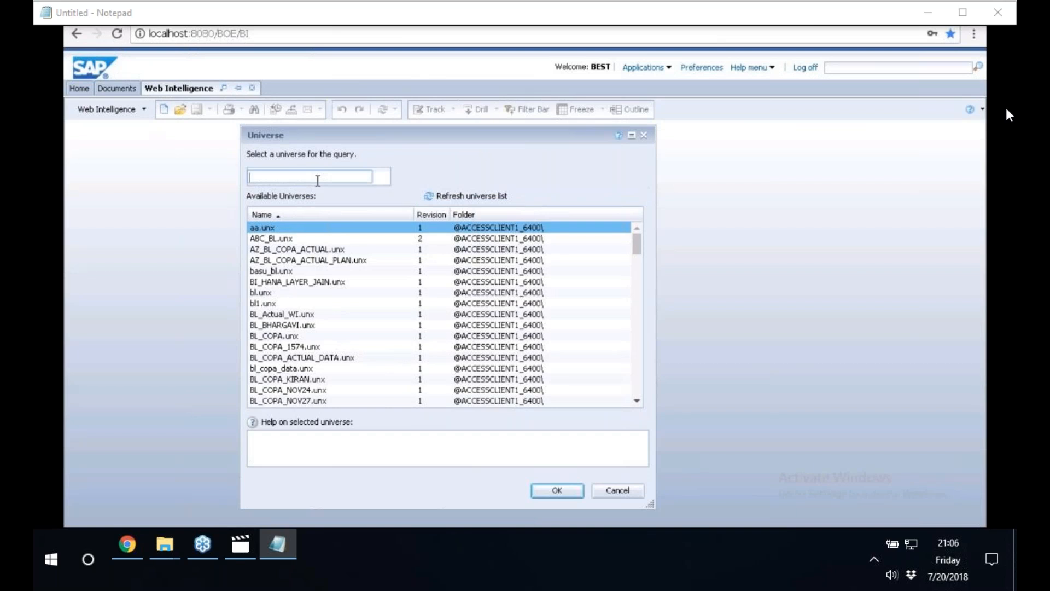
text(ZHANA_009)
Choose ZHANA_009.unx from the available universes as the query's data source and confirm the selection.
drag(637, 241, 634, 297)
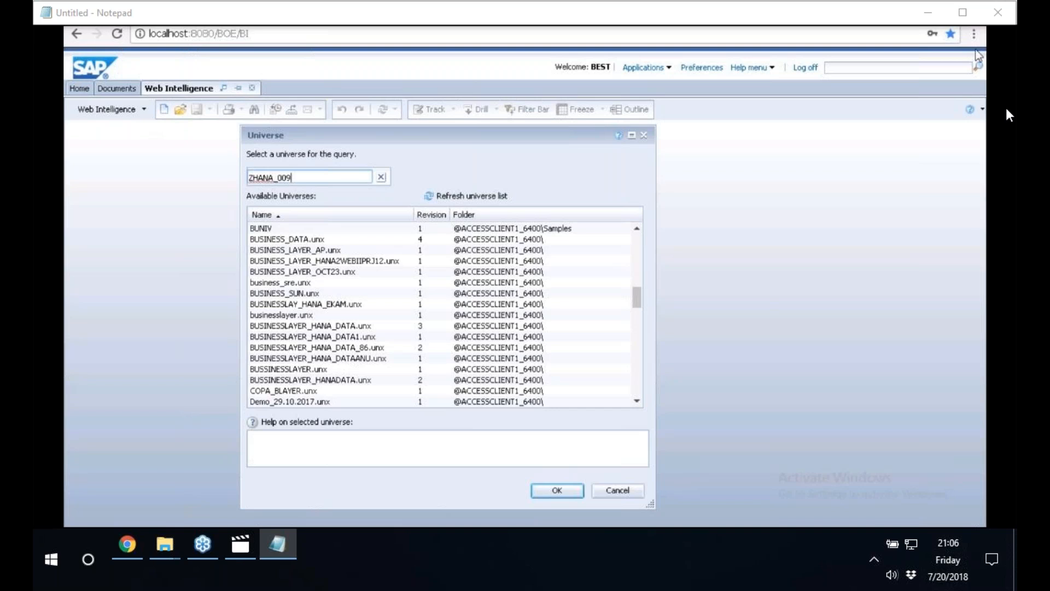
click(642, 404)
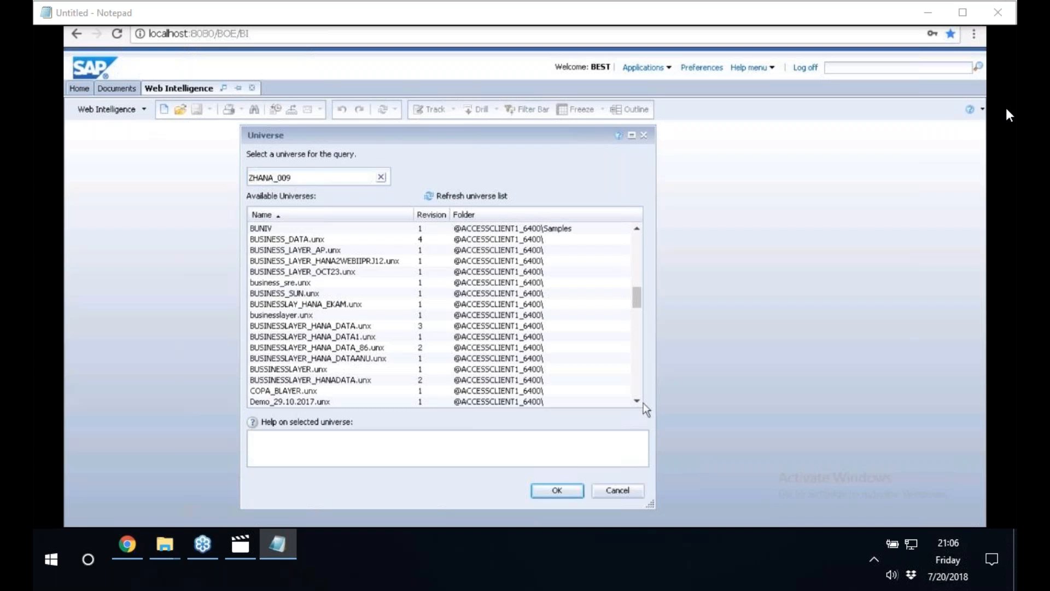
click(637, 402)
click(637, 402)
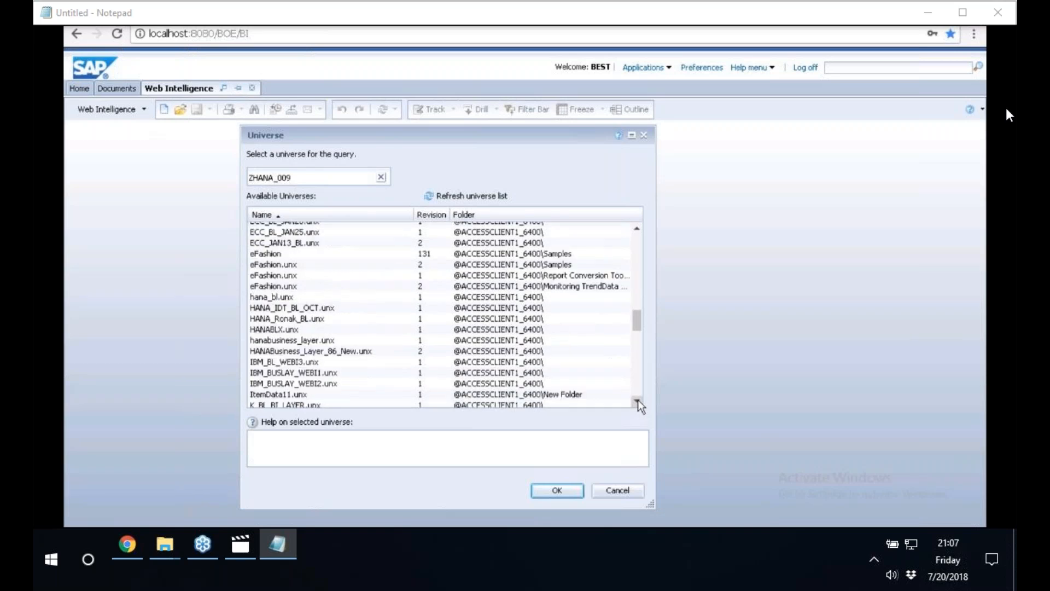
click(638, 402)
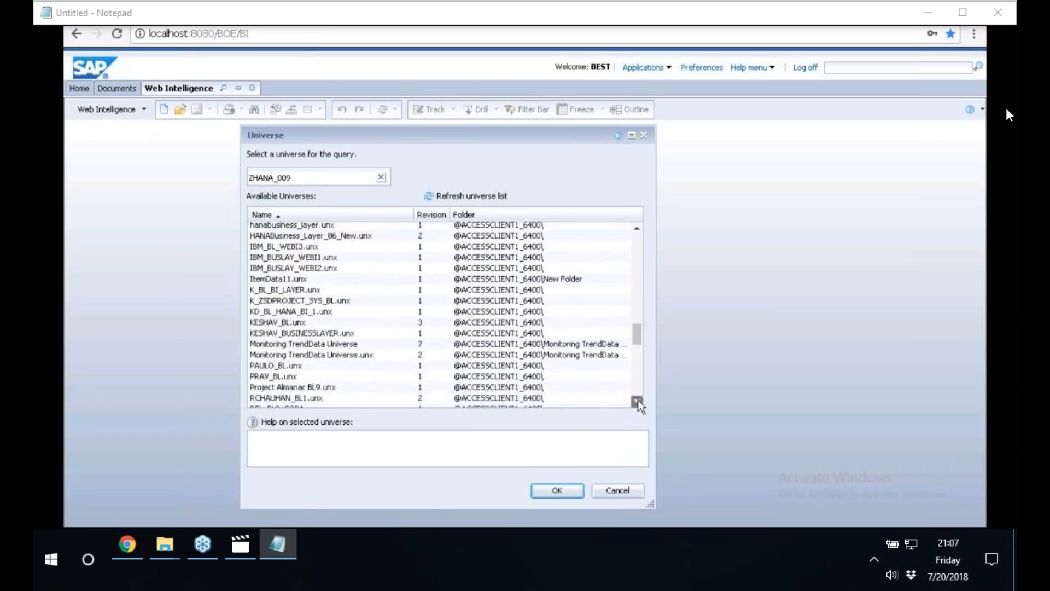
click(638, 402)
click(638, 402)
click(637, 402)
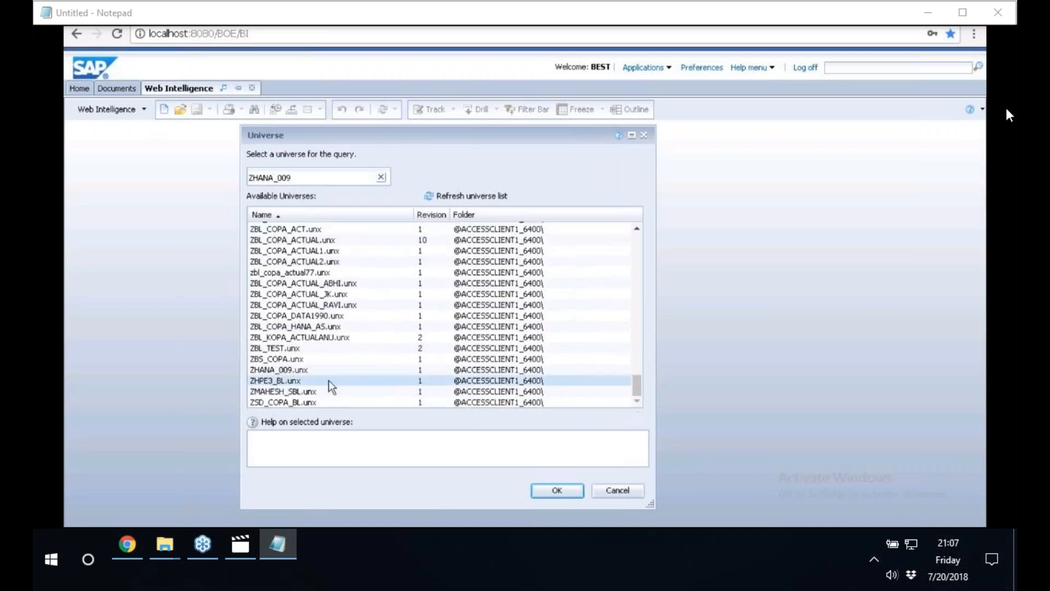
click(277, 371)
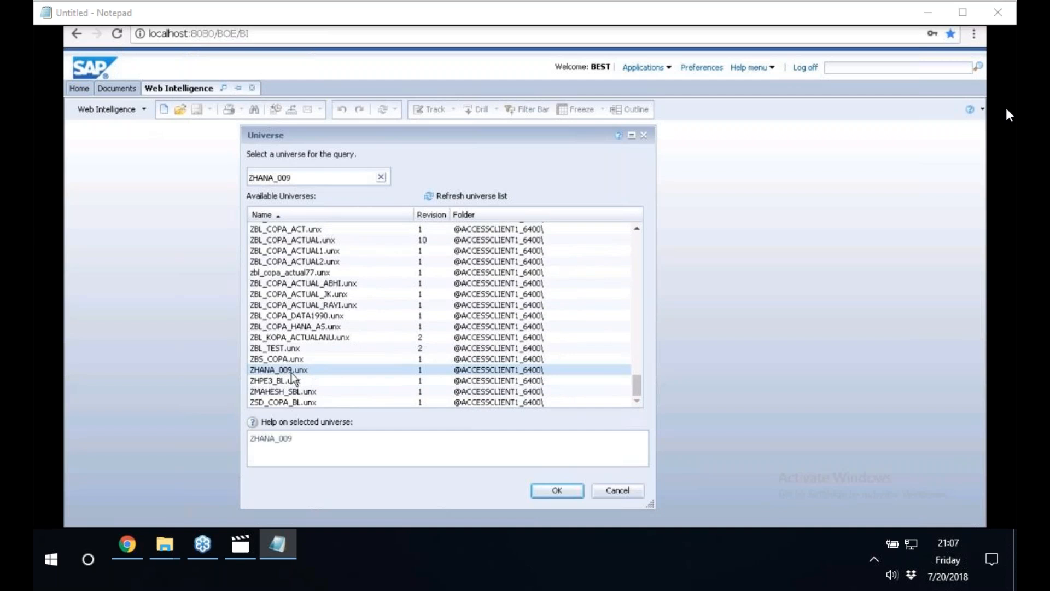
click(291, 372)
click(566, 492)
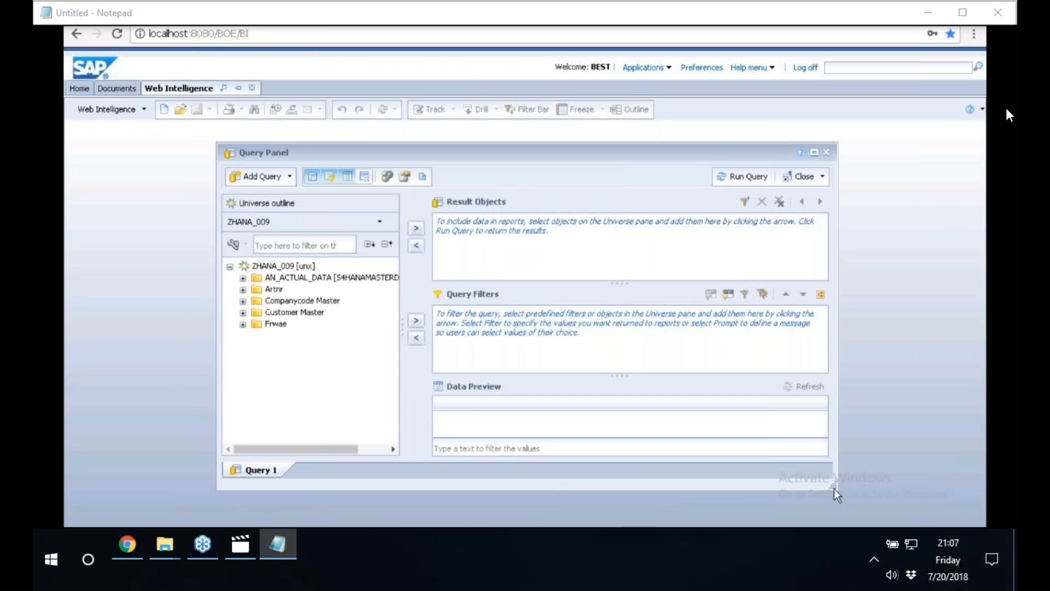
Resize and reposition the Query Panel so all of its panes fit on screen.
drag(834, 488, 592, 500)
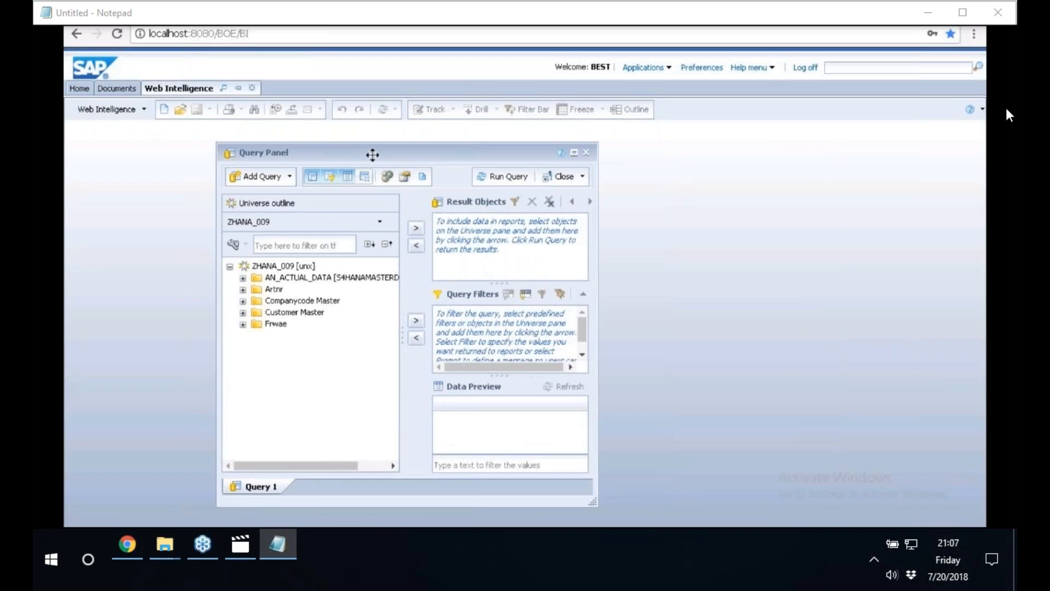
drag(372, 155, 351, 110)
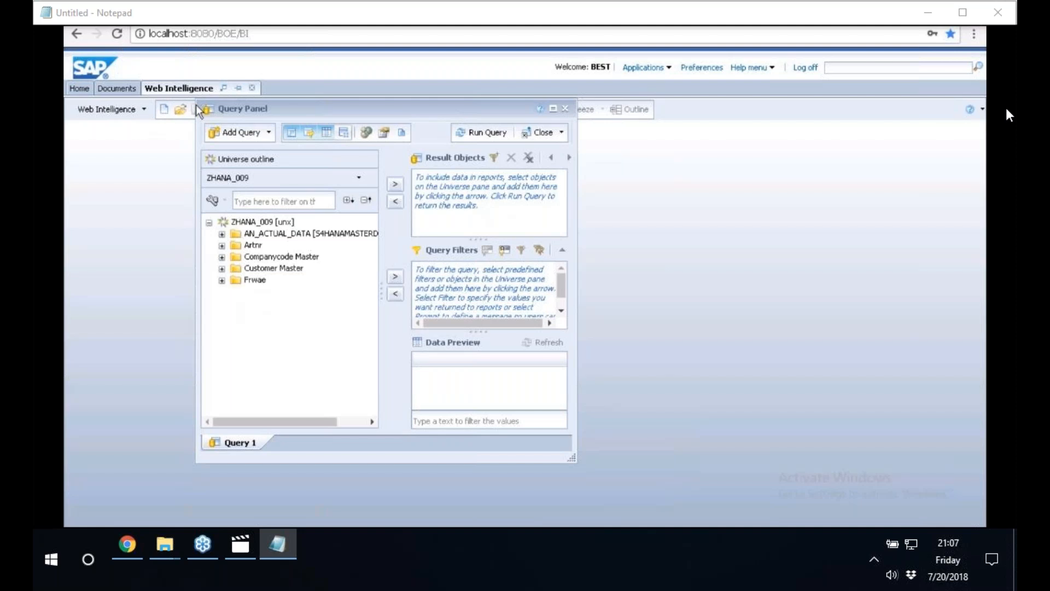
drag(581, 458, 721, 502)
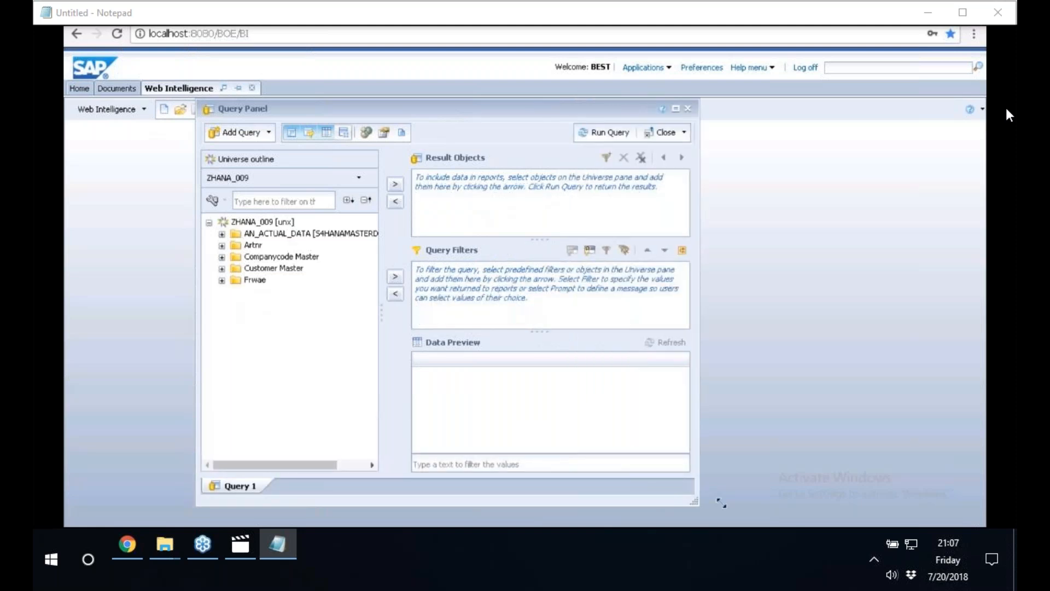
Add Bukrs and Butxt from Companycode Master and the measures Vv010 Con and Vv070 to the result objects.
click(222, 233)
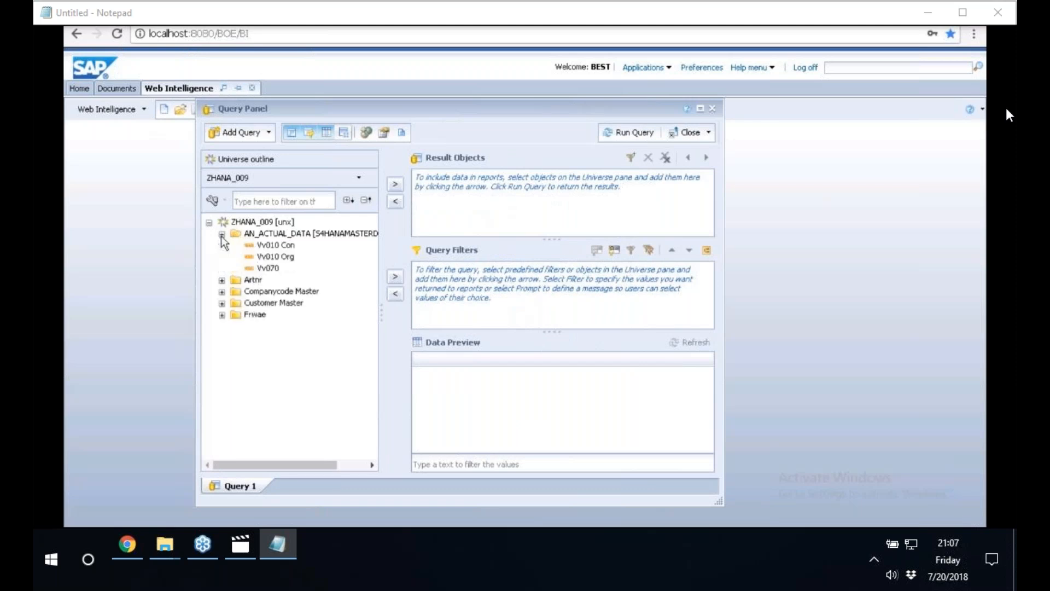
click(222, 281)
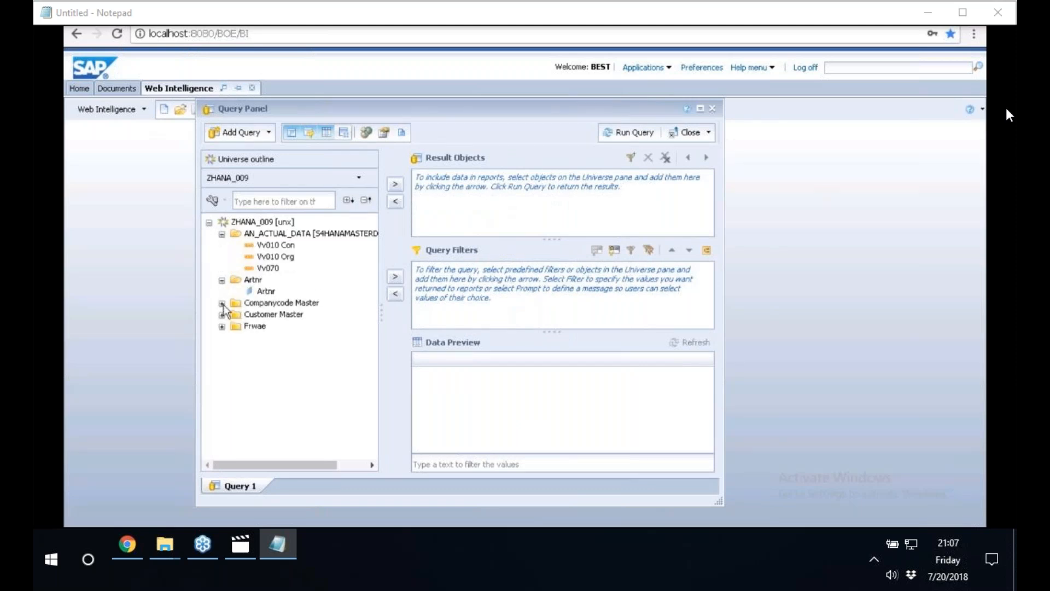
click(221, 303)
double_click(266, 314)
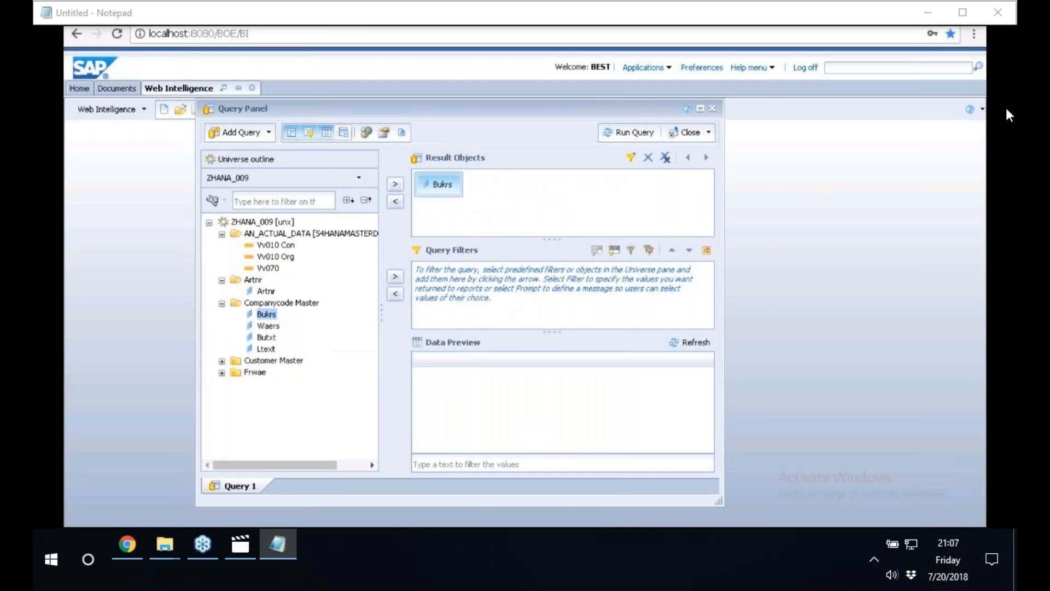
double_click(266, 337)
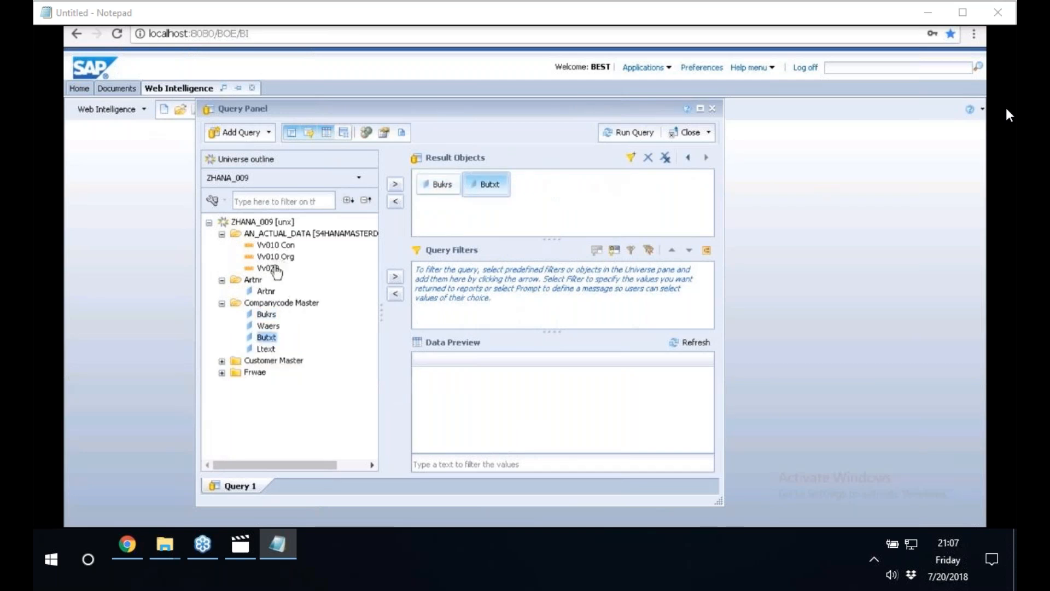
double_click(276, 247)
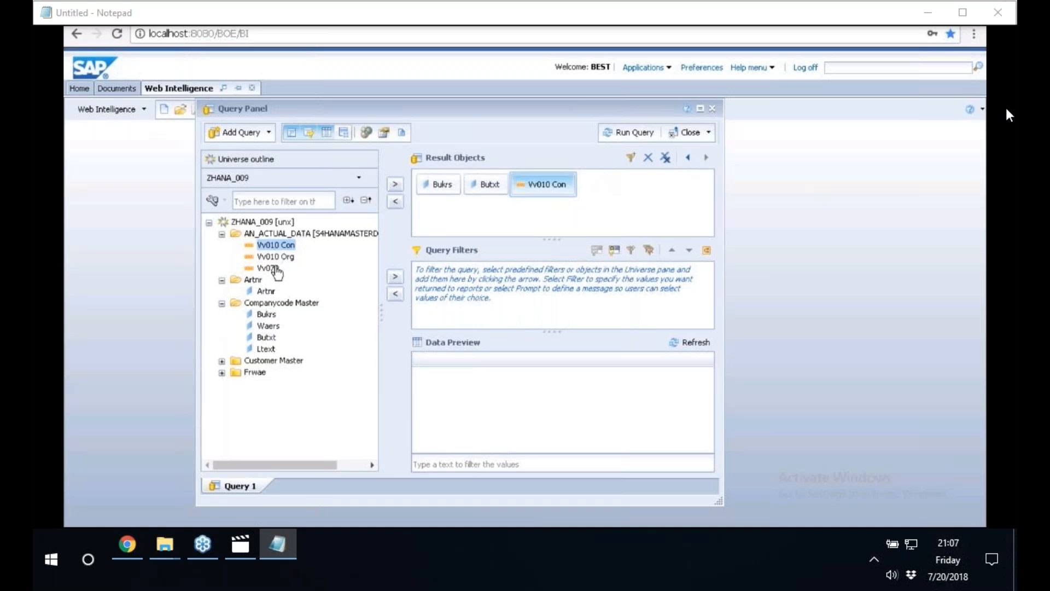
double_click(275, 268)
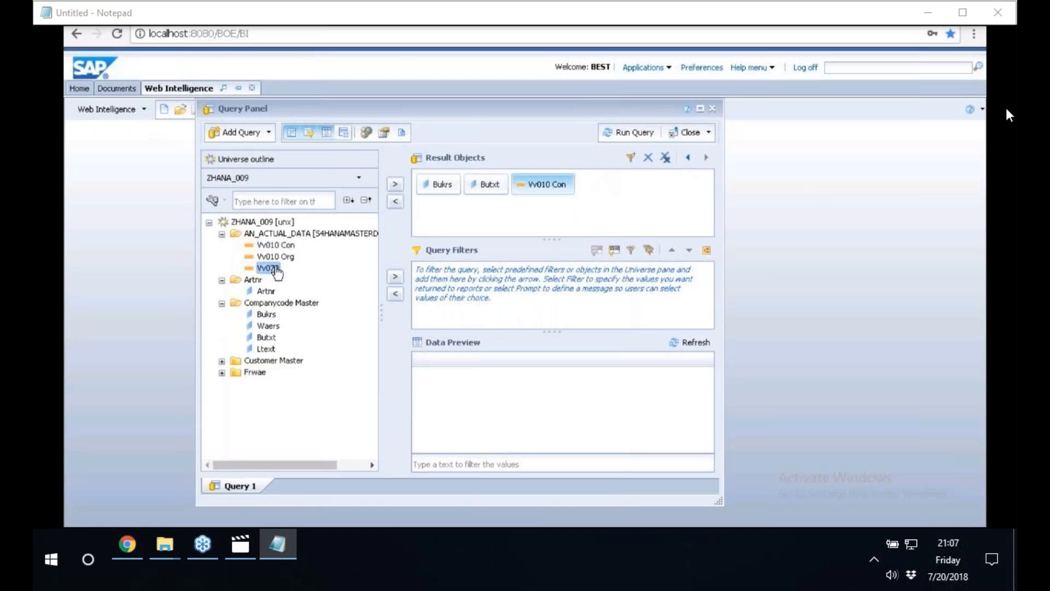
Remove Vv010 Con from the result objects, add it again, and place Vv070 after it.
click(534, 178)
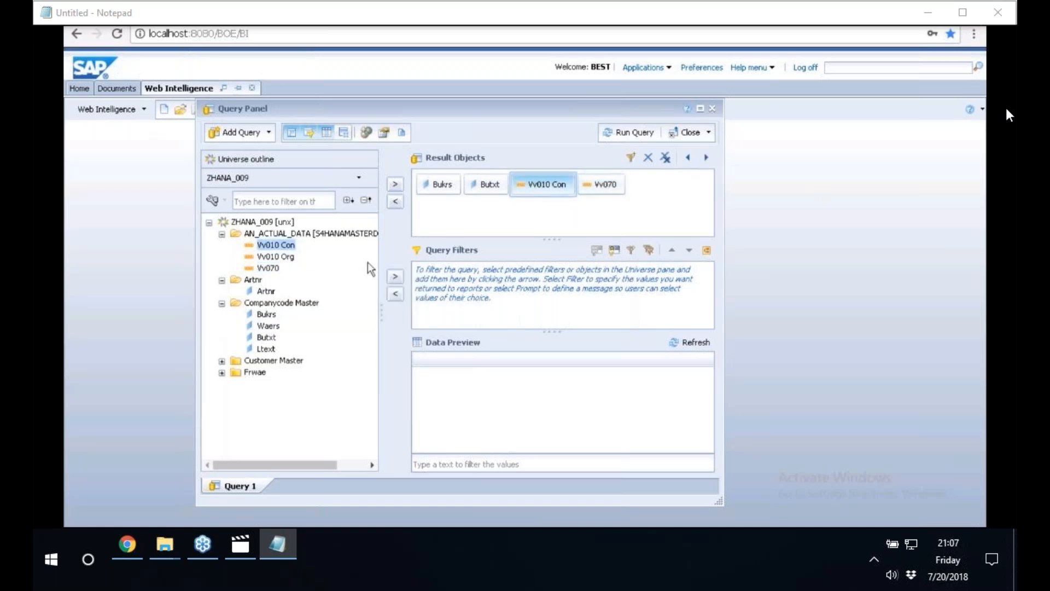
key(Delete)
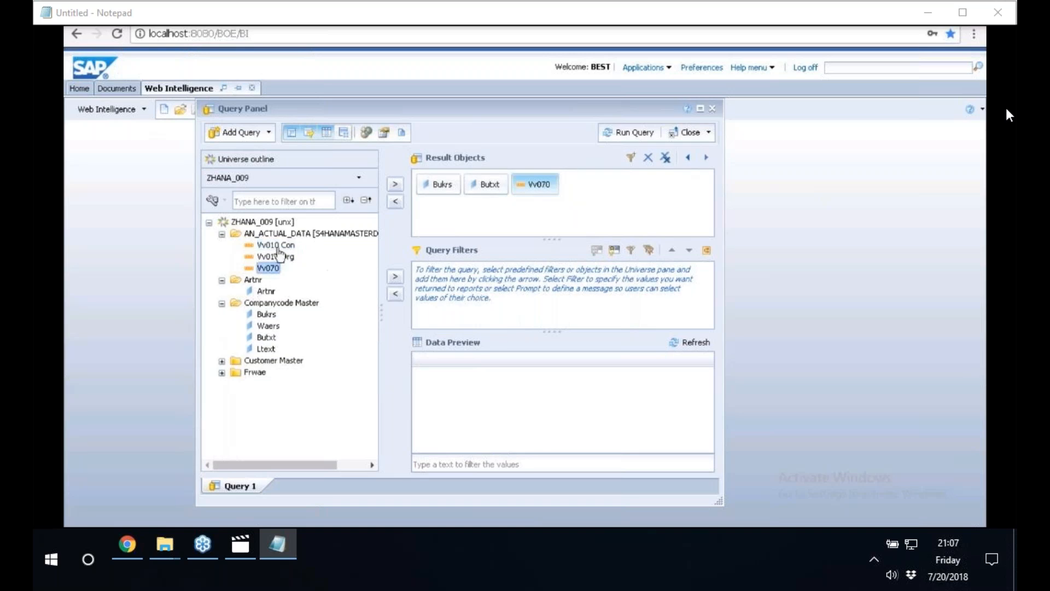
double_click(278, 245)
drag(535, 189, 638, 188)
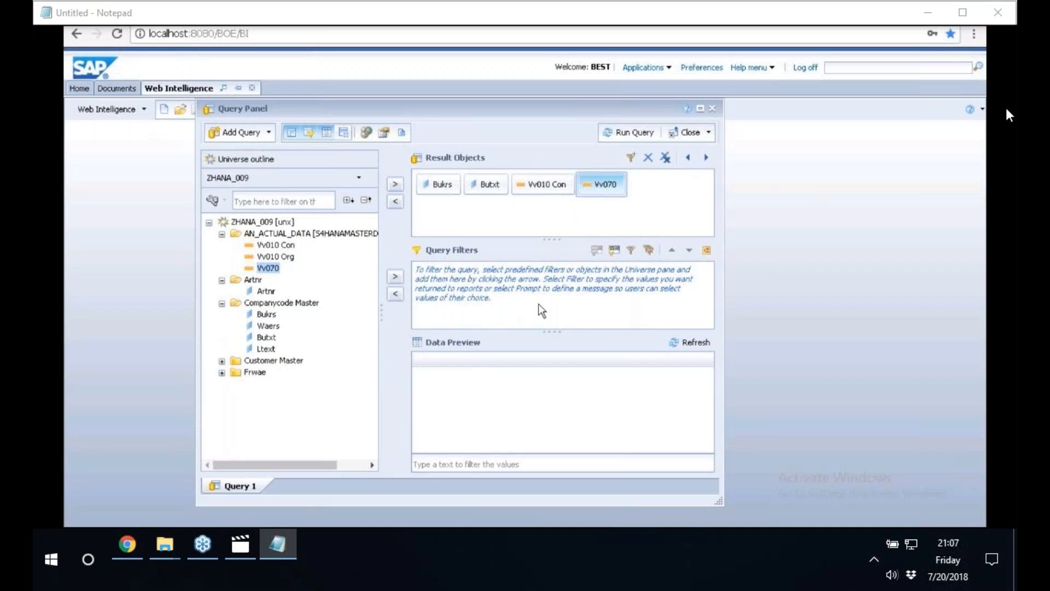
Refresh the data preview for the selected result objects and run the query.
click(691, 343)
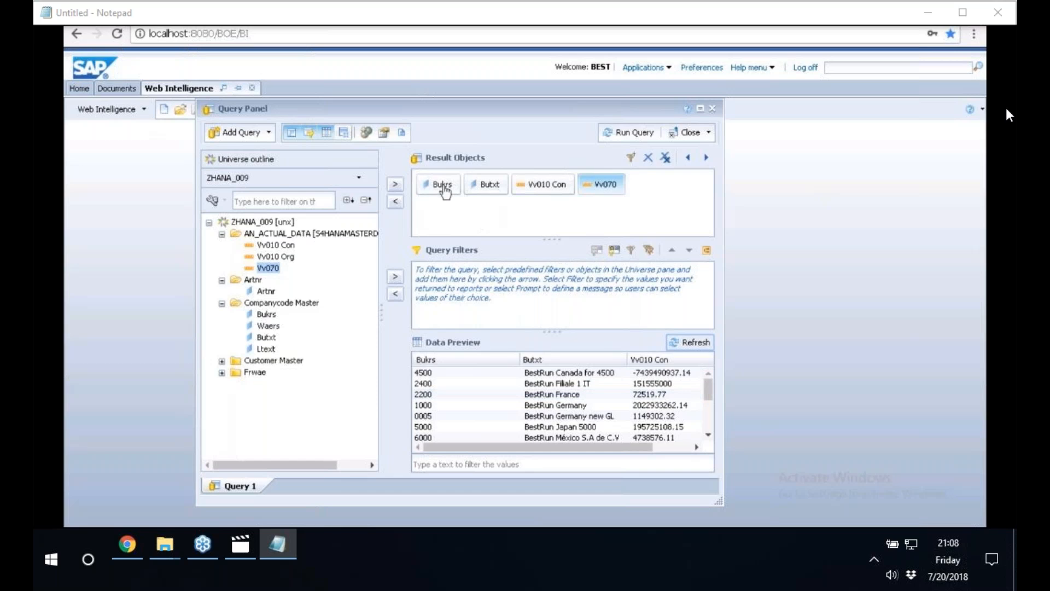
click(632, 136)
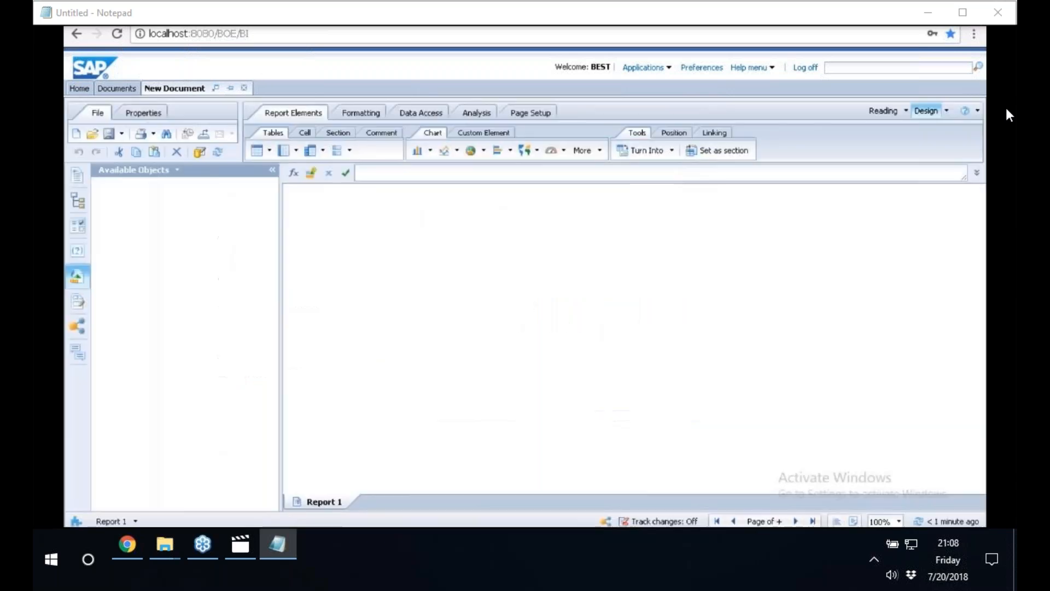
Narrow the Available Objects pane and widen the Butxt, Vv010 Con and Vv070 columns to fit their contents.
drag(280, 257, 189, 257)
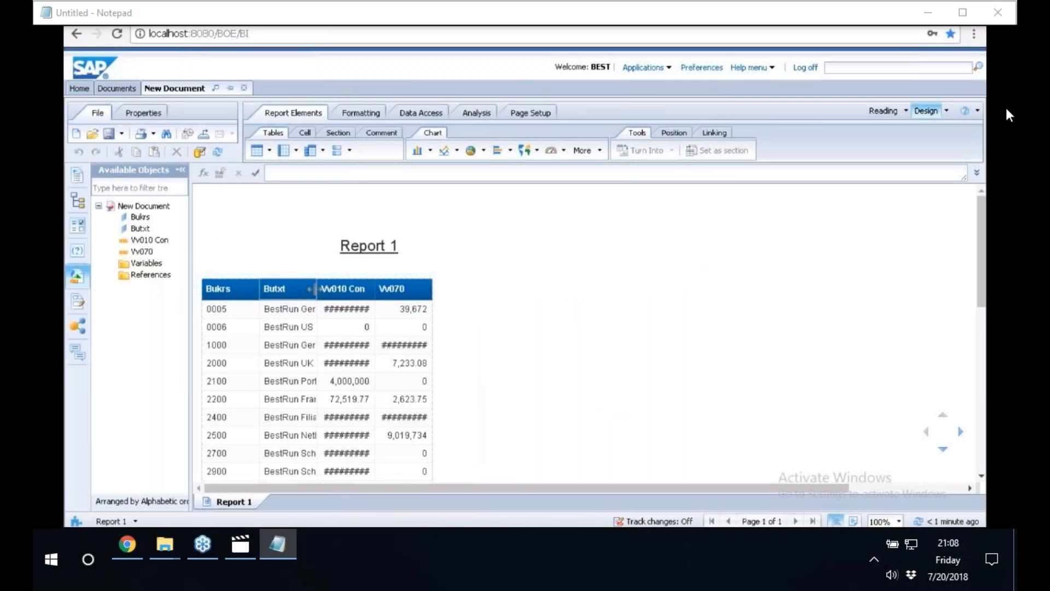
click(315, 289)
drag(317, 288, 389, 290)
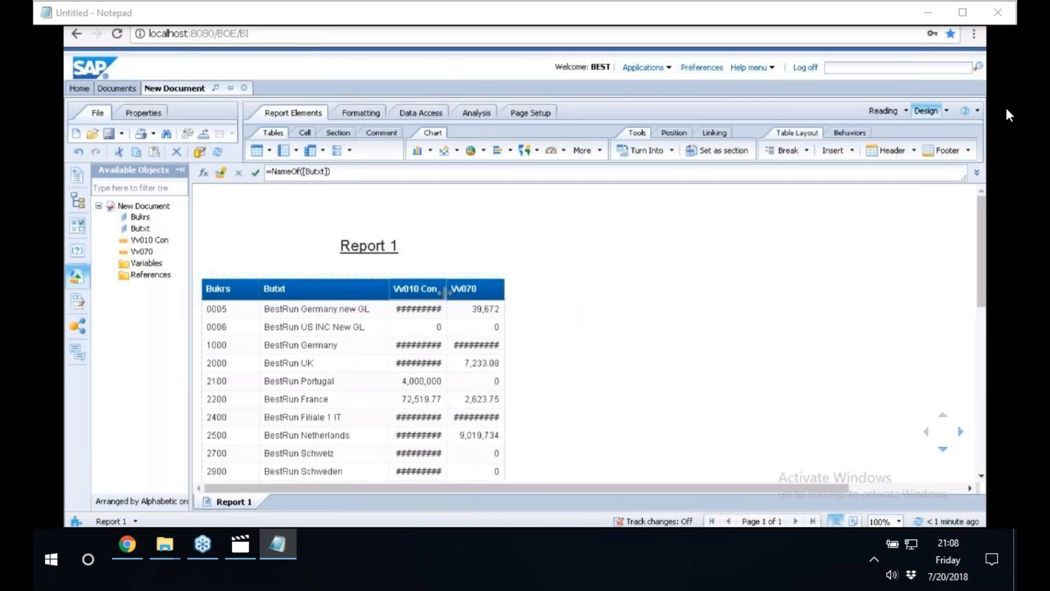
drag(445, 290, 492, 290)
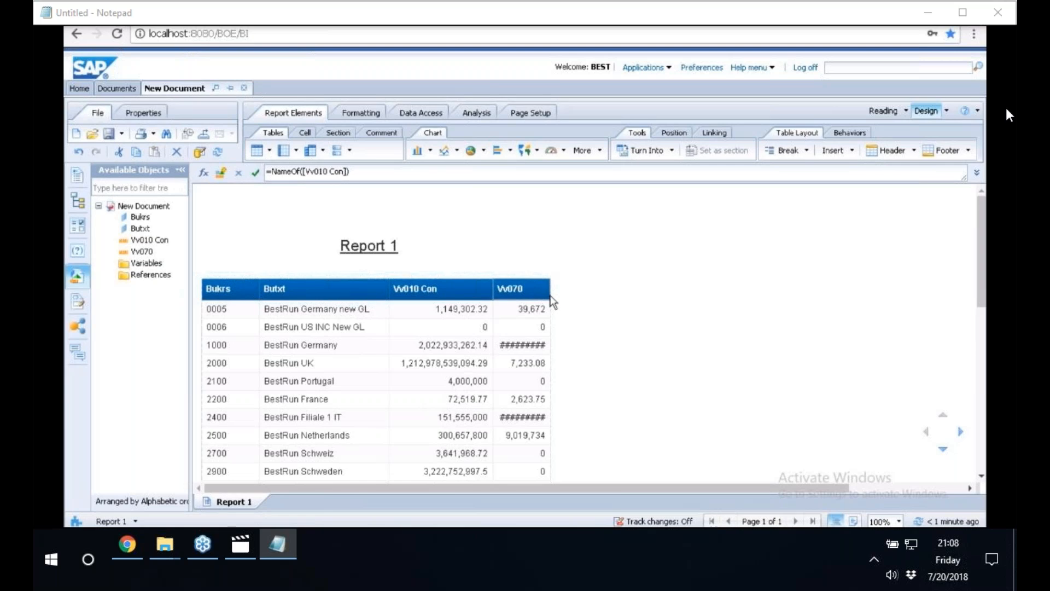
click(551, 300)
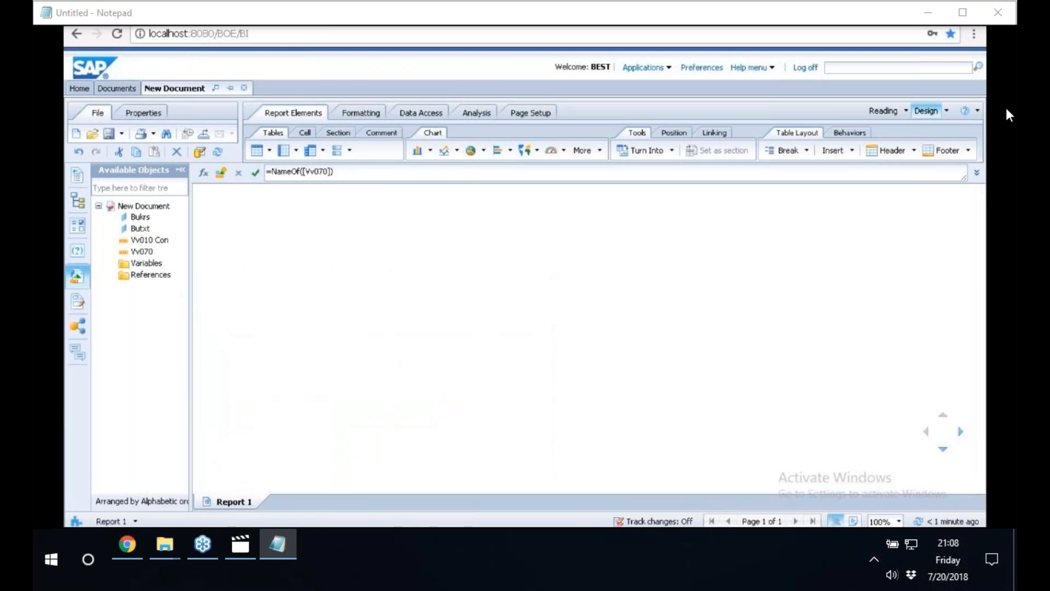
Replace the report title formula with the text "s4hana report".
double_click(370, 247)
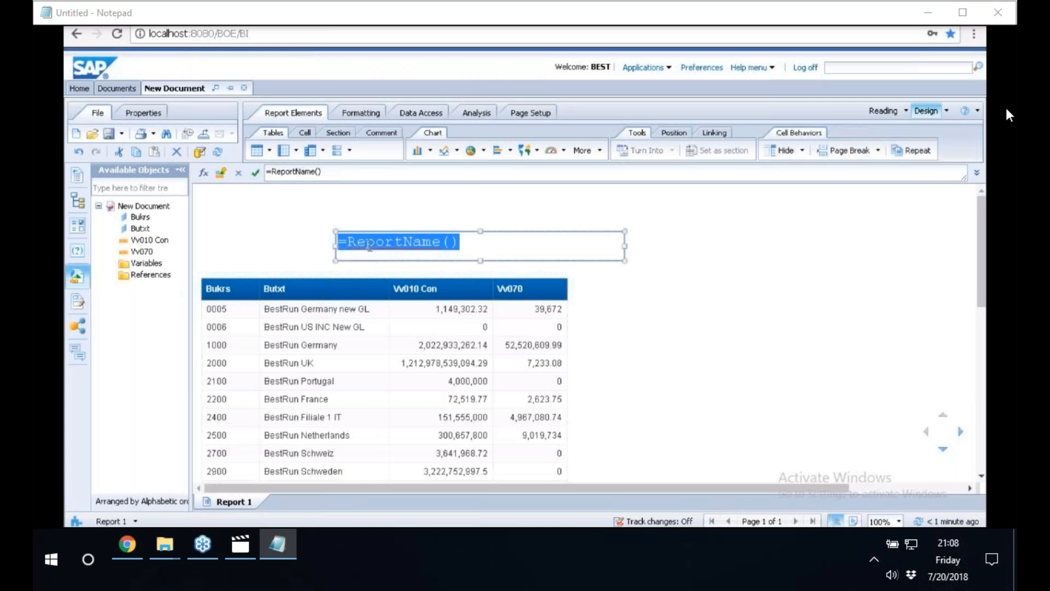
text(s4h)
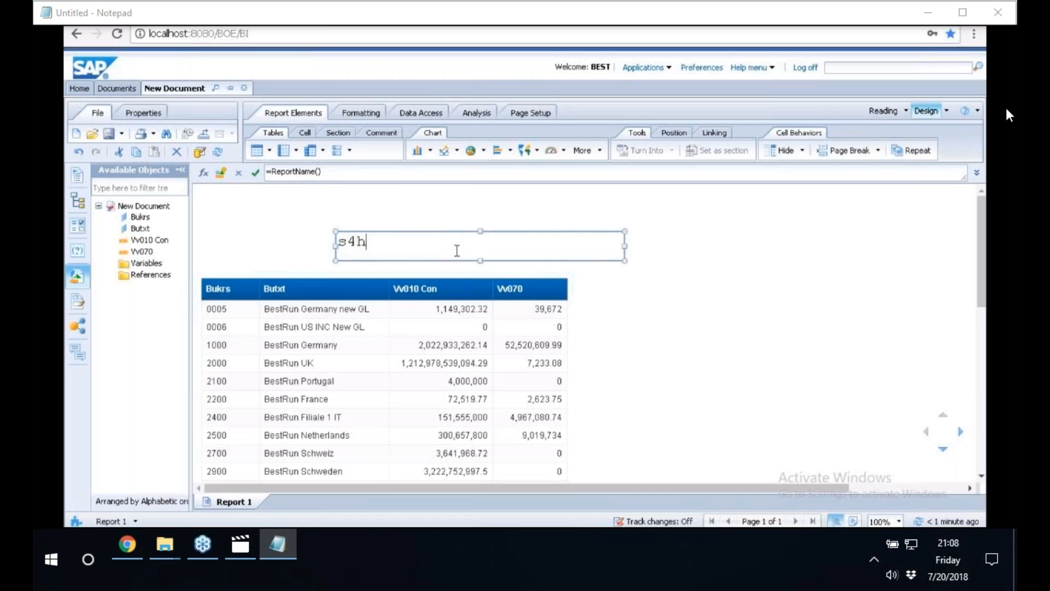
text(ana r)
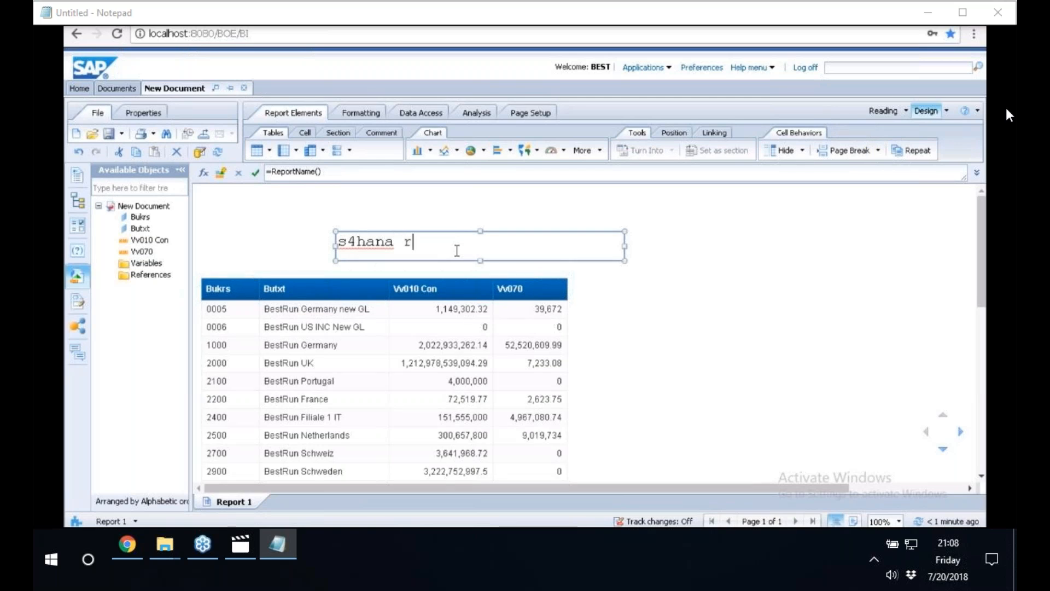
text(eport)
click(748, 316)
Rename the Butxt column header to "companycode".
double_click(301, 288)
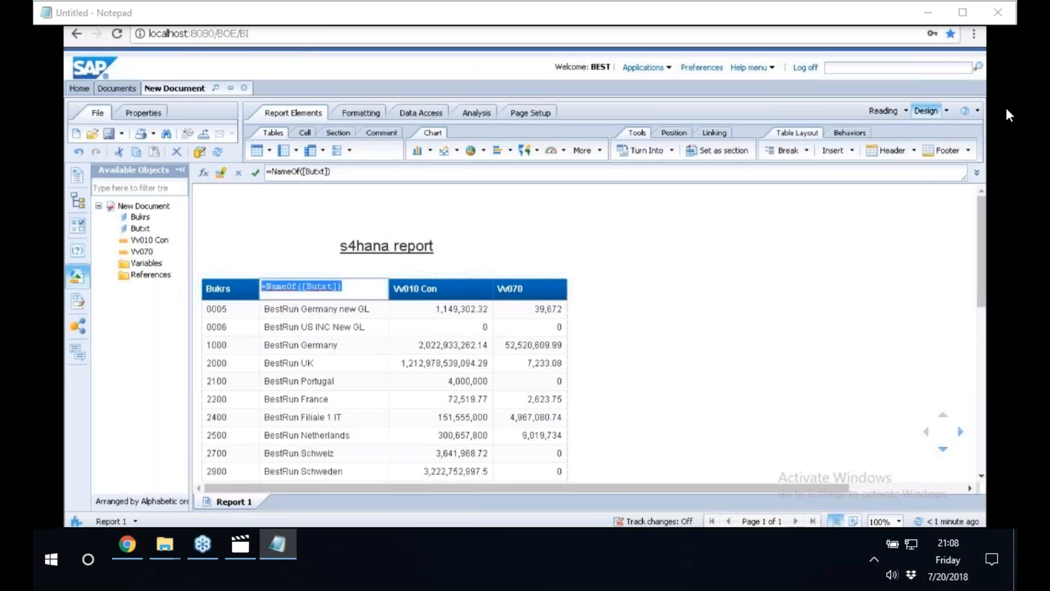
text(company code)
click(424, 289)
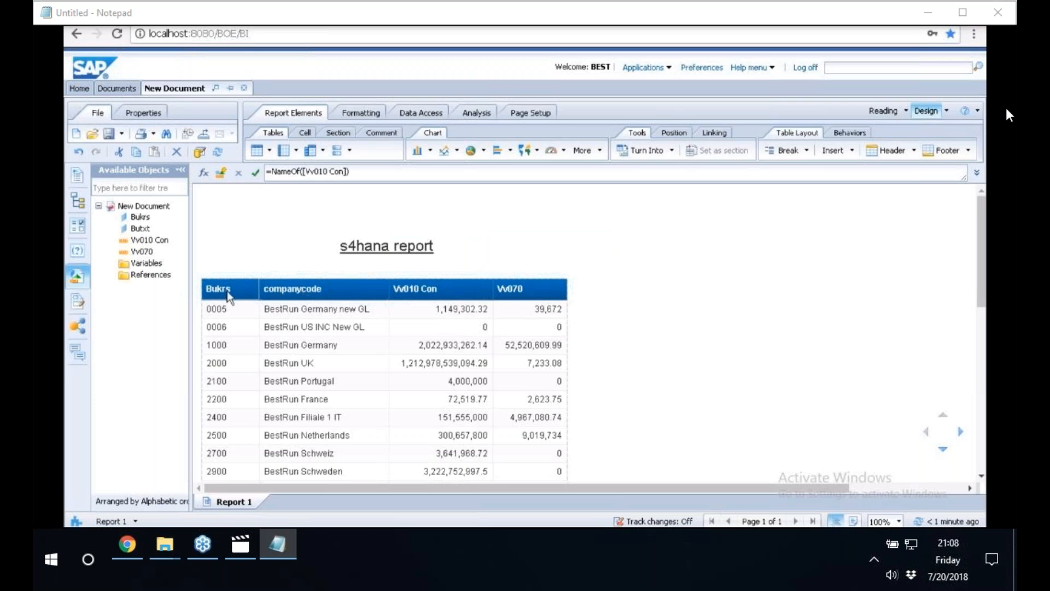
Rename the second column's header, "companycode", to "name of companycode".
double_click(228, 293)
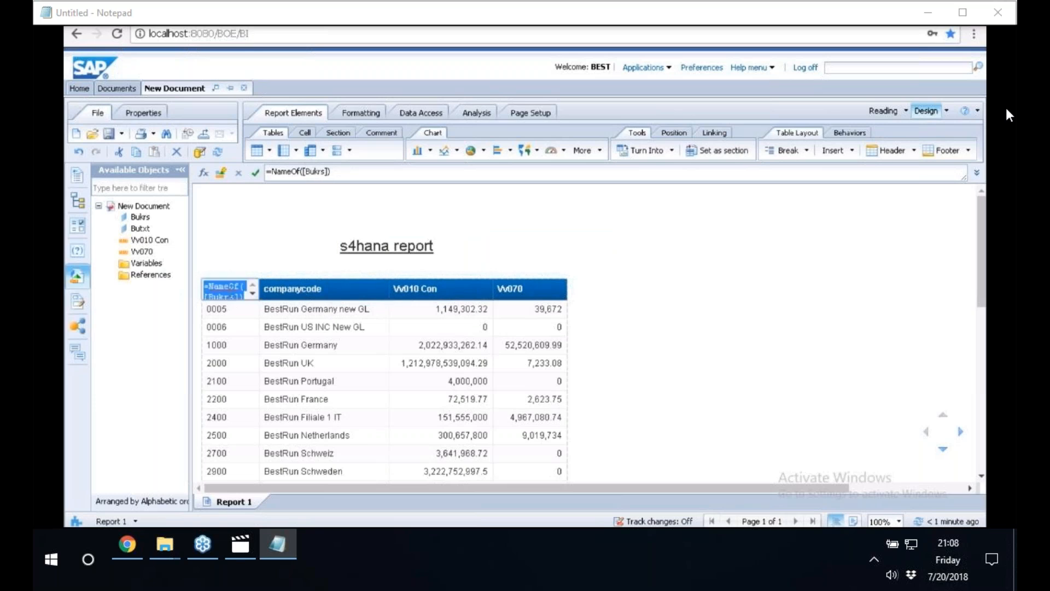
key(Tab)
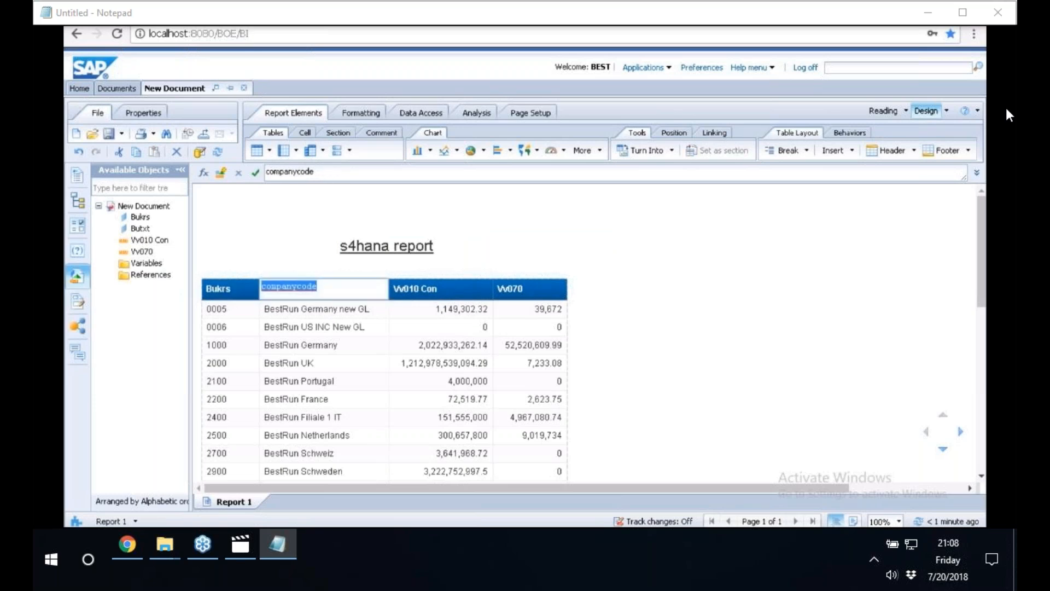
text(name of companycod)
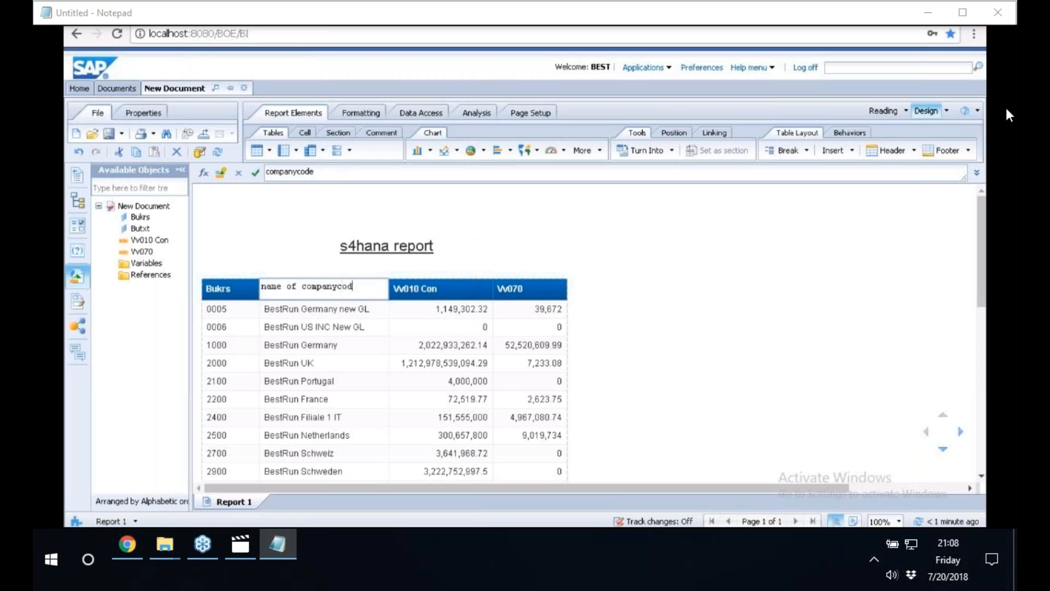
text(e)
Rename the Bukrs column header to "companycode".
click(222, 290)
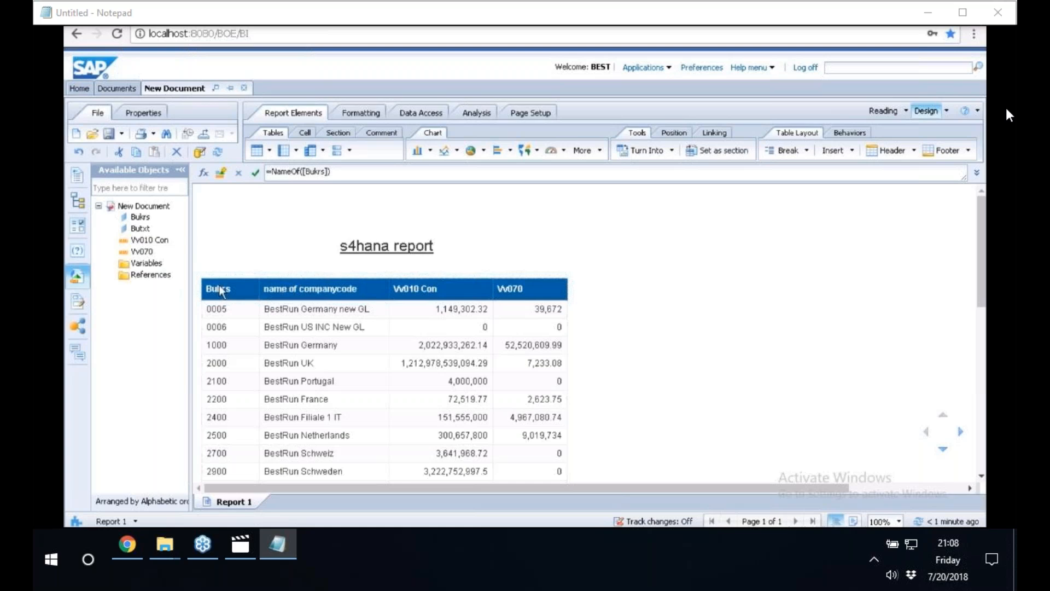
double_click(220, 289)
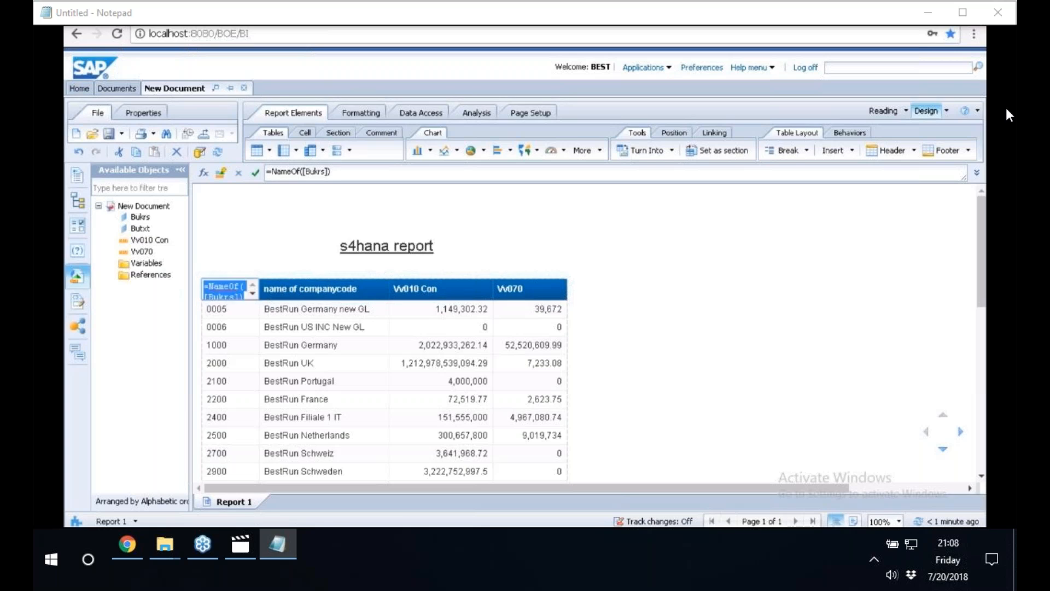
text(companycode i)
key(BackSpace)
key(BackSpace)
click(368, 317)
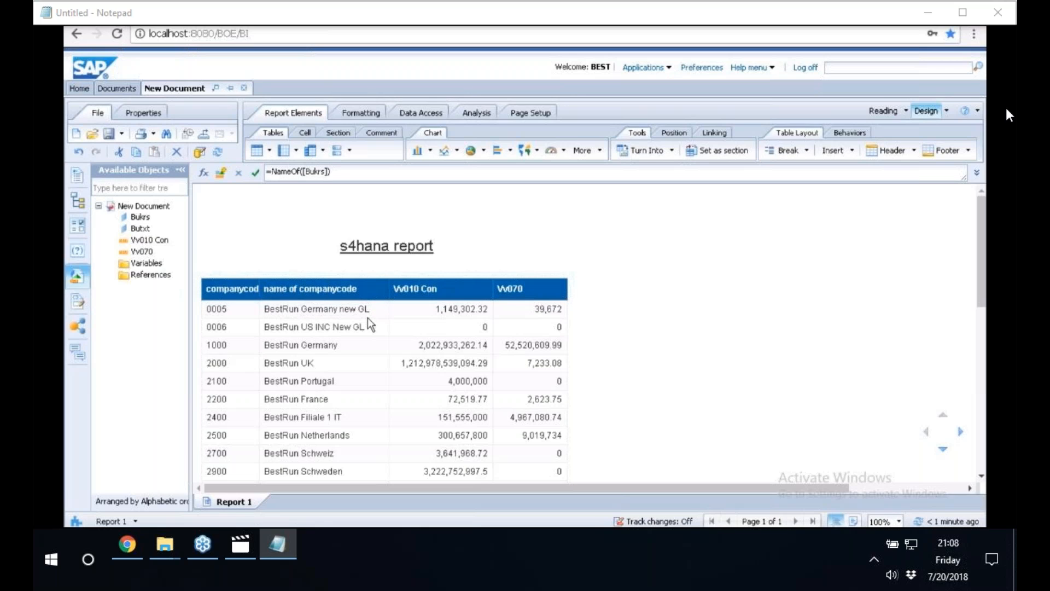
Rename the Vv010 Con column header to "gross rev" and the Vv070 header to "sales dec".
double_click(421, 289)
text(gr)
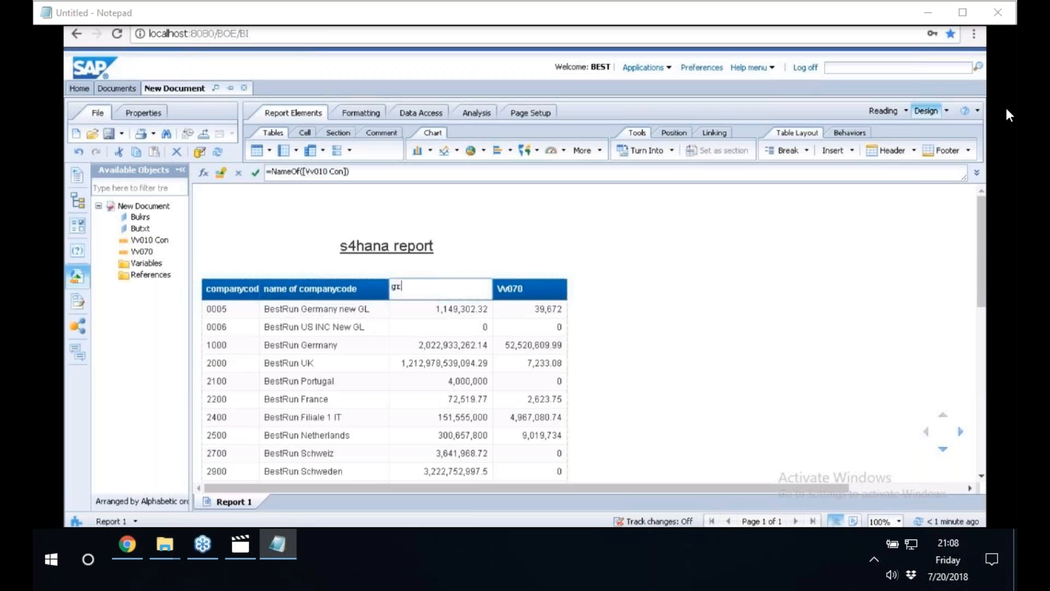
text(oss rev)
key(Tab)
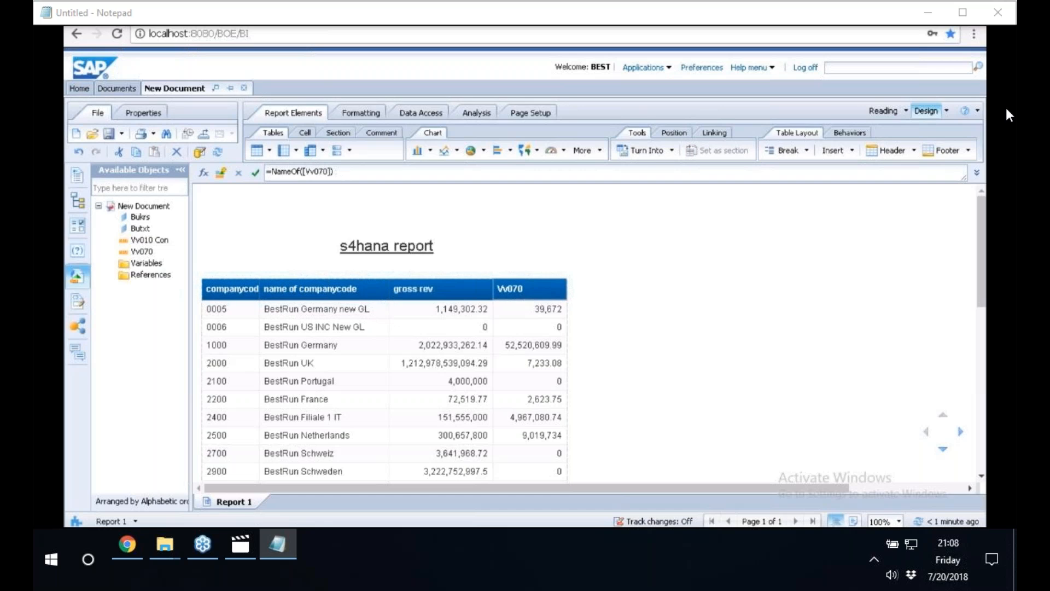
text(sales dec)
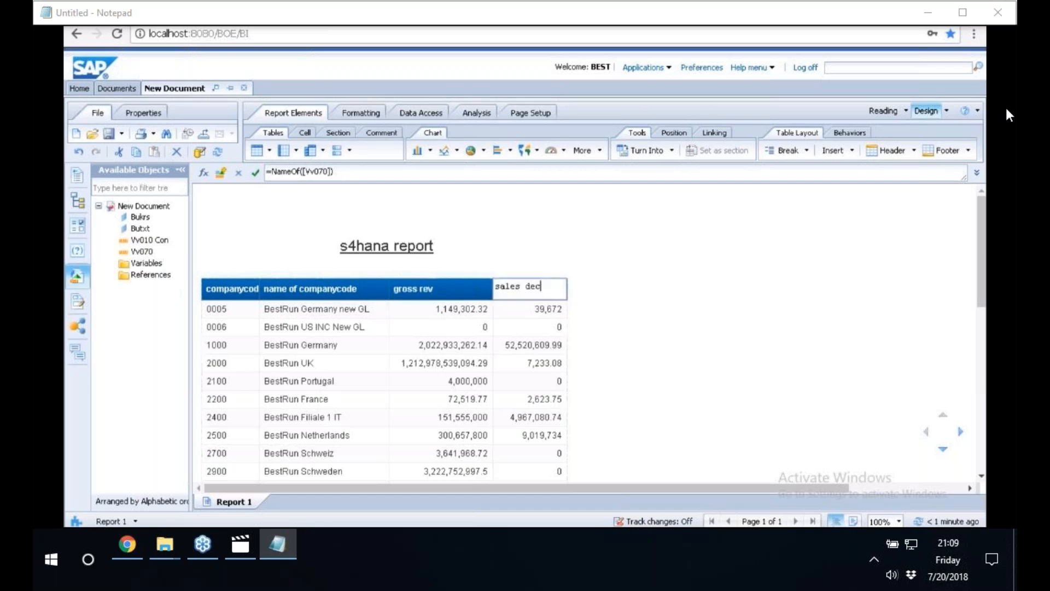
click(652, 302)
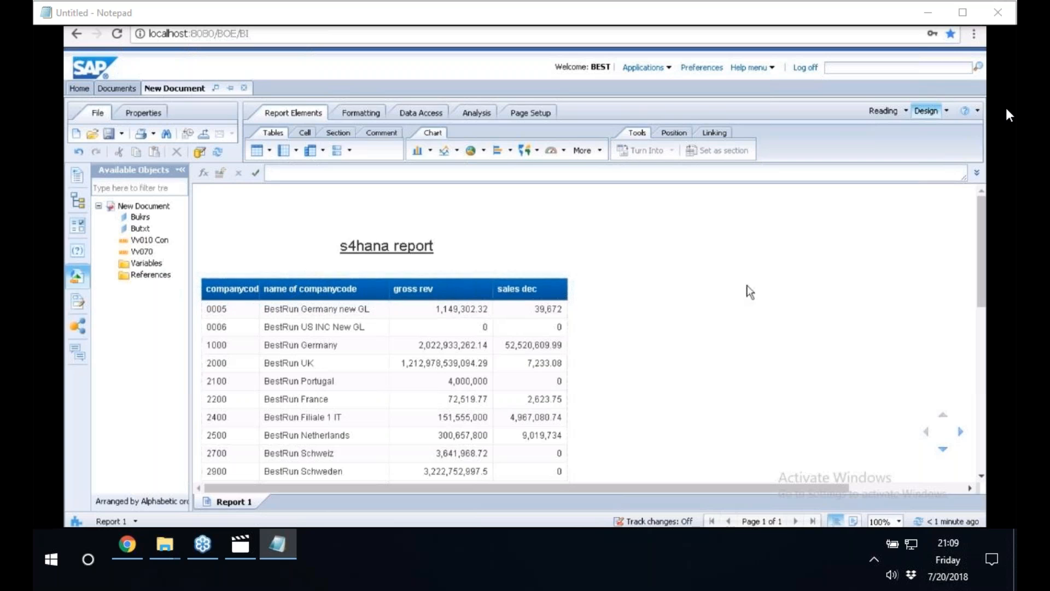
scroll(750, 292, down, 4)
scroll(748, 291, up, 4)
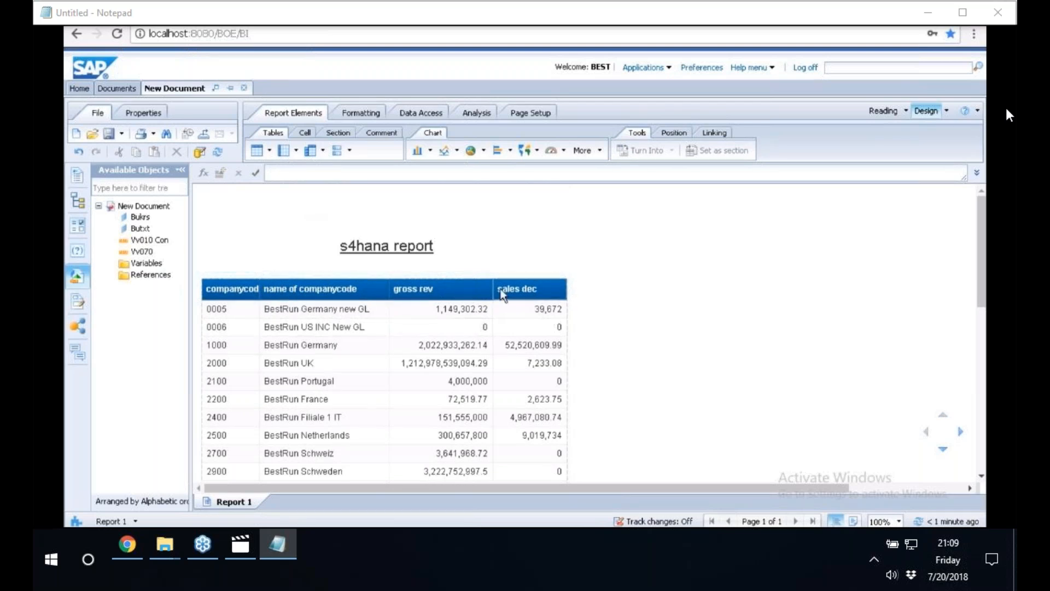
Switch to Information Design Tool and review the business layer, data foundation, connection shortcut and connection in SAPS4HANAPROJECT.
click(877, 201)
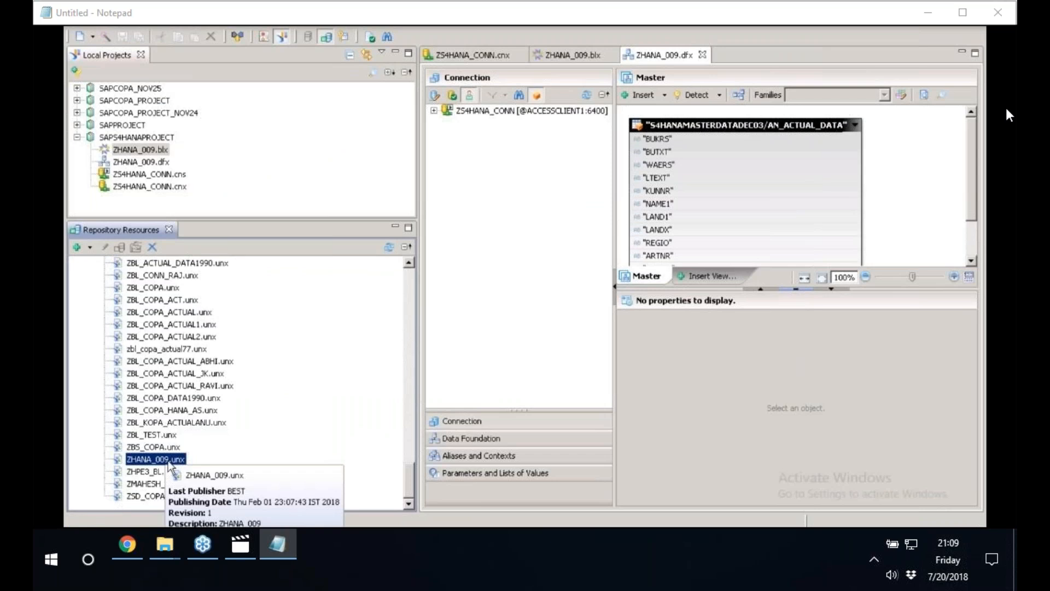
click(140, 150)
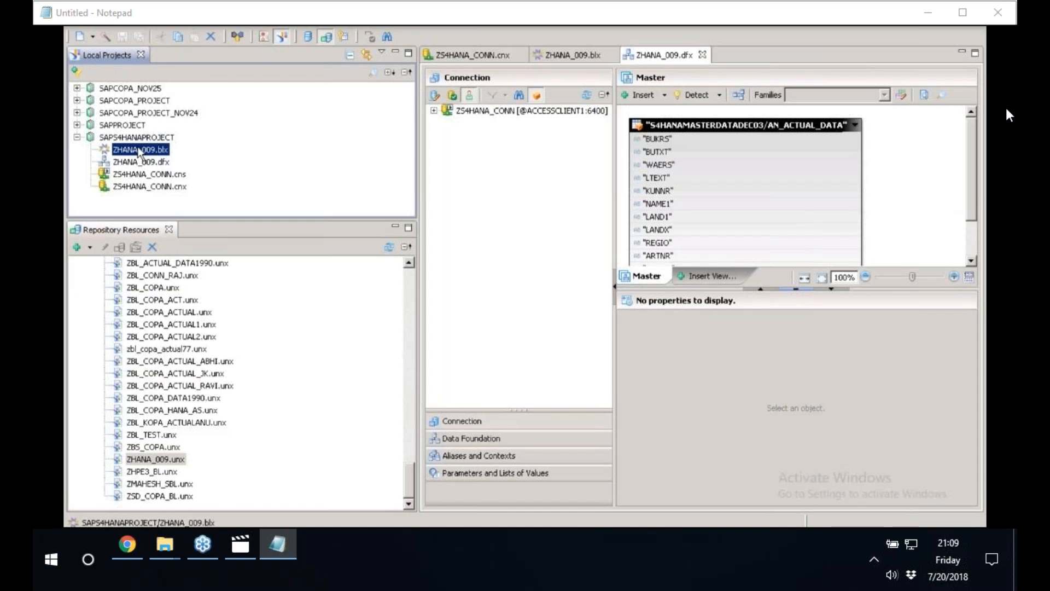
click(150, 163)
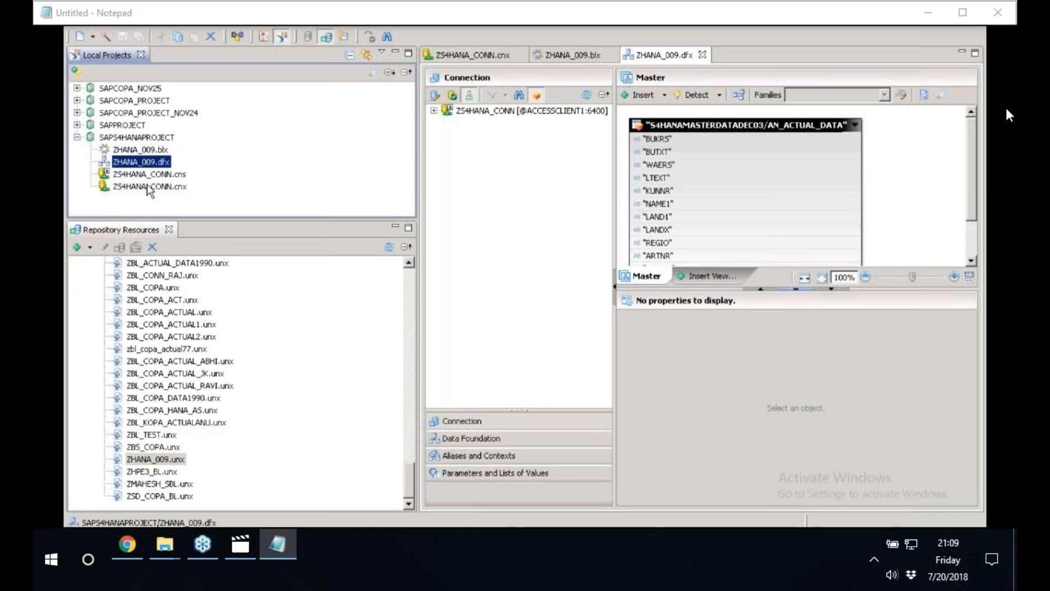
click(158, 175)
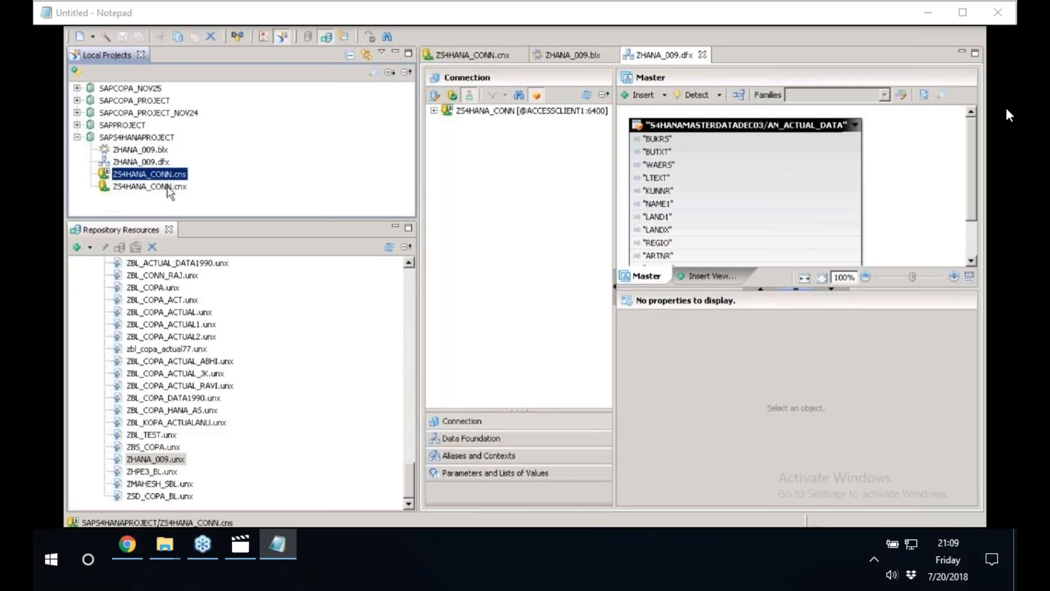
click(167, 189)
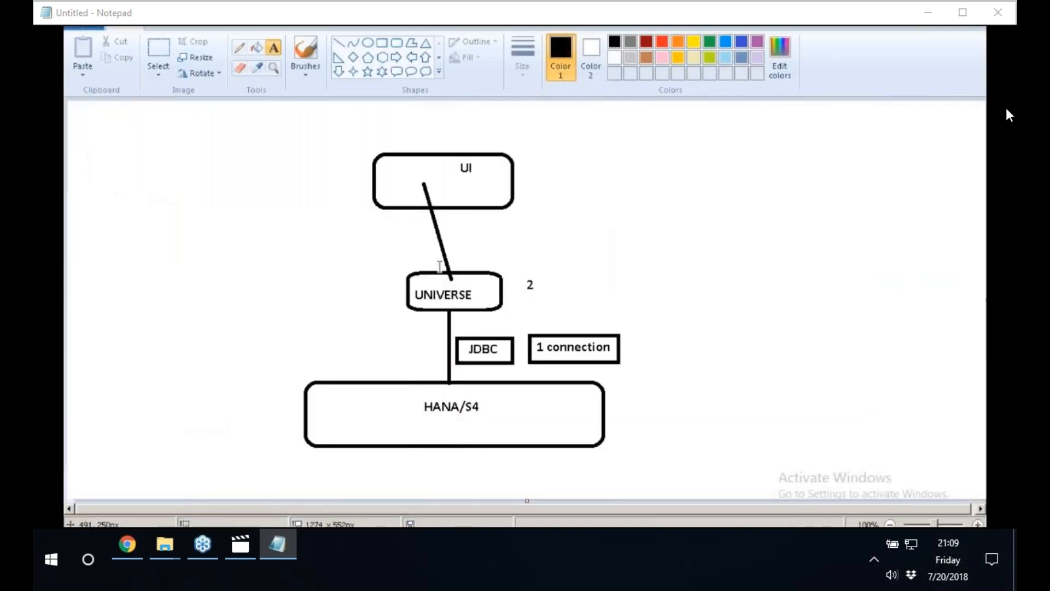
Switch to Paint and delete the whole existing UI, UNIVERSE and HANA/S4 diagram from the canvas.
click(158, 49)
drag(320, 136, 709, 479)
right_click(475, 307)
click(504, 332)
drag(204, 209, 427, 500)
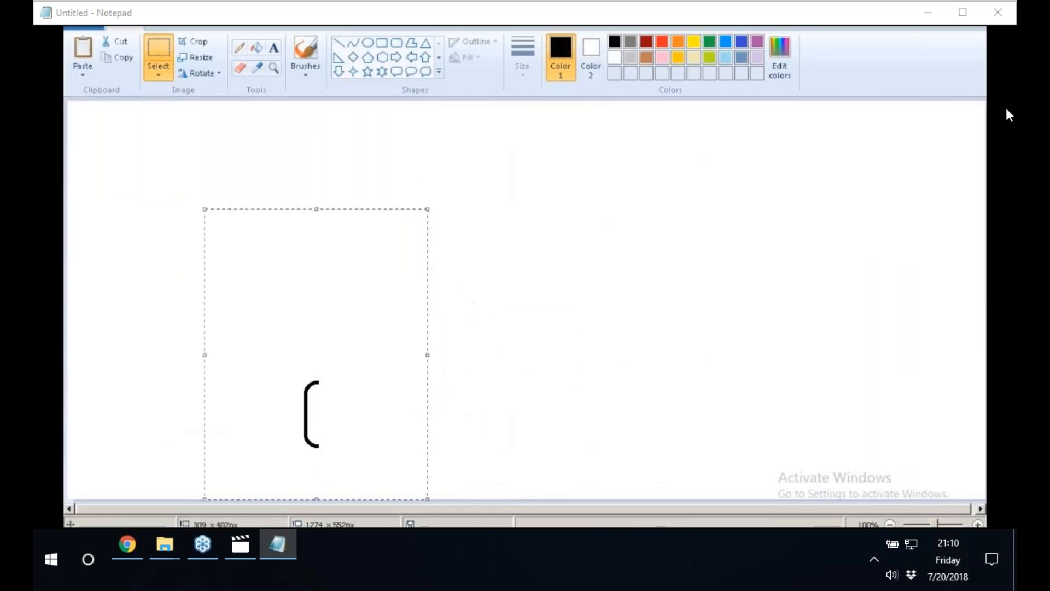
right_click(308, 264)
click(344, 369)
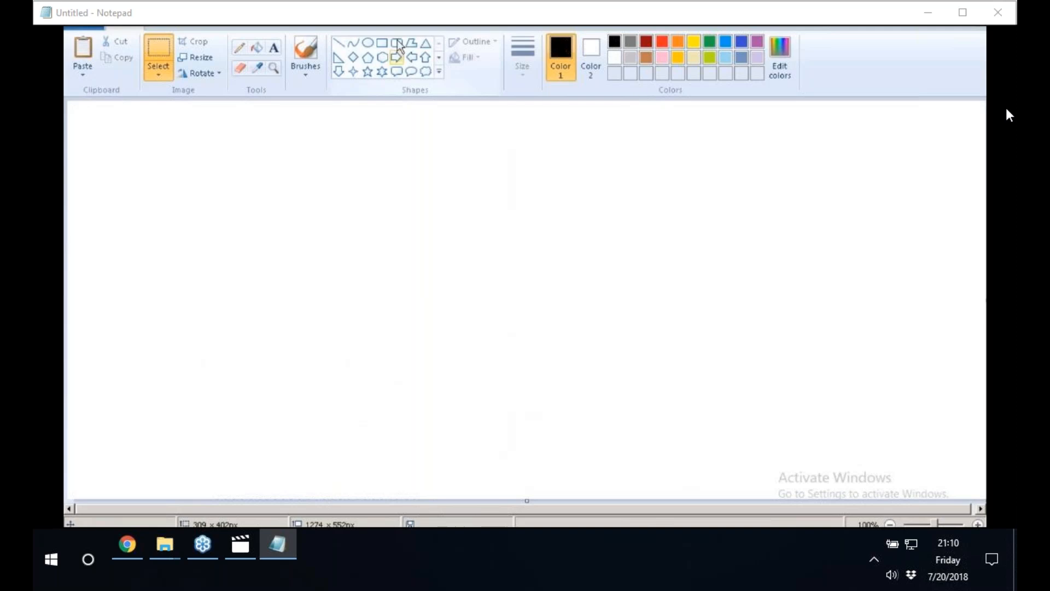
Draw a wide rounded rectangle near the bottom of the canvas and label it "HANA/S4".
click(396, 43)
drag(333, 411, 461, 447)
drag(526, 471, 528, 474)
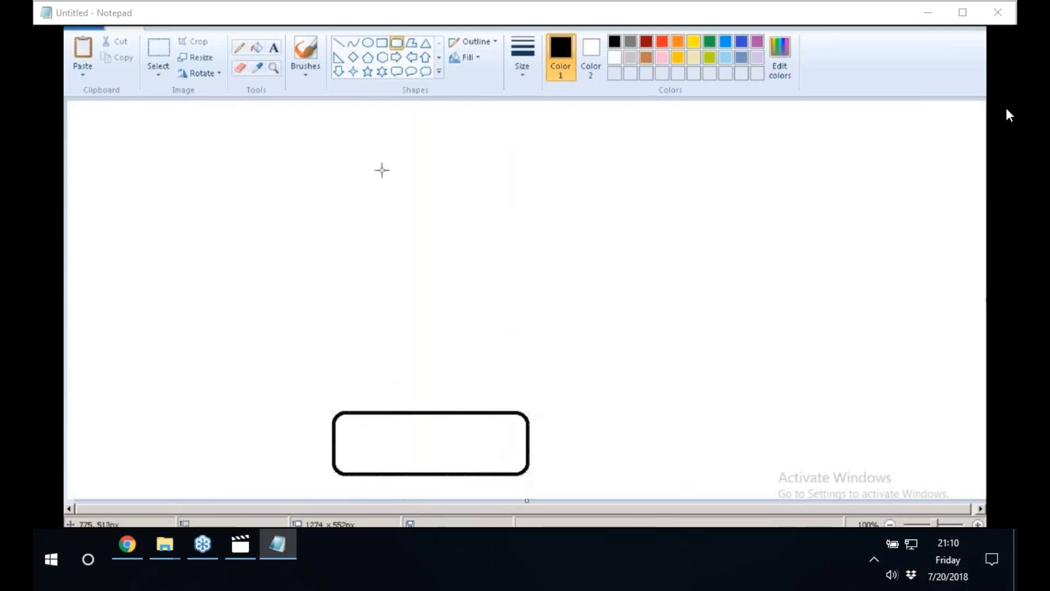
click(273, 48)
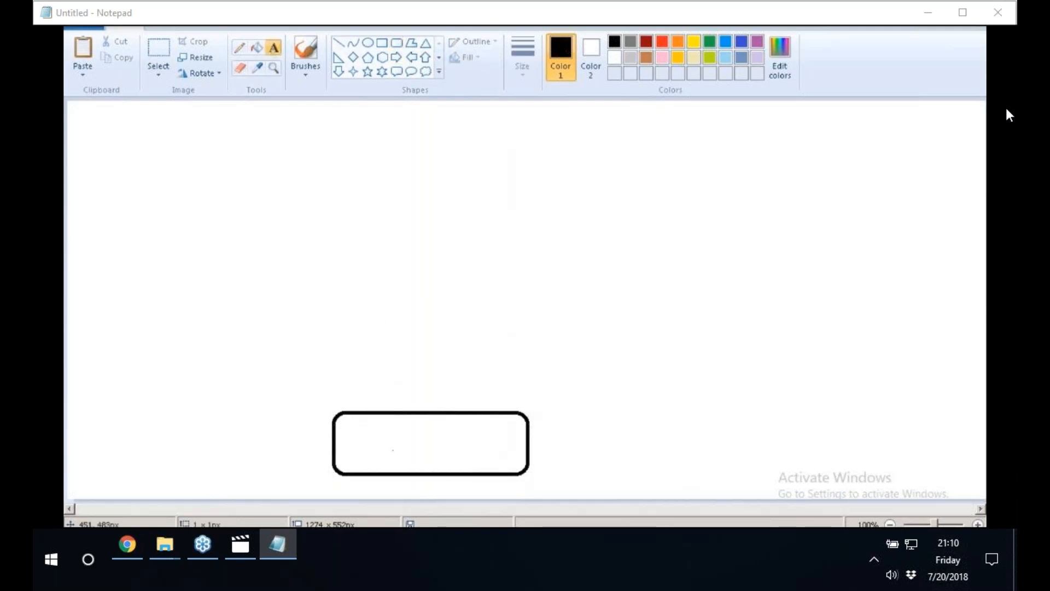
click(391, 450)
text(hana)
key(BackSpace)
key(BackSpace)
key(BackSpace)
key(BackSpace)
text(HANA/S4)
click(428, 389)
Draw a line up from the HANA/S4 box to a new rounded rectangle labelled "CONNECTION".
click(338, 42)
drag(417, 420, 425, 326)
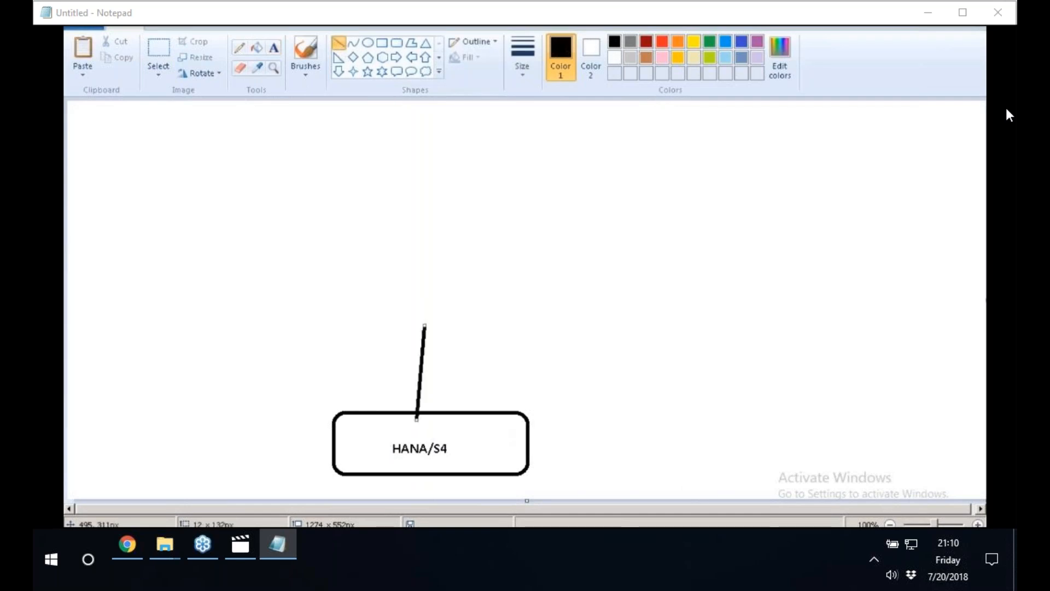
click(396, 43)
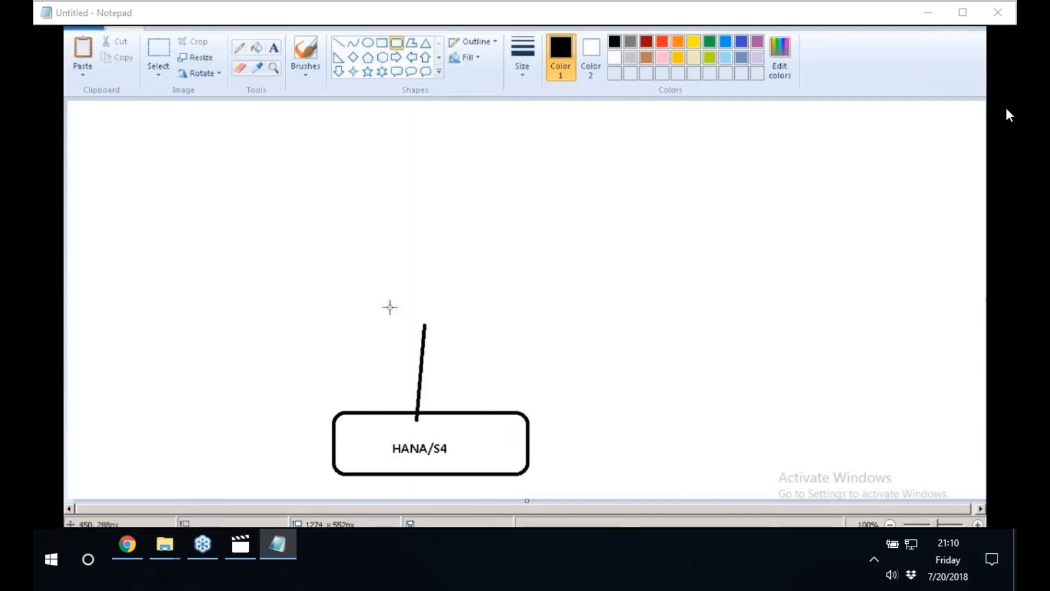
mouse_move(360, 291)
mouse_down()
mouse_move(481, 300)
mouse_move(490, 324)
mouse_up()
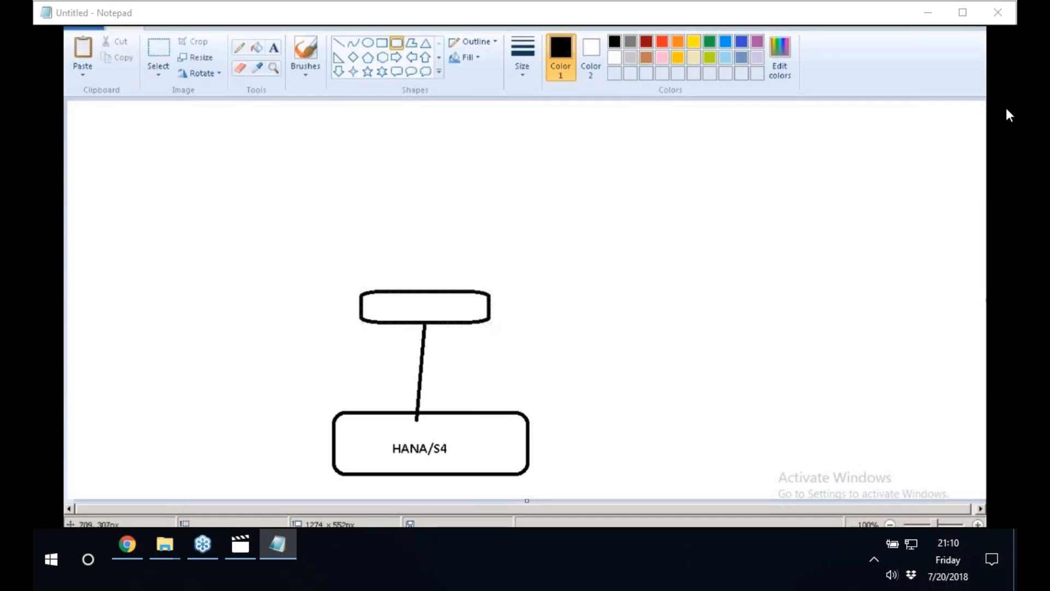
click(273, 48)
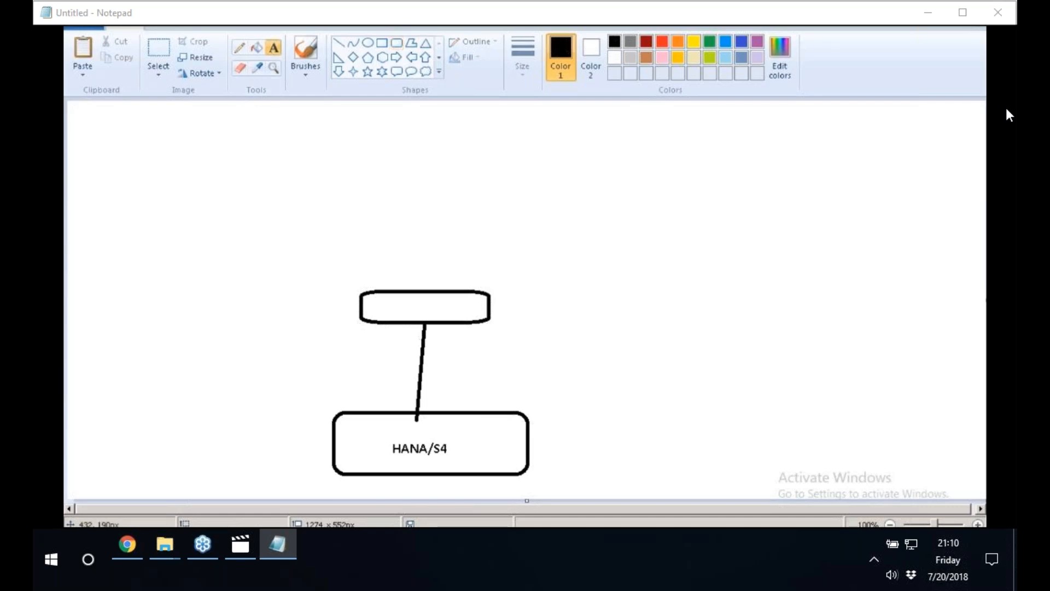
click(378, 304)
text(CONNECTION)
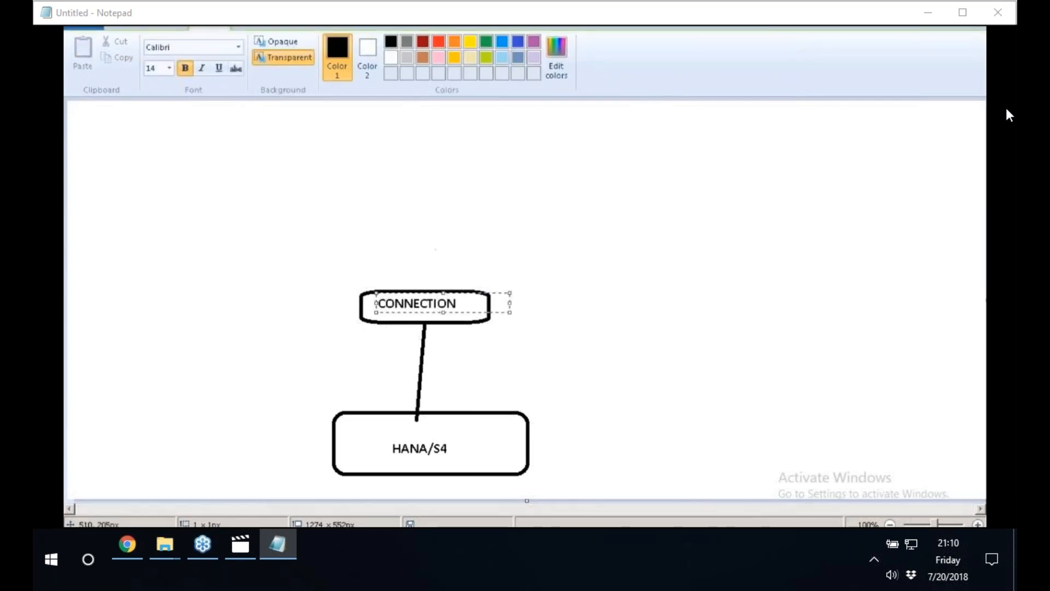
click(436, 250)
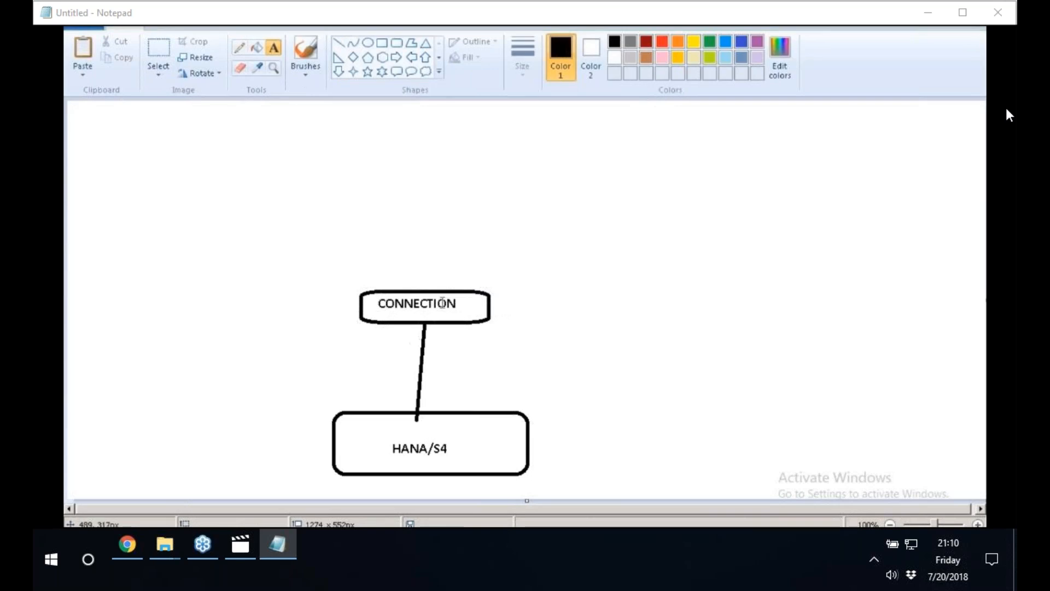
Add a boxed "JDBC" label beside the line between HANA/S4 and CONNECTION, with the text "SQL" above it.
click(439, 375)
text(JDBC)
click(516, 337)
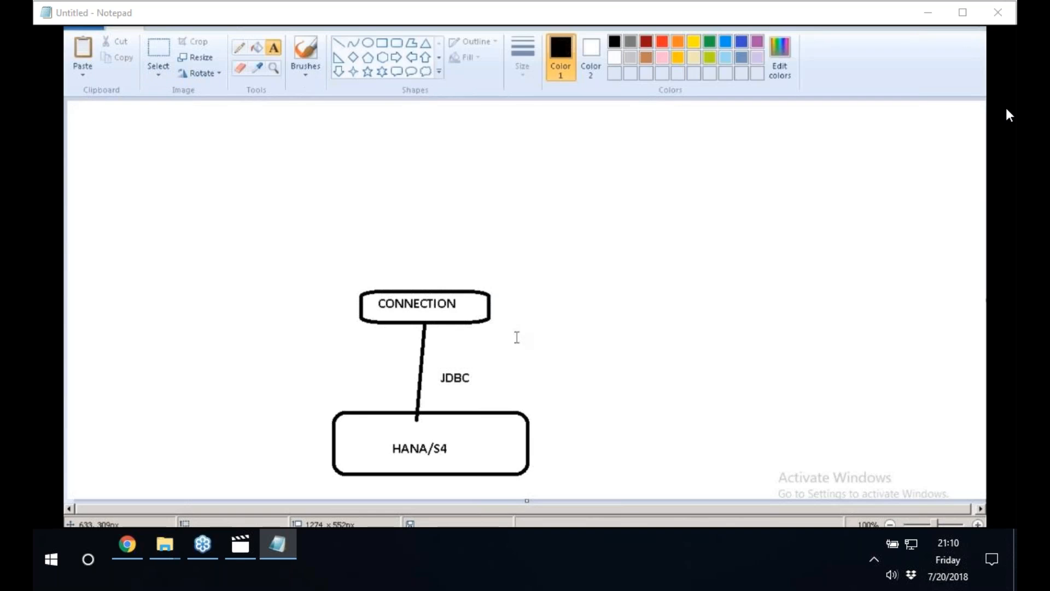
click(397, 43)
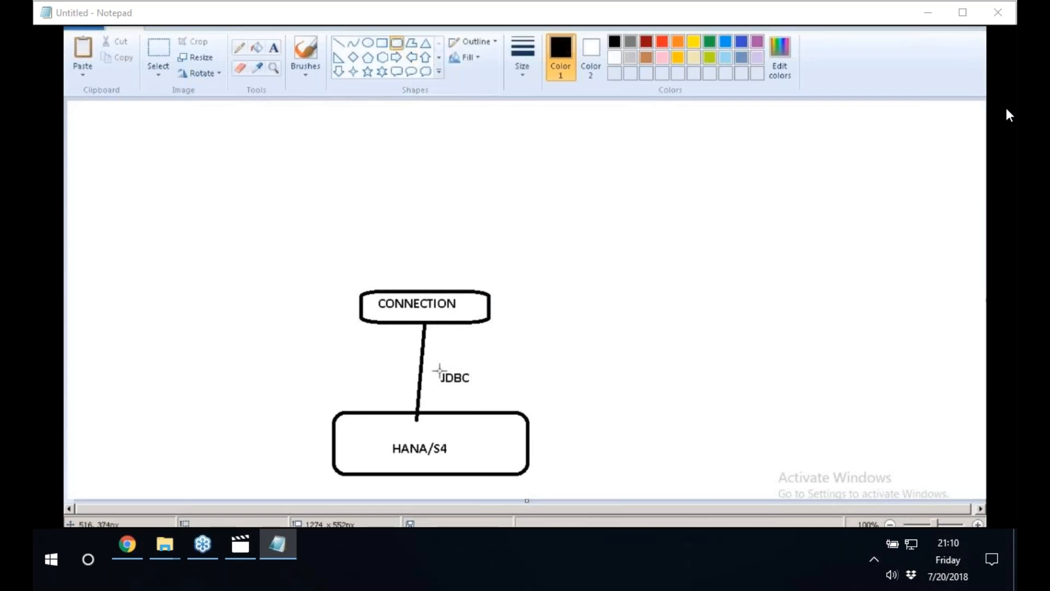
drag(434, 369, 481, 392)
click(273, 47)
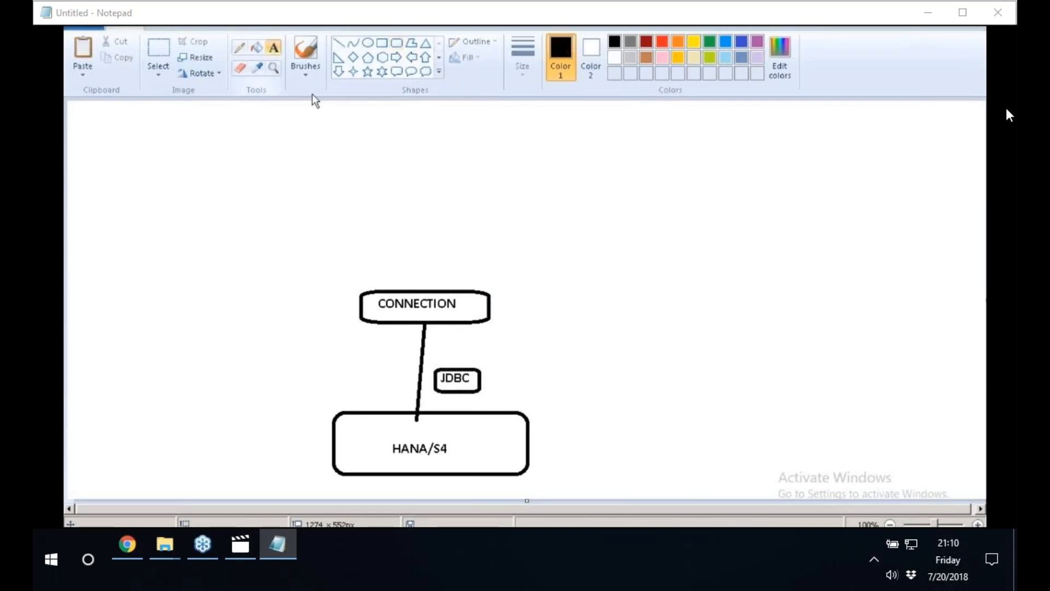
click(471, 337)
text(SQL)
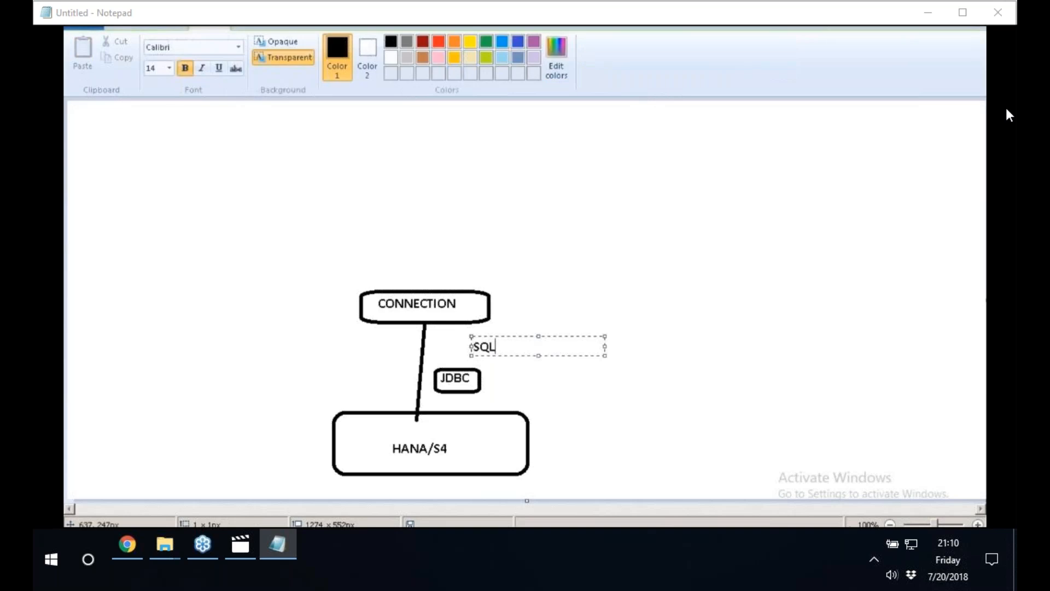
Draw a short line up from the CONNECTION box to a new rounded rectangle labelled "DF".
click(339, 43)
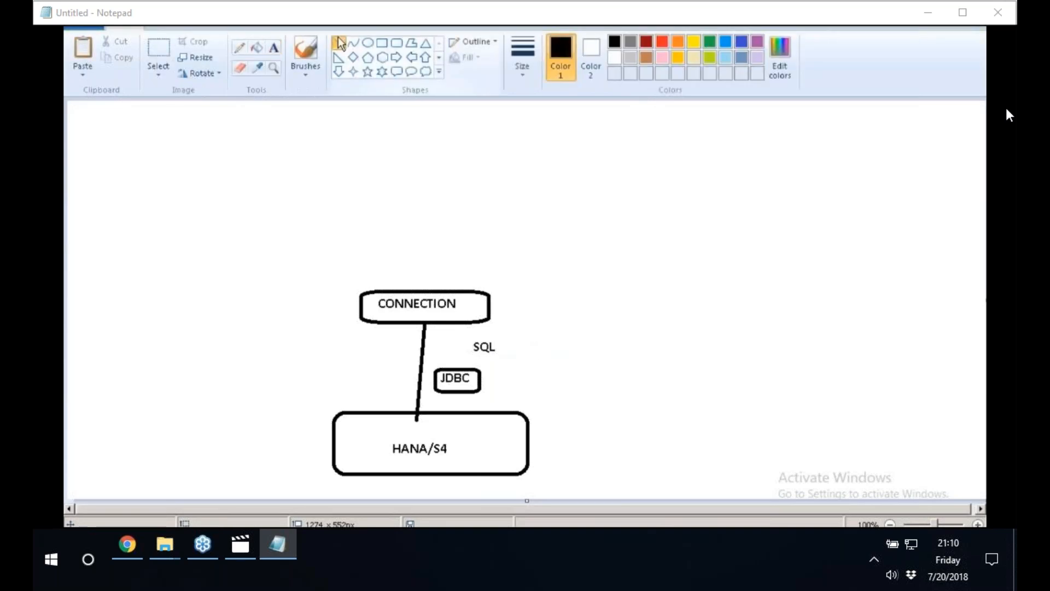
mouse_move(426, 290)
mouse_down()
mouse_move(437, 249)
mouse_move(462, 228)
mouse_move(477, 248)
mouse_up()
click(396, 43)
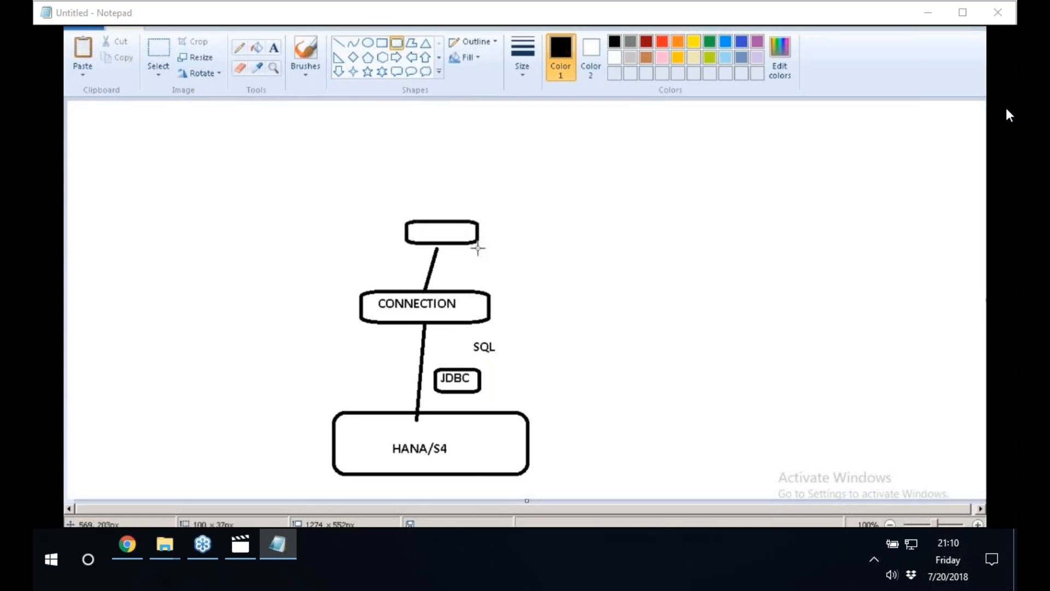
click(272, 48)
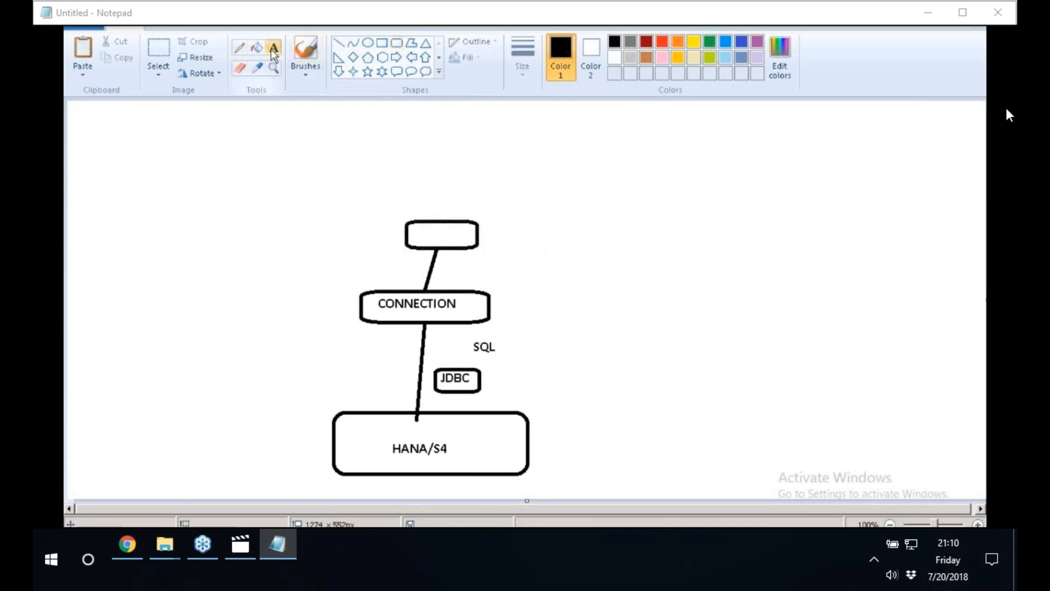
click(428, 229)
text(DF)
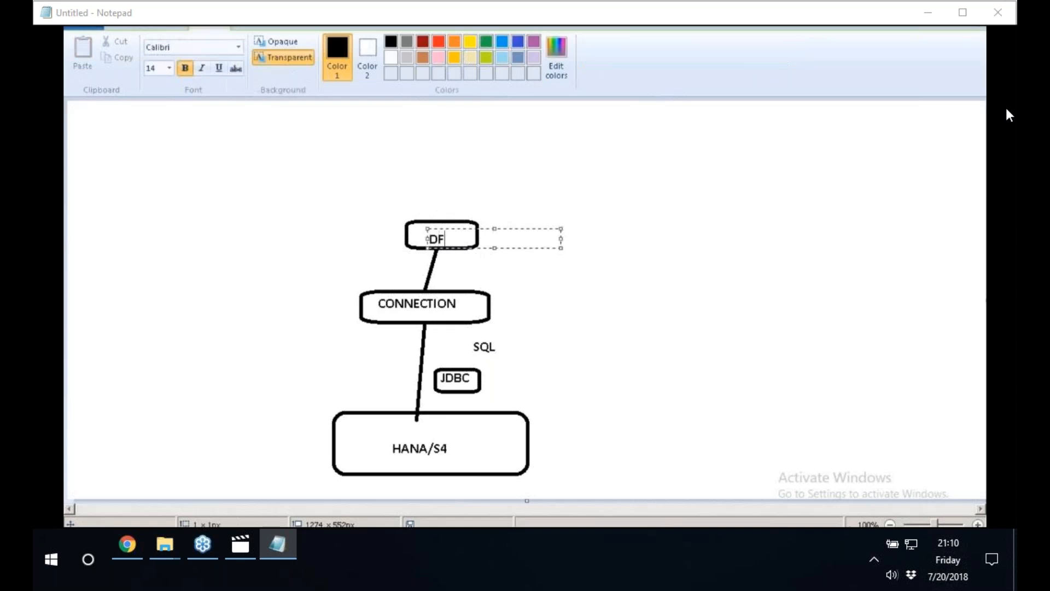
click(496, 191)
Draw a horizontal line above the DF box to a rounded rectangle on its left, and link that box diagonally up to another rounded rectangle.
click(338, 43)
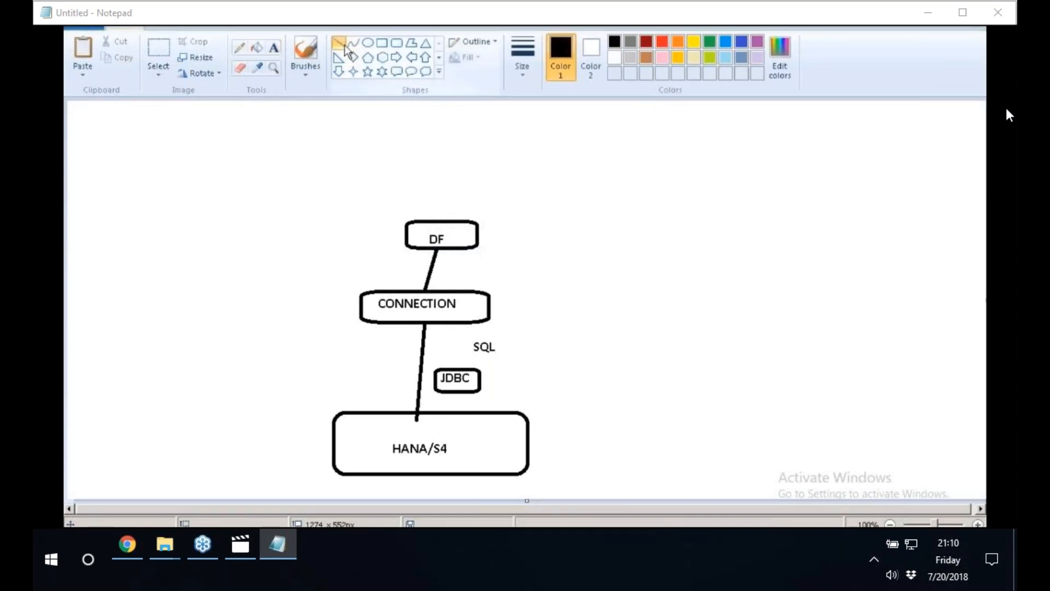
drag(437, 213, 359, 213)
click(396, 42)
mouse_move(286, 198)
mouse_down()
mouse_move(358, 226)
mouse_move(385, 172)
mouse_up()
click(339, 42)
click(397, 44)
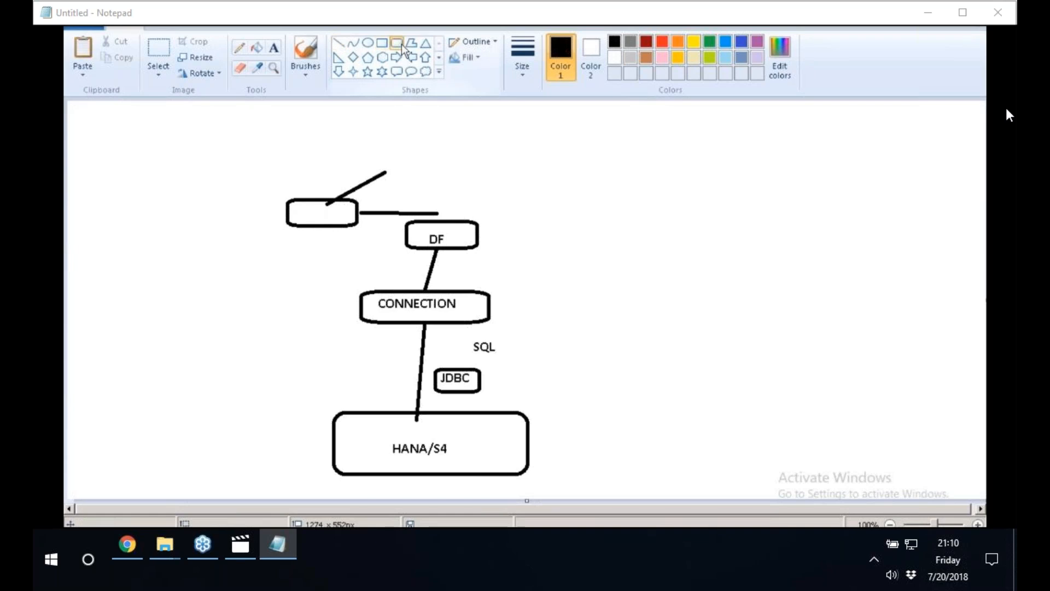
drag(387, 160, 445, 185)
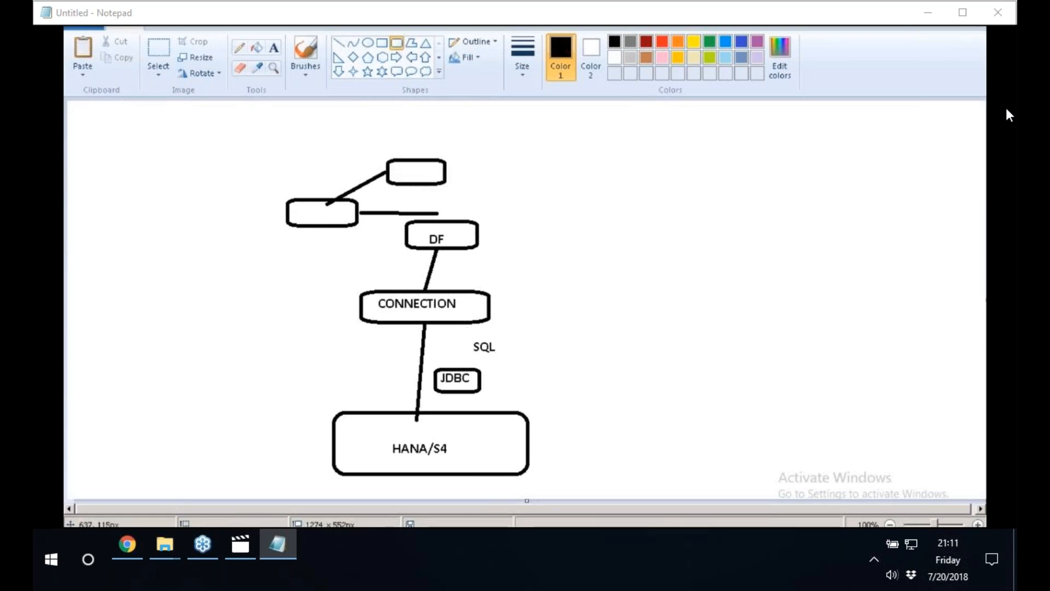
Draw a line up and right from the upper empty box and place a rounded box labelled "LPAD" at its end.
click(339, 42)
drag(445, 166, 520, 143)
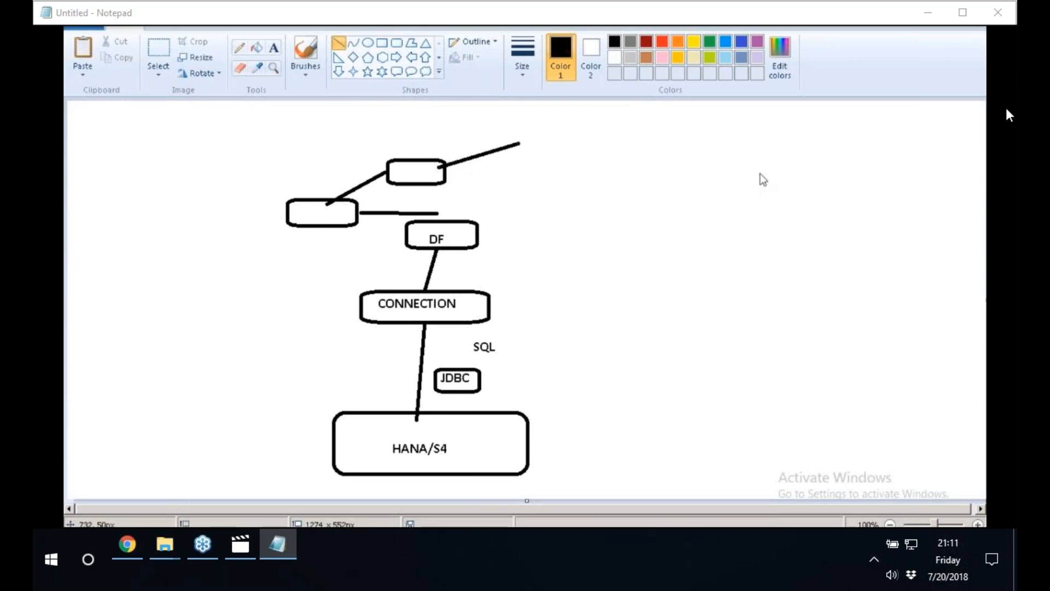
click(396, 43)
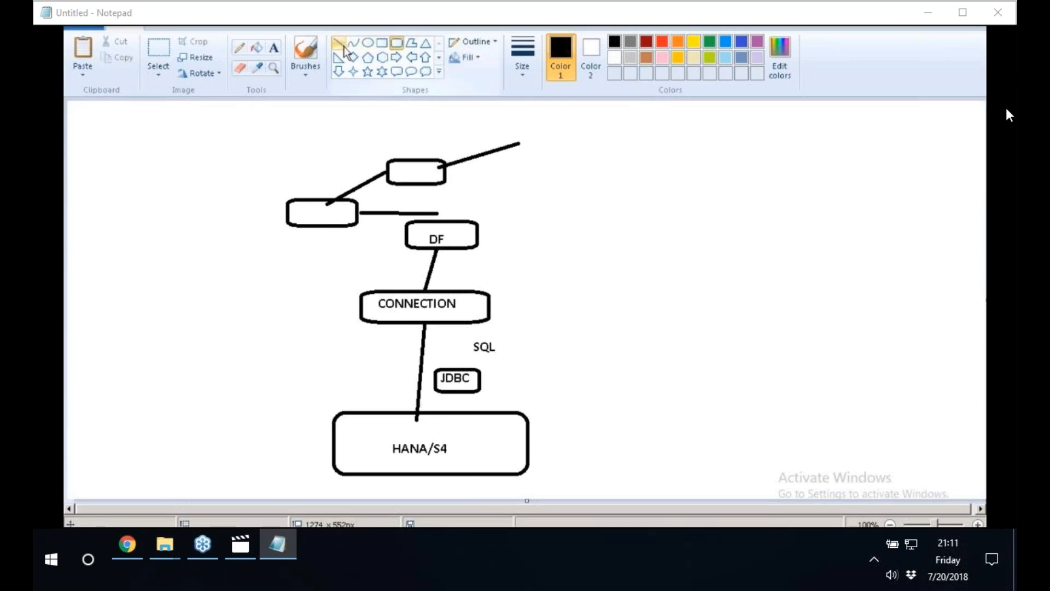
click(273, 48)
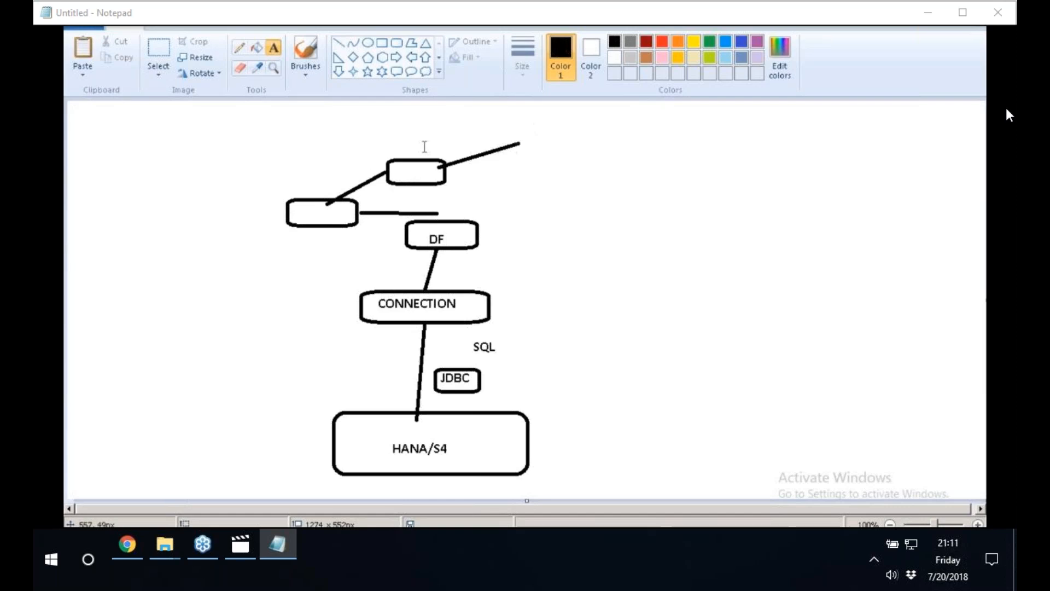
click(526, 142)
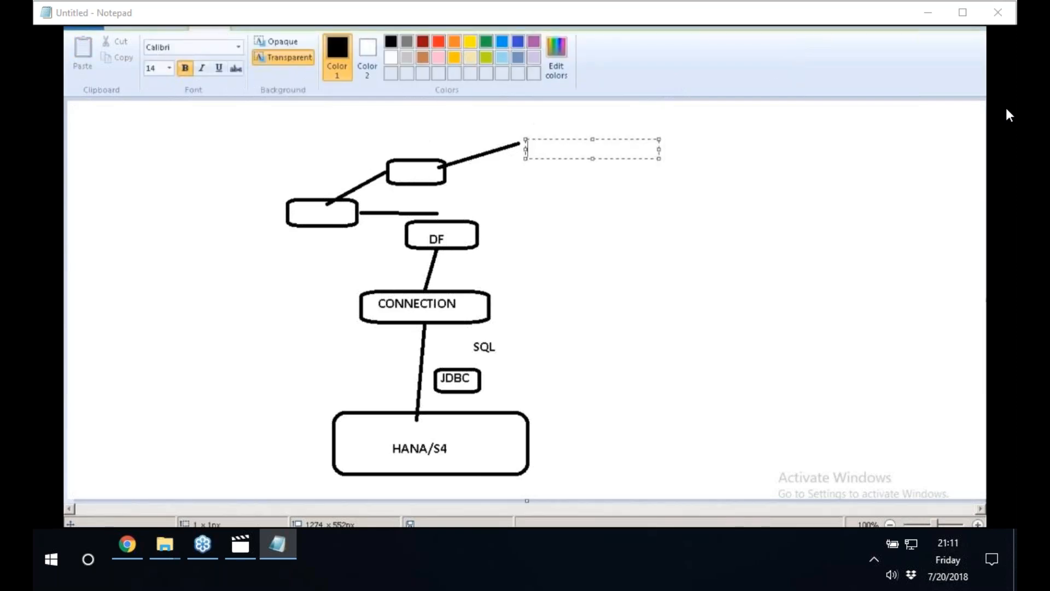
text(LPAD)
click(616, 189)
click(396, 43)
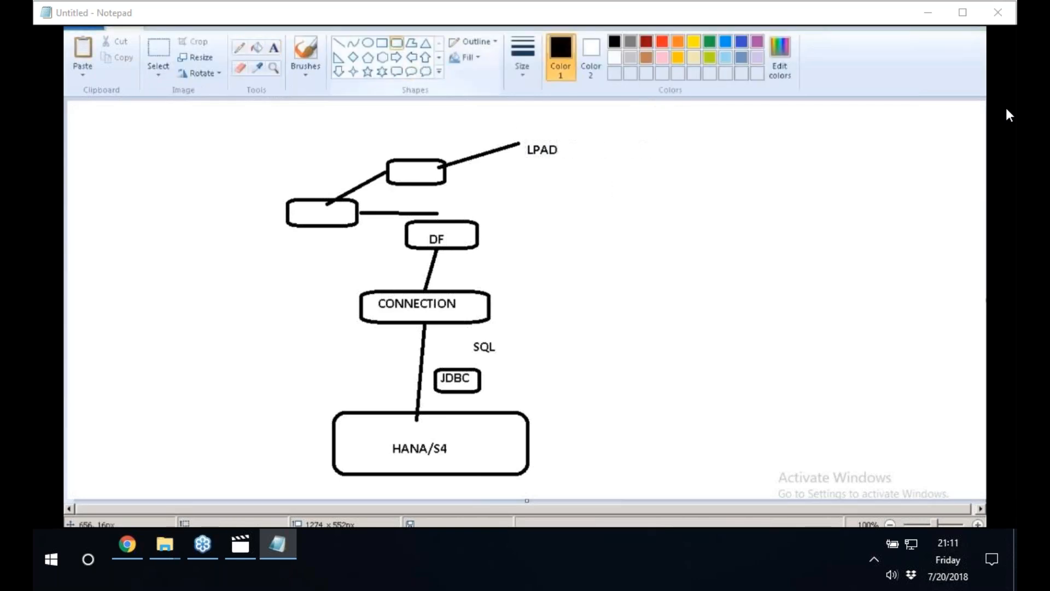
drag(518, 134, 580, 173)
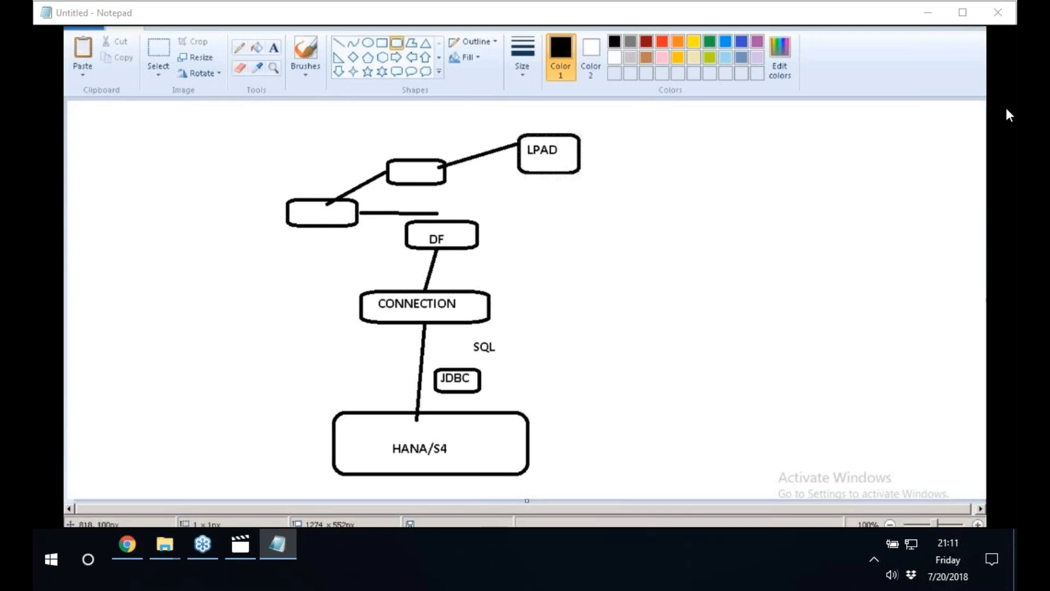
Label the empty box left of DF "BL" and the empty box above DF "UNX".
click(273, 48)
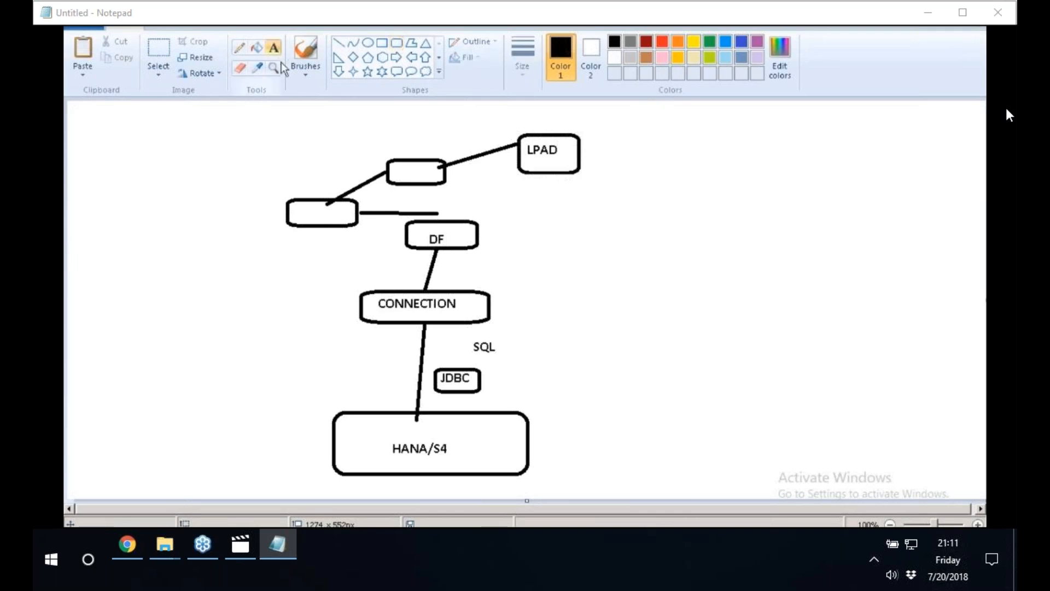
click(309, 208)
text(BL)
click(326, 169)
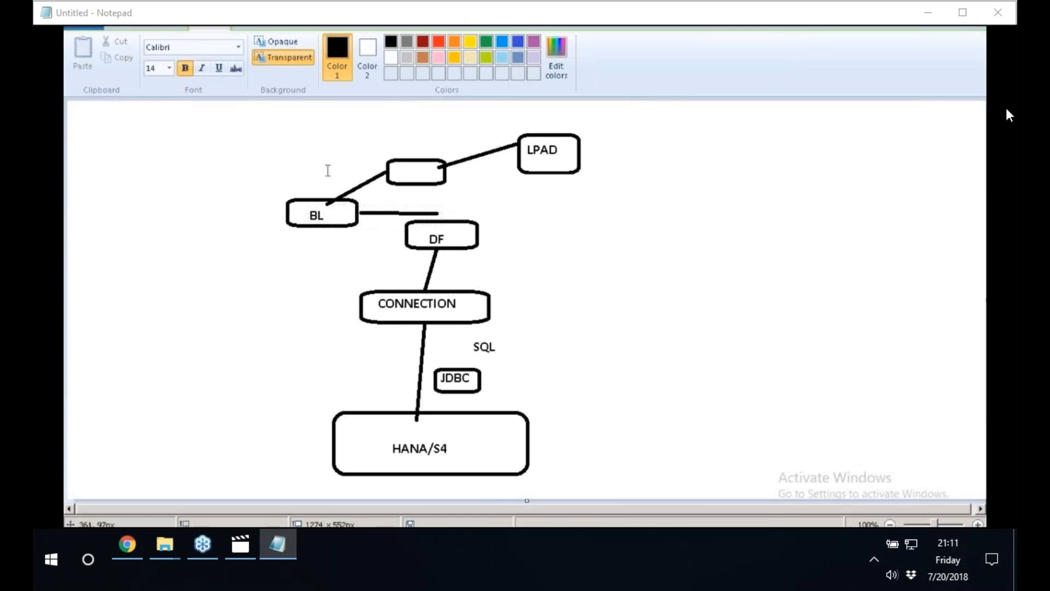
click(399, 163)
text(UNX)
click(263, 216)
Add the extension text ".BLX" to the left of the BL box and ".DFX" to the right of the DF box.
click(245, 214)
text(.BLX)
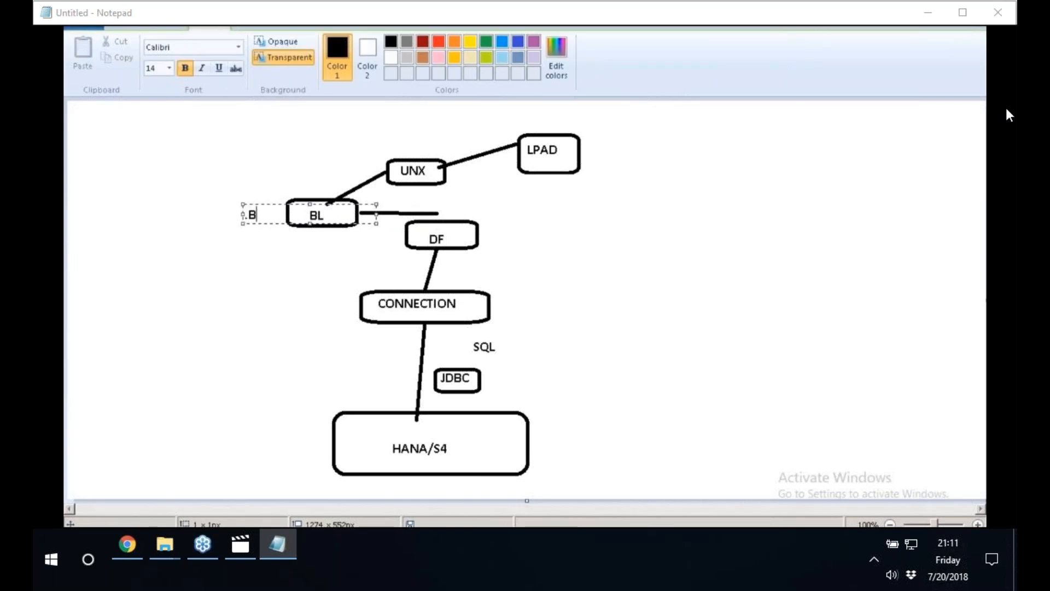
click(497, 242)
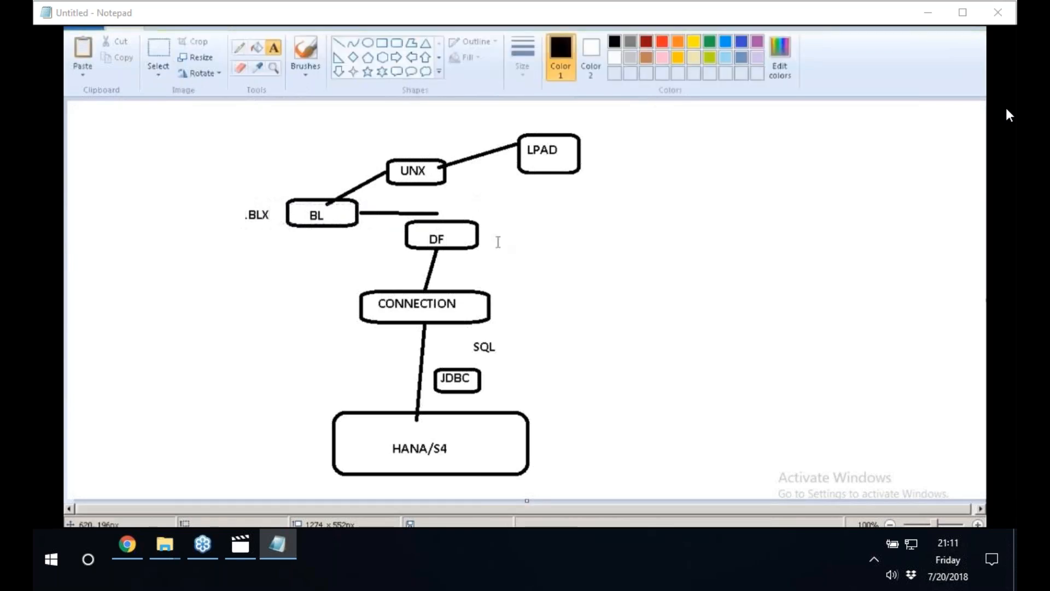
click(497, 242)
text(.DFX)
Add the extension text ".CNX, .CNS" to the right of the CONNECTION box.
click(501, 312)
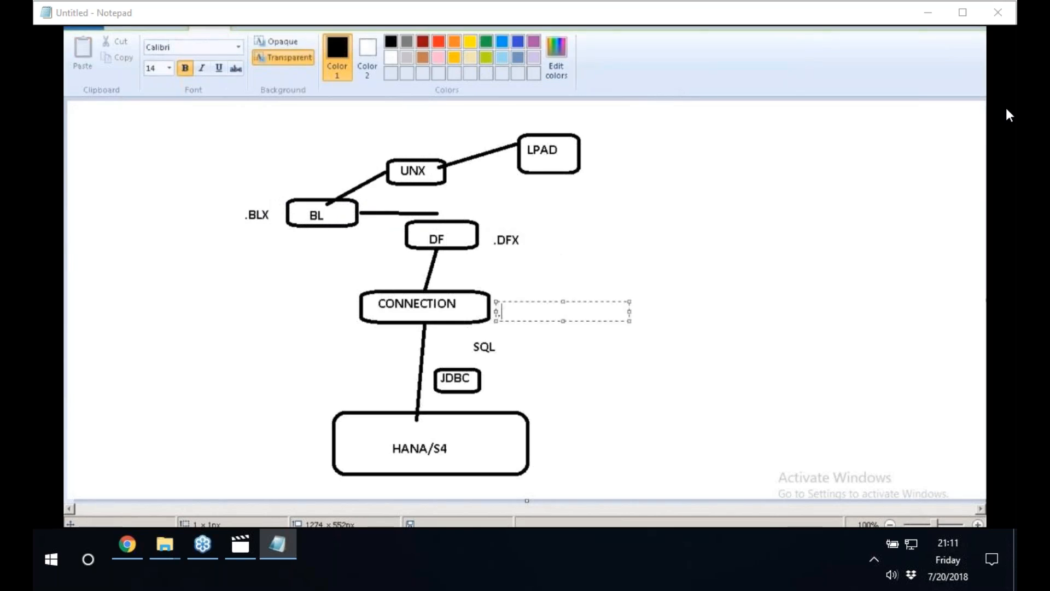
text(.CNX, .CNS)
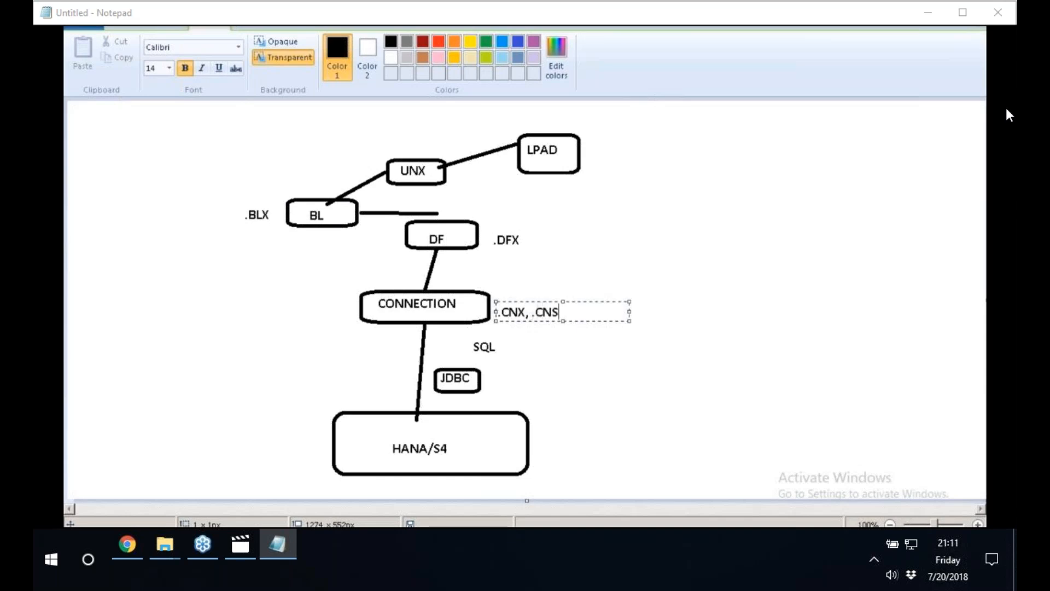
click(563, 282)
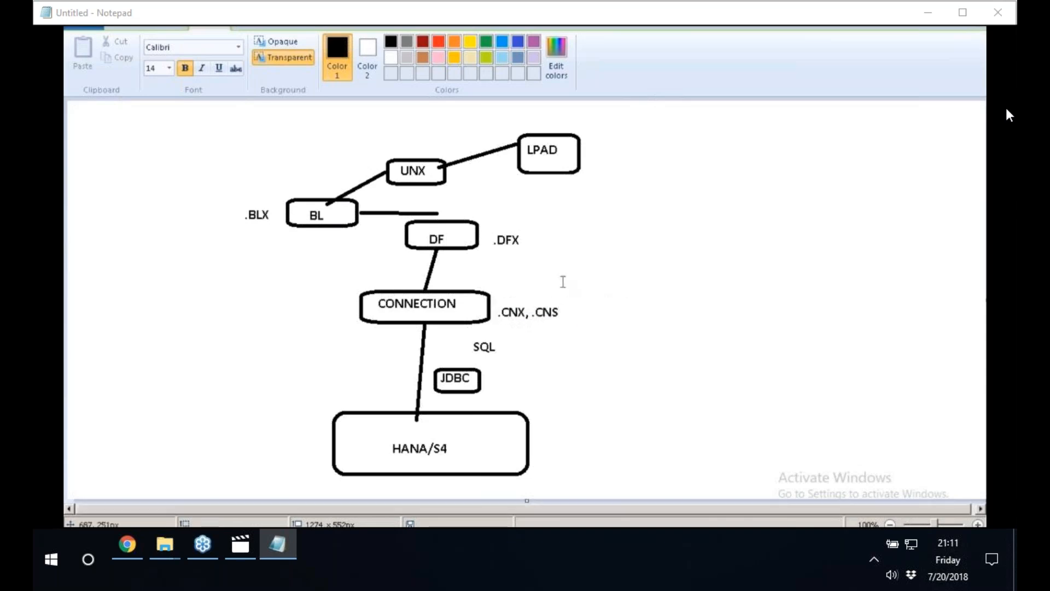
Draw rounded rectangles around the ".CNX, .CNS", ".DFX" and ".BLX" labels.
click(396, 43)
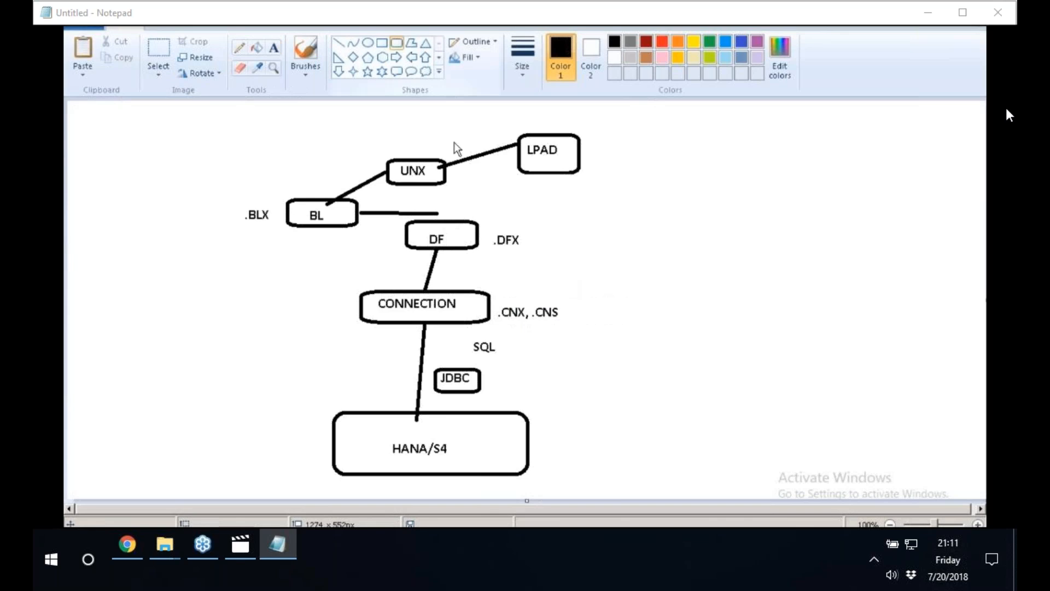
drag(491, 298, 580, 326)
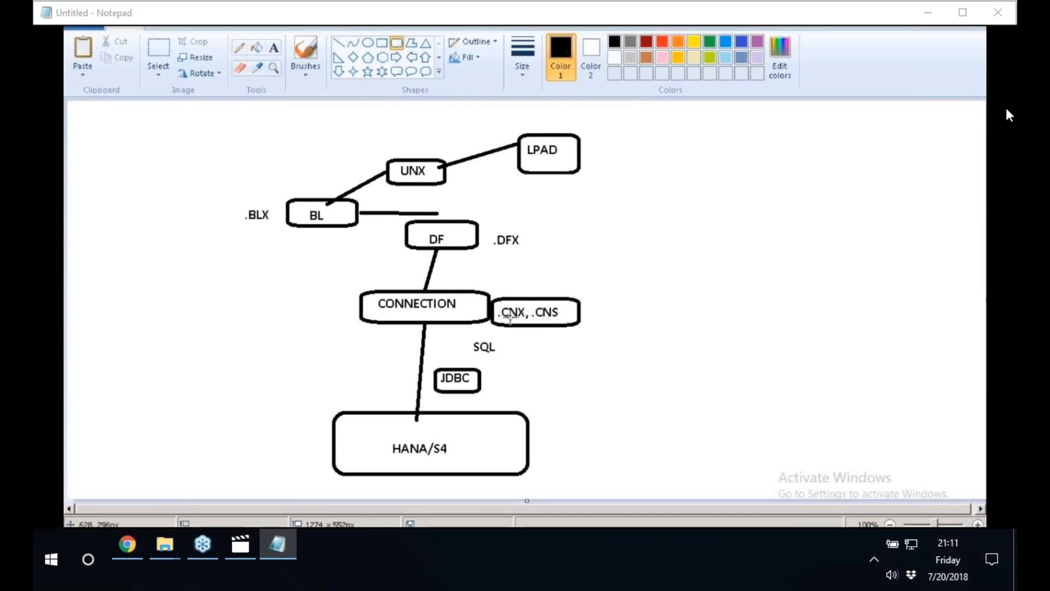
drag(488, 227, 528, 256)
click(524, 257)
drag(235, 204, 283, 230)
click(254, 194)
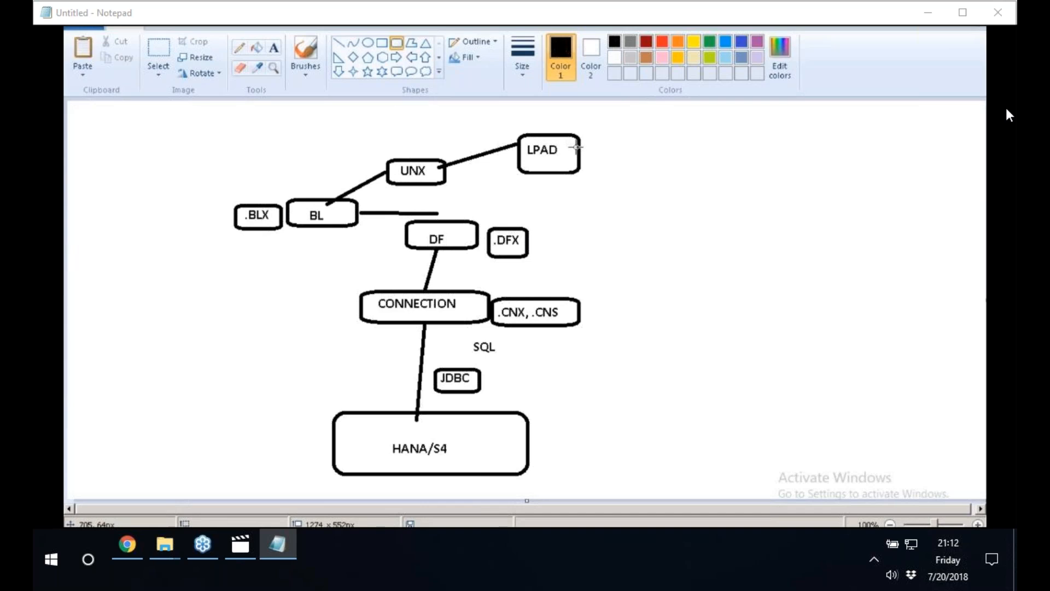
Add a red "1" below the left end of the CONNECTION box.
click(274, 47)
click(662, 41)
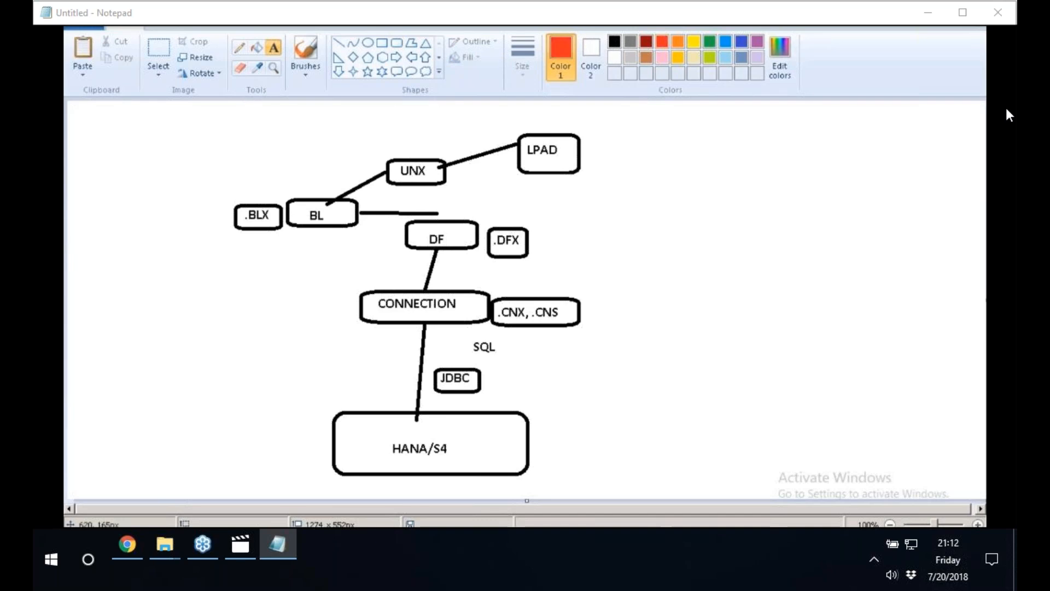
click(347, 328)
text(1)
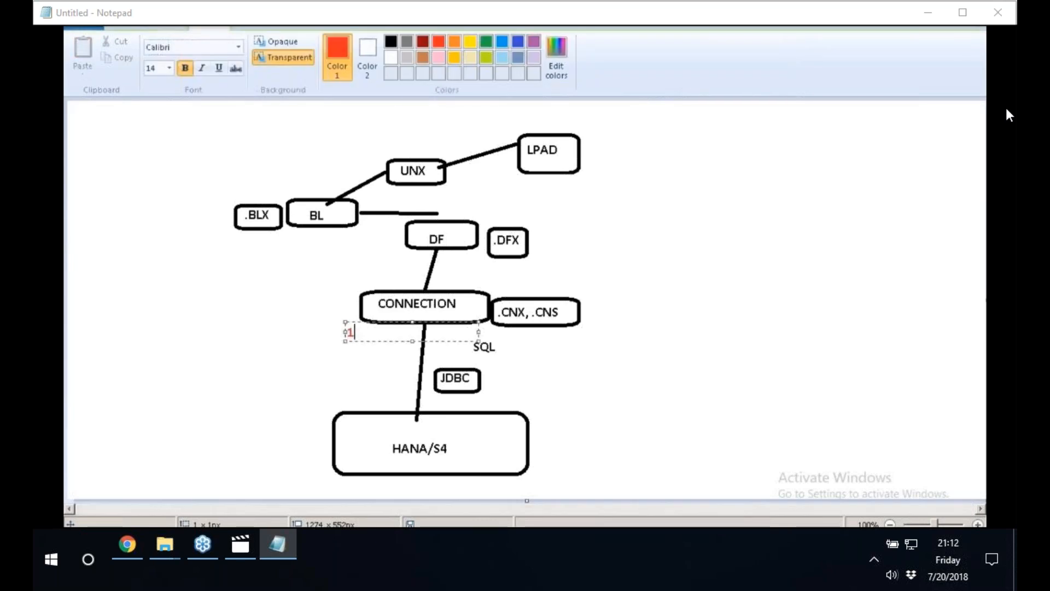
click(591, 254)
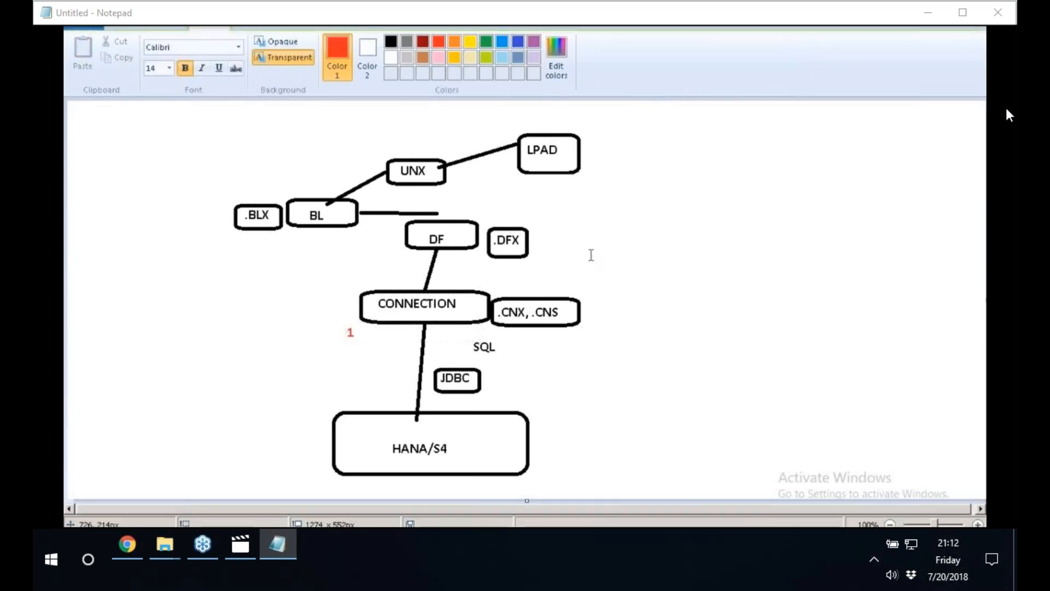
Add a red "2" below the DF box and another red "2" below the BL box.
click(449, 254)
text(2)
click(596, 224)
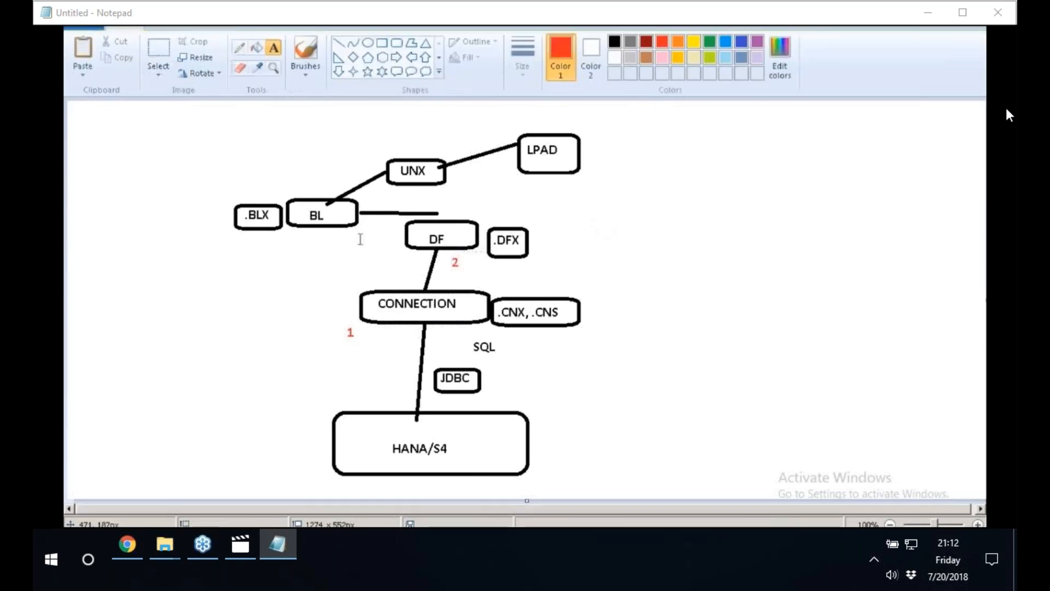
click(327, 226)
text(2)
click(315, 224)
Add a red "3" below the UNX box and a red "4" to the right of the LPAD box.
click(433, 185)
text(3)
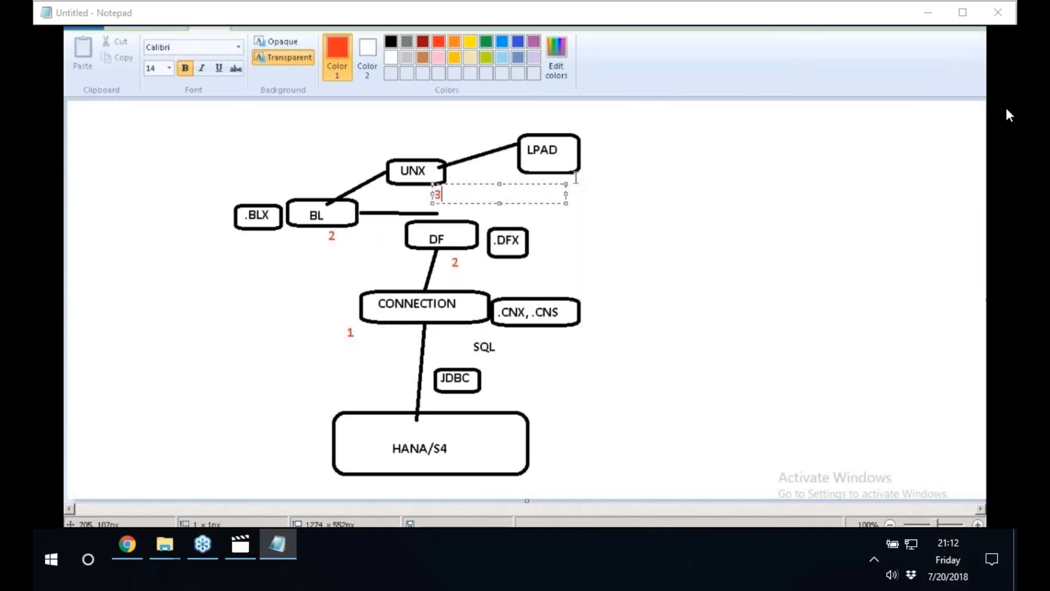
click(576, 177)
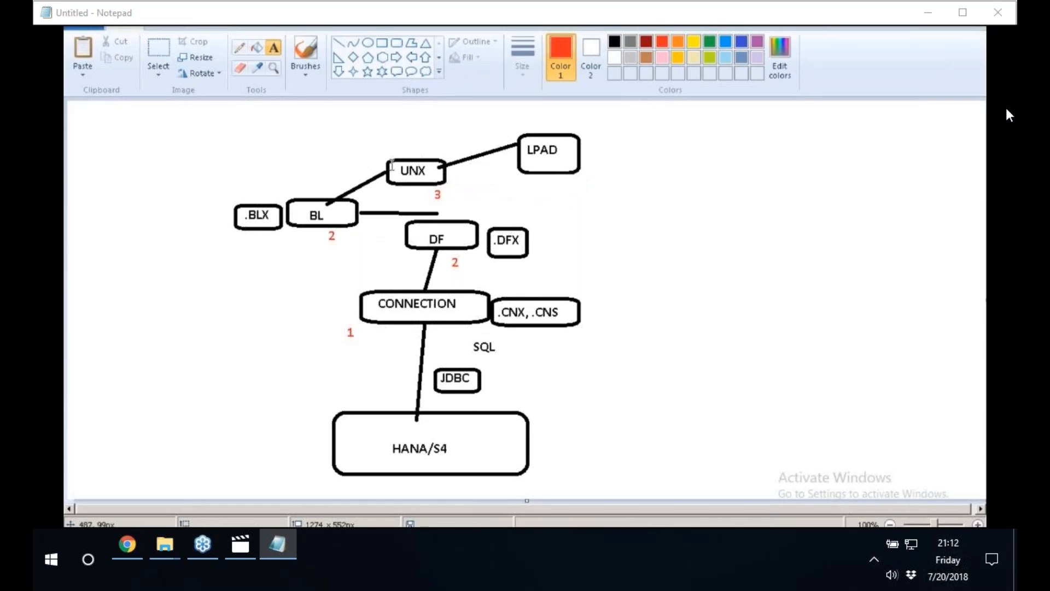
click(584, 168)
text(4)
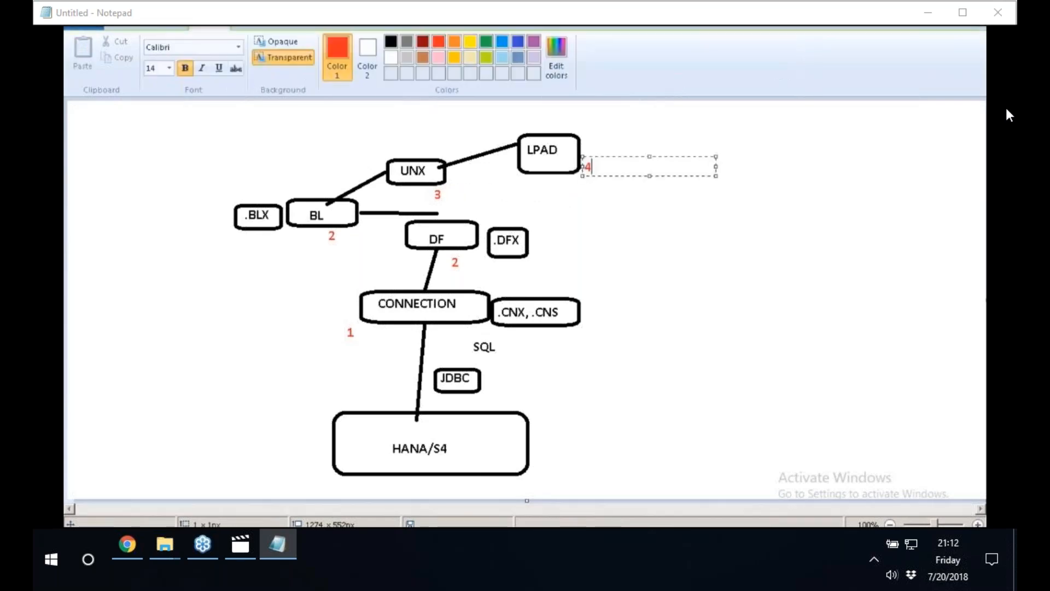
click(612, 229)
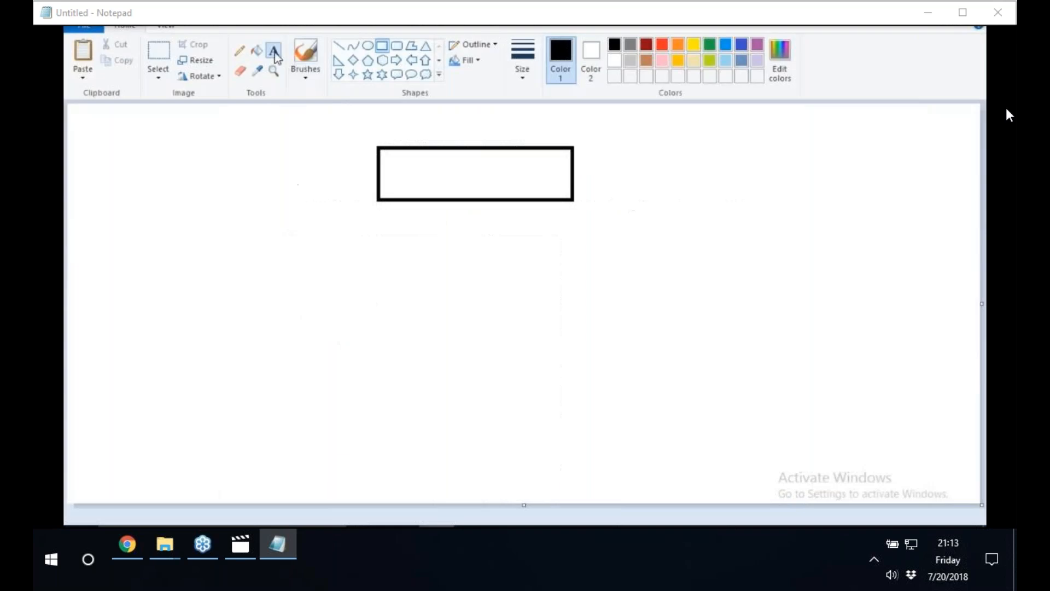
Label the empty rectangle near the top of the new canvas "DS".
click(447, 167)
text(DS)
click(712, 146)
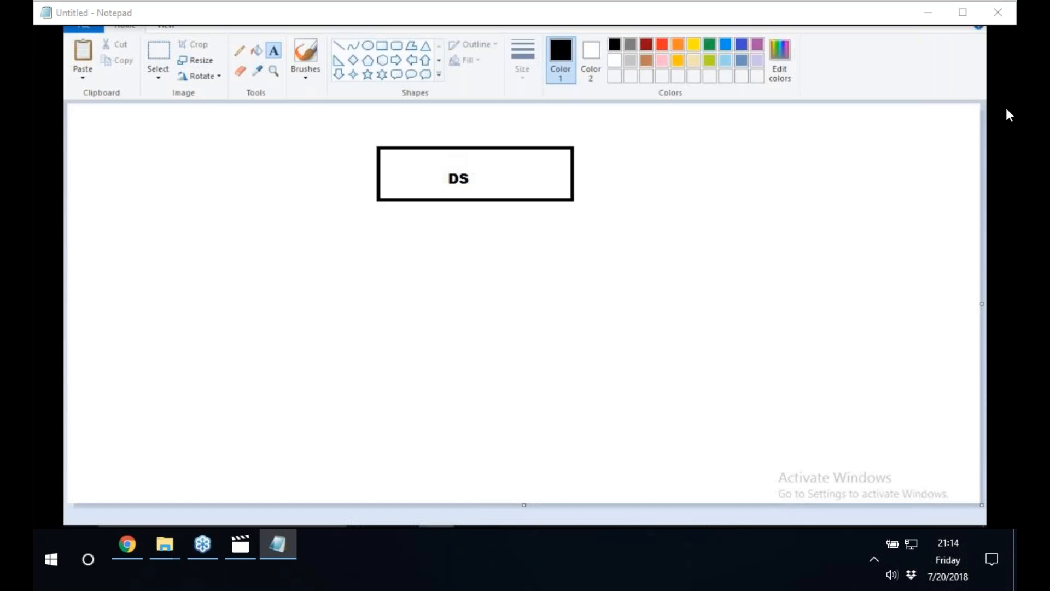
Draw a straight vertical line down from the DS box to a wide new rectangle near the bottom of the canvas.
click(338, 46)
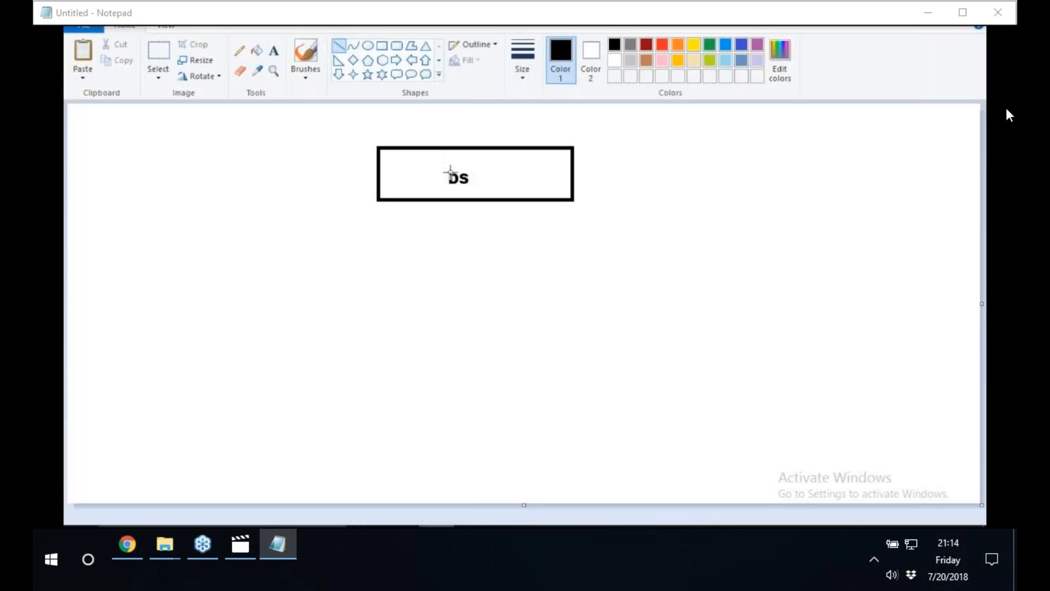
drag(450, 201, 461, 321)
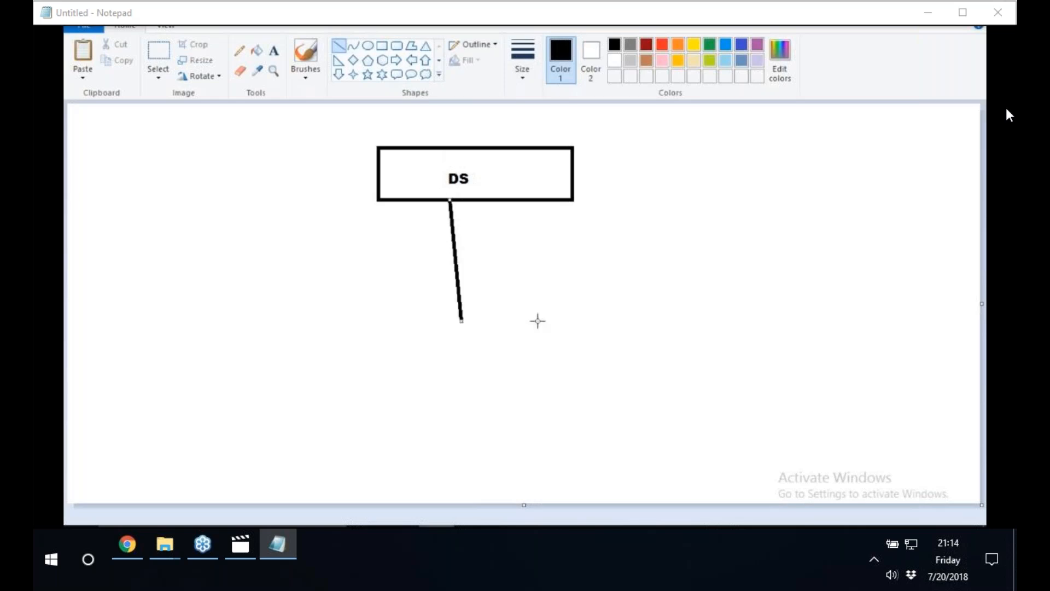
key(ctrl+z)
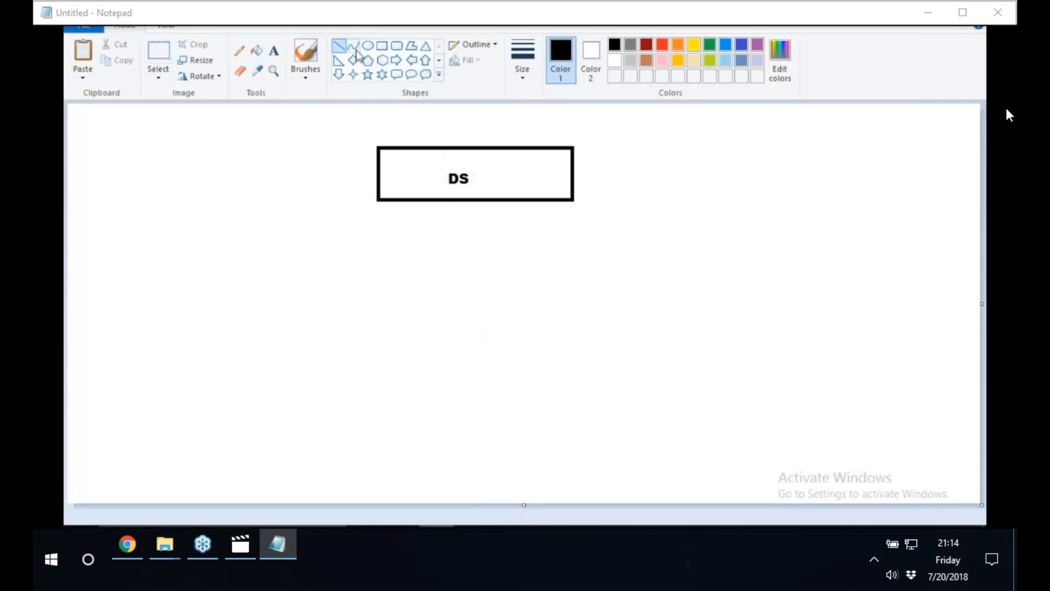
drag(455, 202, 456, 353)
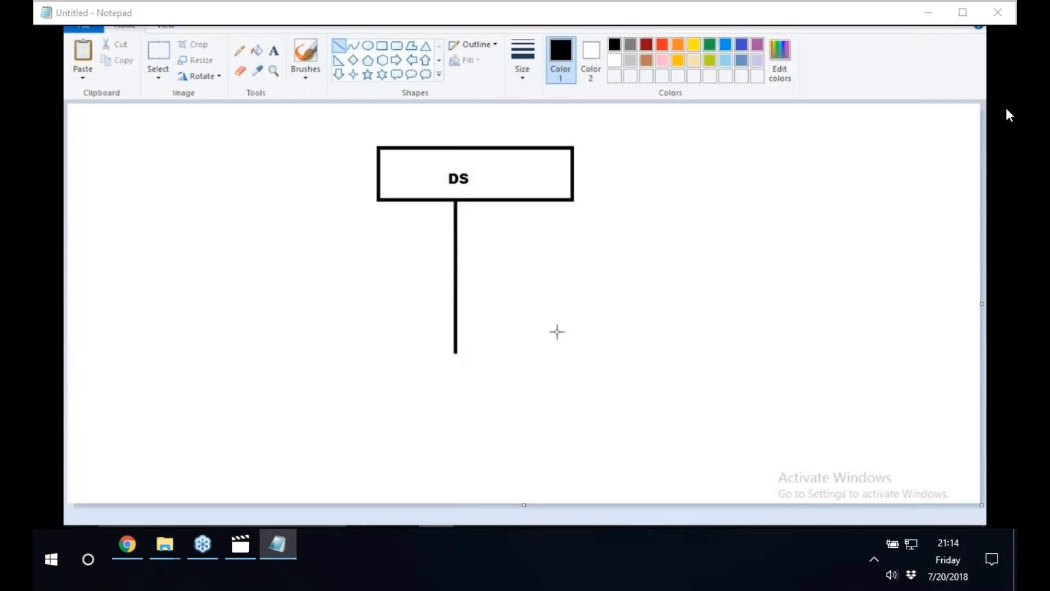
click(381, 48)
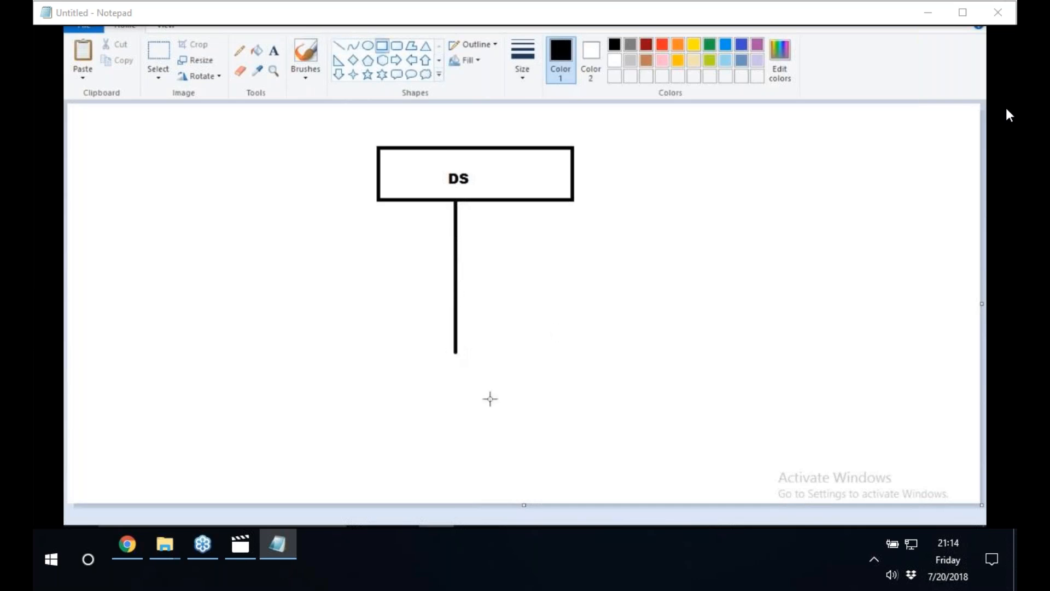
drag(271, 358, 674, 446)
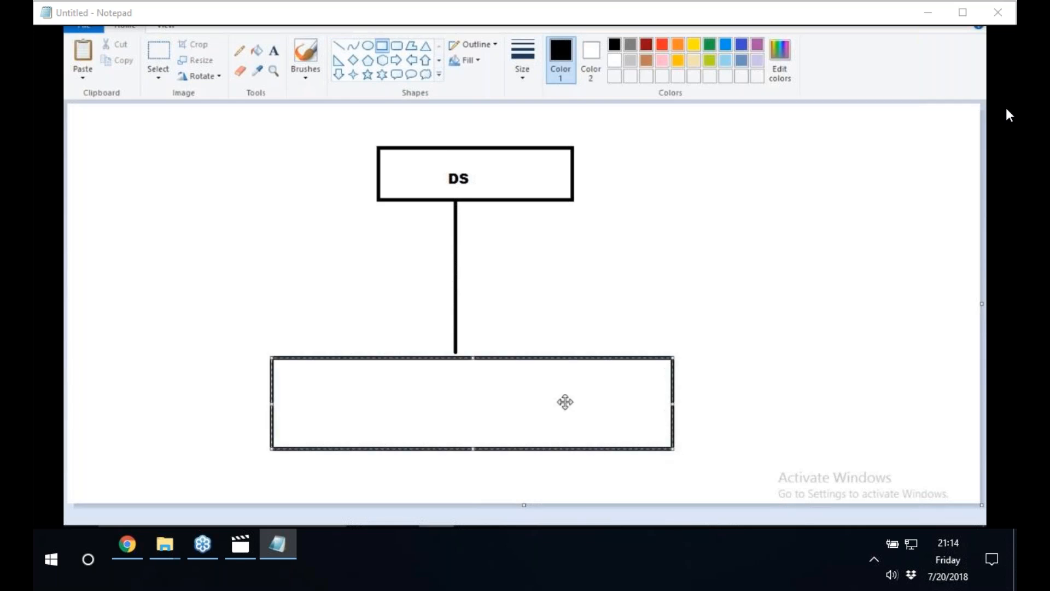
click(854, 290)
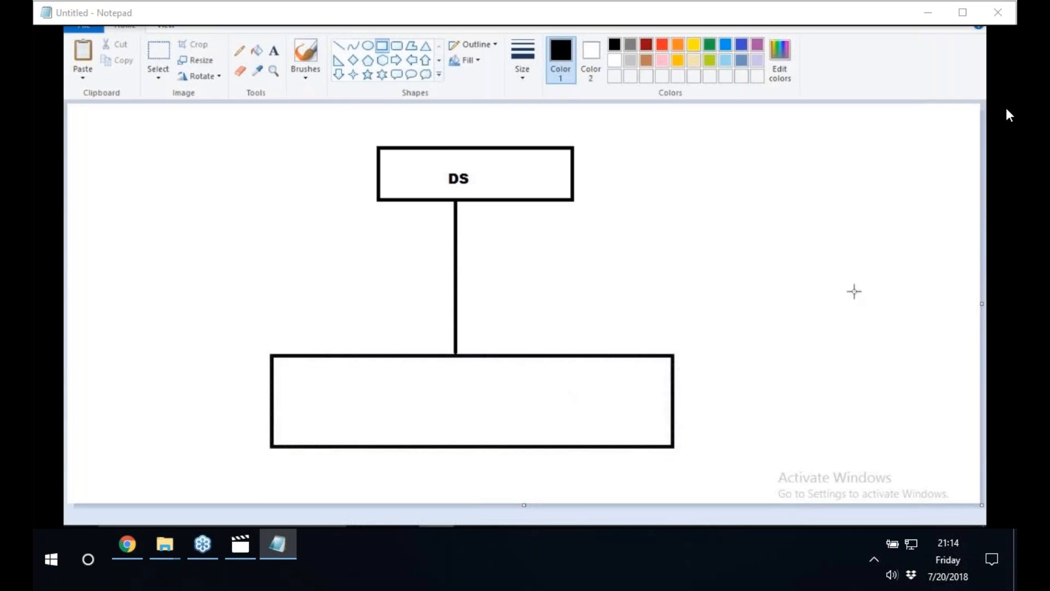
Label the wide lower rectangle "SAP HANA".
click(274, 50)
click(442, 387)
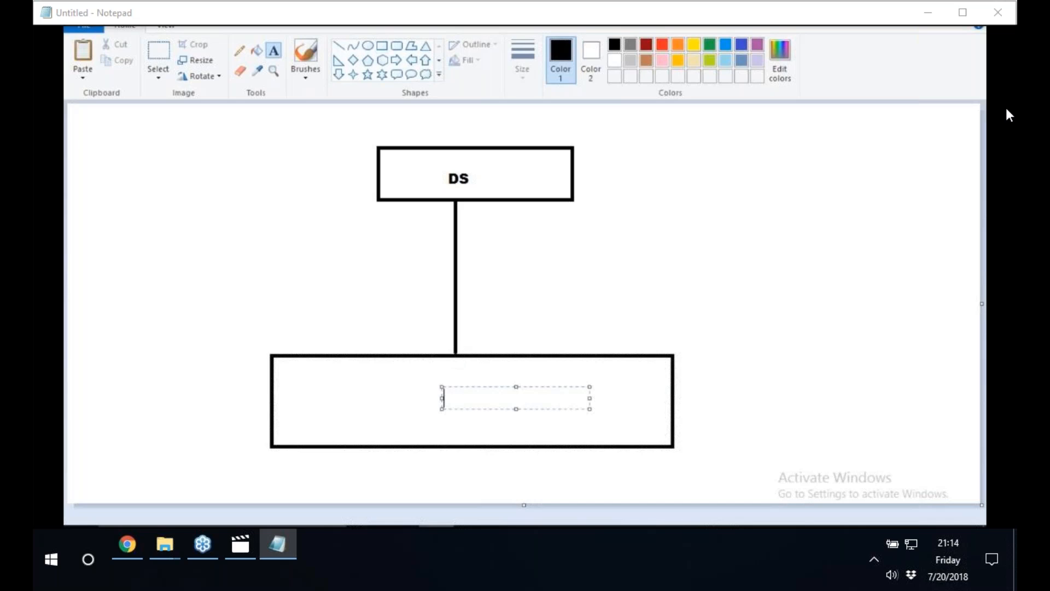
text(SAP HANA)
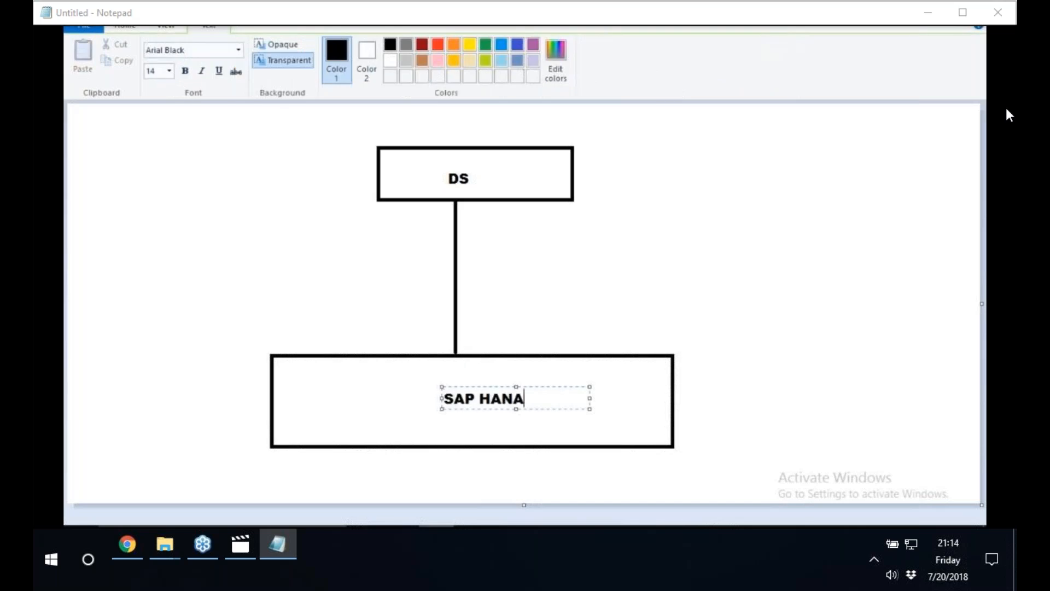
click(569, 314)
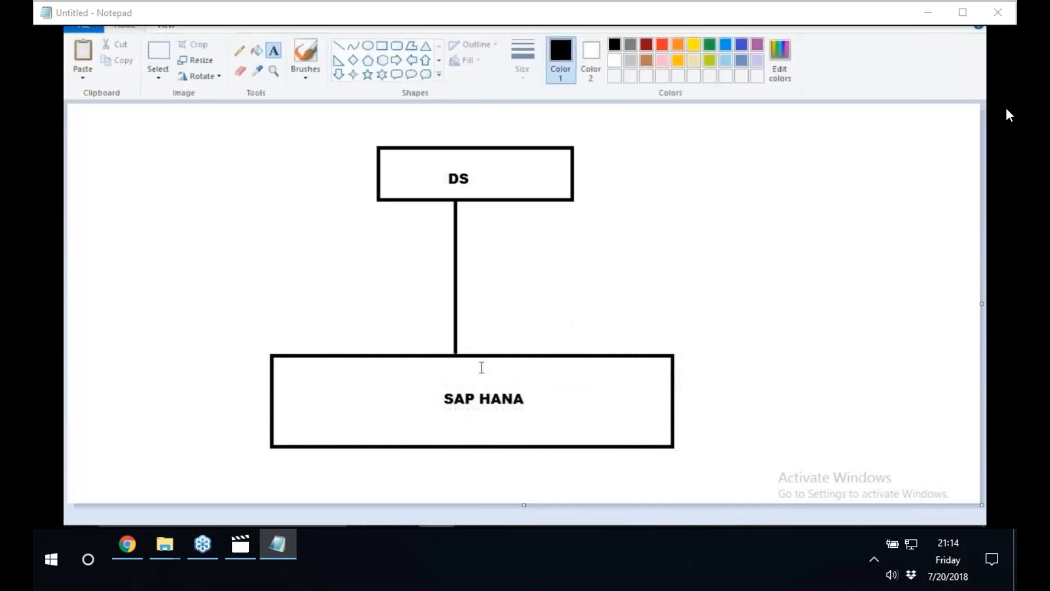
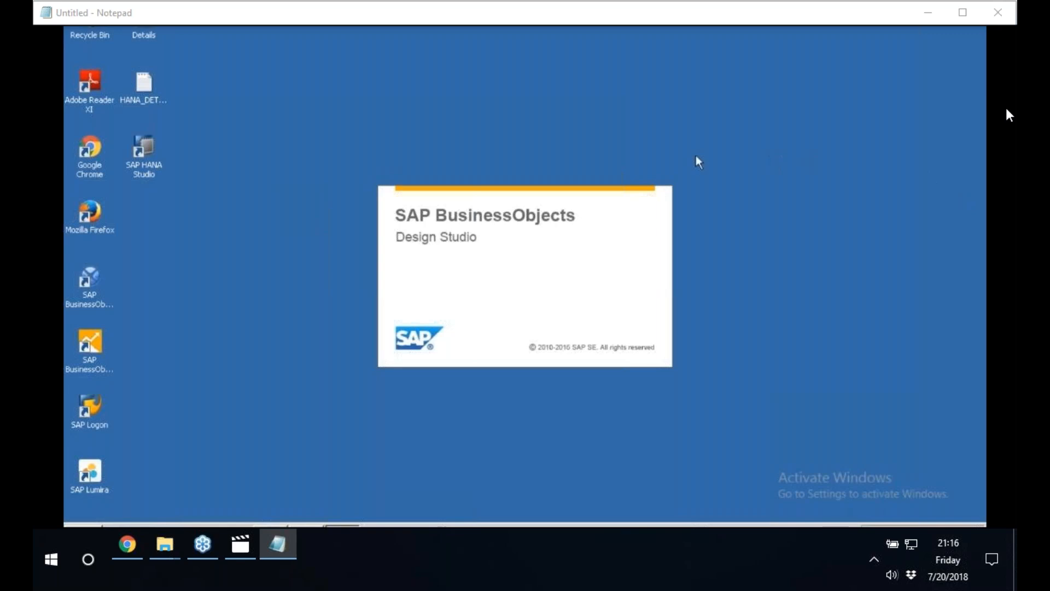
right_click(856, 170)
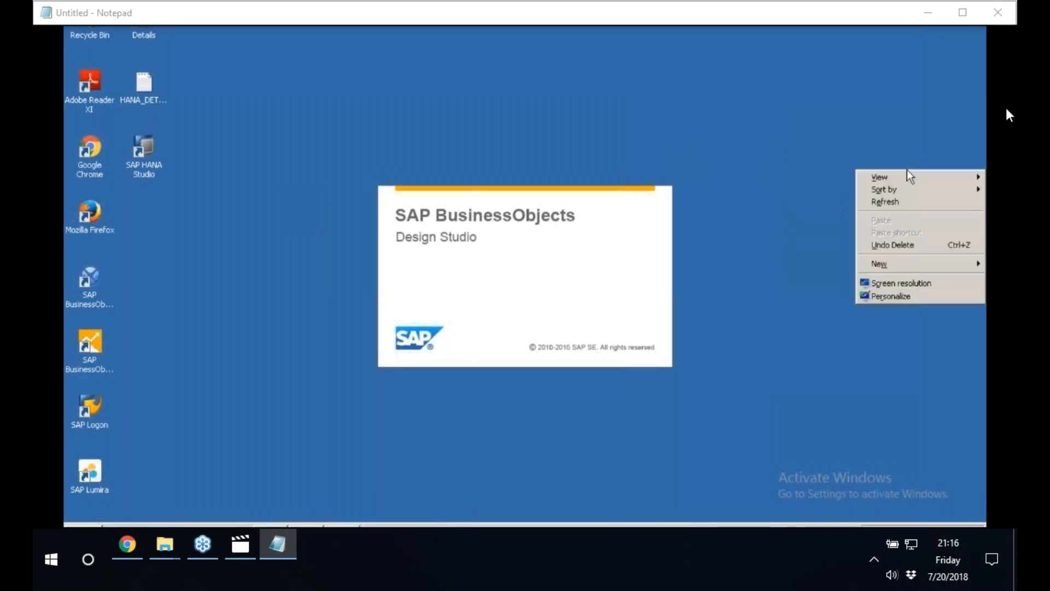
click(879, 206)
right_click(879, 206)
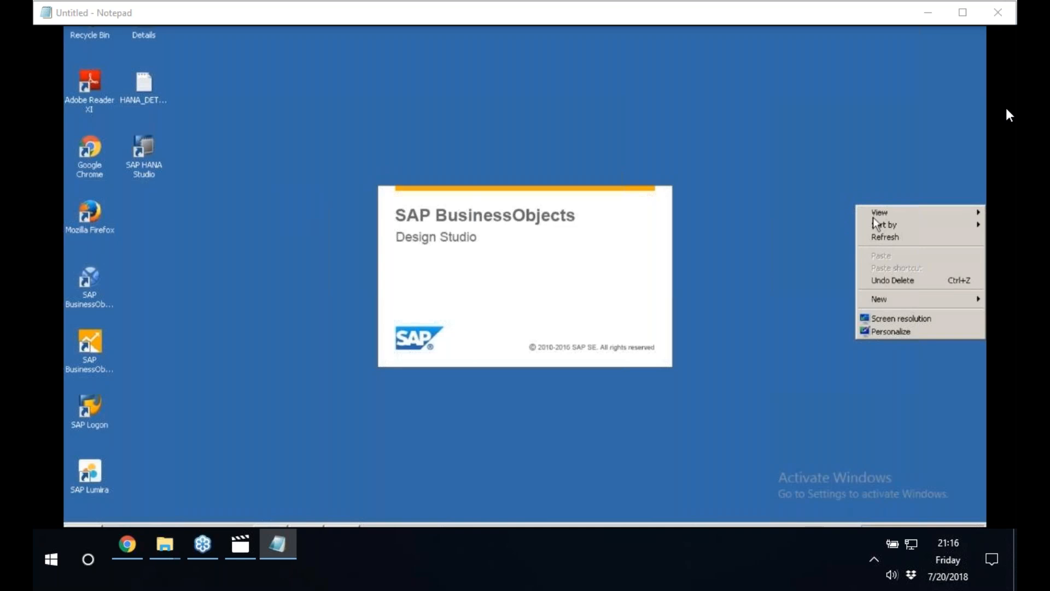
click(869, 237)
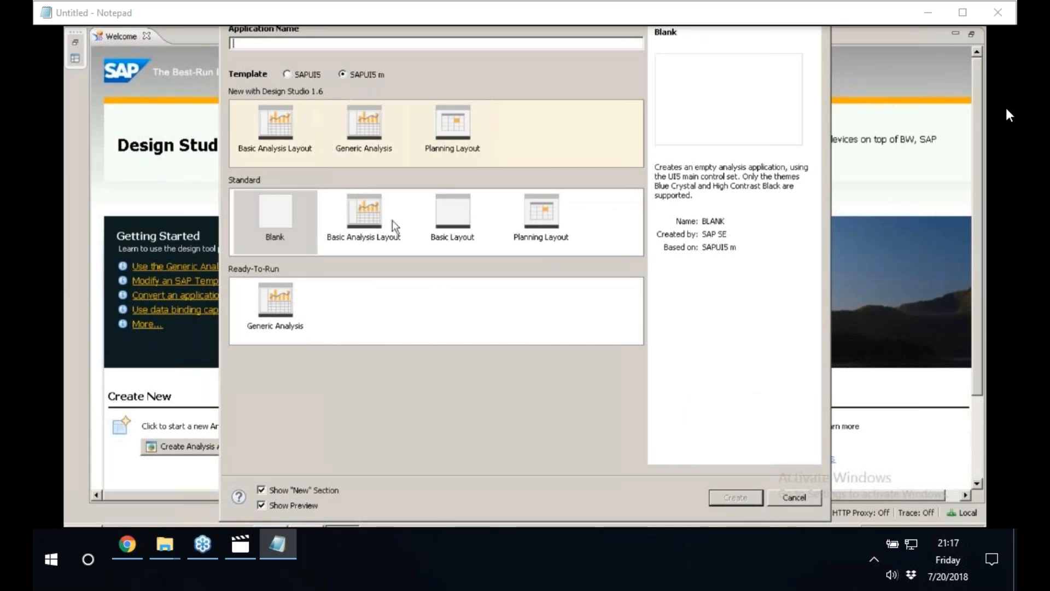
Create a blank SAPUI5 analysis application named SALES_COPA.
click(285, 123)
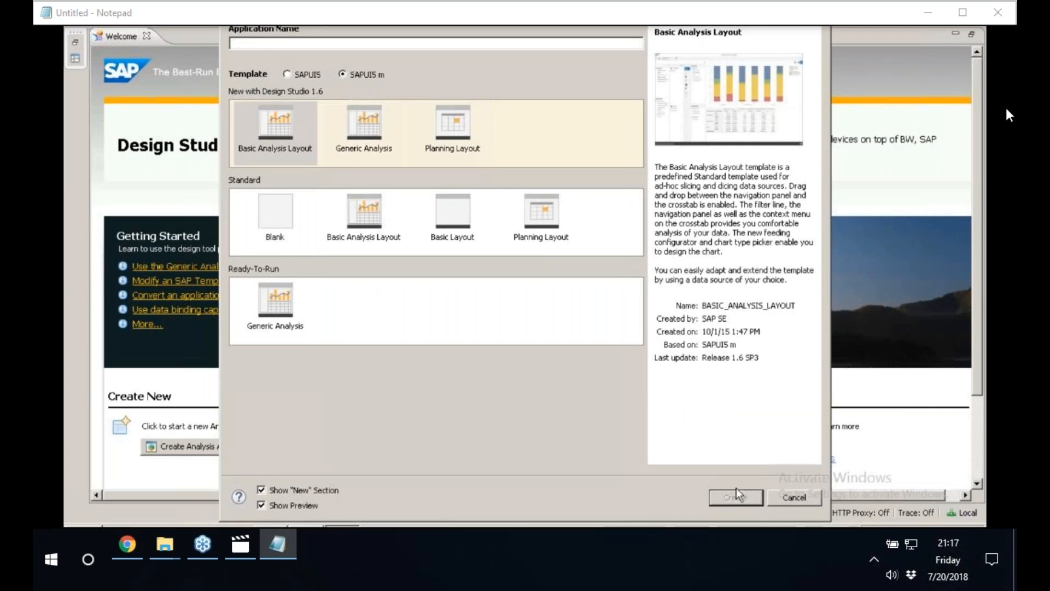
click(309, 75)
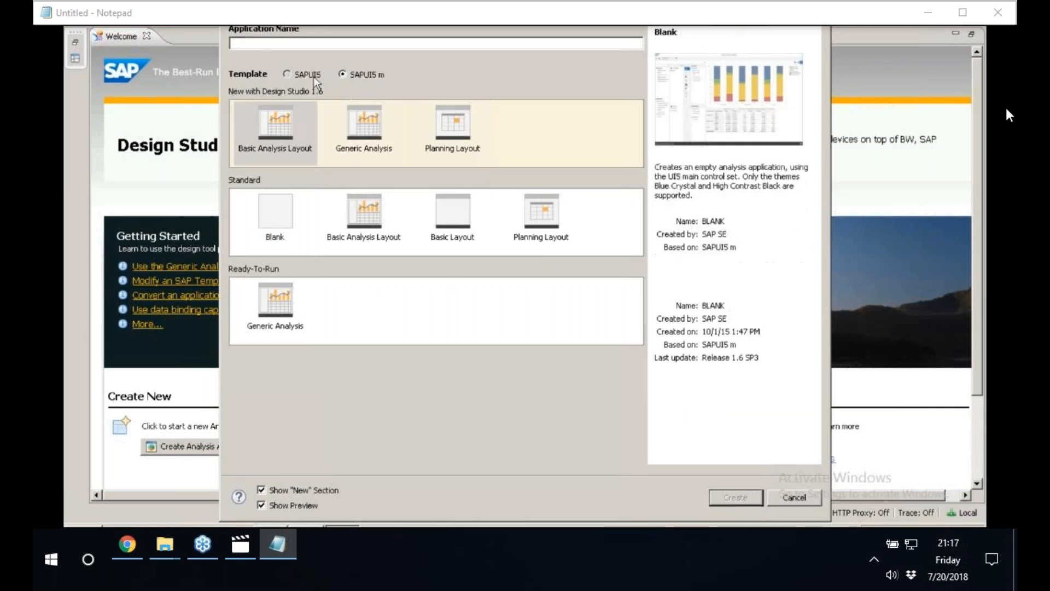
click(349, 34)
text(SALE)
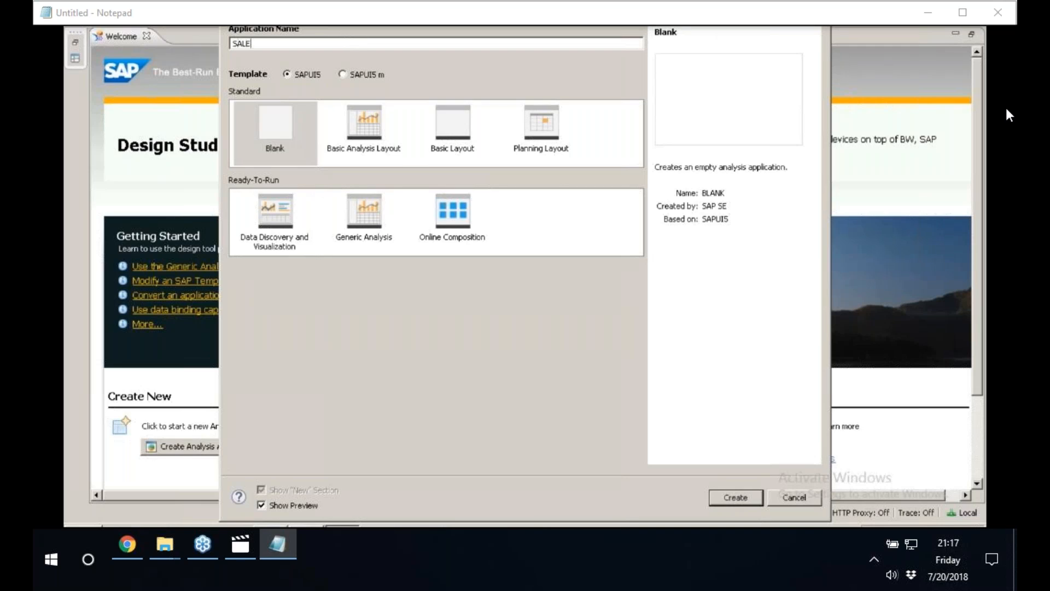
text(S_COPA)
click(727, 503)
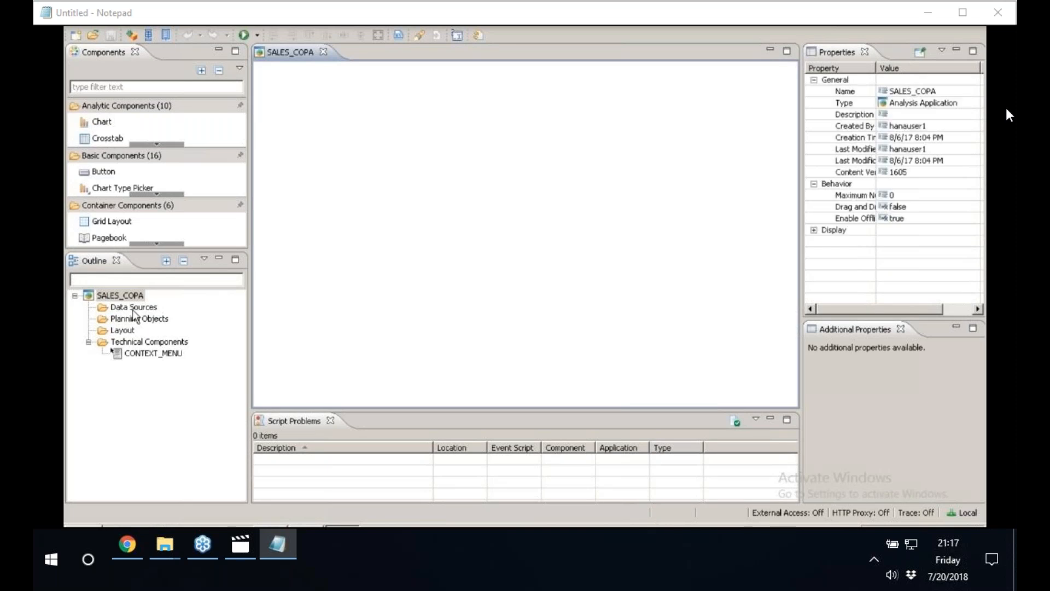
Start adding a data source to the SALES_COPA application and choose the HANA_HDB connection.
click(134, 309)
right_click(133, 308)
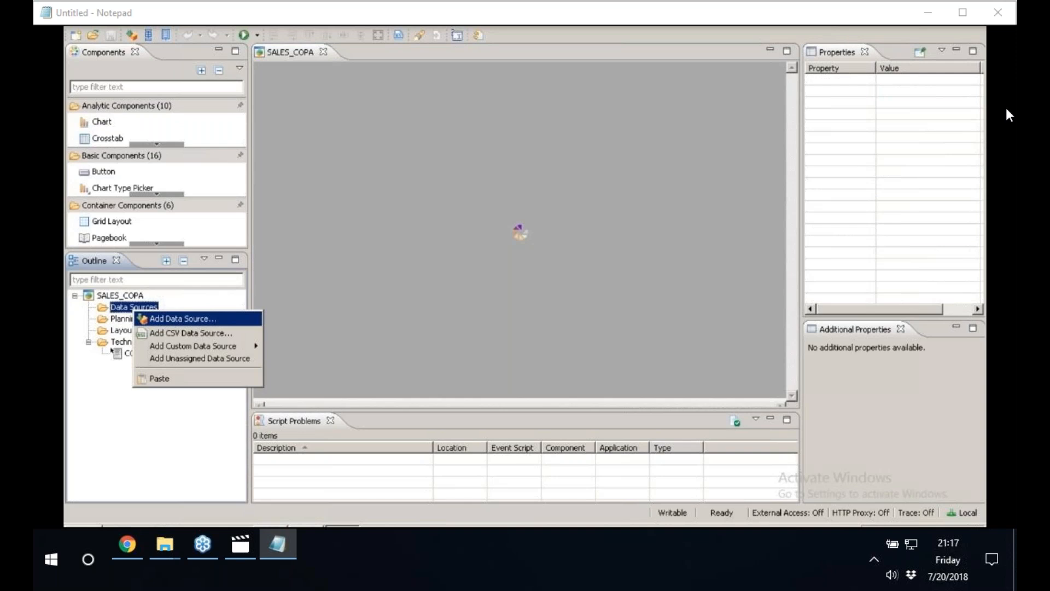
click(141, 318)
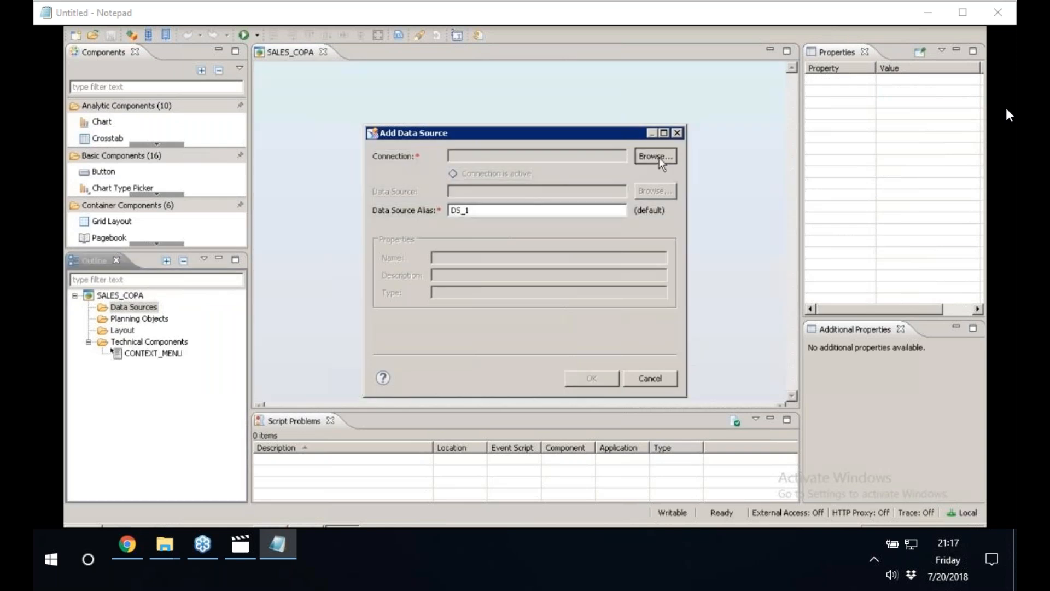
click(659, 157)
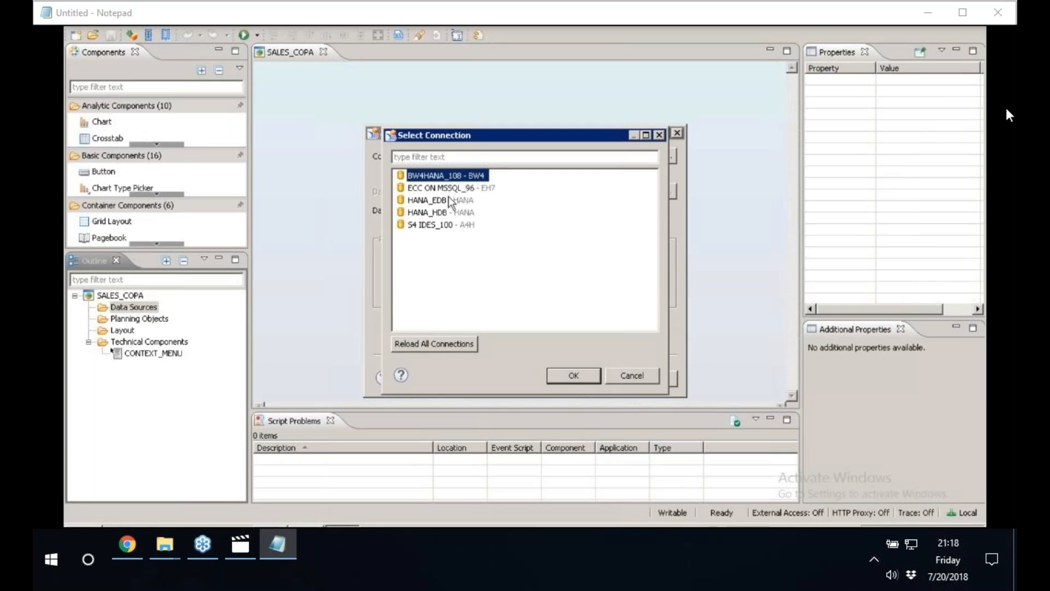
double_click(437, 212)
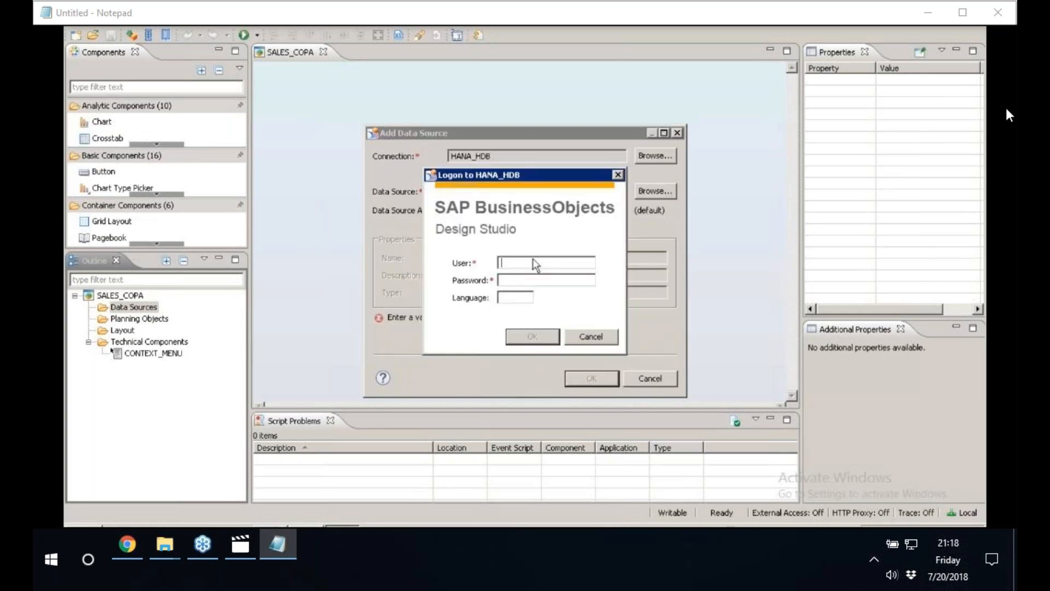
Log on to HANA_HDB with the user name and account password, setting the language to en.
text(best)
key(Tab)
text(***********)
key(Tab)
text(en)
click(532, 336)
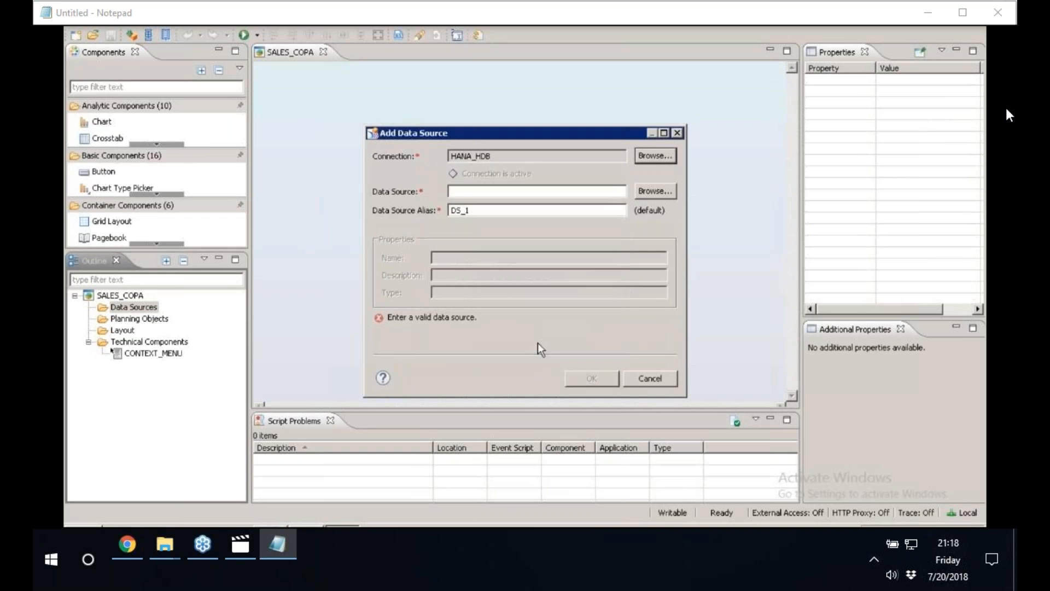
Select AN_ACTUAL from the SD folder of _HANASAP24 as the data source and add it to the application.
click(645, 192)
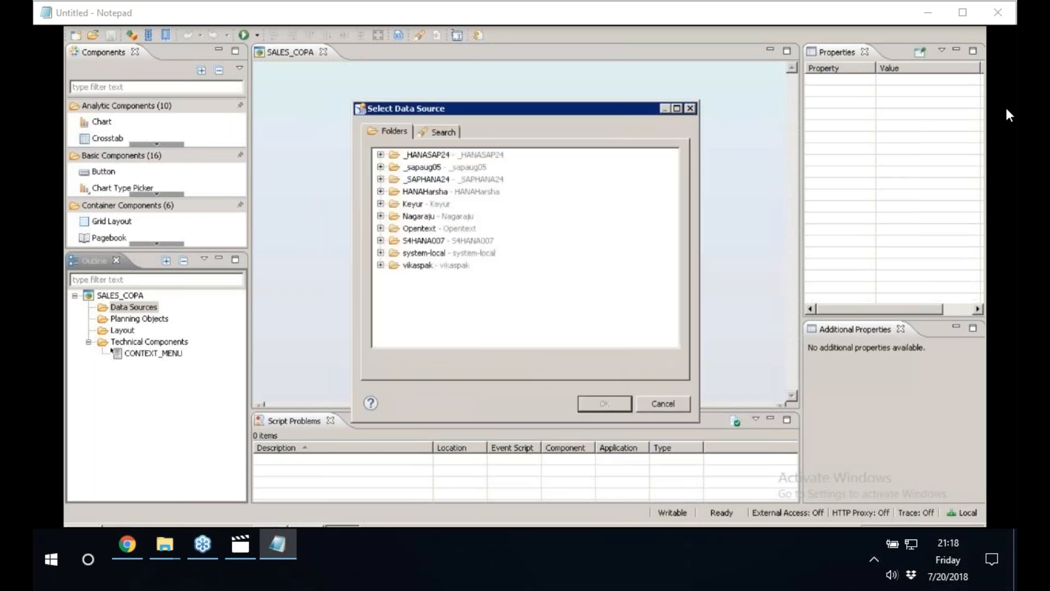
double_click(494, 109)
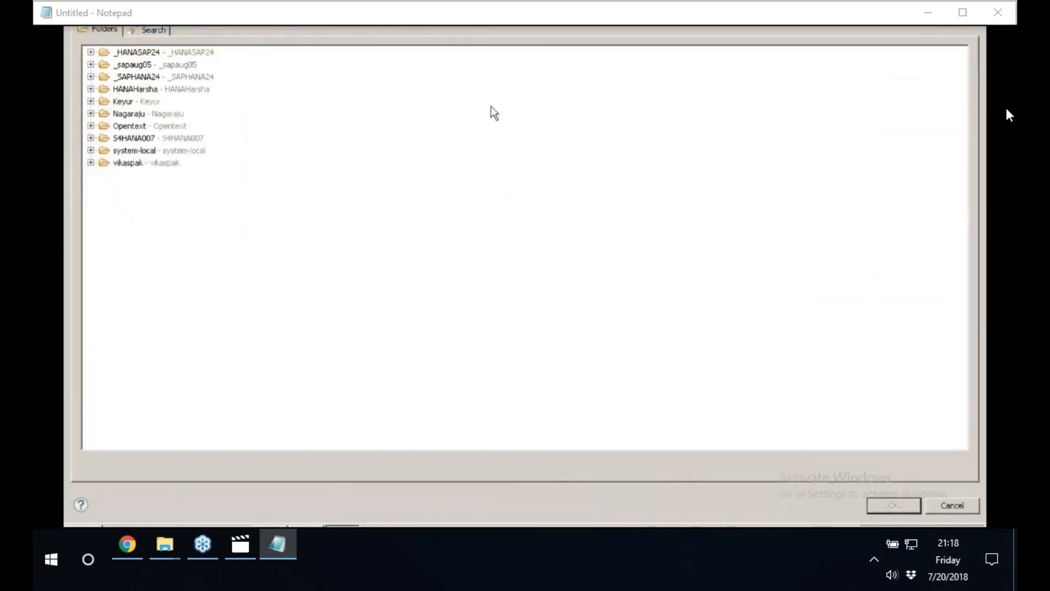
click(91, 114)
click(91, 113)
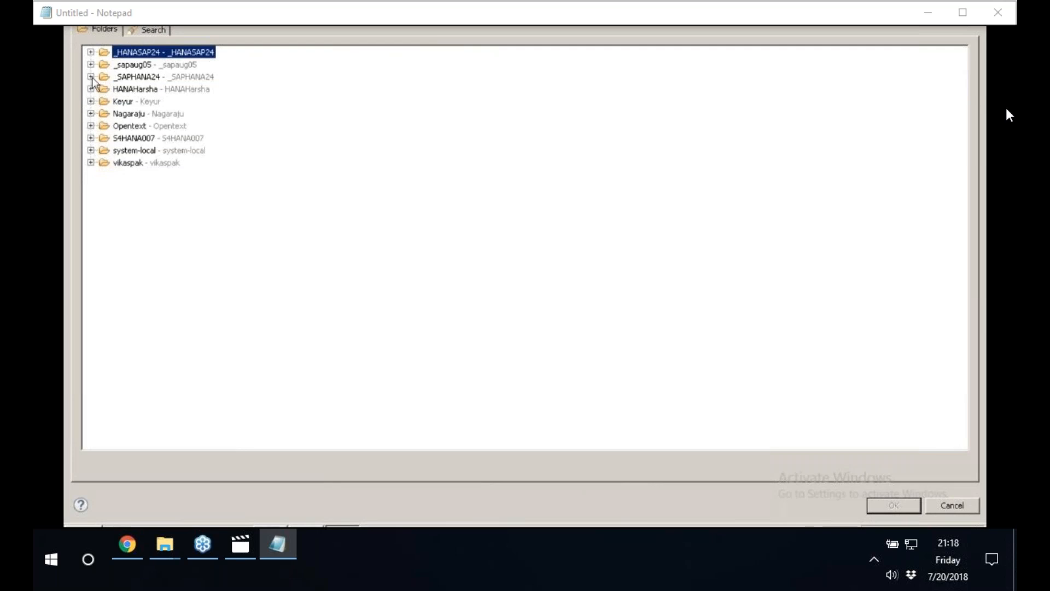
click(91, 52)
click(104, 64)
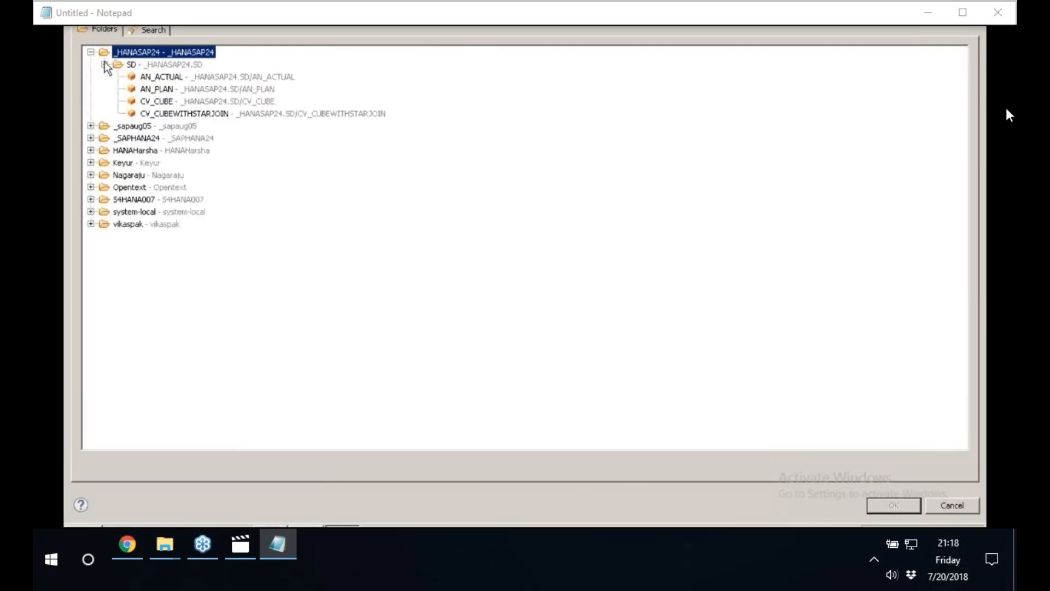
click(166, 78)
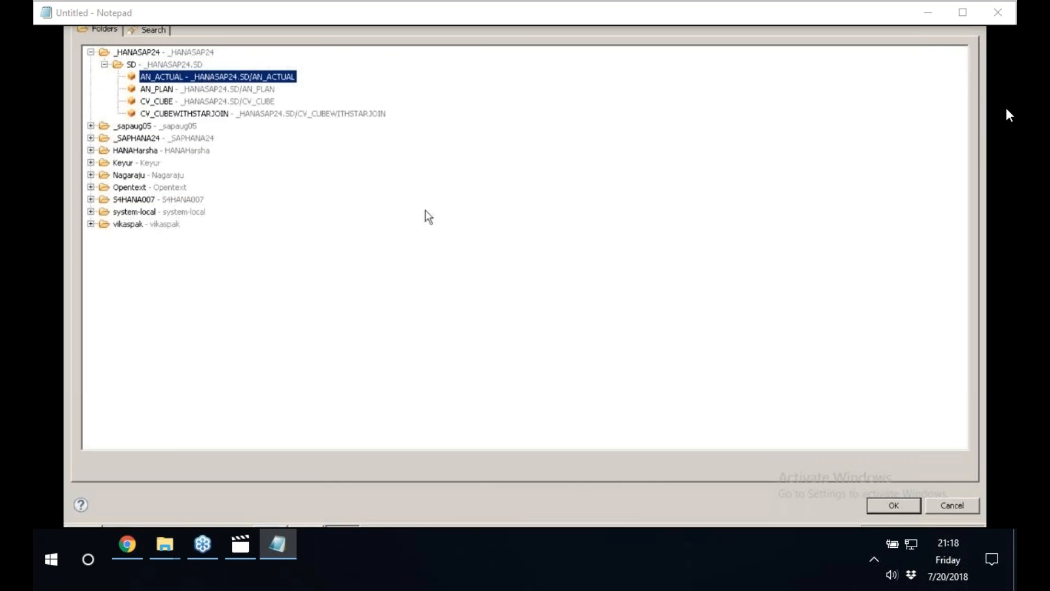
click(903, 505)
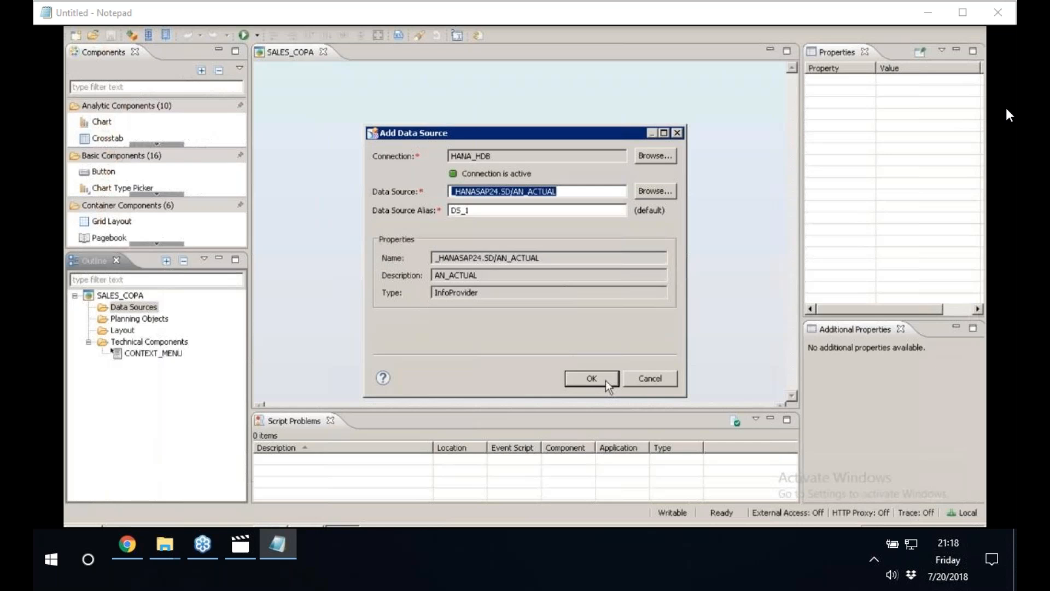
click(606, 380)
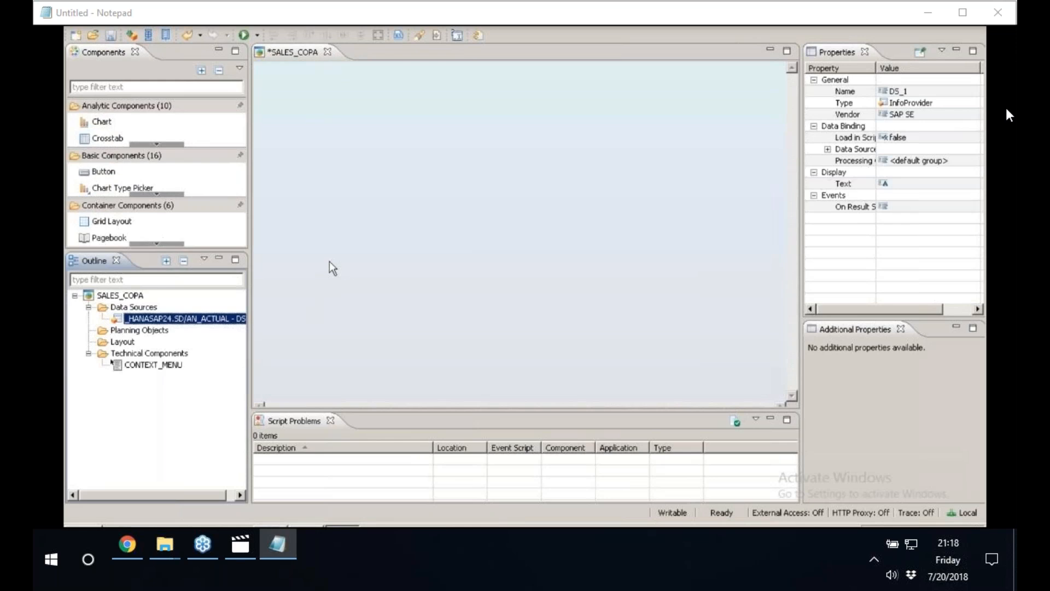
Open the initial view of the AN_ACTUAL data source for editing and add BUKRS to the rows.
right_click(182, 317)
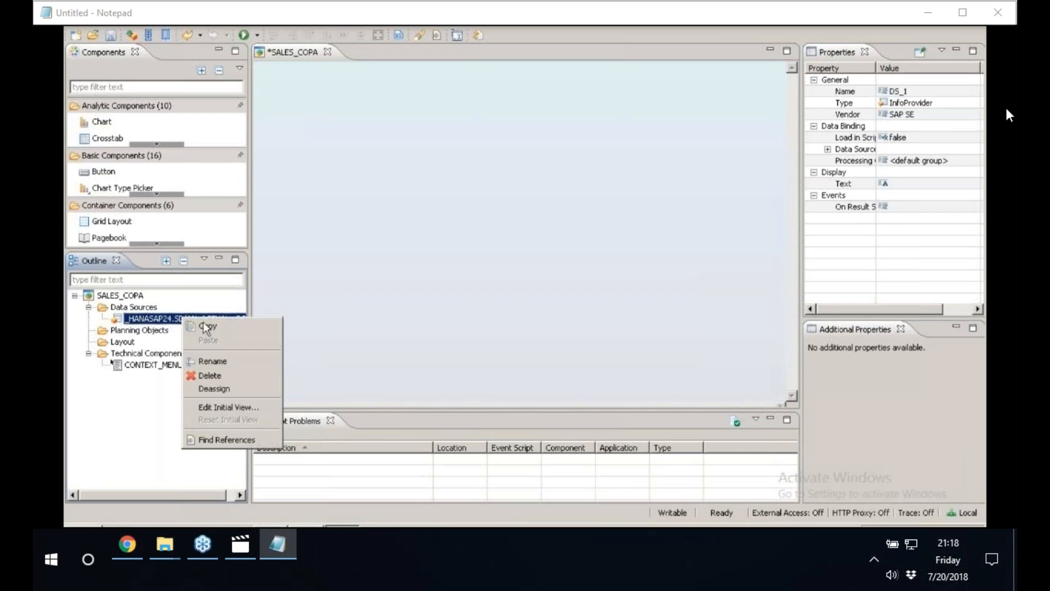
click(203, 323)
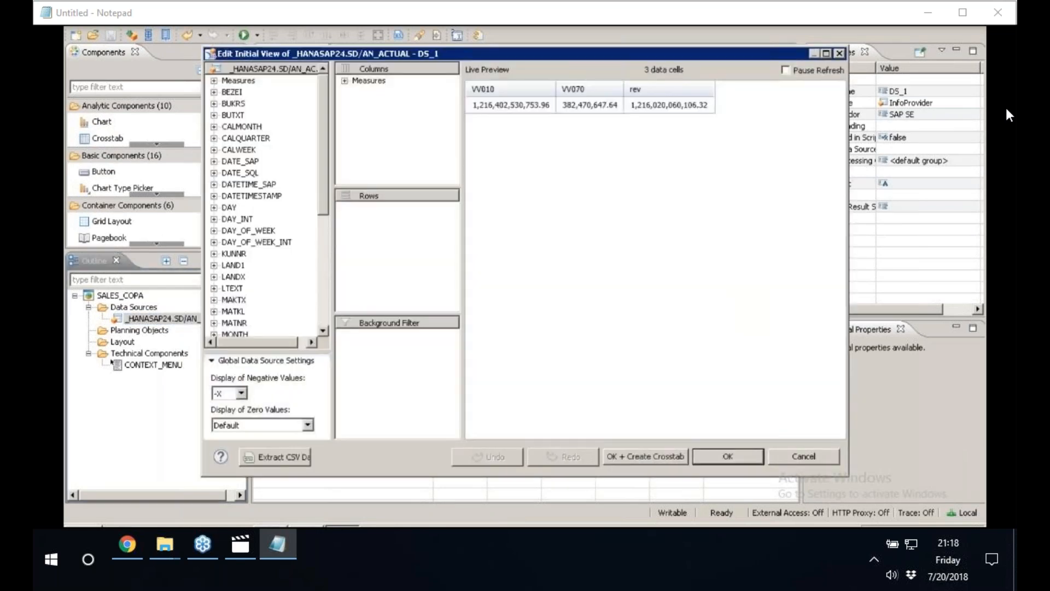
double_click(234, 104)
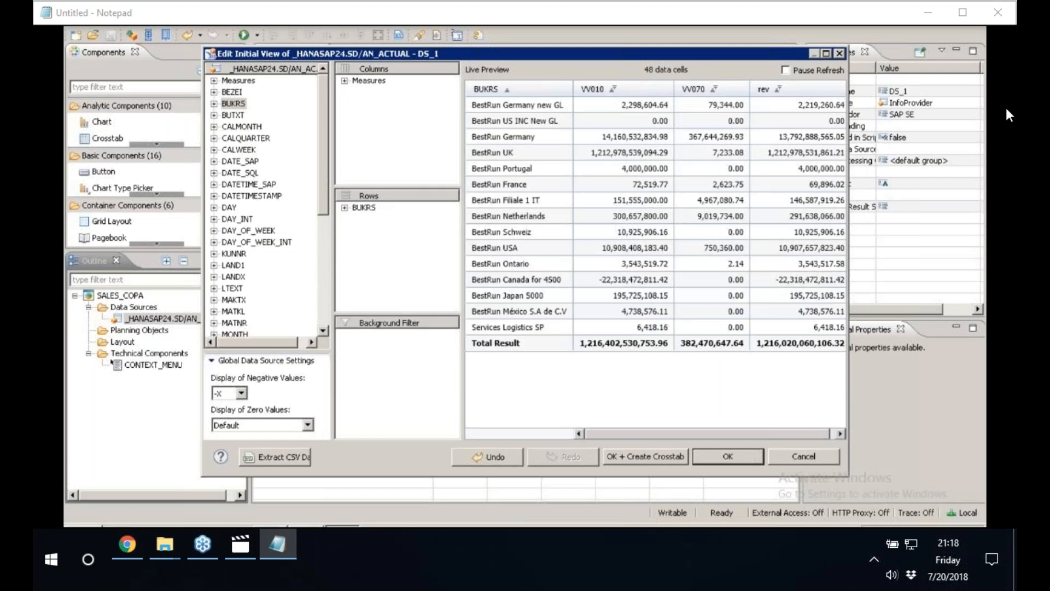
click(829, 55)
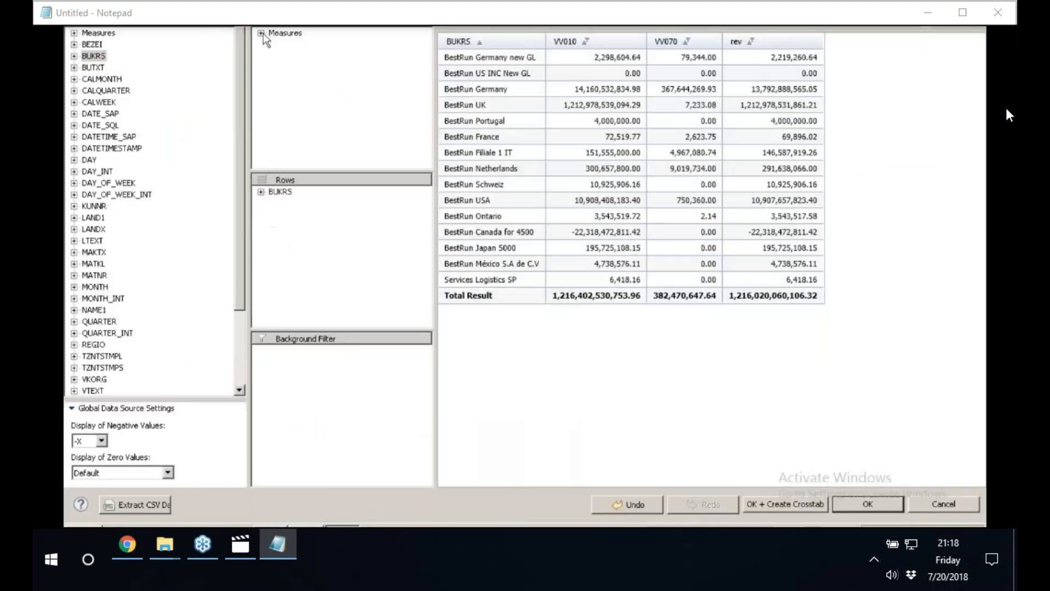
Remove the rev and VV070 measures from the columns, then accept the view and create a crosstab from it.
click(262, 34)
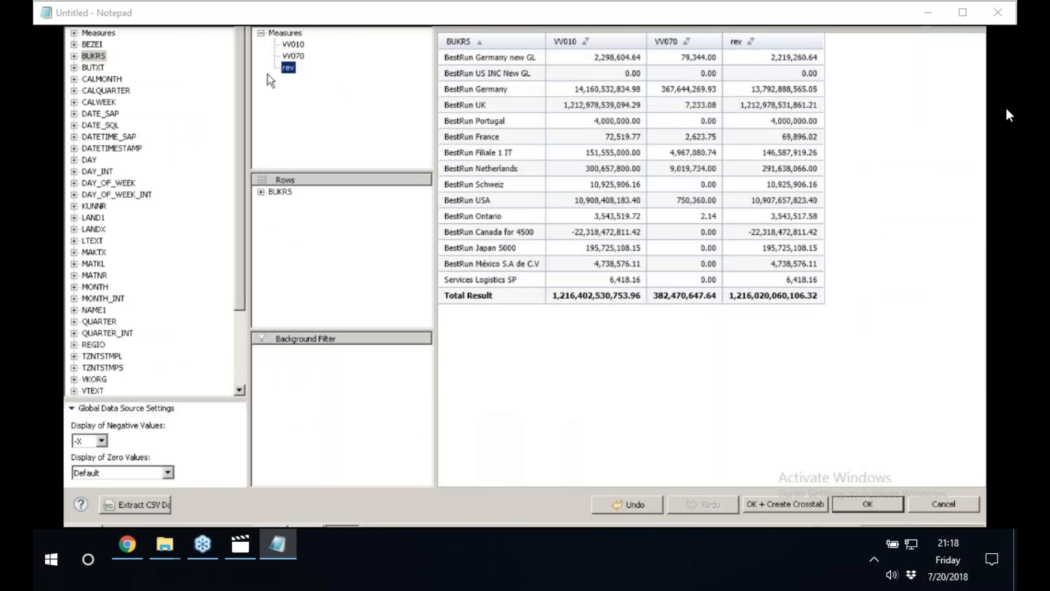
key(Delete)
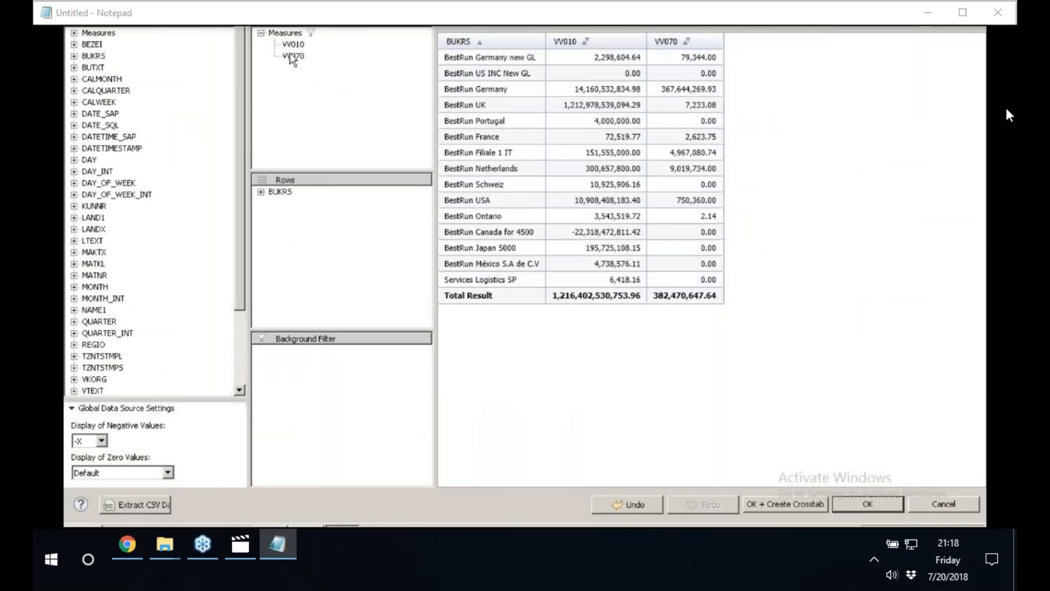
click(298, 56)
key(Delete)
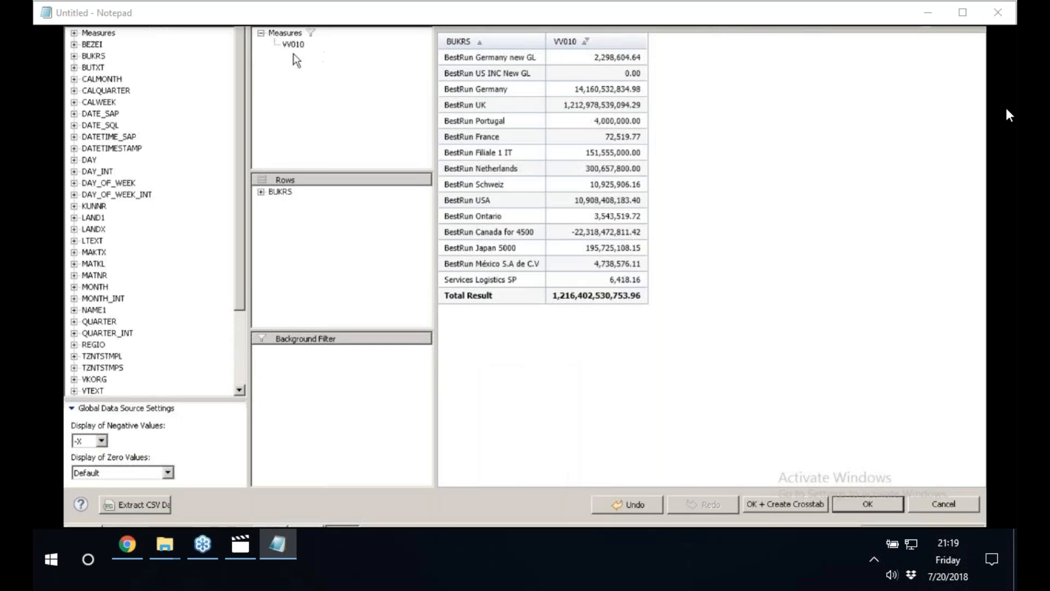
click(769, 505)
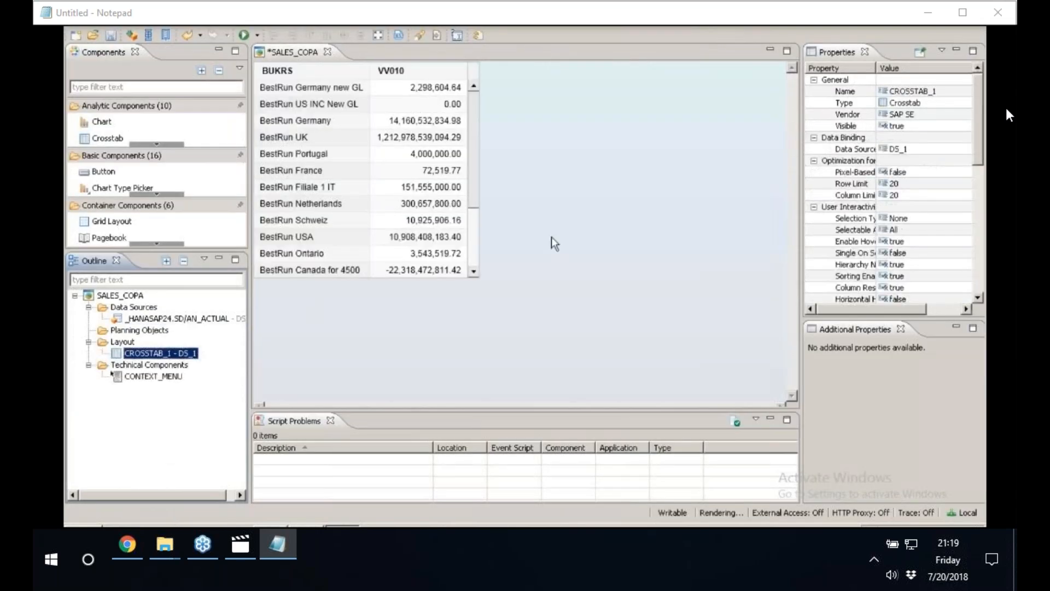
Resize the crosstab on the canvas to about 304 wide and 398 high.
drag(618, 284, 568, 354)
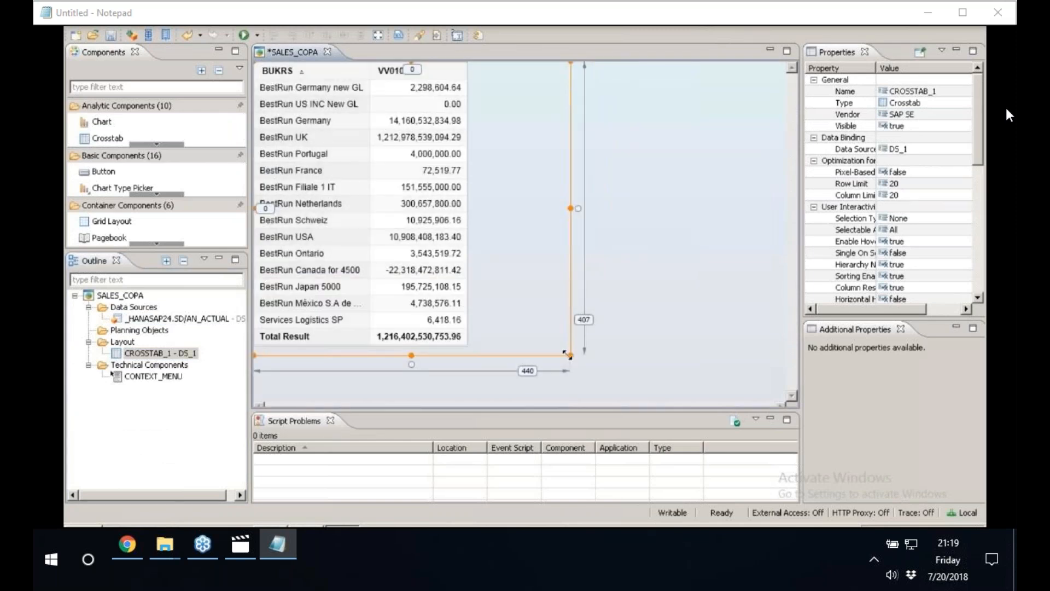
drag(574, 353, 472, 348)
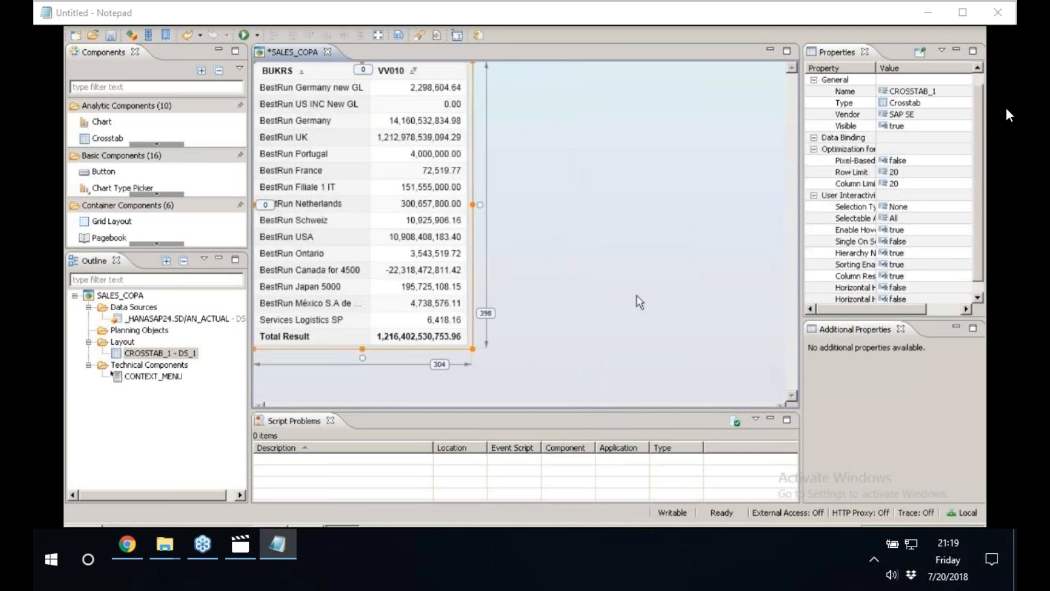
click(638, 302)
click(426, 209)
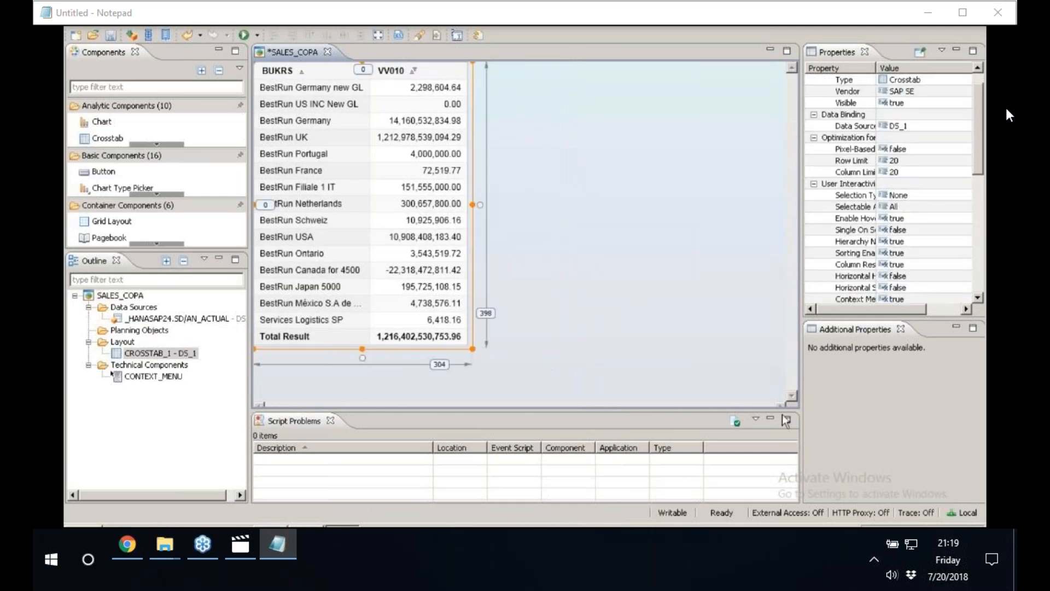
Collapse the Script Problems view to enlarge the canvas and place a chart below the crosstab.
click(786, 420)
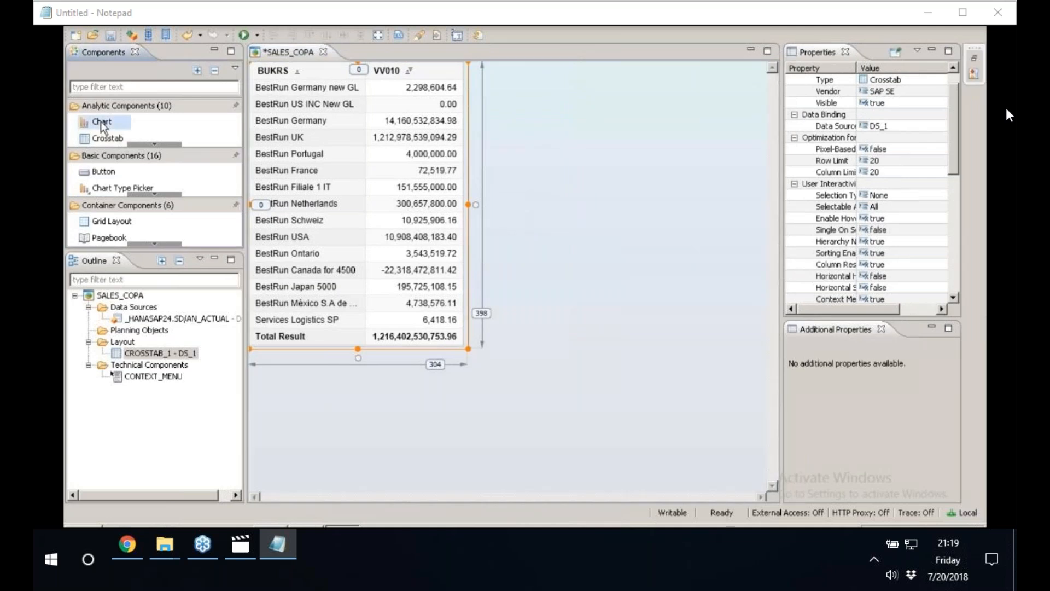
drag(101, 123, 335, 419)
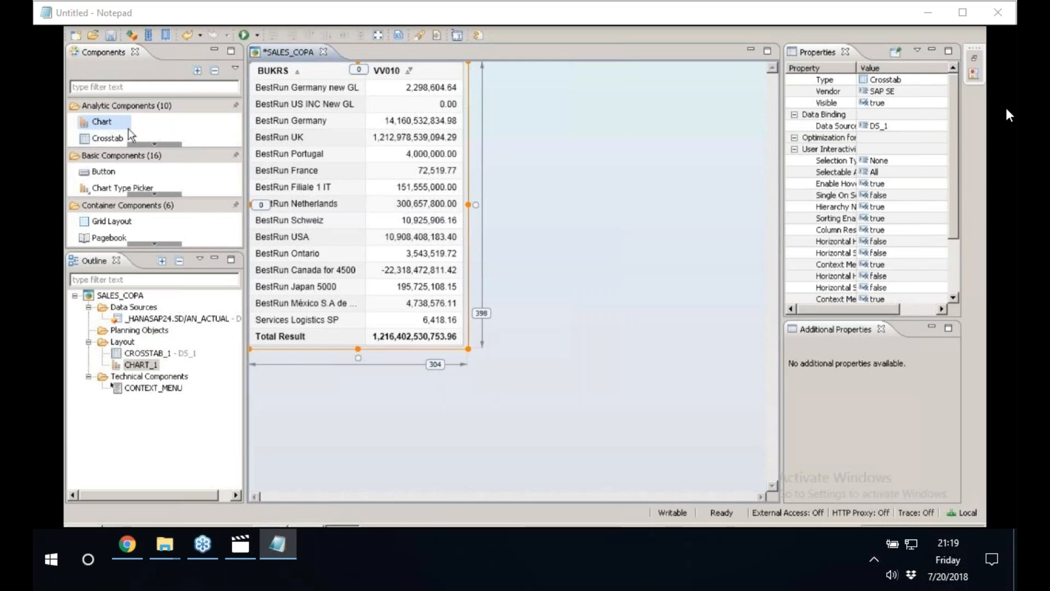
right_click(396, 536)
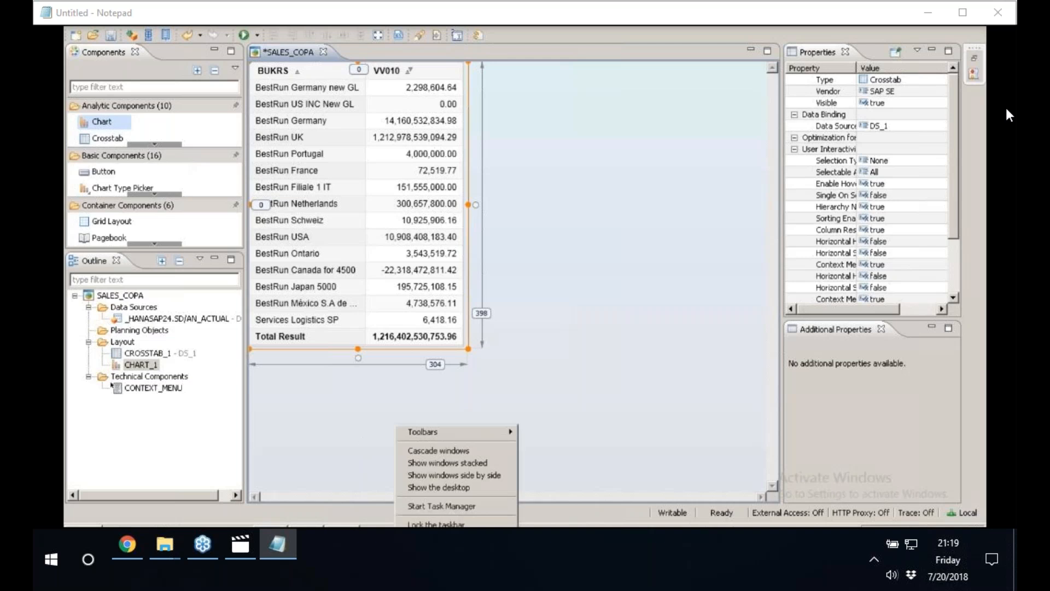
click(440, 488)
right_click(514, 177)
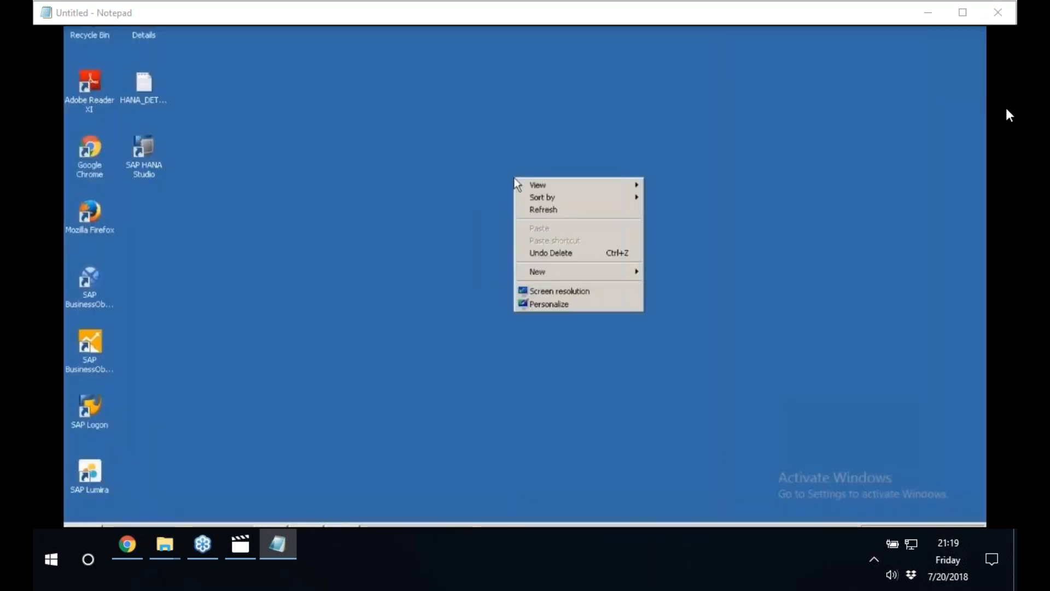
click(567, 211)
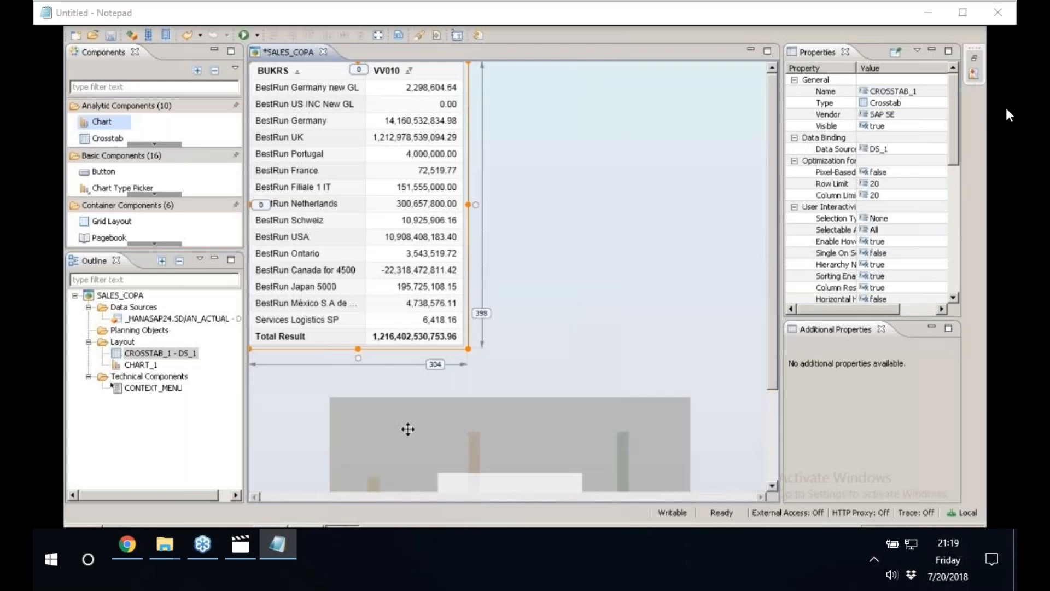
Move the chart up to about 259 from the canvas top and 104 from its left edge, and widen it to about 512.
click(771, 470)
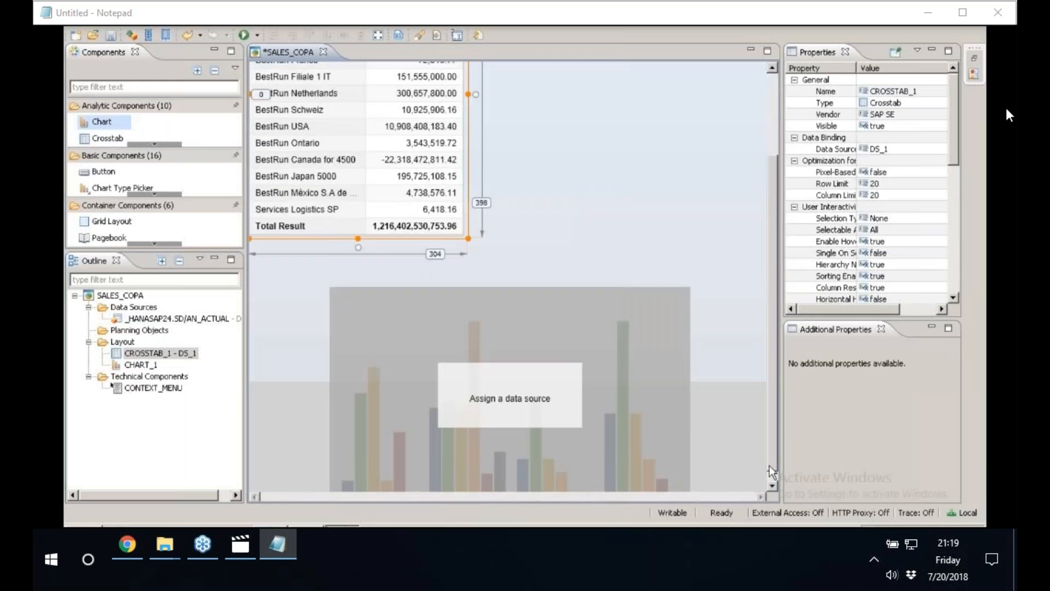
click(536, 321)
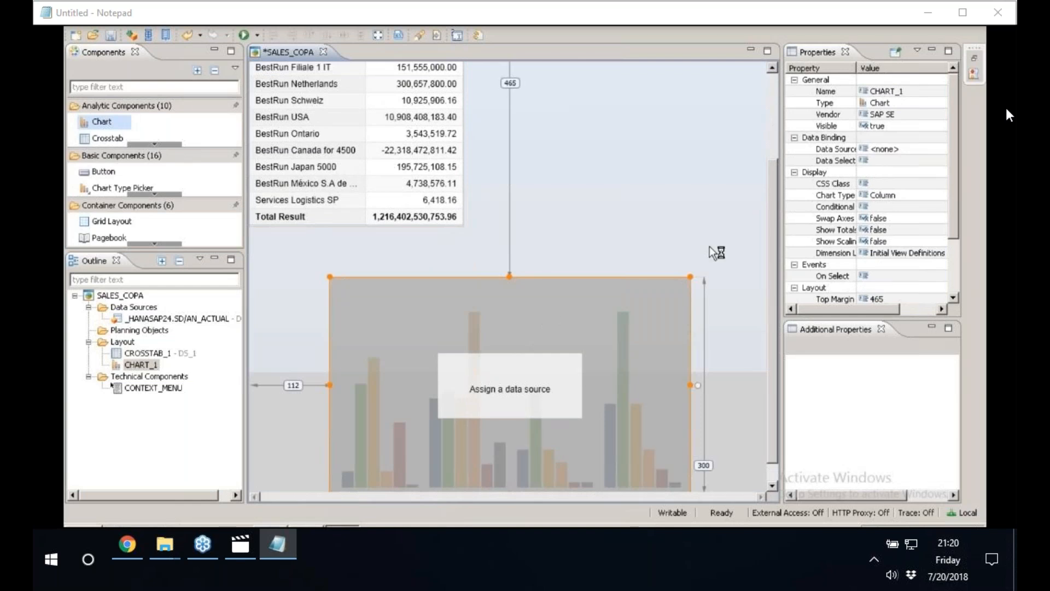
click(768, 92)
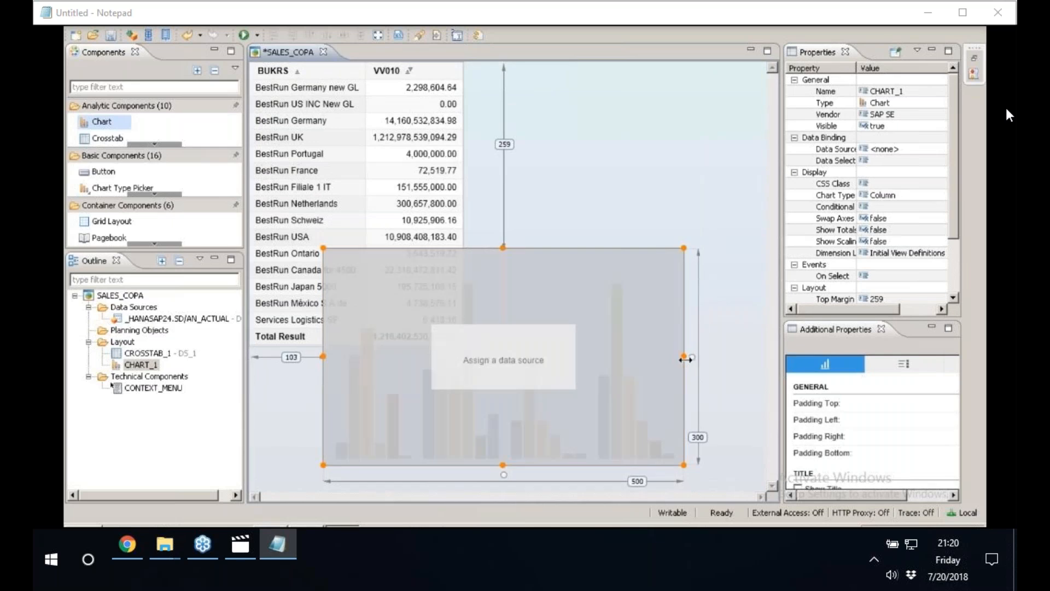
drag(685, 358, 577, 356)
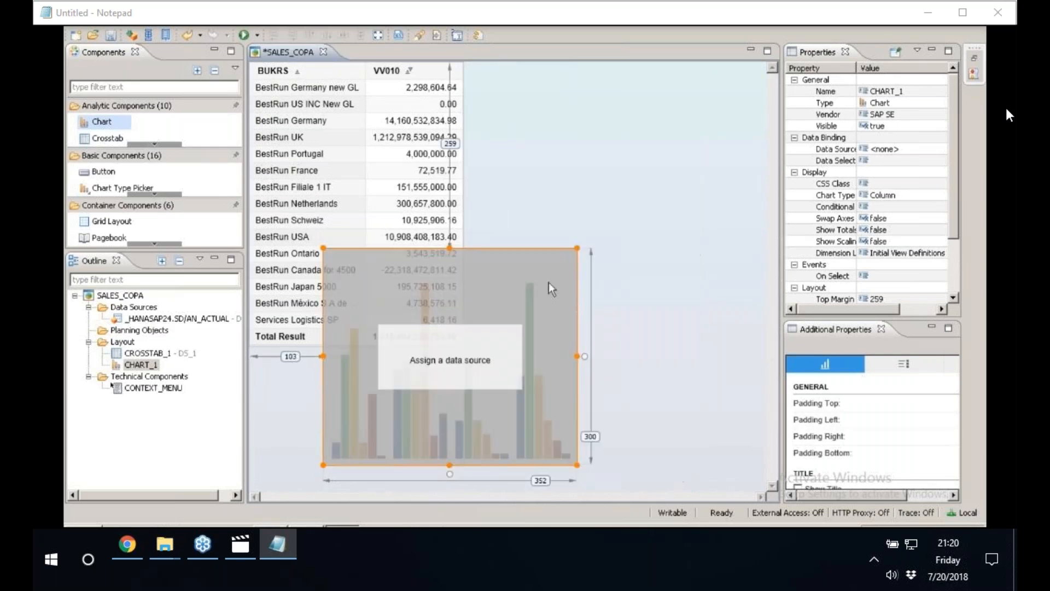
drag(578, 356, 693, 346)
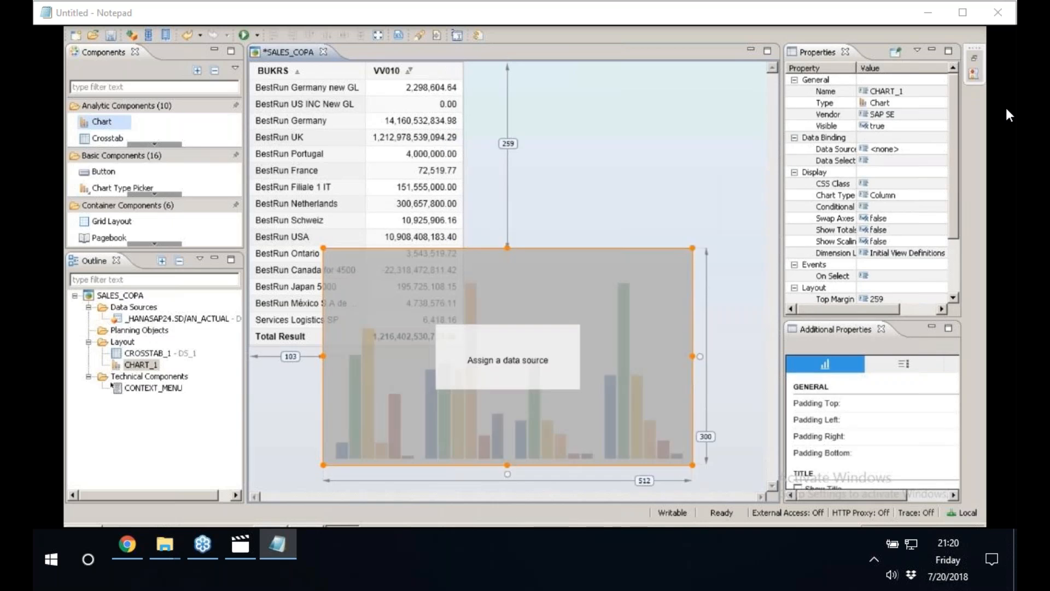
drag(513, 361, 514, 361)
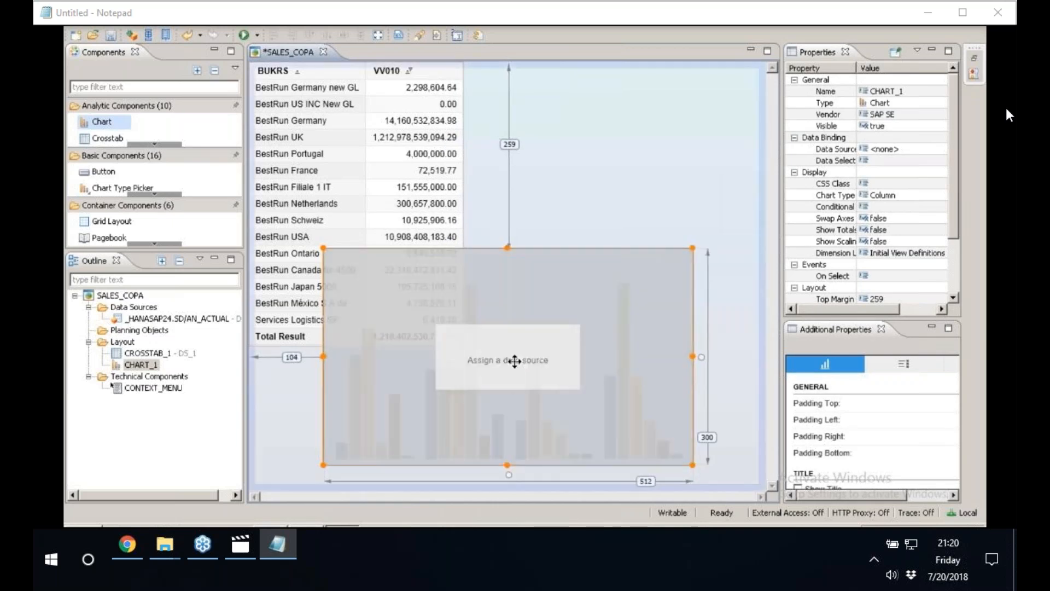